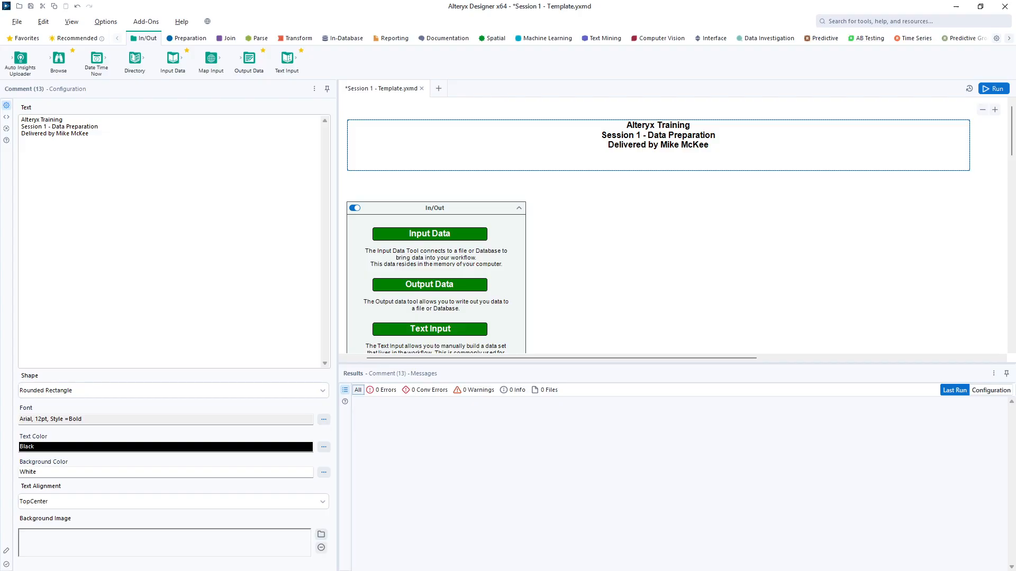
- Switch to File Explorer and examine the Data Input and Data Output folders of Alteryx Core Training 1 - Data Preparation
drag(0, 52, 649, 50)
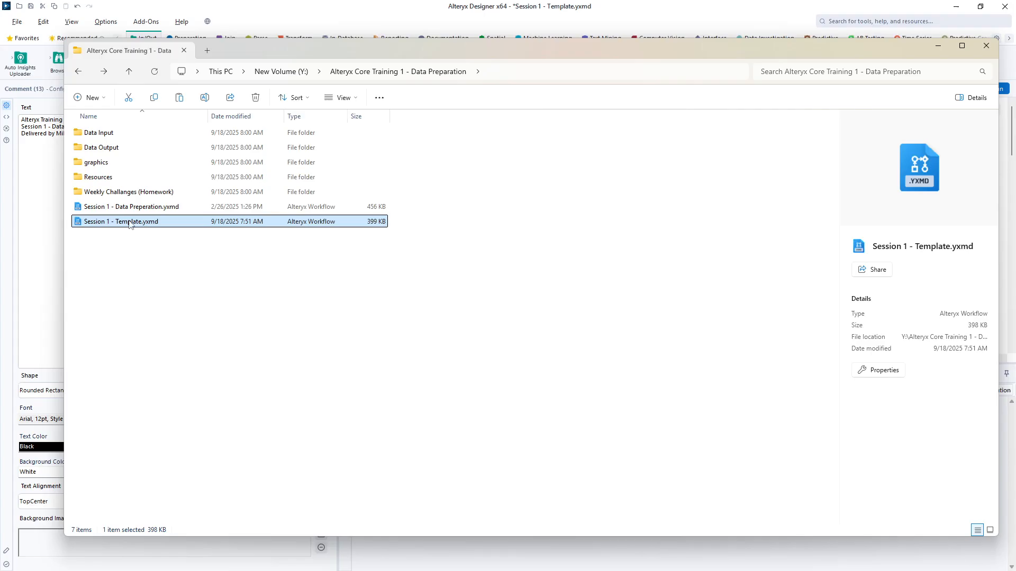
click(110, 137)
double_click(109, 133)
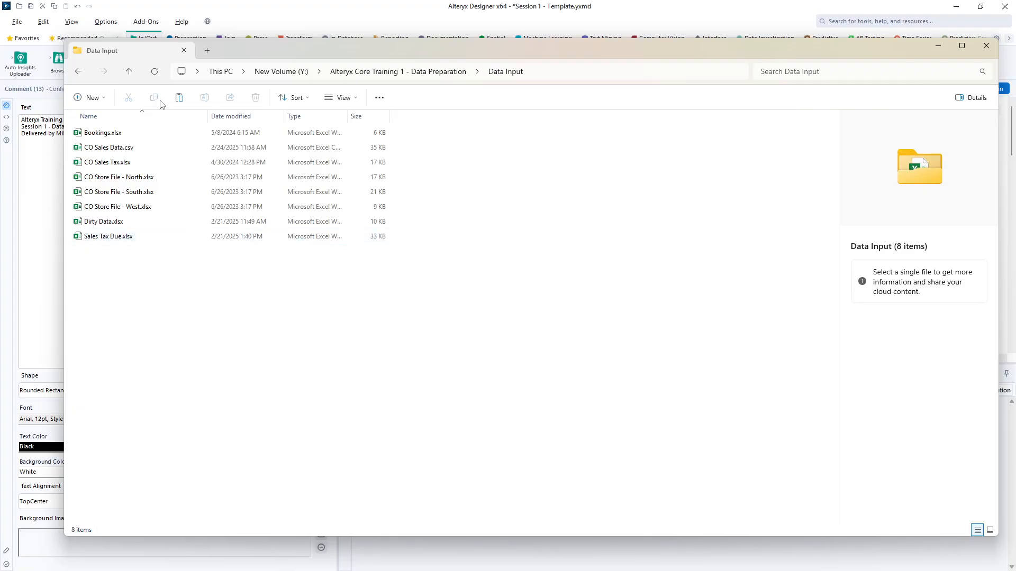
click(78, 73)
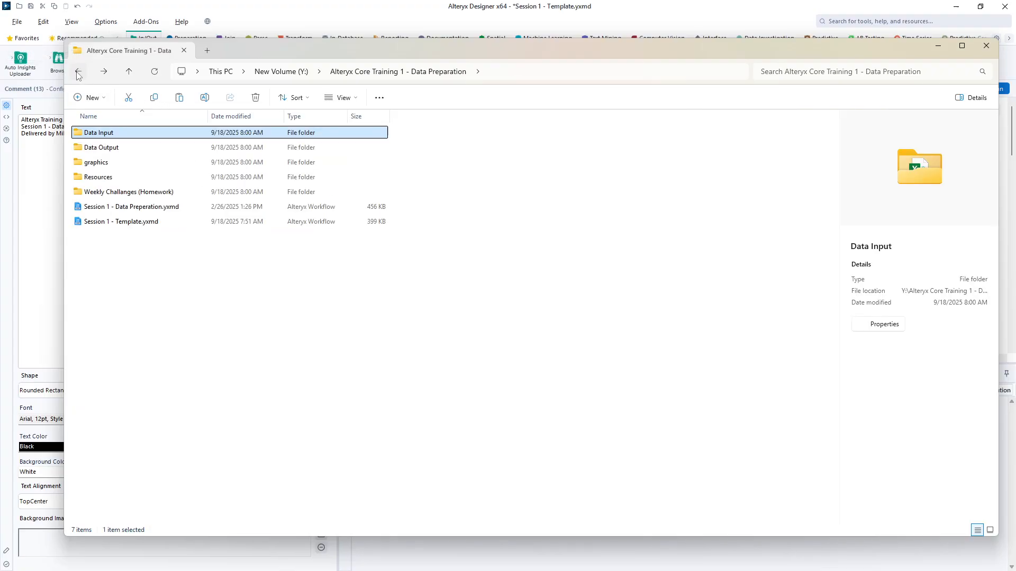
double_click(114, 147)
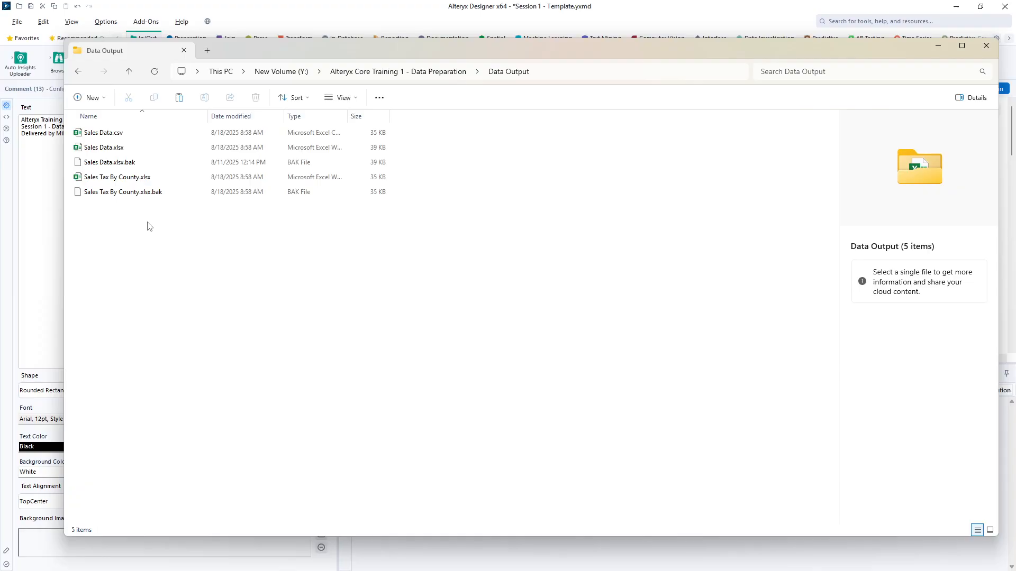
click(77, 72)
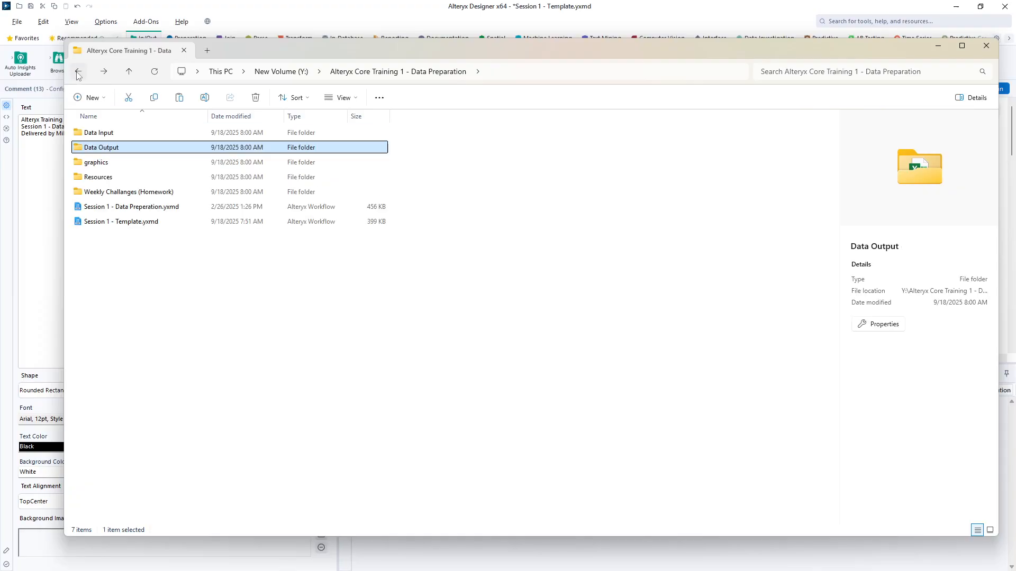
- Examine the Challenge_337 folder inside Weekly Challanges (Homework), locate Session 1 - Template.yxmd in the training folder, and return to Alteryx Designer
double_click(111, 192)
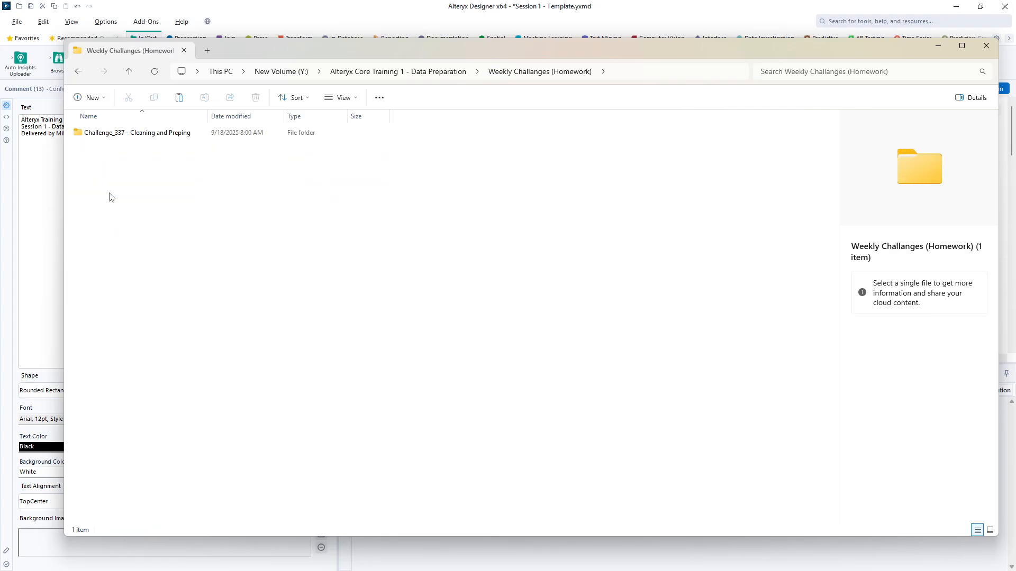
click(110, 133)
key(F2)
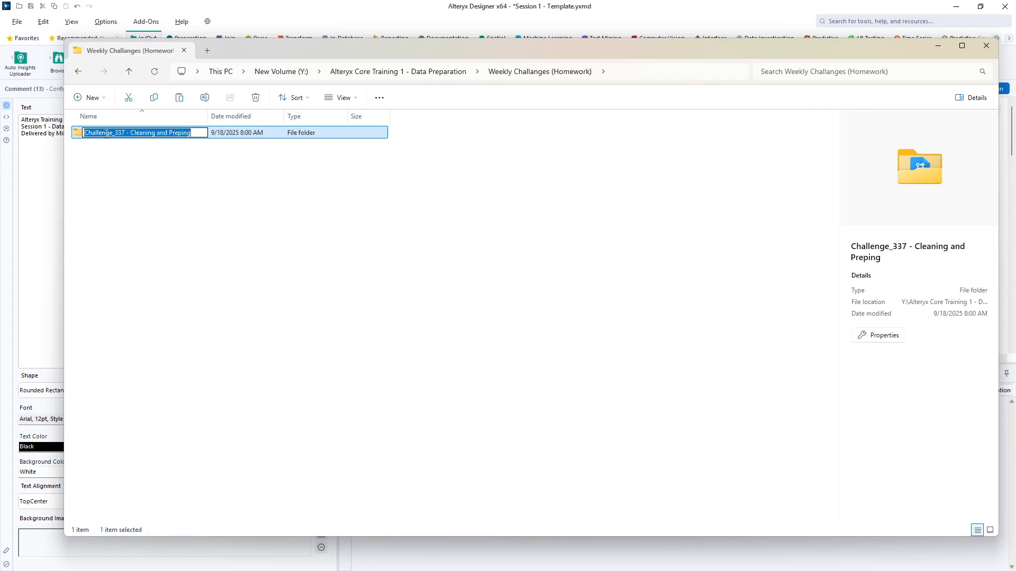
click(76, 134)
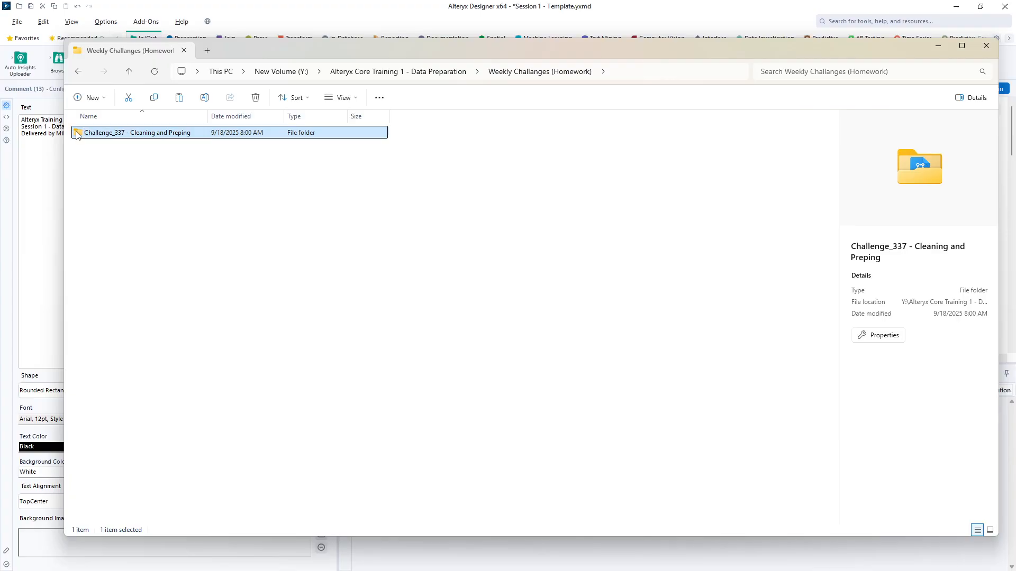
double_click(77, 134)
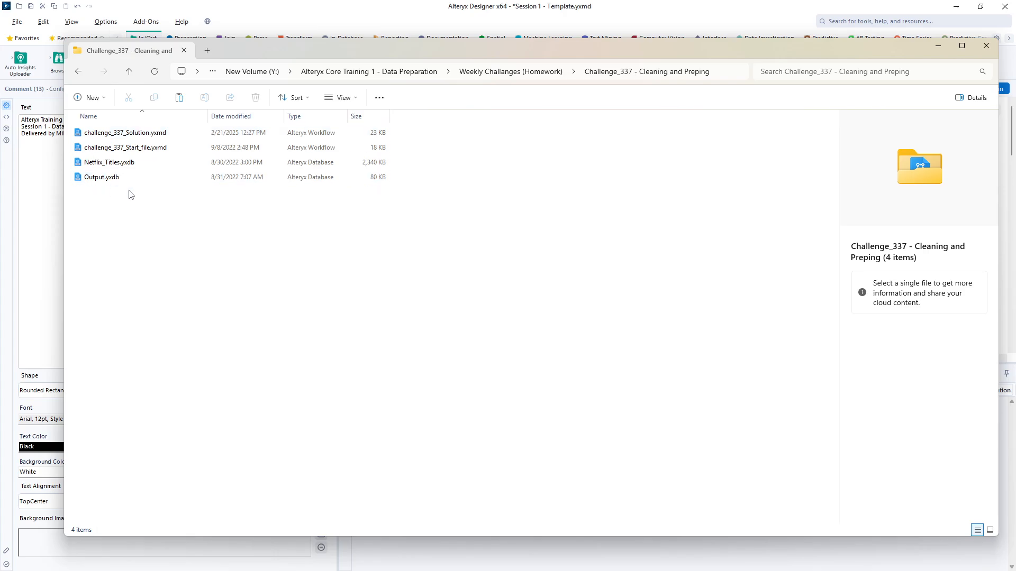
click(78, 72)
click(79, 72)
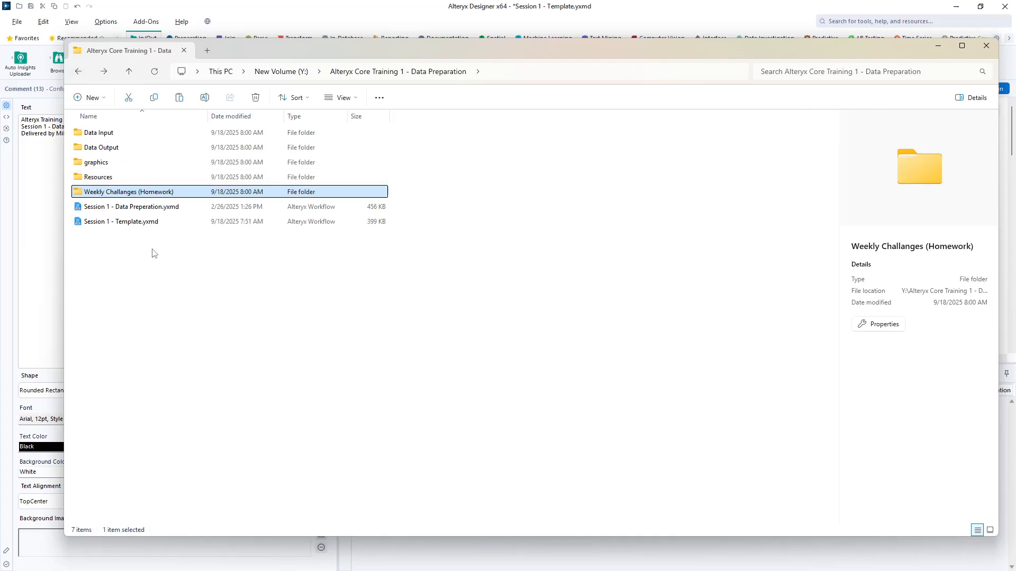
click(126, 225)
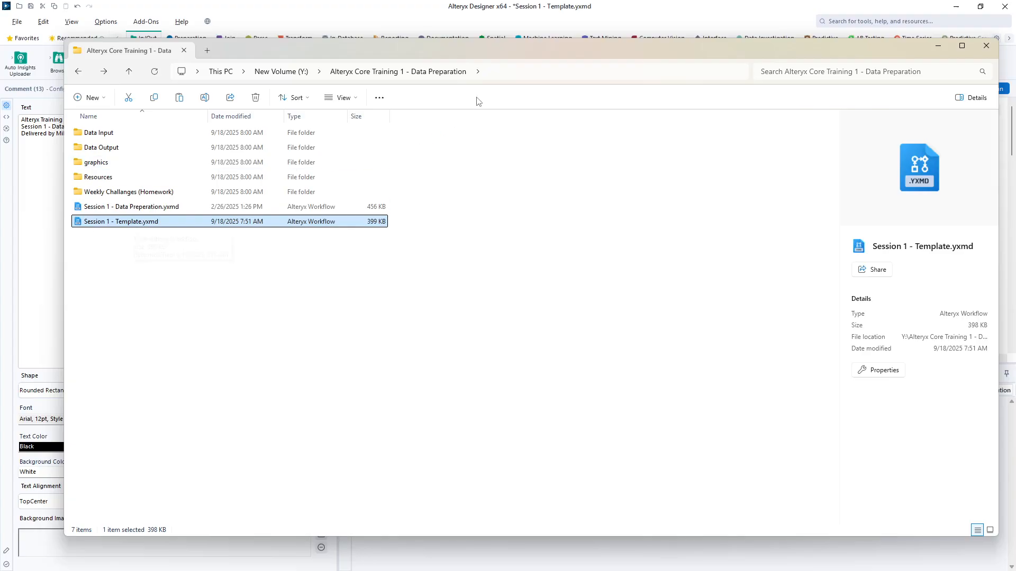
drag(538, 53, 0, 48)
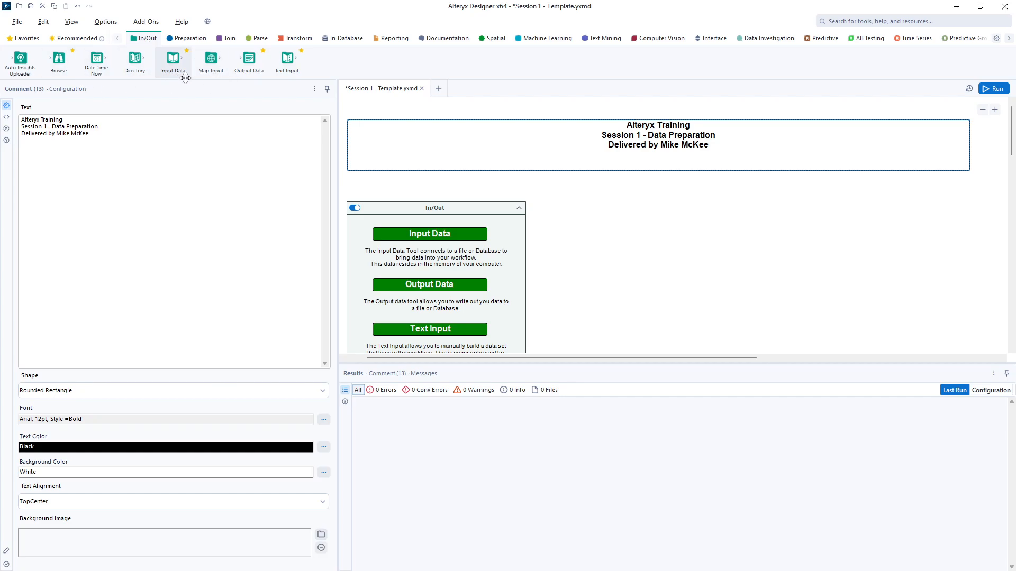
- Review the tools available in the Preparation, Join, Parse and Transform categories
click(189, 39)
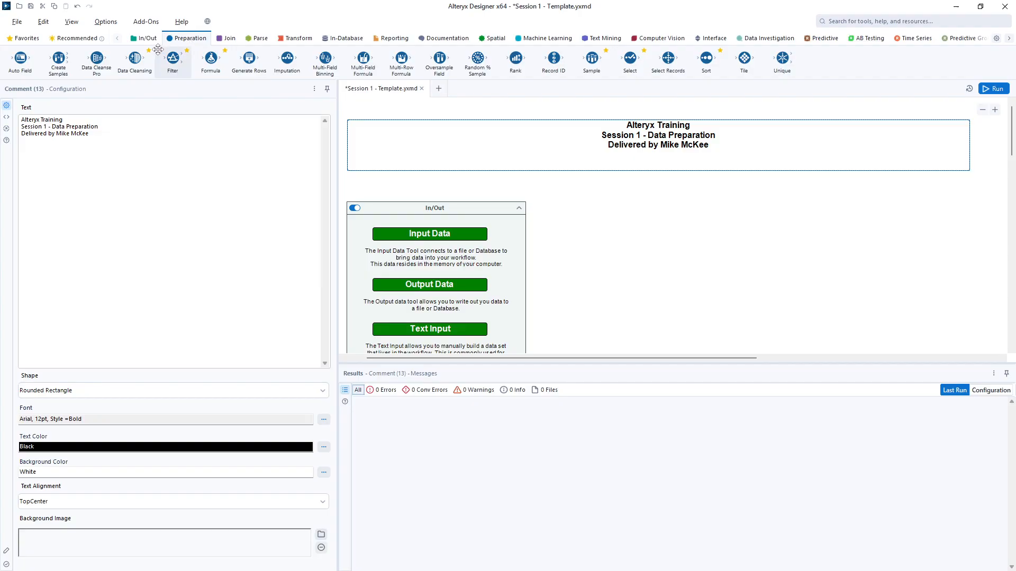
click(187, 50)
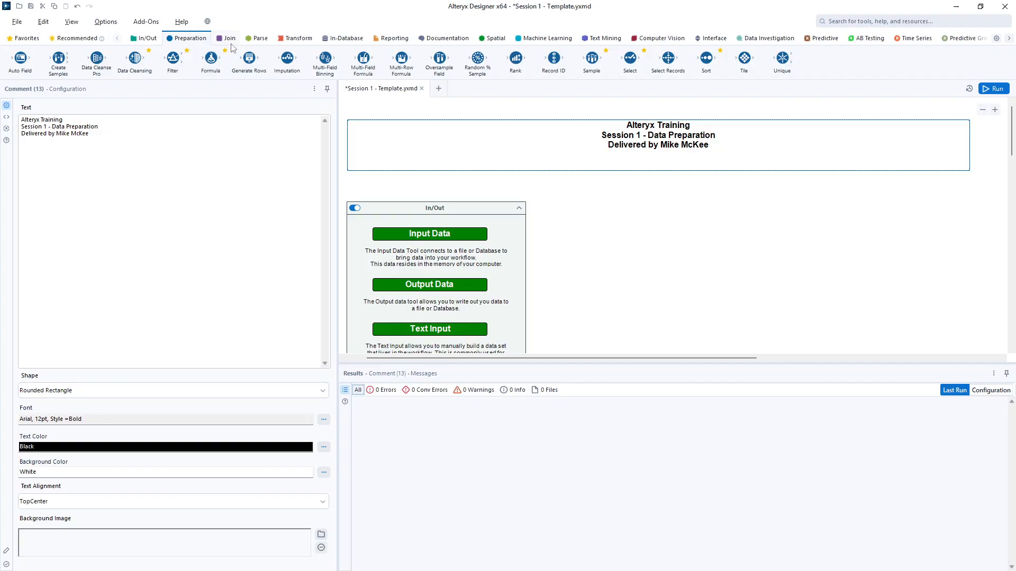
click(230, 39)
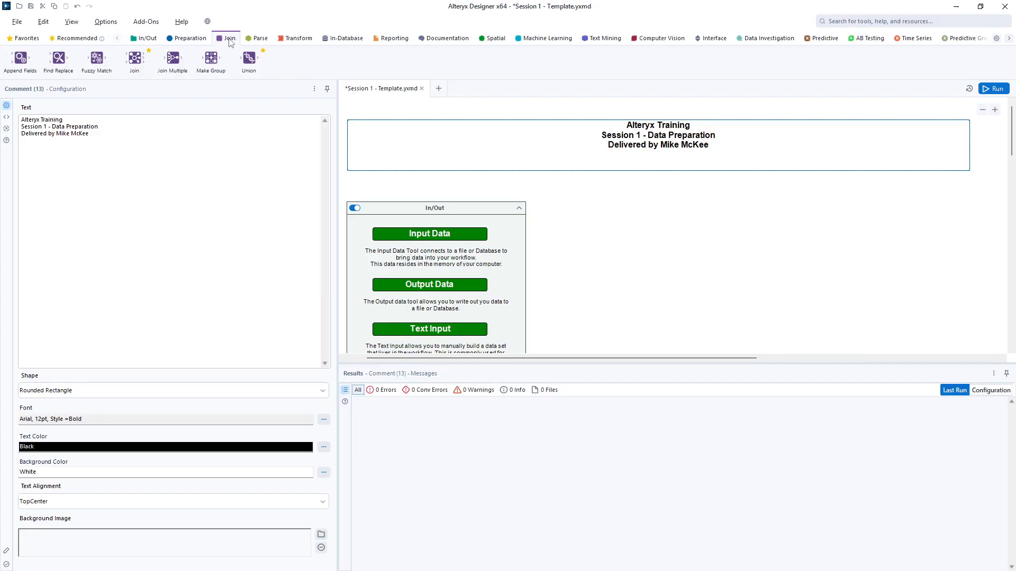
click(263, 41)
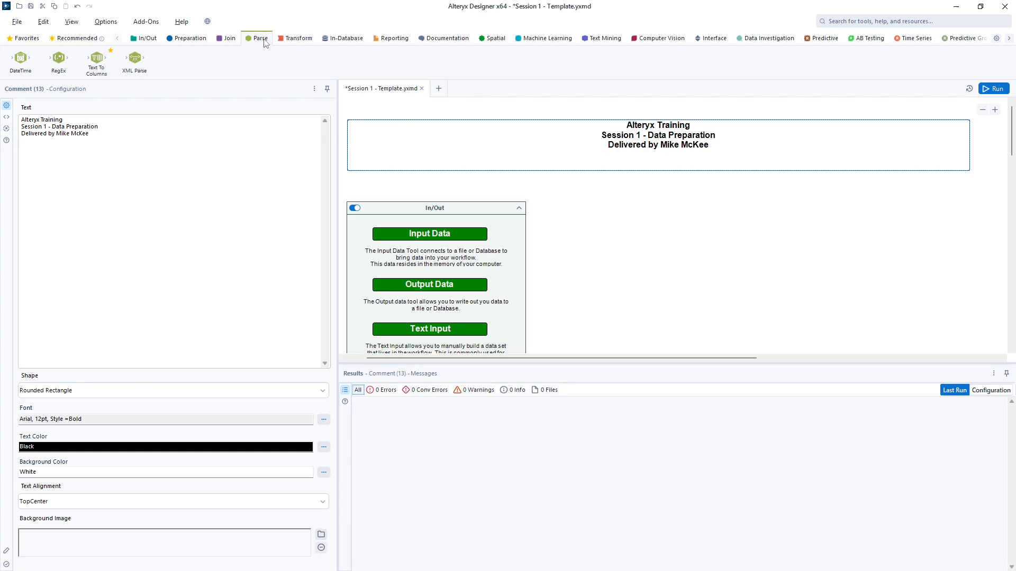
click(299, 44)
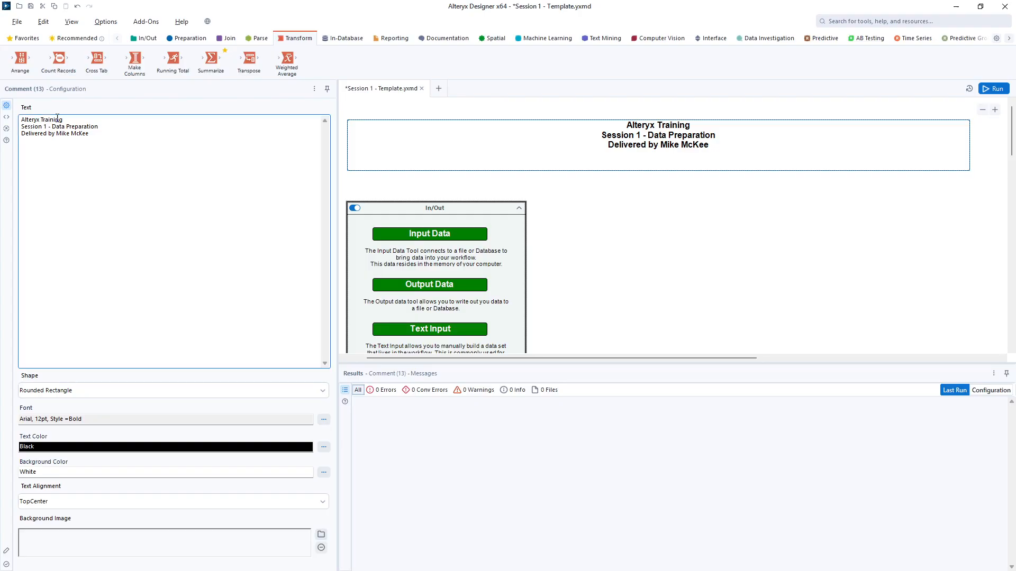
- Add an Input Data tool beside the In/Out container that reads CO Sales Data.csv from the Data Input folder, and run the workflow
click(146, 41)
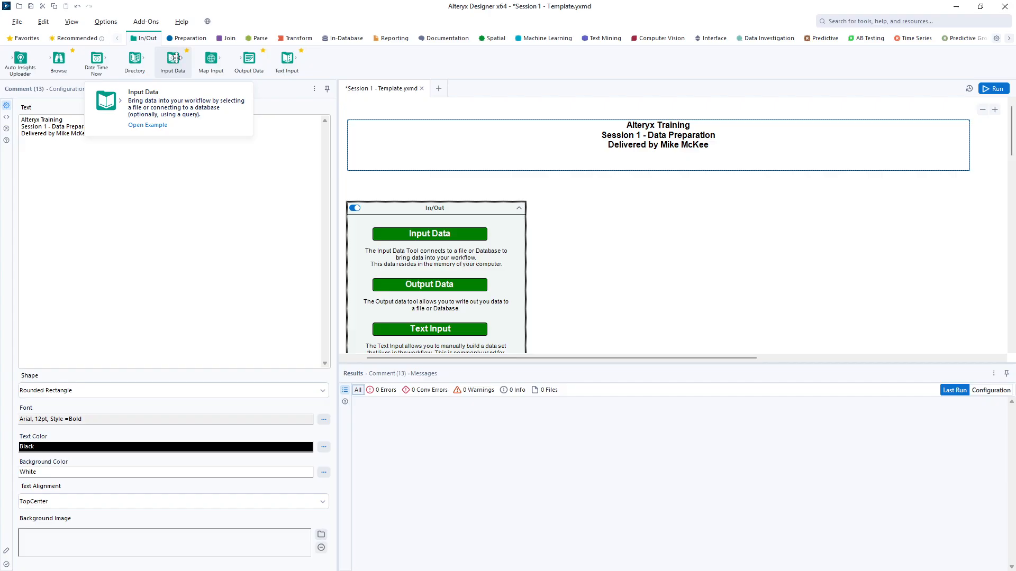
drag(173, 58, 589, 243)
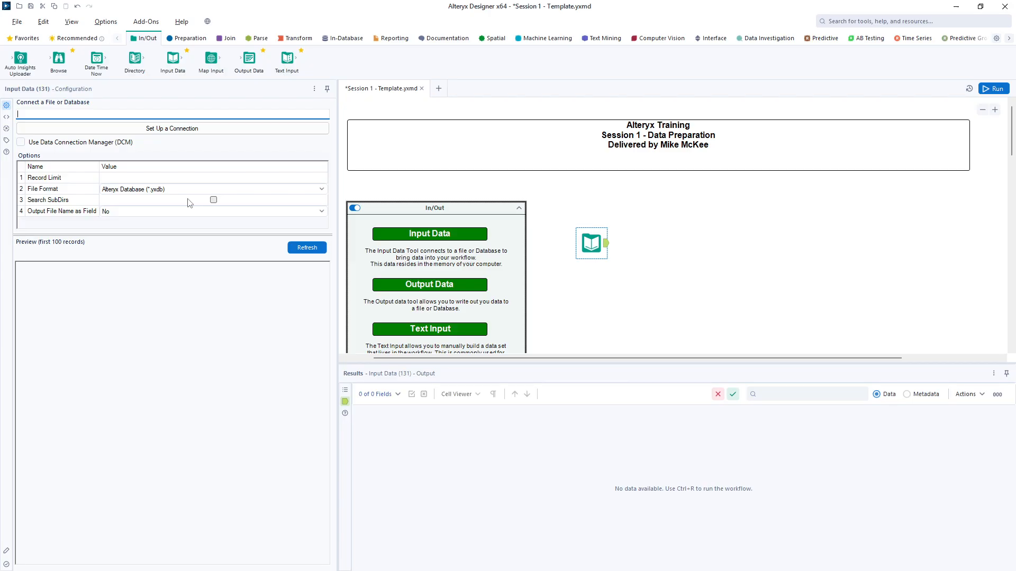
click(165, 133)
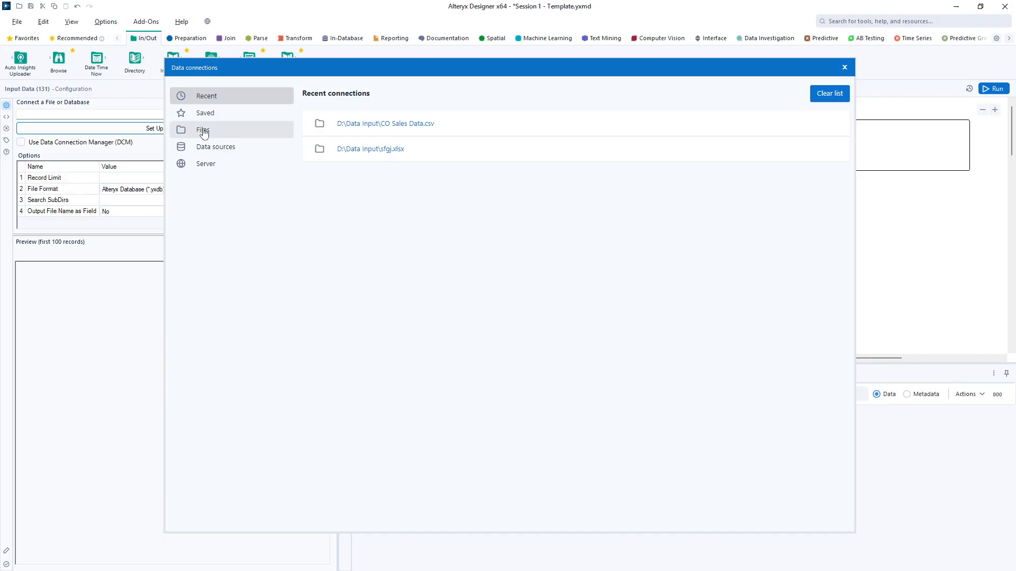
click(204, 133)
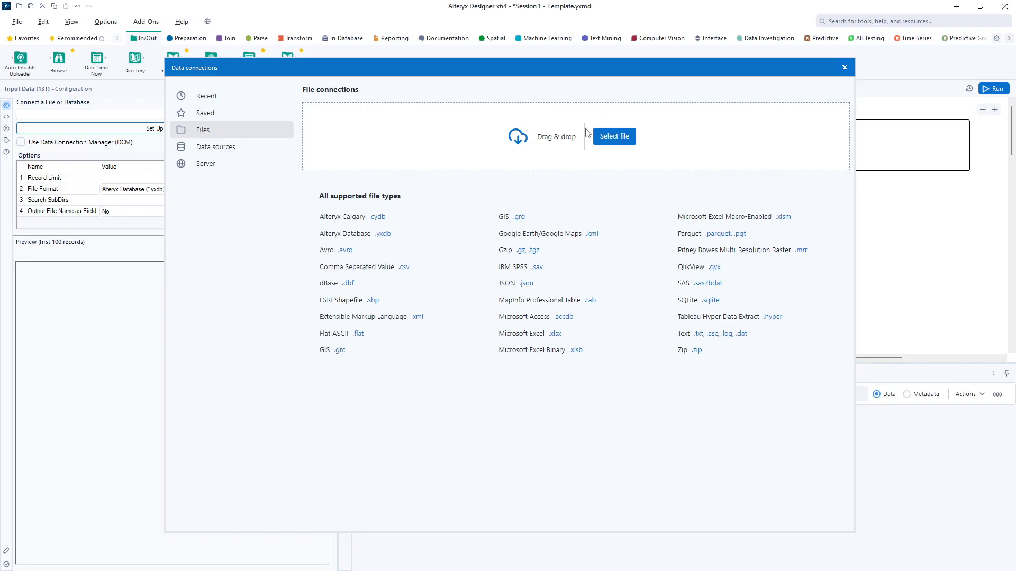
click(614, 137)
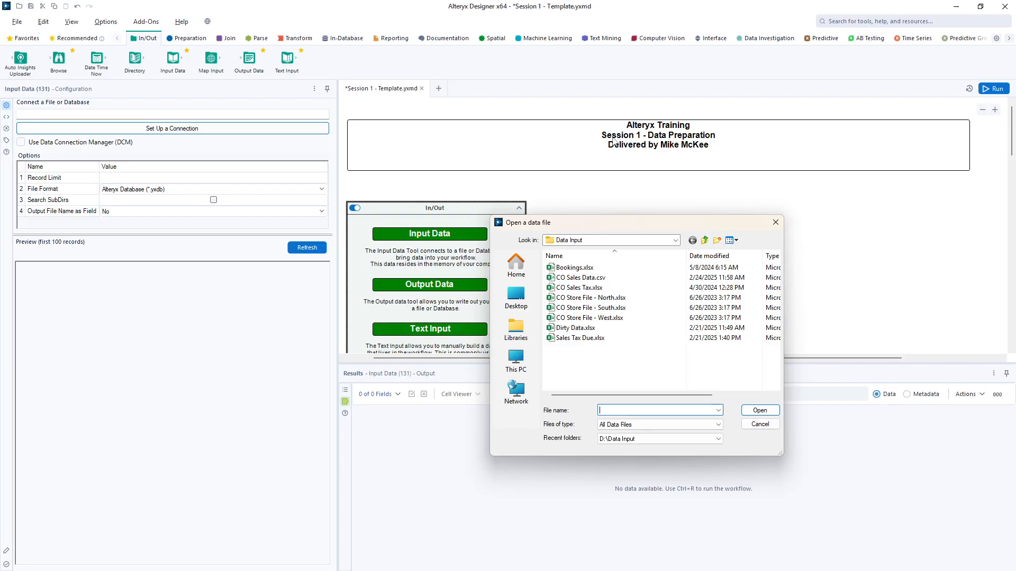
click(564, 279)
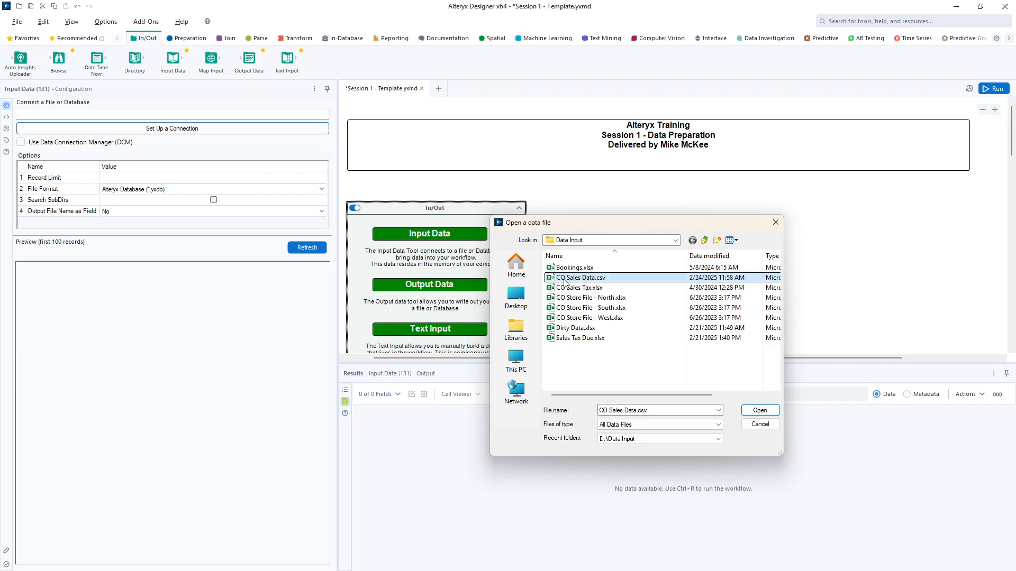
click(754, 412)
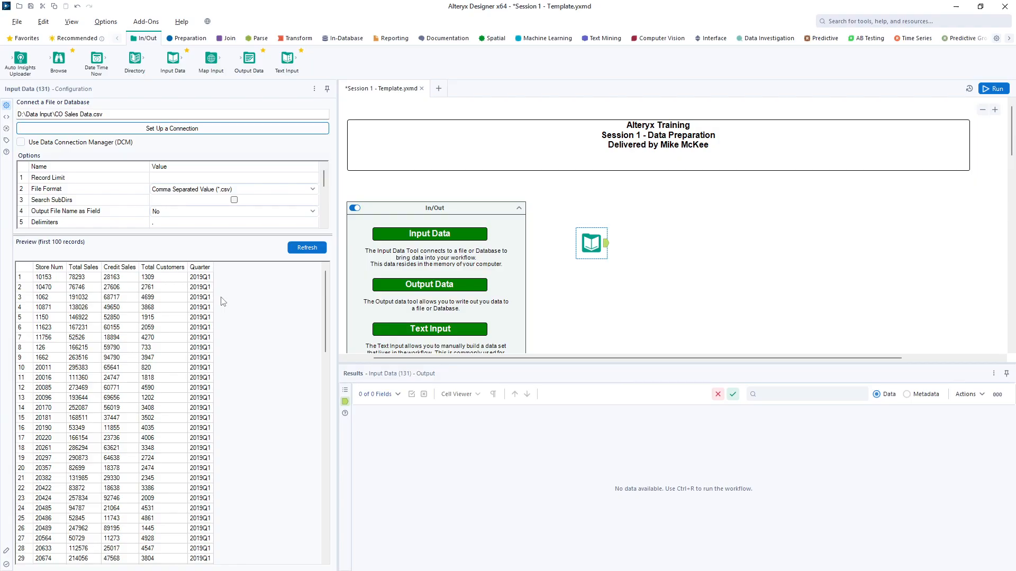
click(994, 89)
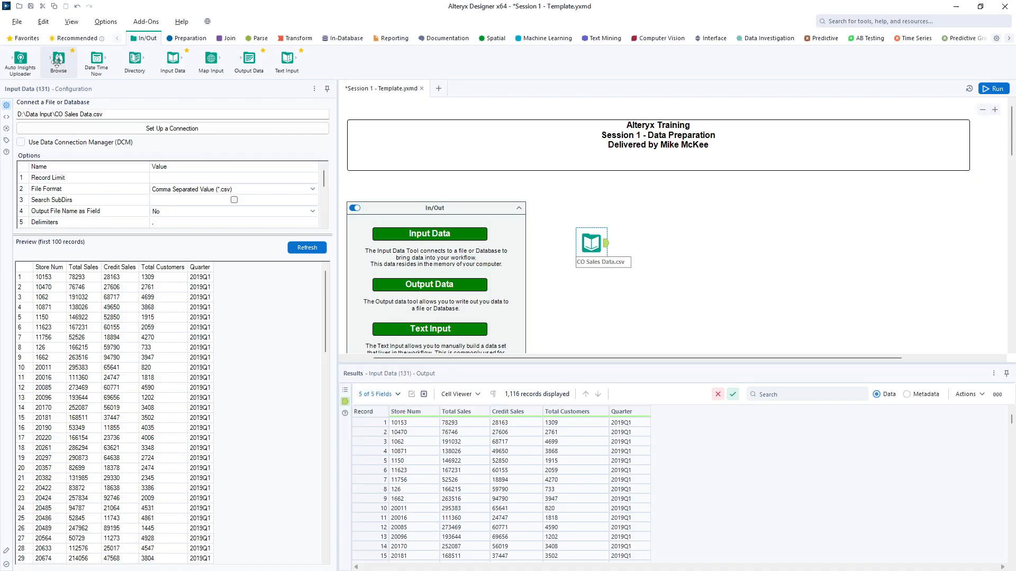
- Add a Browse tool connected to the CO Sales Data.csv input, place it diagonally below that input, and run the workflow
drag(59, 59, 717, 244)
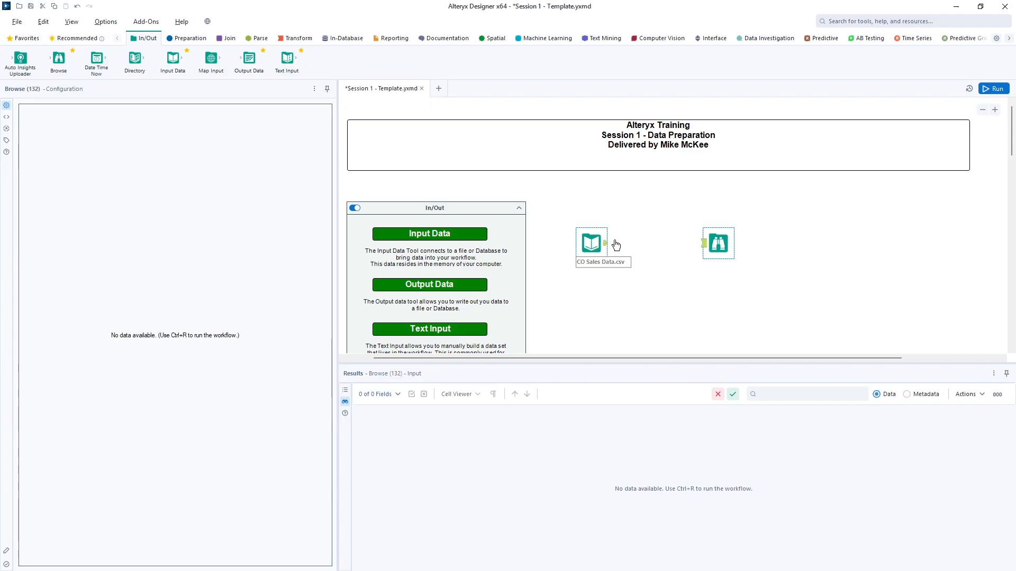
drag(605, 243, 707, 250)
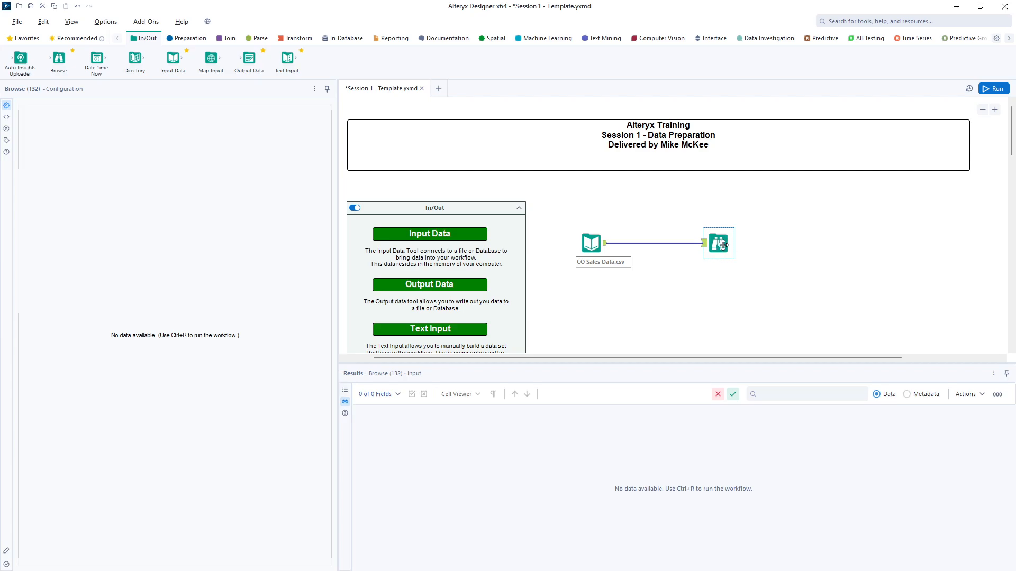
drag(722, 243, 666, 293)
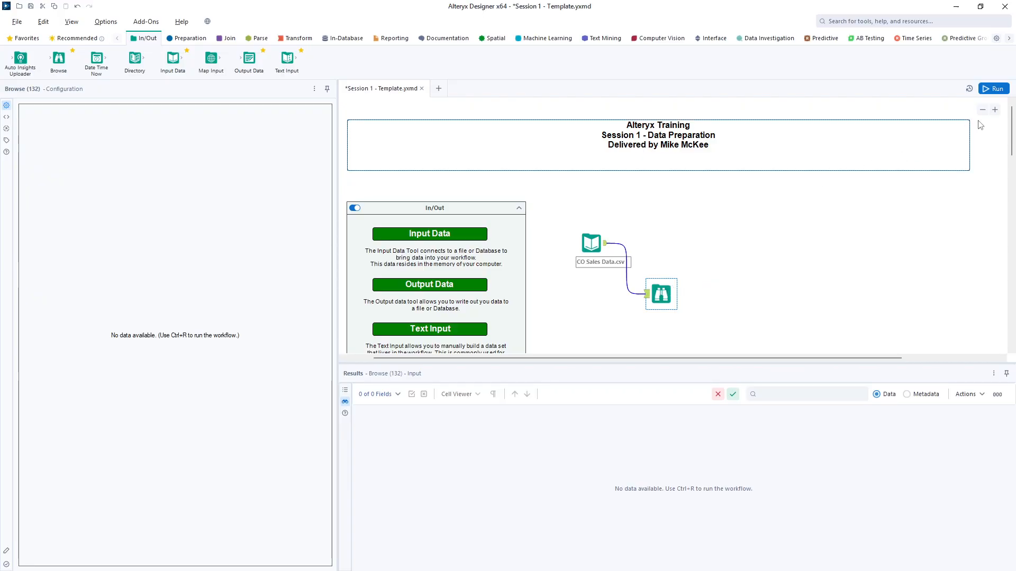
click(993, 89)
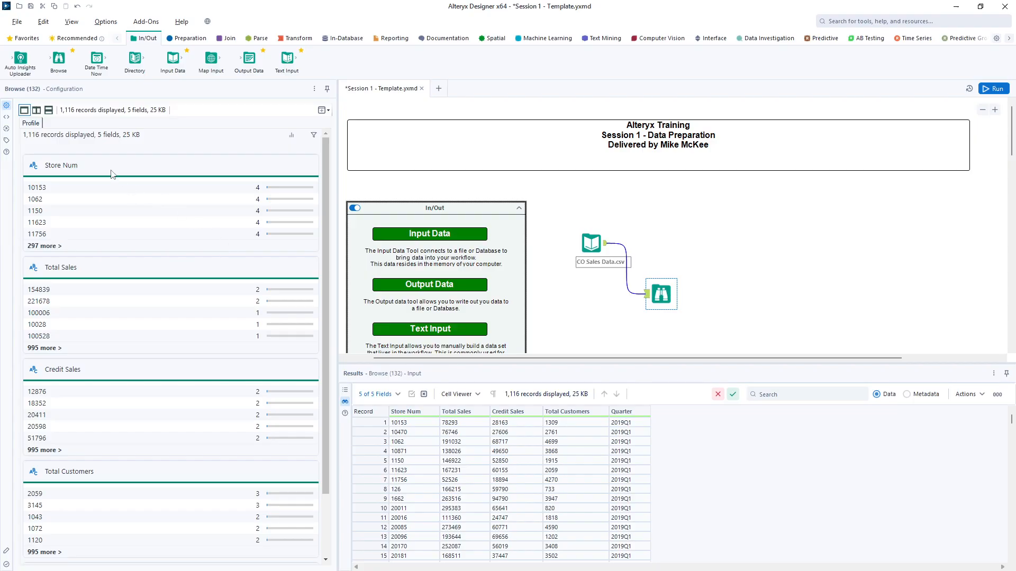
- Examine the Browse tool's data profile, including the summary, length statistics and top values of the Quarter field
scroll(152, 349, down, 1)
scroll(152, 349, down, 2)
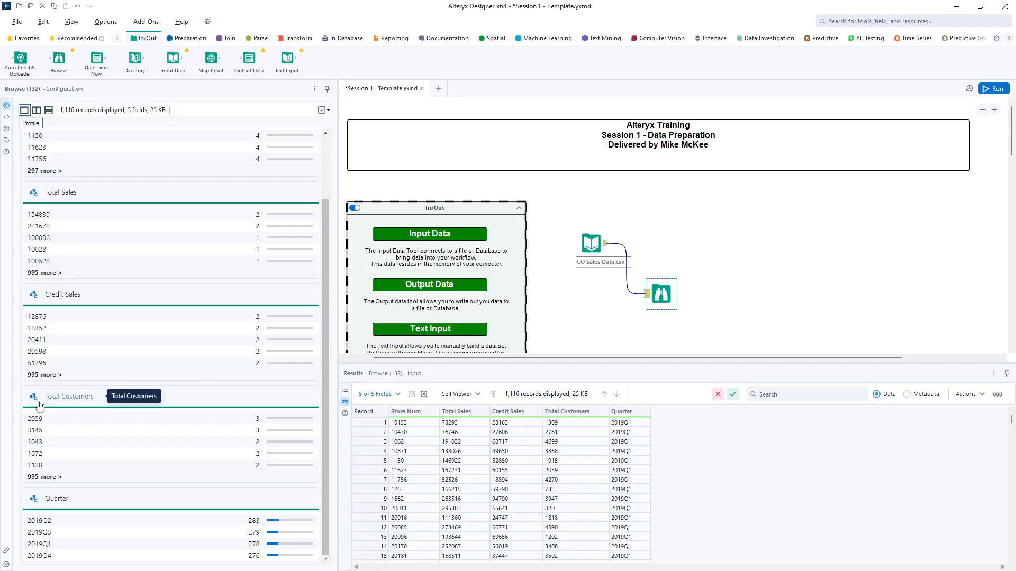
click(53, 500)
scroll(162, 304, up, 2)
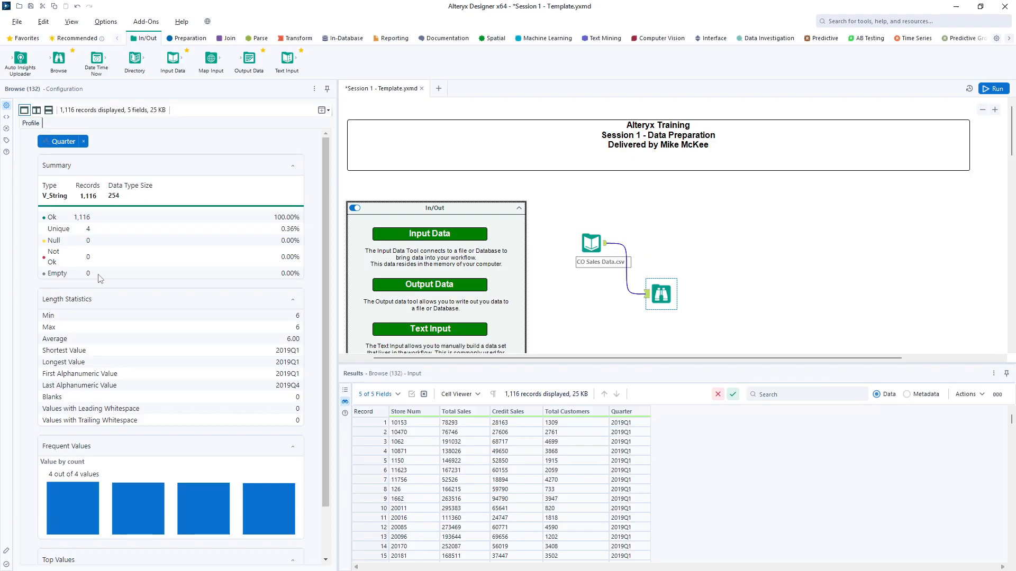
scroll(100, 279, down, 1)
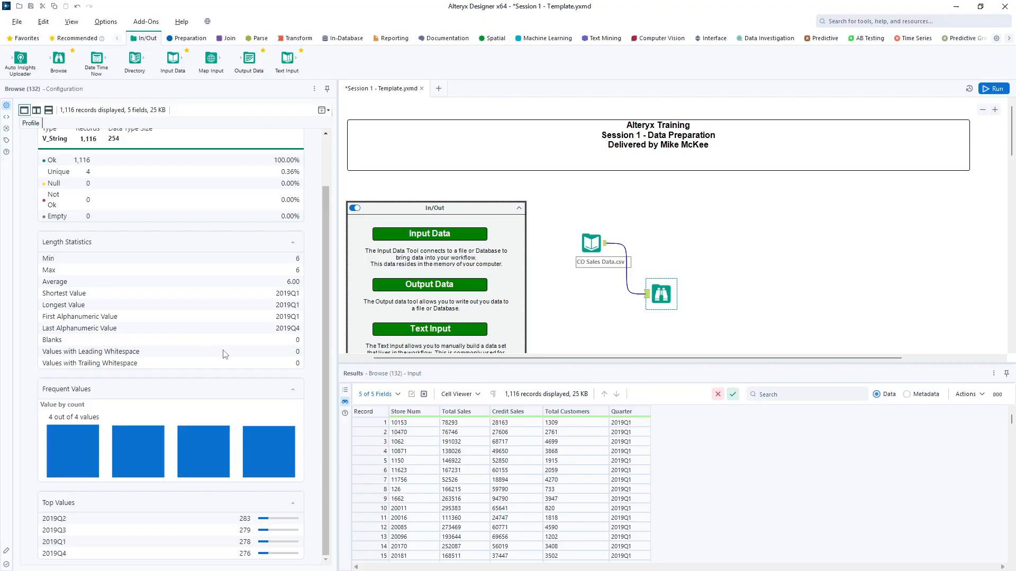
mouse_move(105, 471)
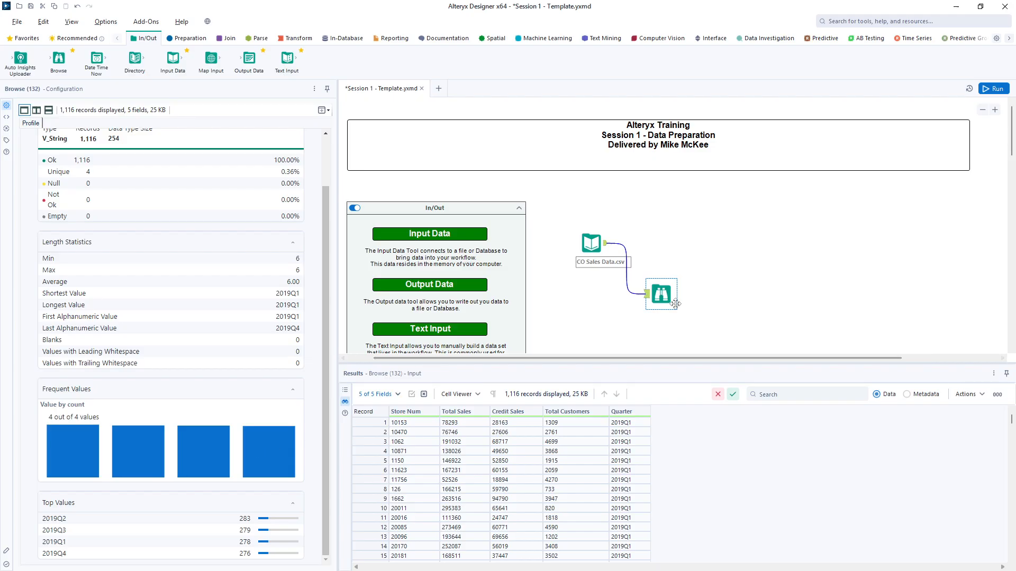
- Nudge the Browse tool down and add an Output Data tool to the CO Sales Data.csv input, writing Sheet1 of output.xlsx in Data Output
drag(664, 297, 664, 303)
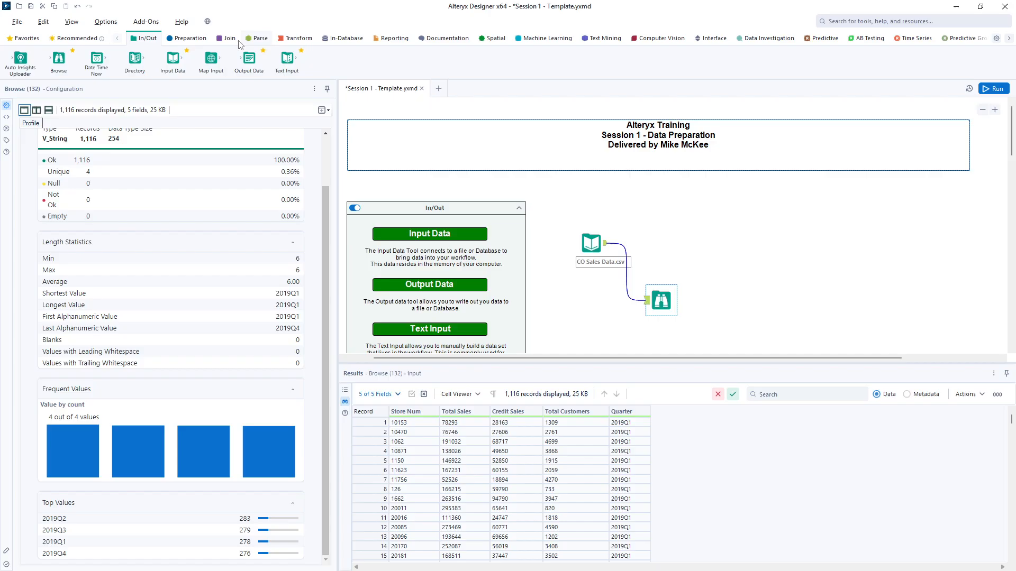
mouse_move(249, 60)
mouse_down()
mouse_move(443, 100)
mouse_move(525, 154)
mouse_move(642, 201)
mouse_move(676, 239)
mouse_move(668, 245)
mouse_move(680, 244)
mouse_up()
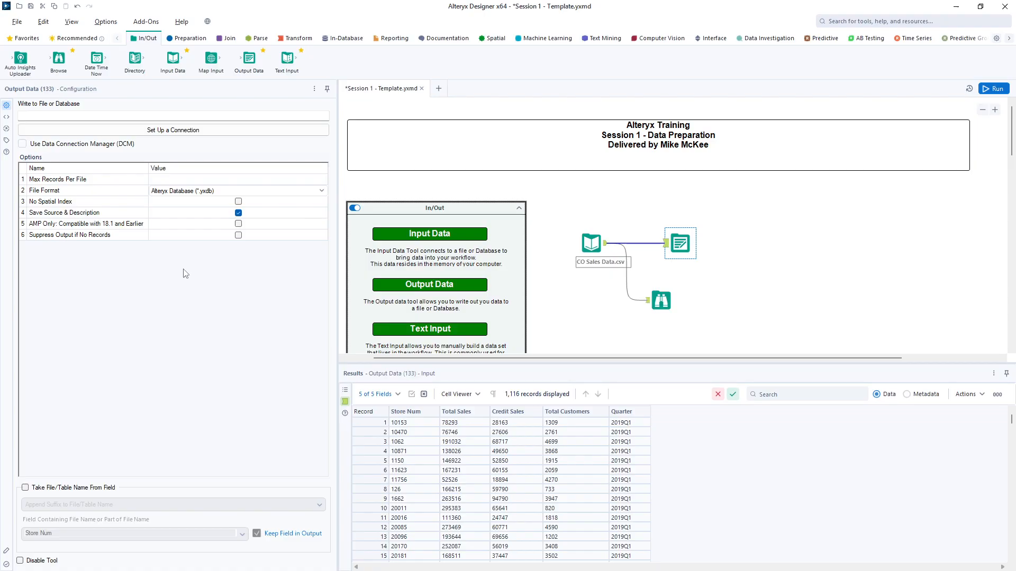
click(180, 133)
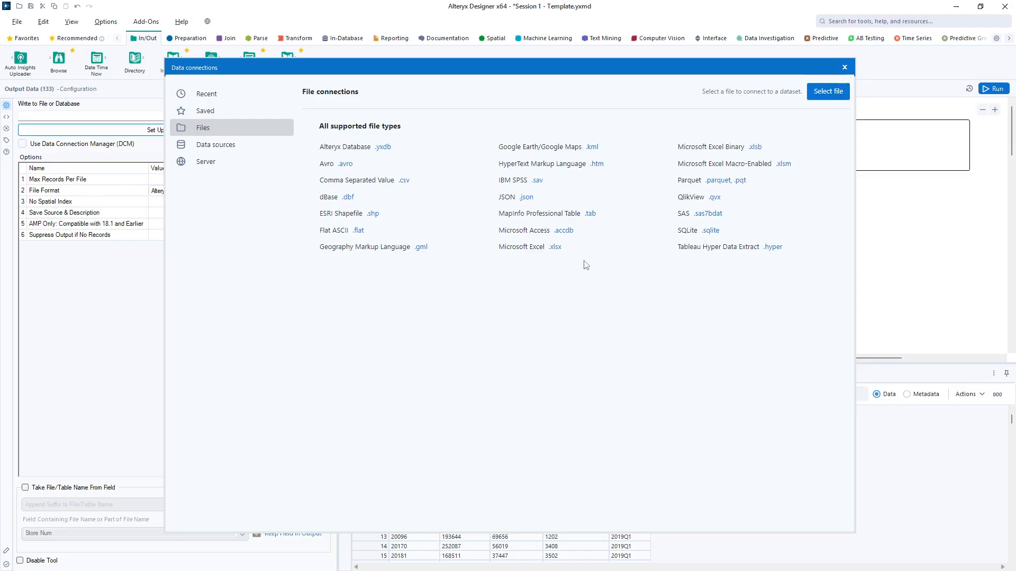
click(553, 253)
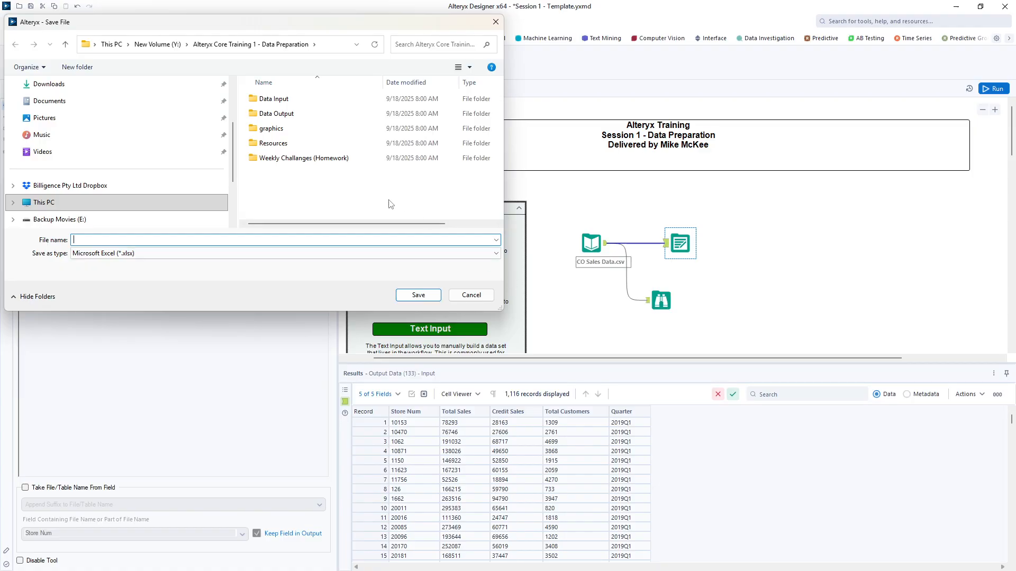
double_click(281, 114)
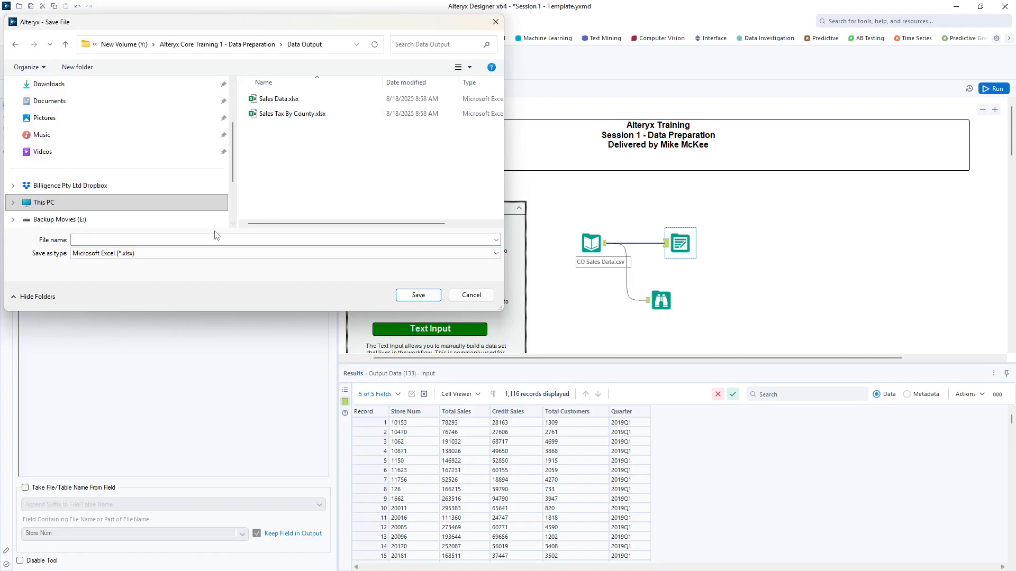
click(177, 239)
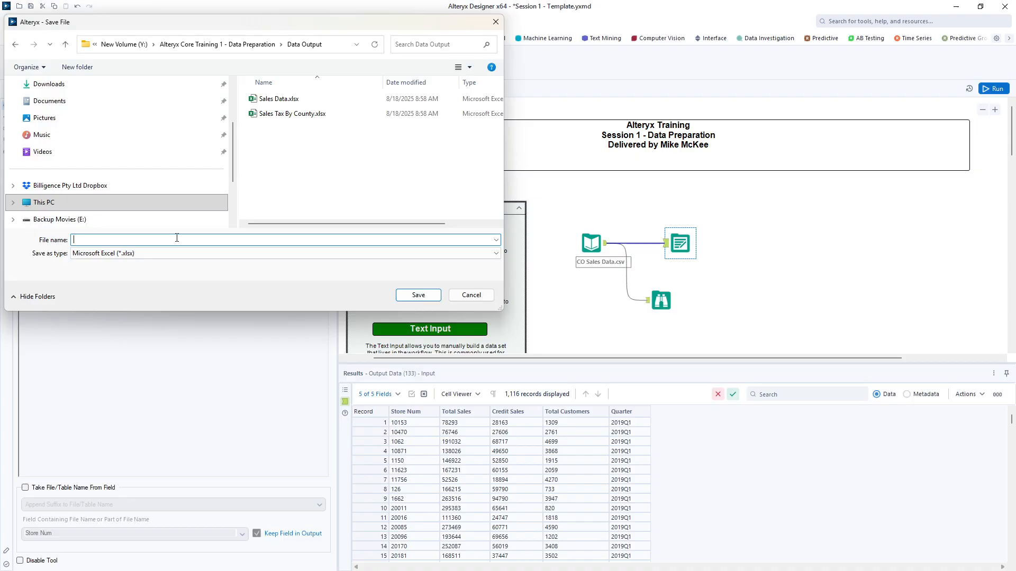
text(output)
click(416, 296)
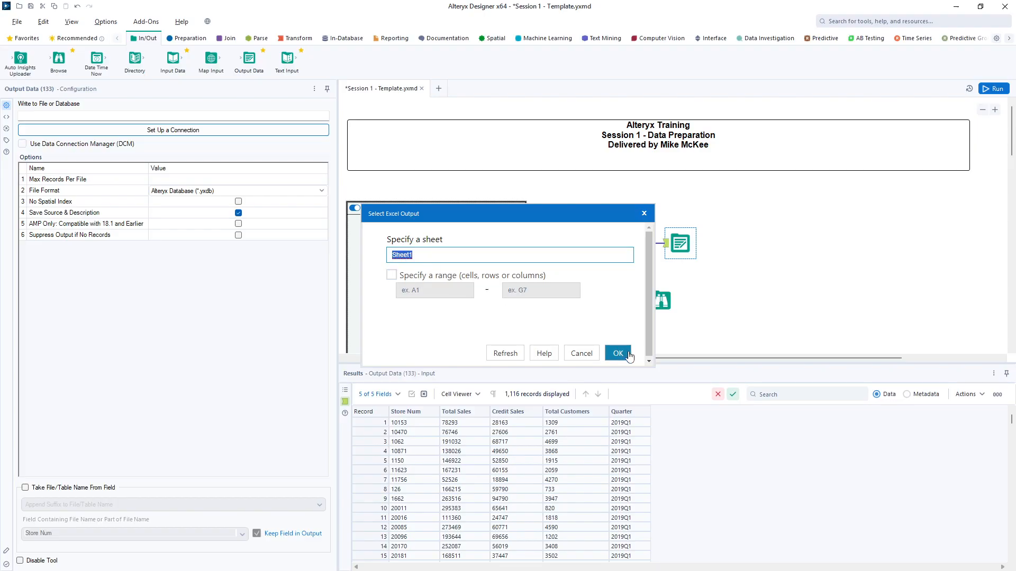
click(436, 255)
double_click(436, 255)
click(617, 353)
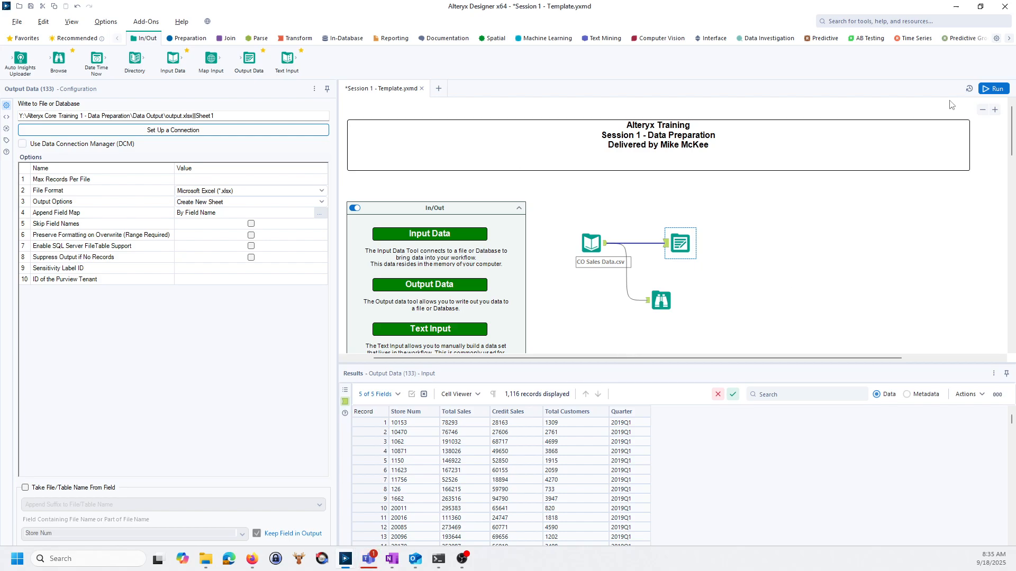
- Run the workflow, check the written output.xlsx in Excel by opening it from the run messages, and close the file
click(994, 90)
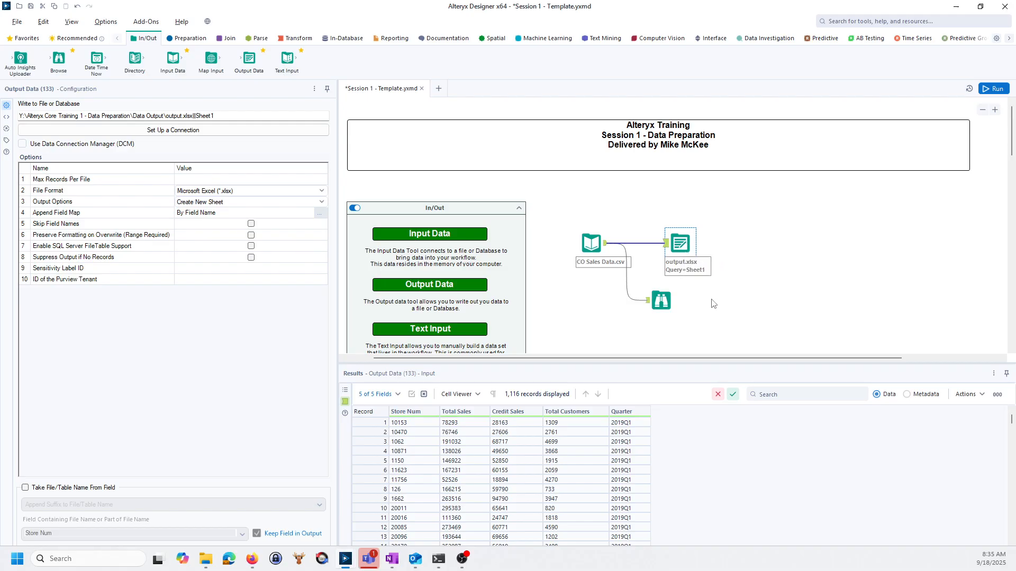
click(746, 309)
key(ctrl+r)
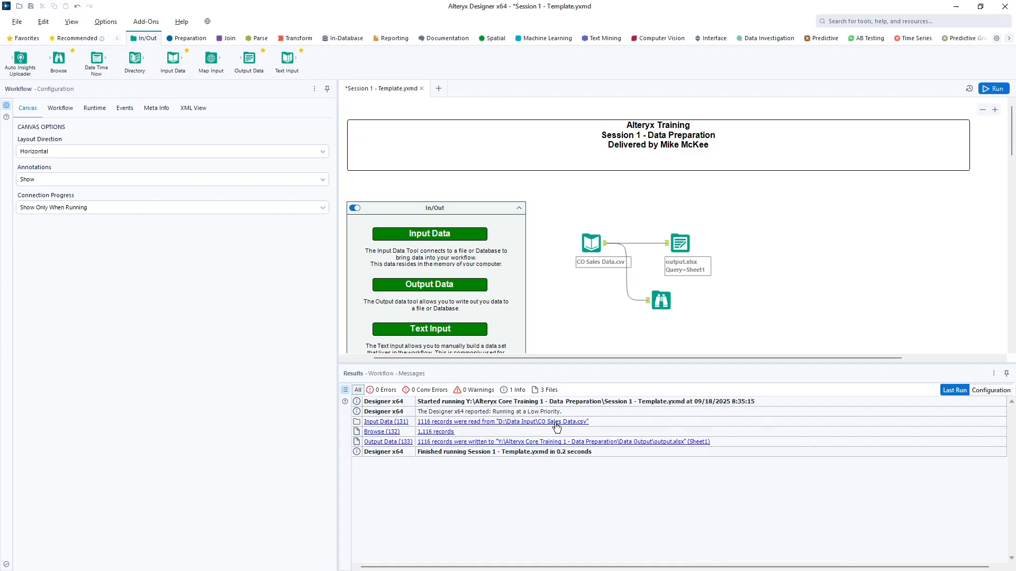
click(535, 444)
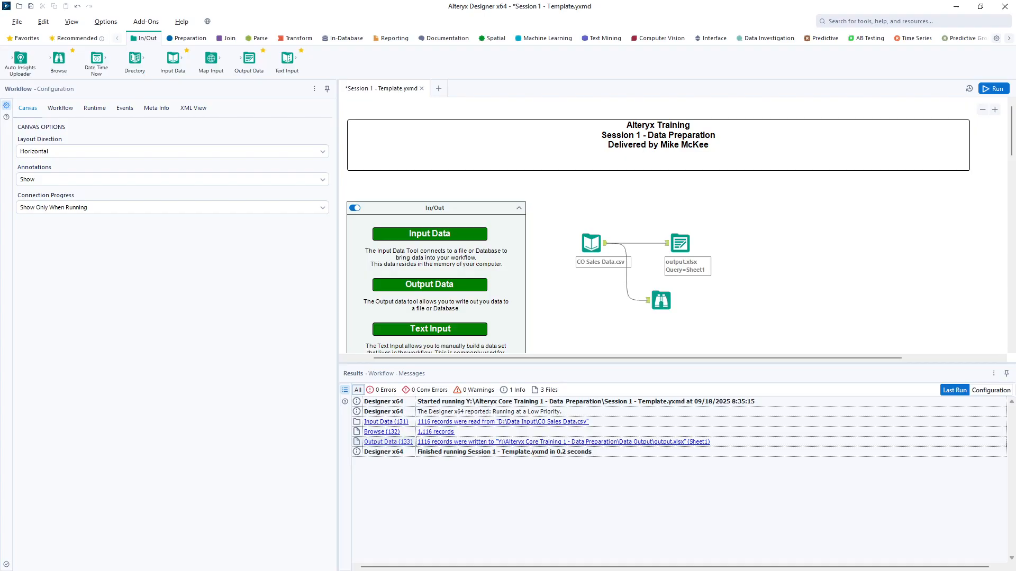
drag(1015, 26, 471, 83)
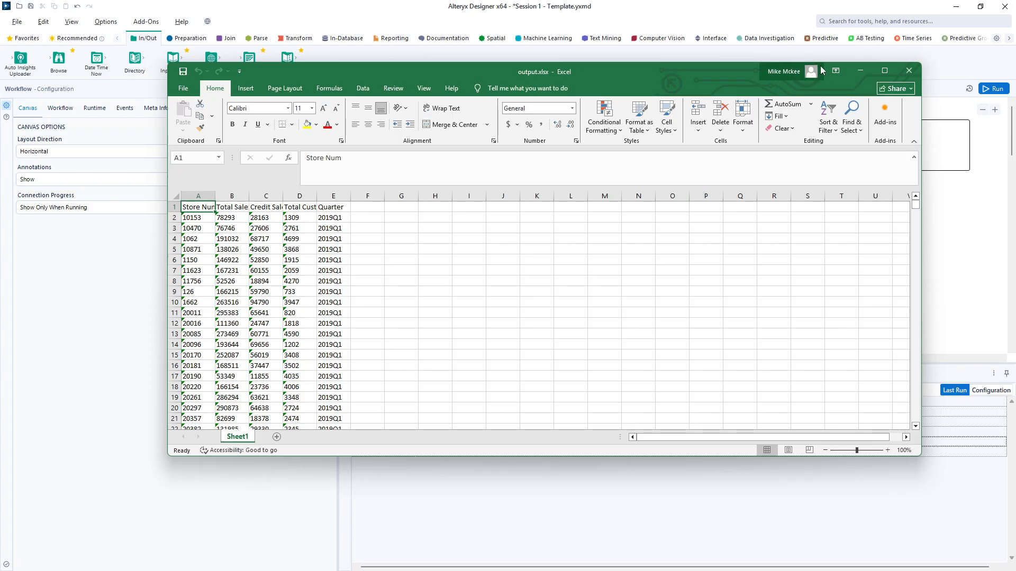
click(909, 71)
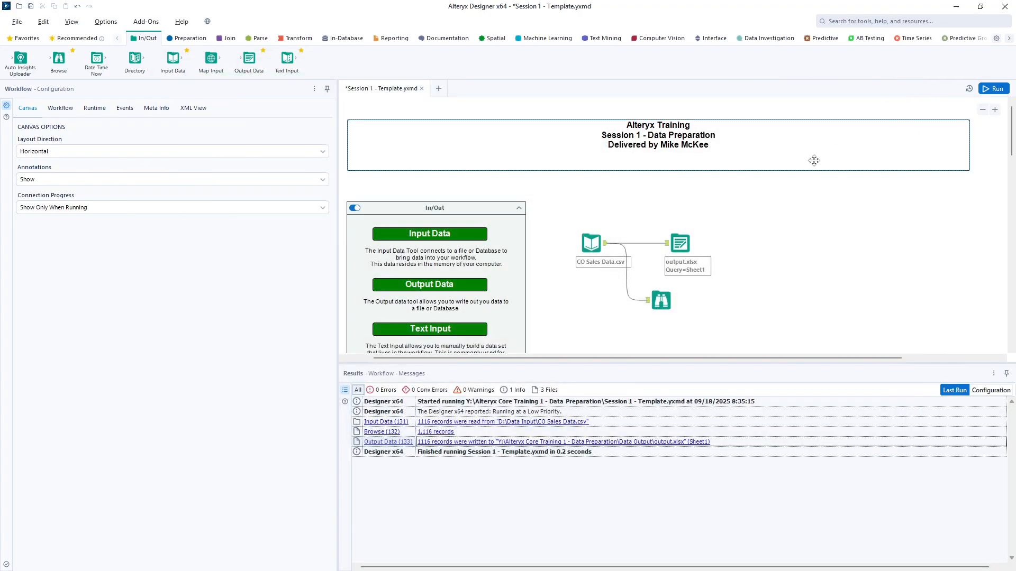
- Try to run the workflow again with the Output Data tool set to Create New Sheet
click(681, 246)
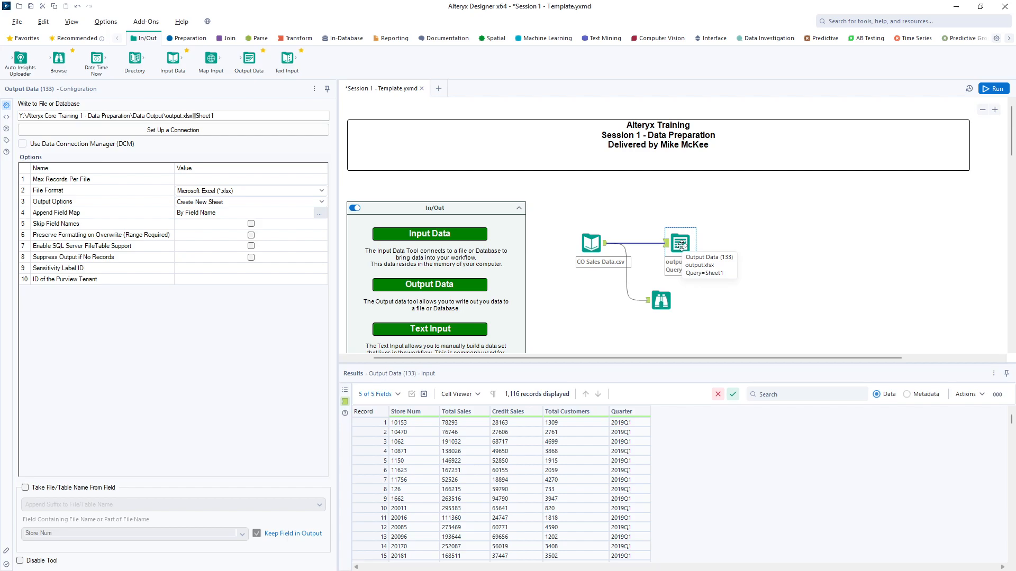
click(992, 88)
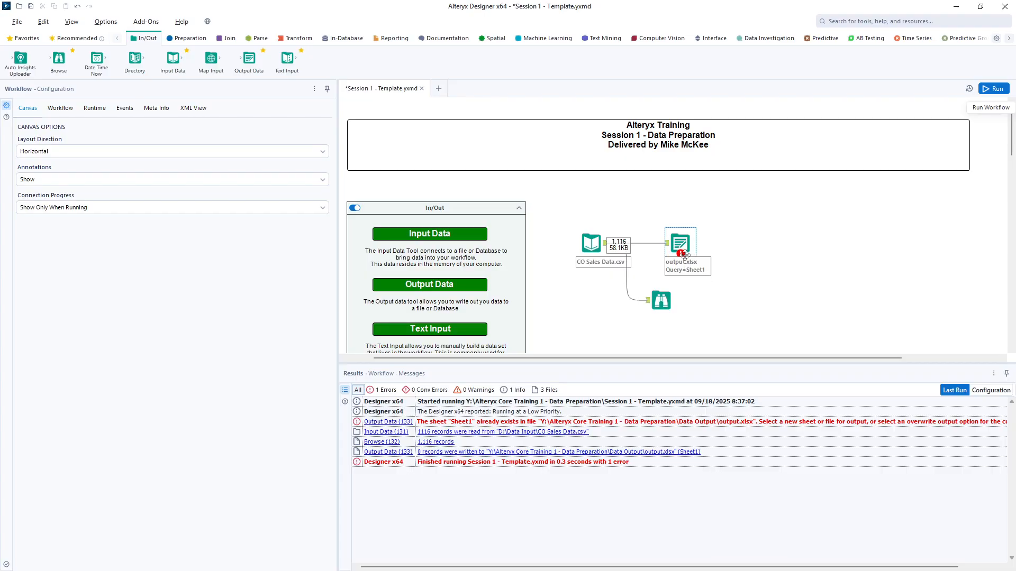
mouse_move(683, 256)
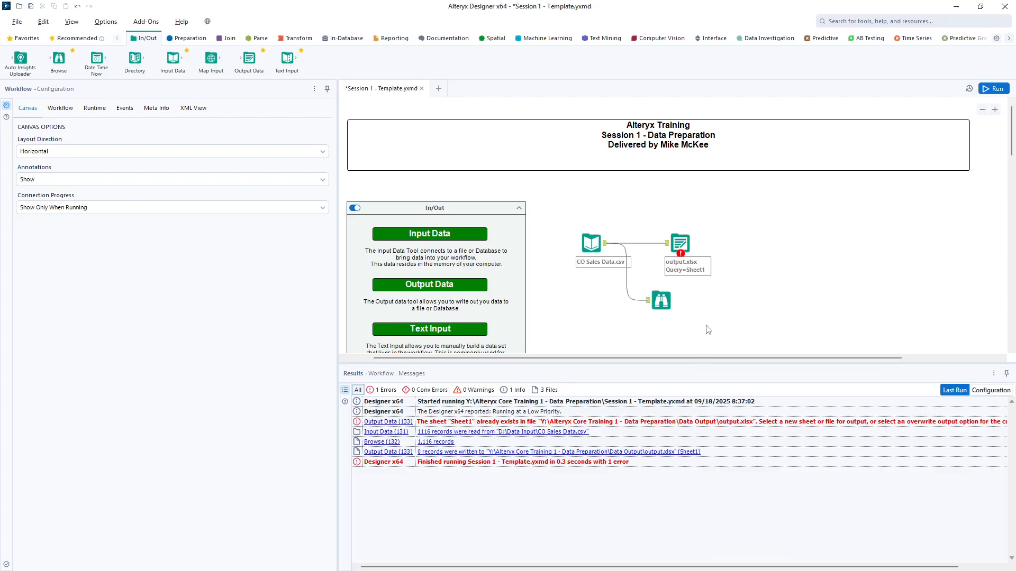
- Set the Output Data tool's output option to Overwrite Sheet or Range and rerun the workflow
click(679, 245)
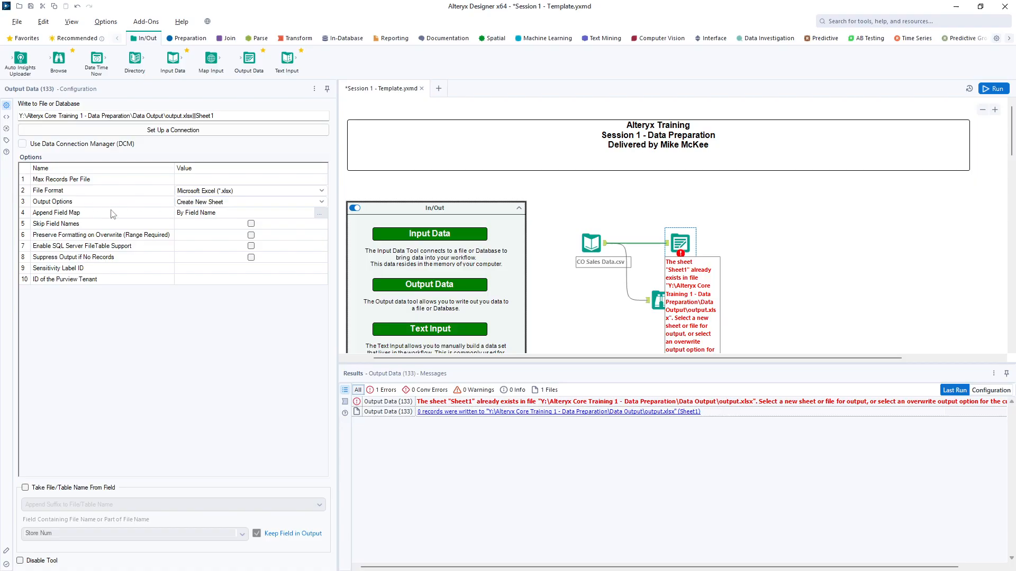
click(244, 204)
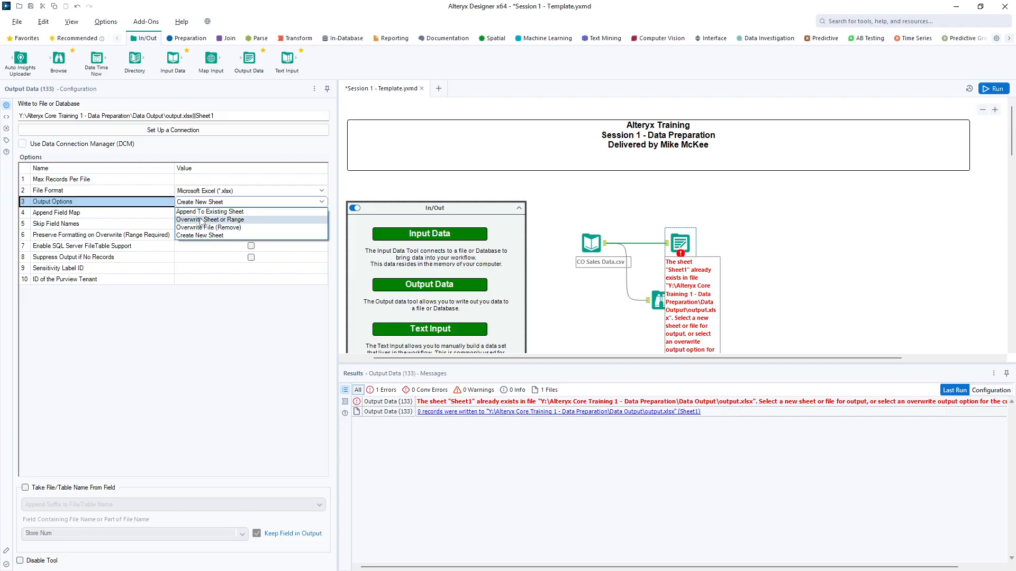
click(235, 220)
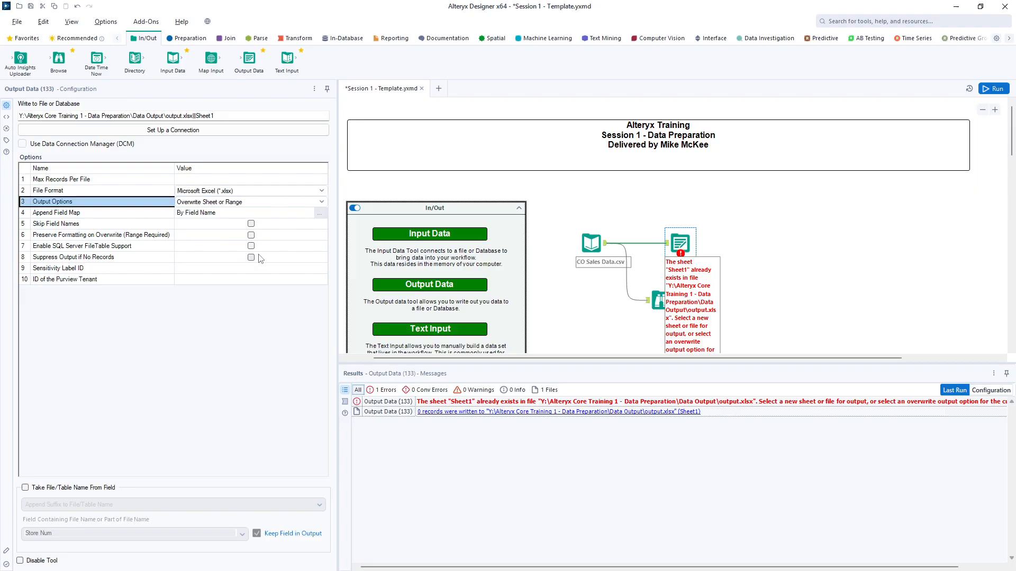
click(993, 89)
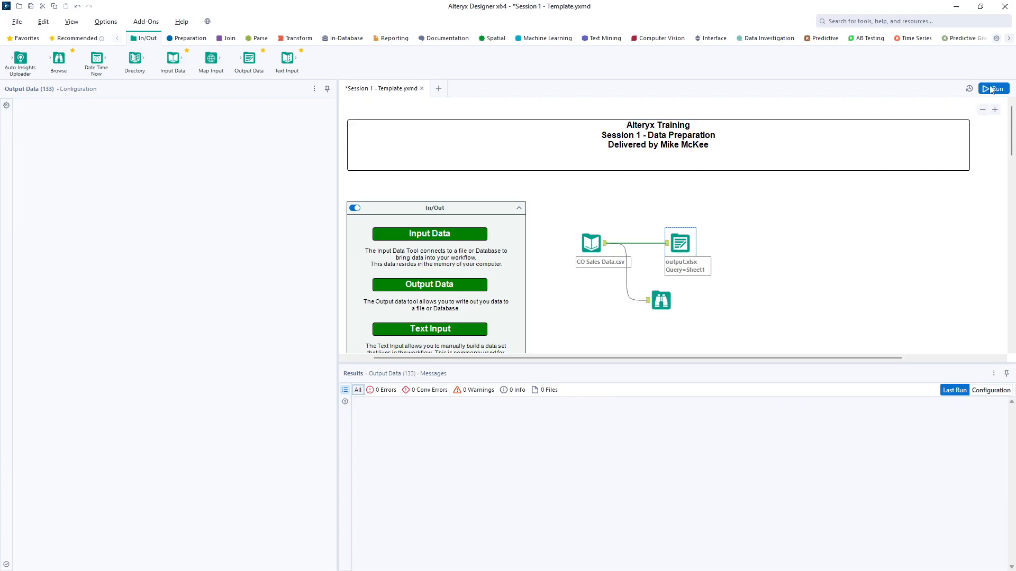
click(992, 90)
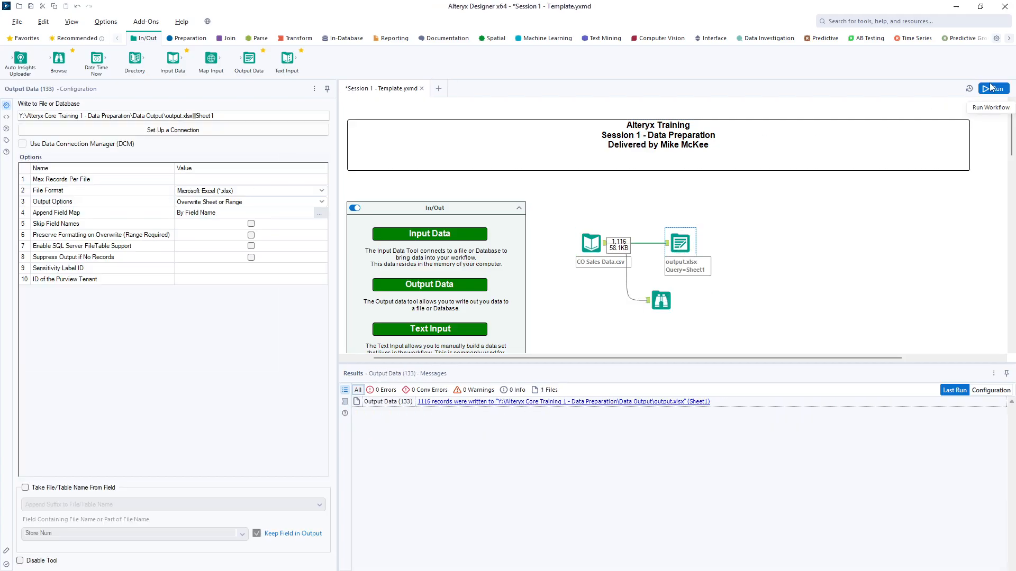
click(991, 88)
click(740, 305)
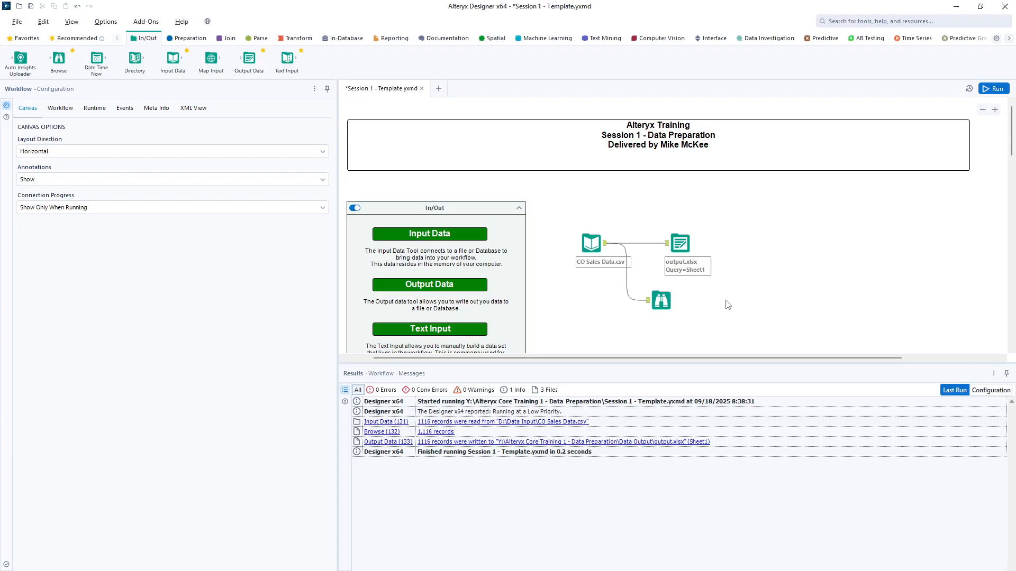
- Move the Output Data tool slightly closer to its input and add a separate, unconnected Input Data tool to the right of it
drag(683, 244, 673, 244)
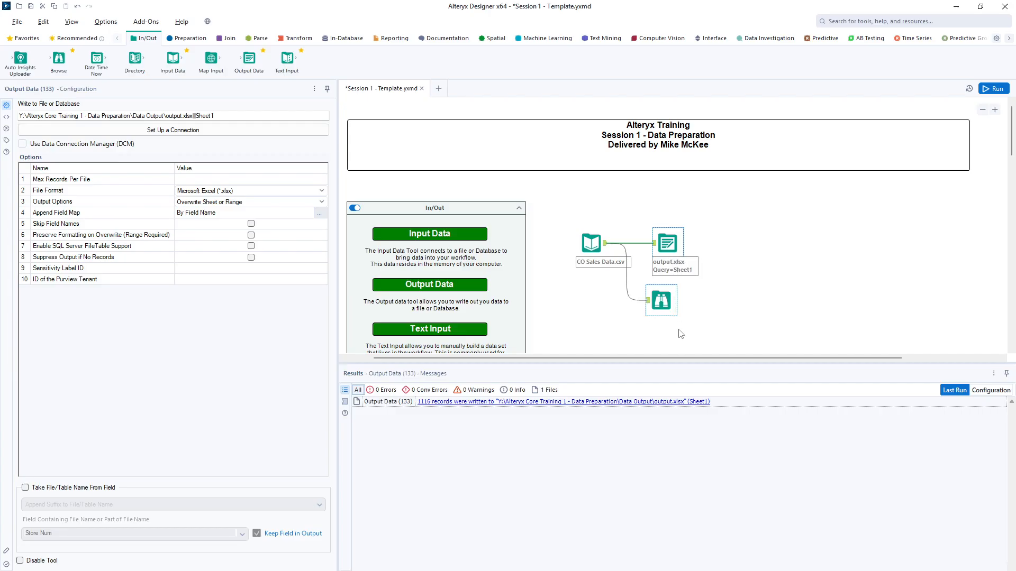
drag(679, 359, 712, 364)
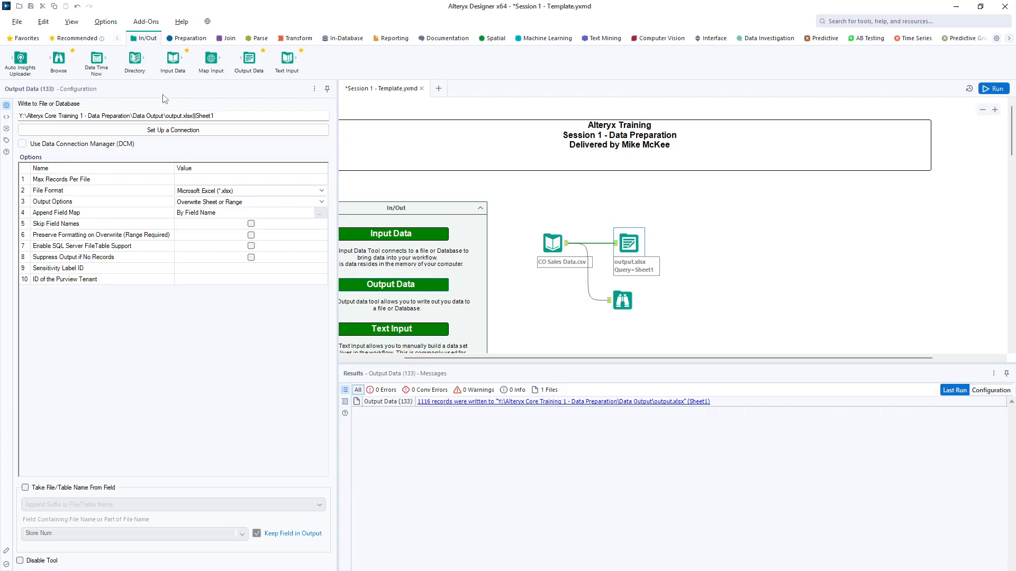
drag(173, 59, 746, 243)
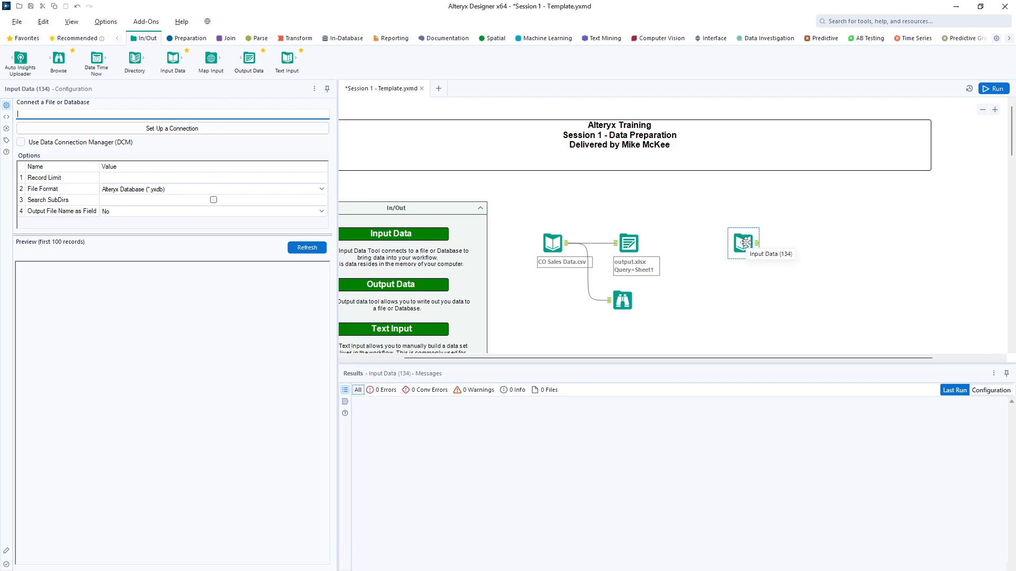
- Review the full list of data sources available when setting up a connection for the new Input Data tool
click(145, 129)
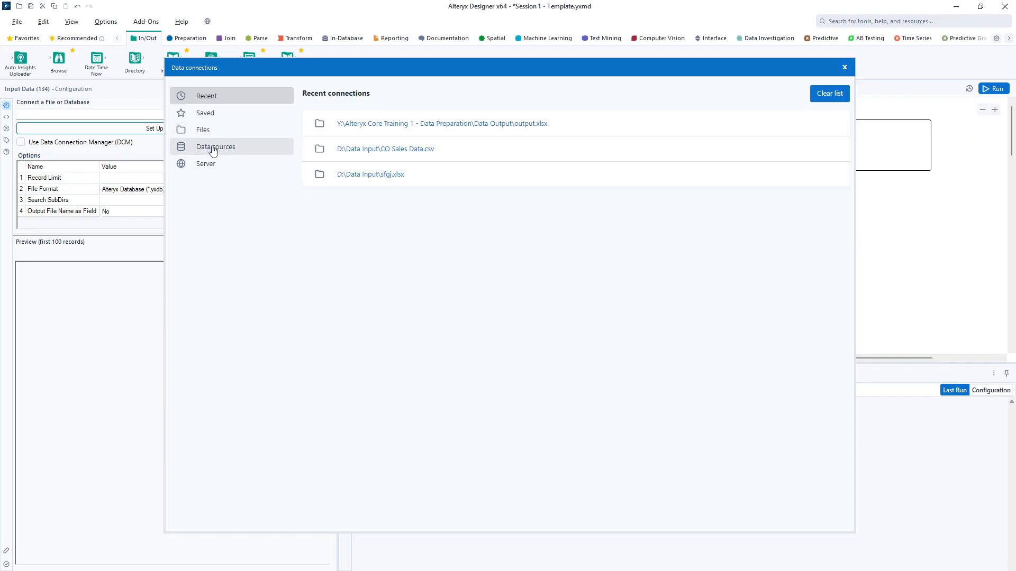
click(214, 151)
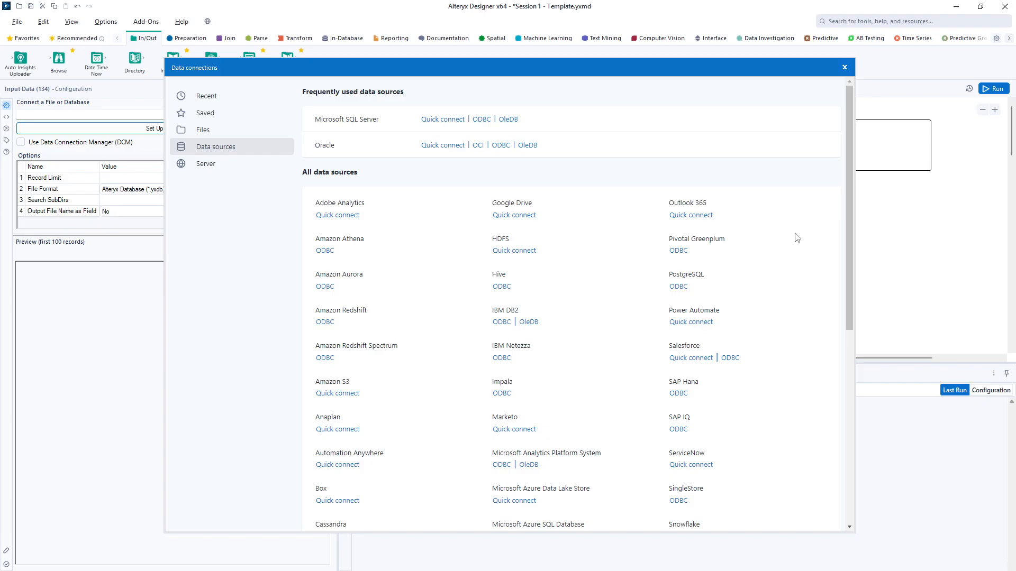
drag(849, 227, 853, 433)
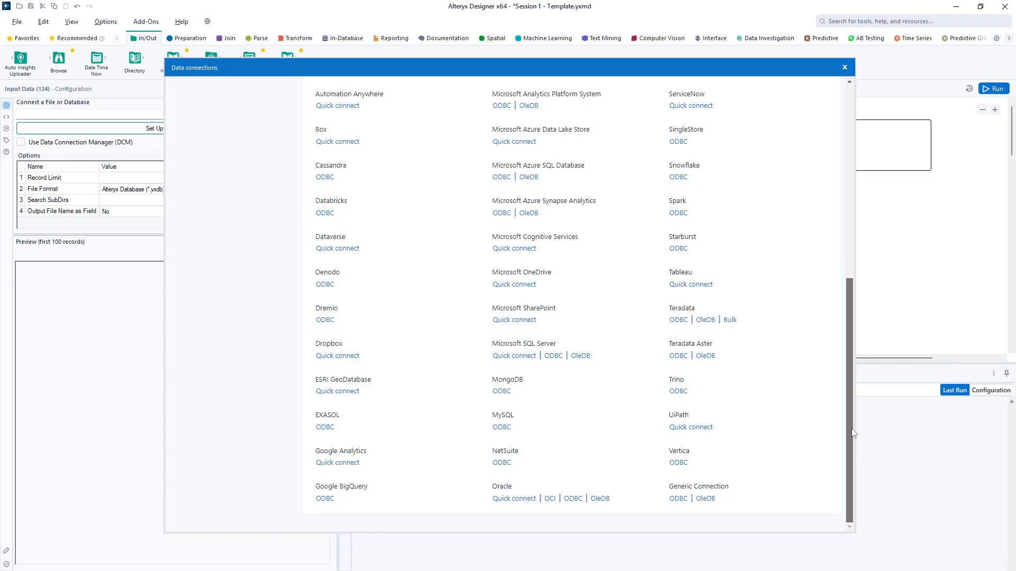
drag(853, 433, 865, 235)
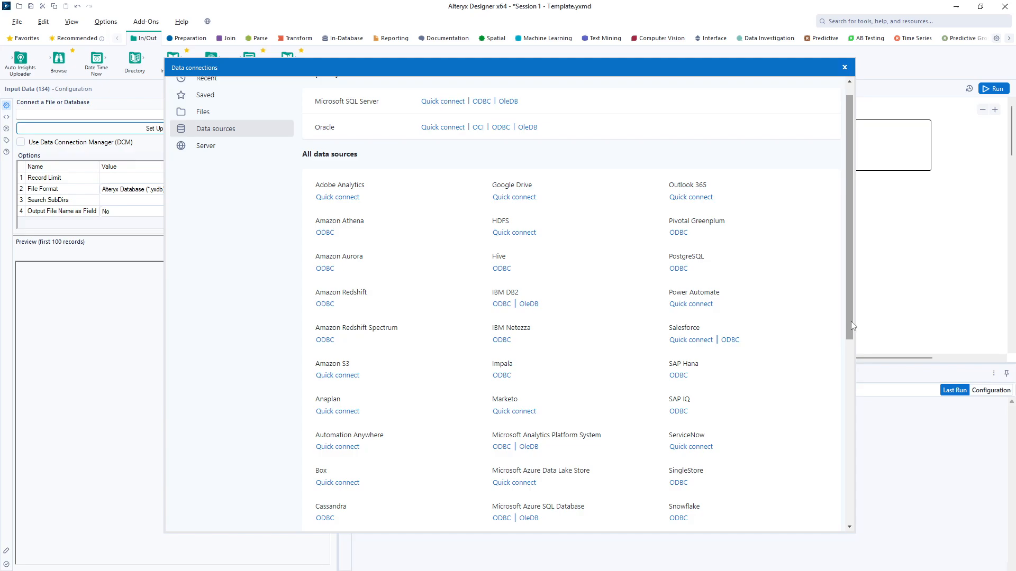
drag(852, 322, 852, 322)
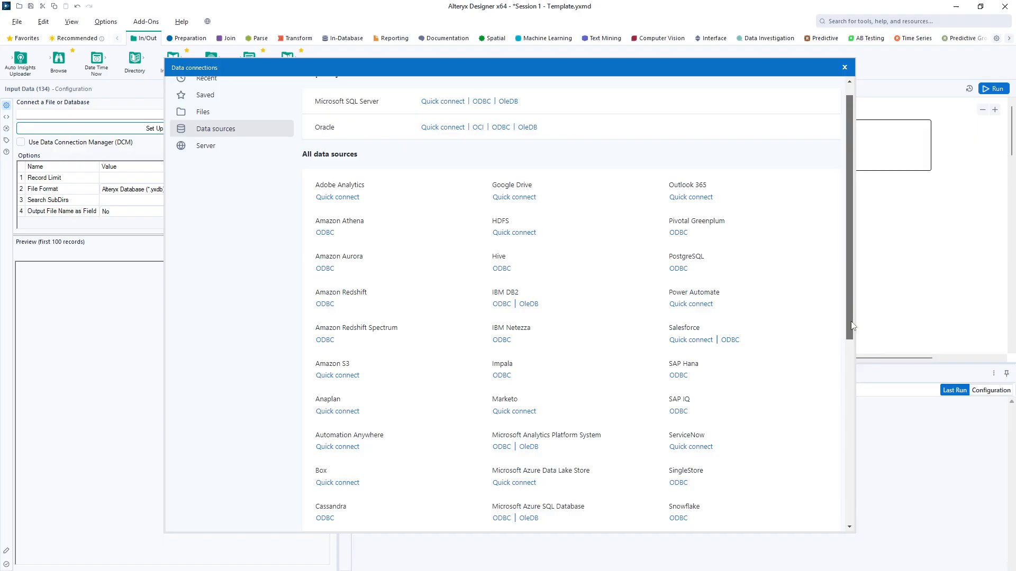
drag(852, 326, 855, 456)
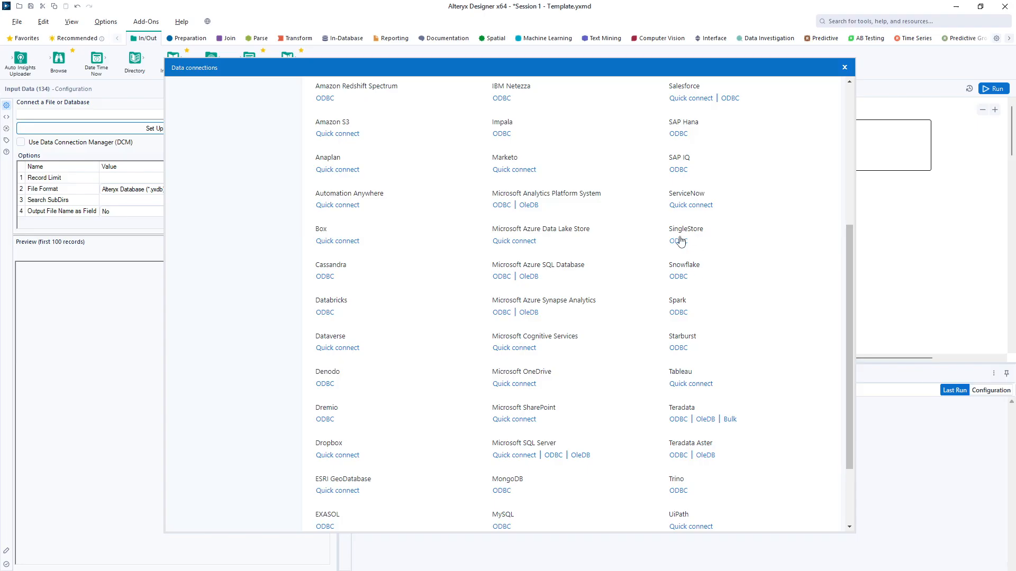
drag(849, 294, 850, 146)
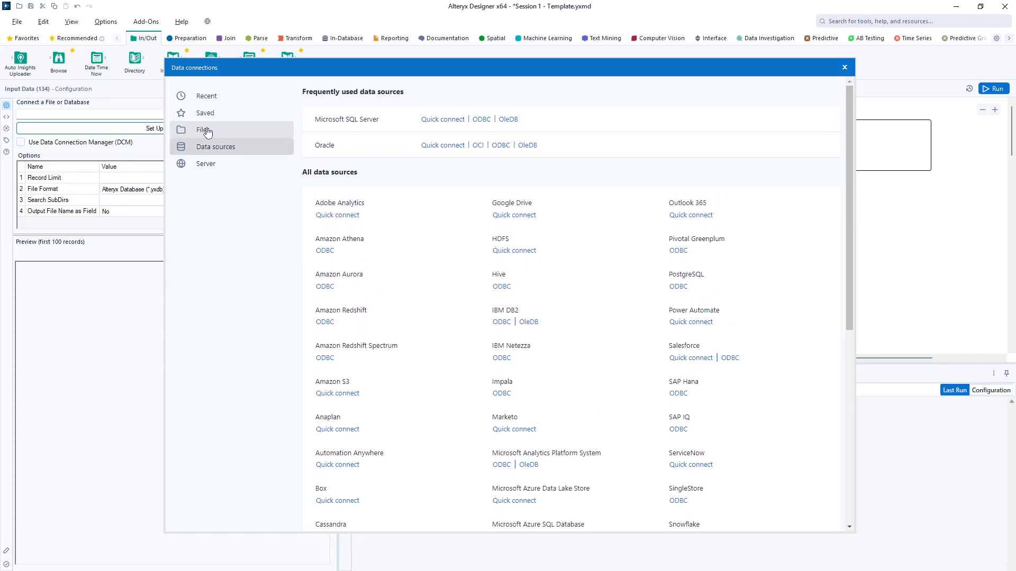
- Connect the new Input Data tool to Sheet1 of Sales Tax Due.xlsx in the Data Input folder
click(205, 130)
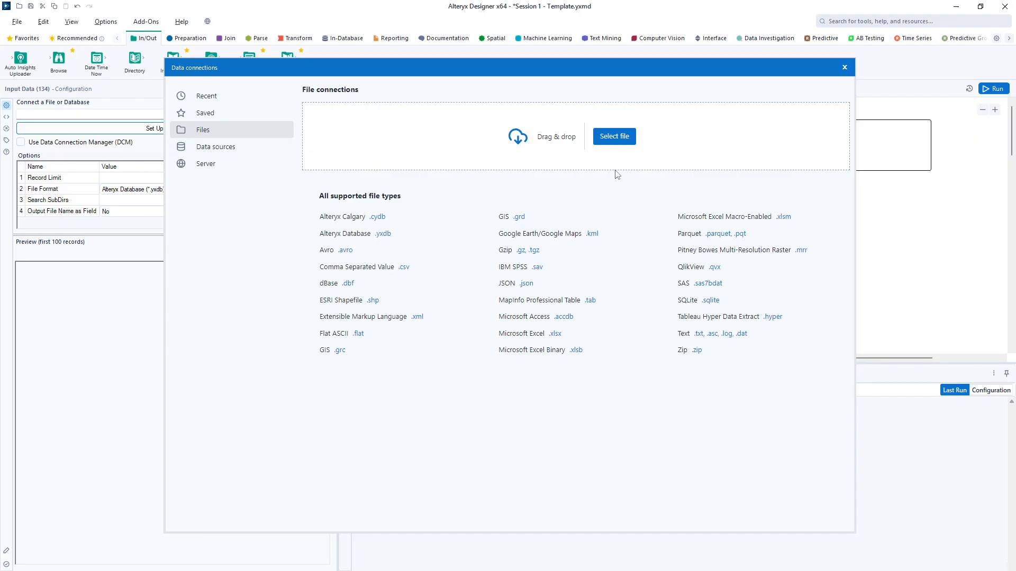
click(616, 137)
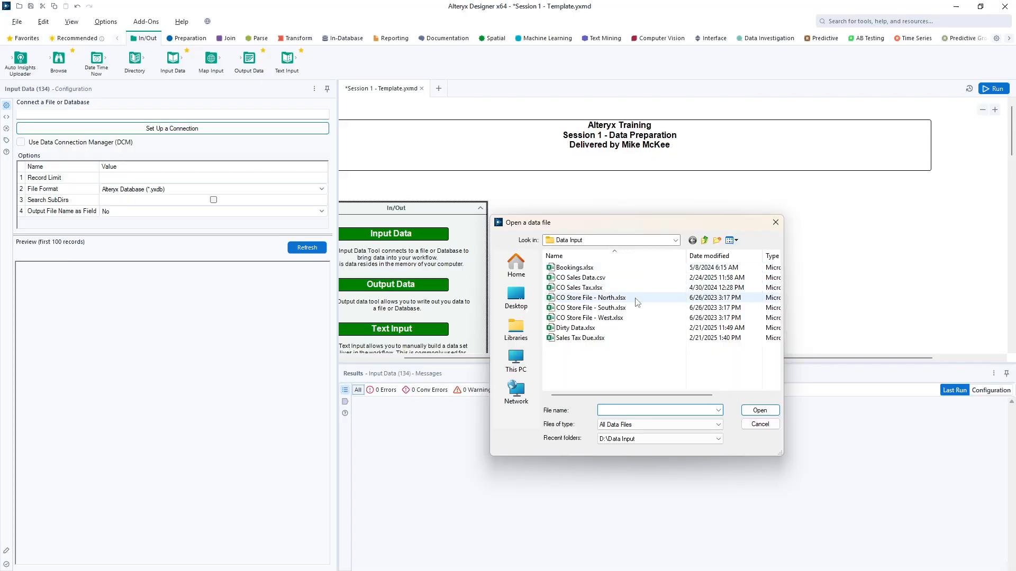
click(567, 339)
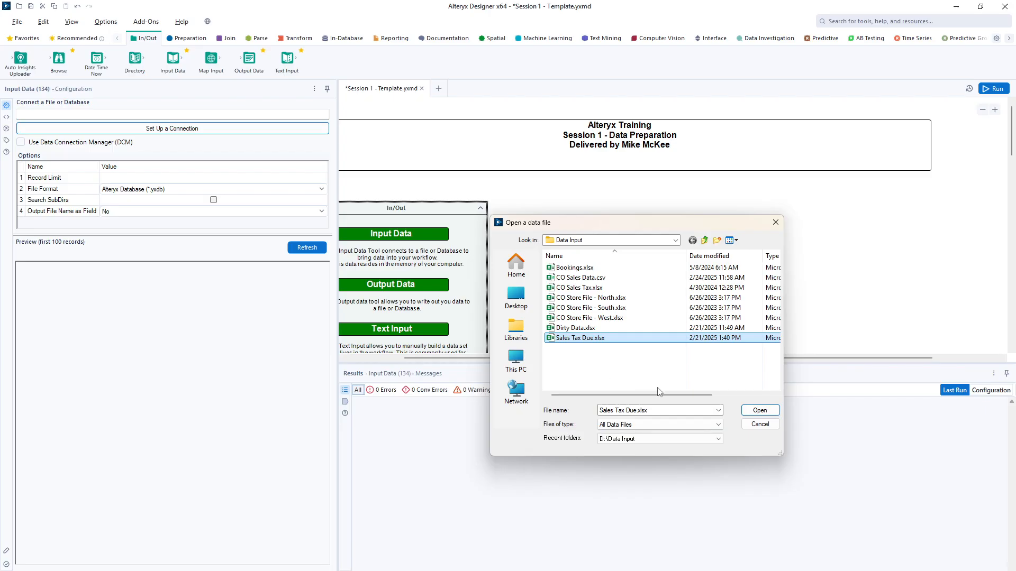
click(759, 412)
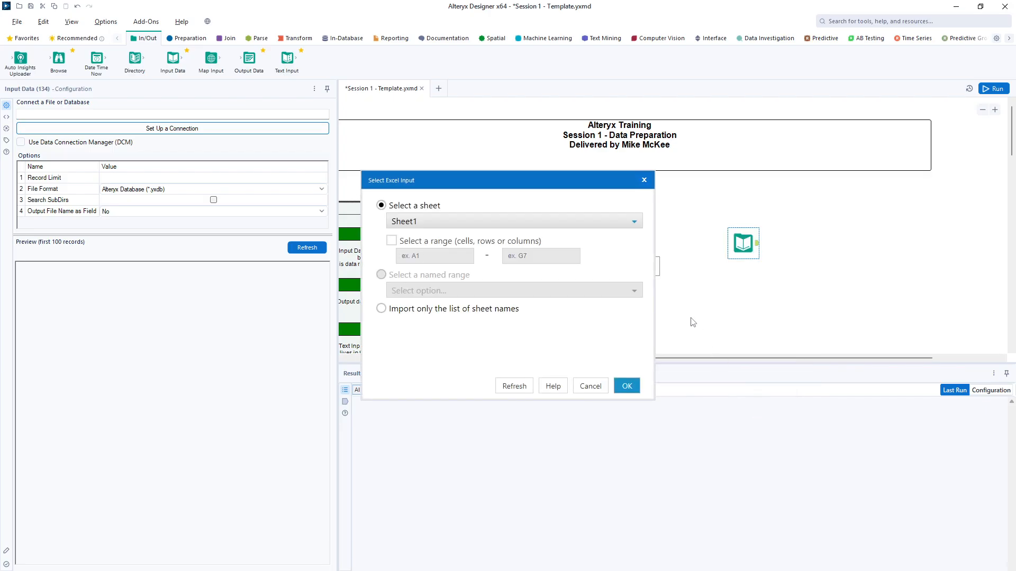
click(634, 221)
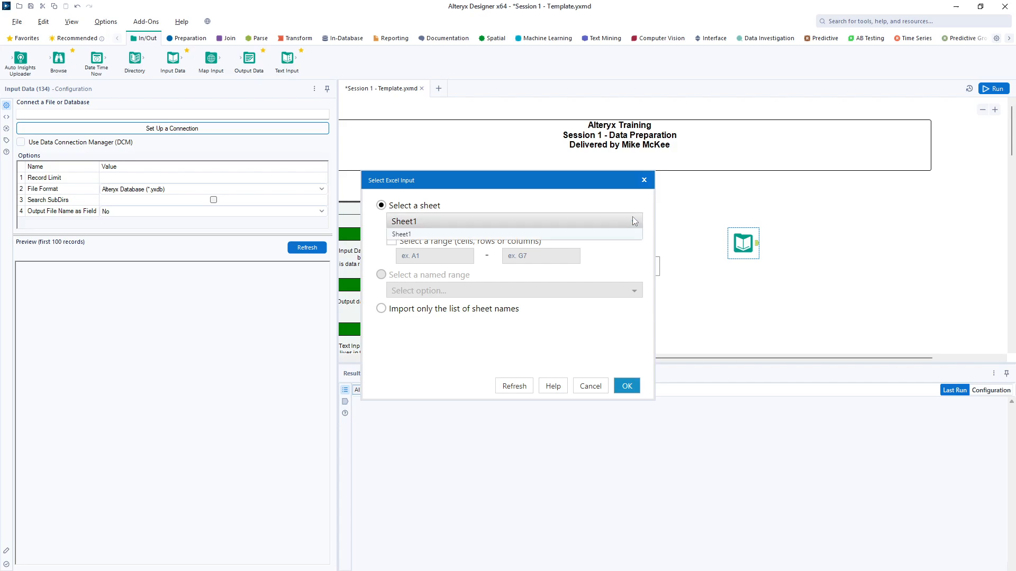
click(631, 224)
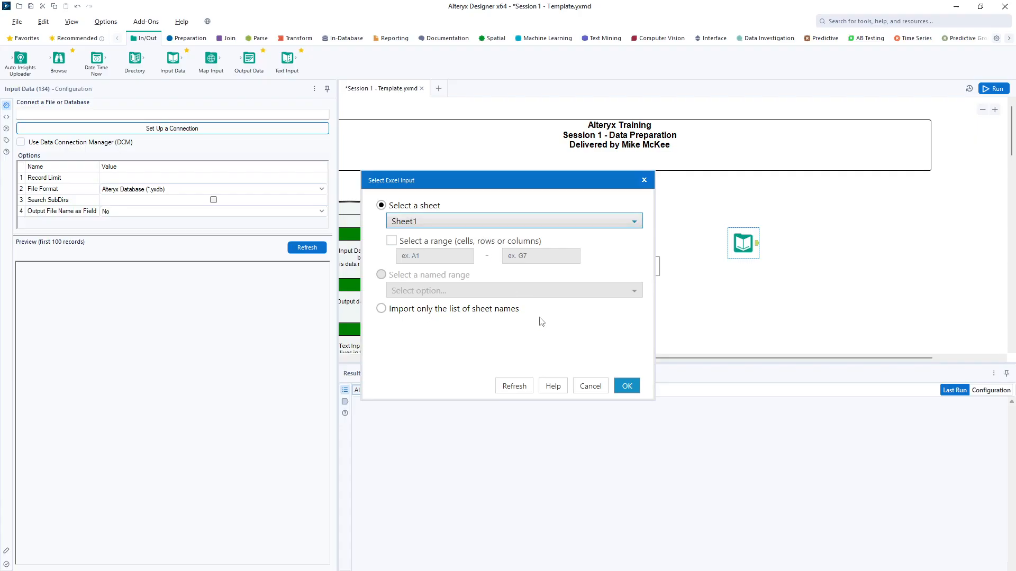
click(626, 386)
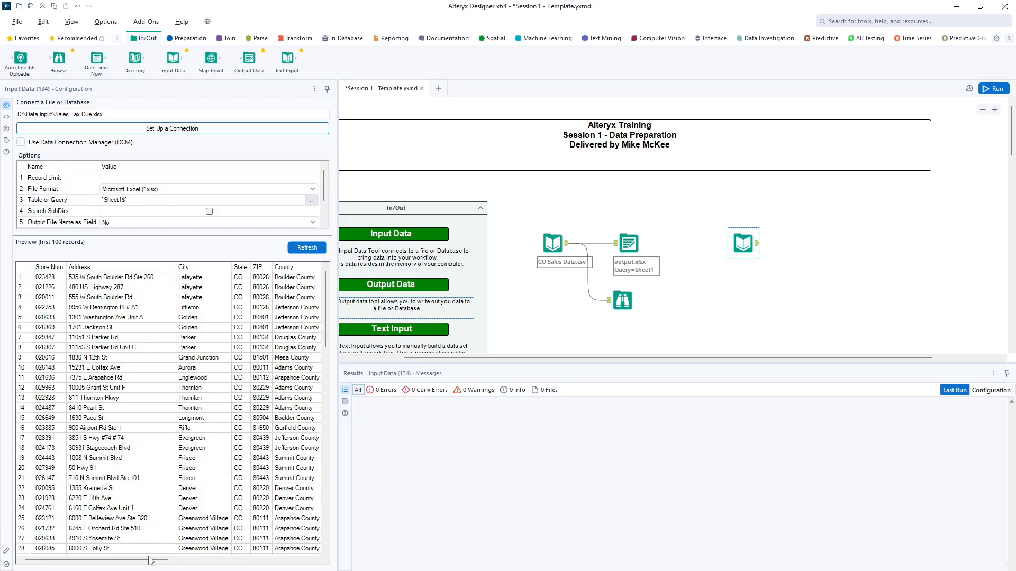
- Run the workflow and inspect the output records of the Sales Tax Due.xlsx input
mouse_move(158, 564)
mouse_down()
mouse_move(280, 562)
mouse_move(152, 560)
mouse_up()
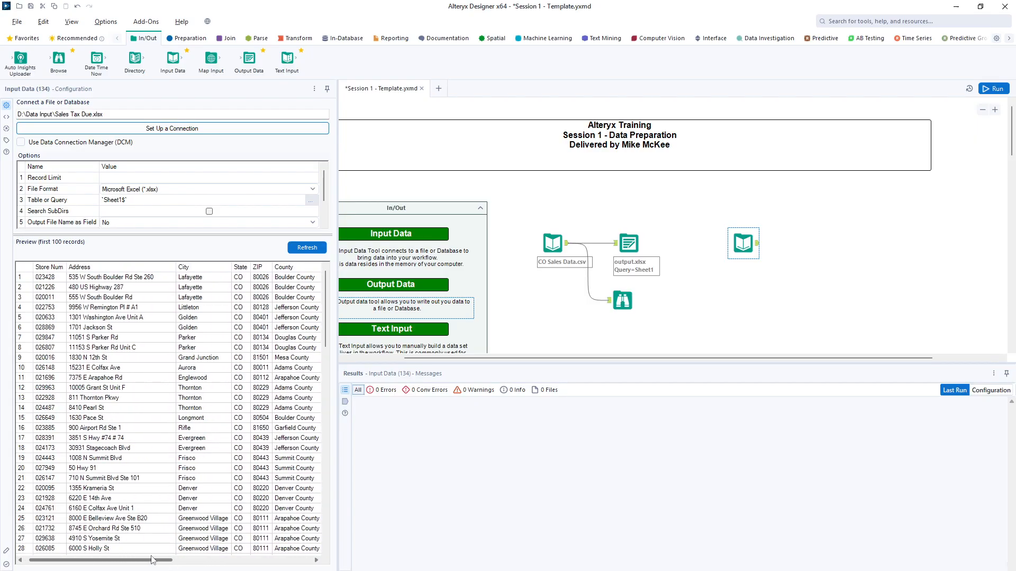
click(992, 90)
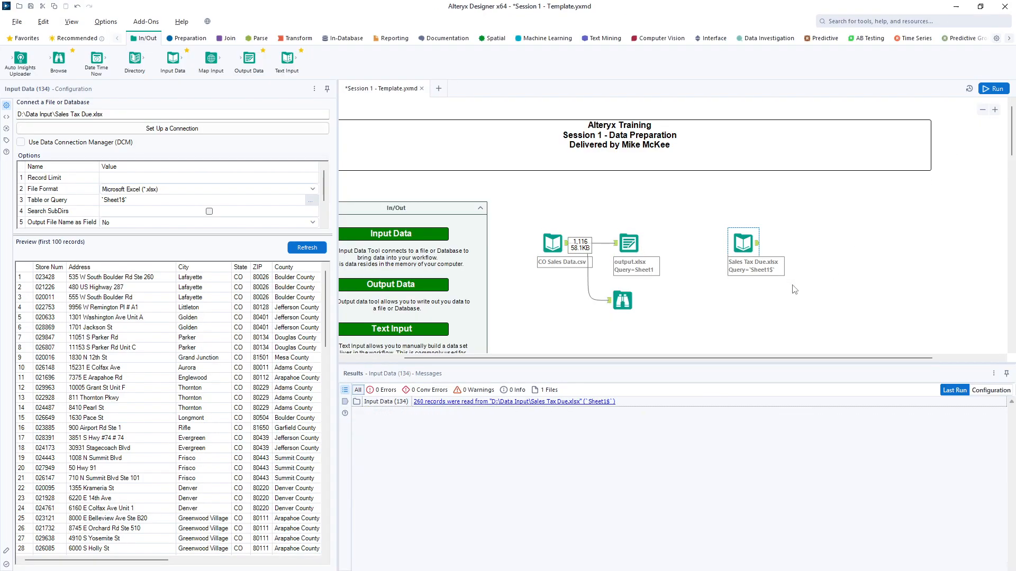
click(758, 243)
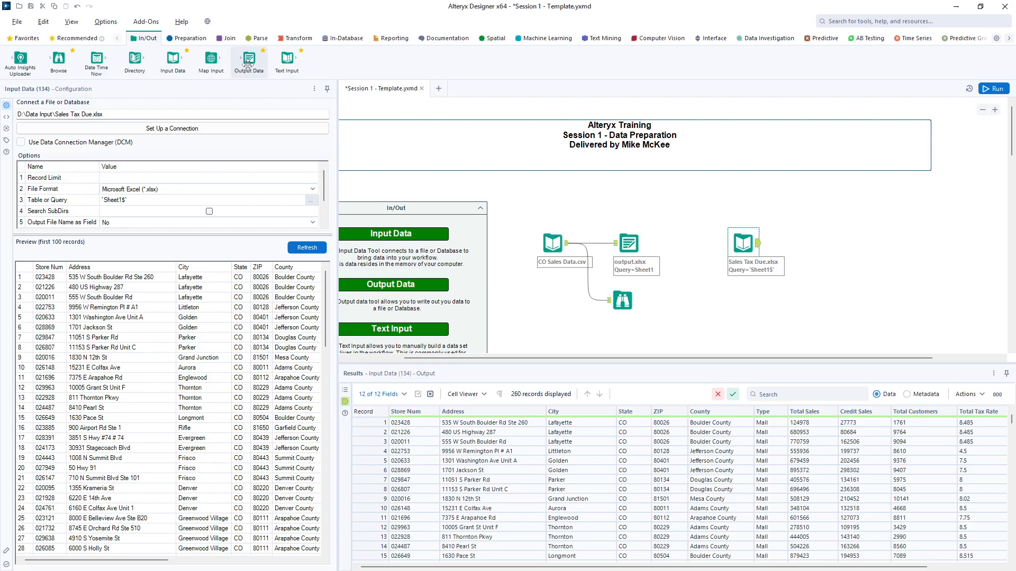
- Attach an Output Data tool to the Sales Tax Due.xlsx input, writing to a Microsoft Excel file named Tax by county in Data Output
drag(247, 59, 811, 243)
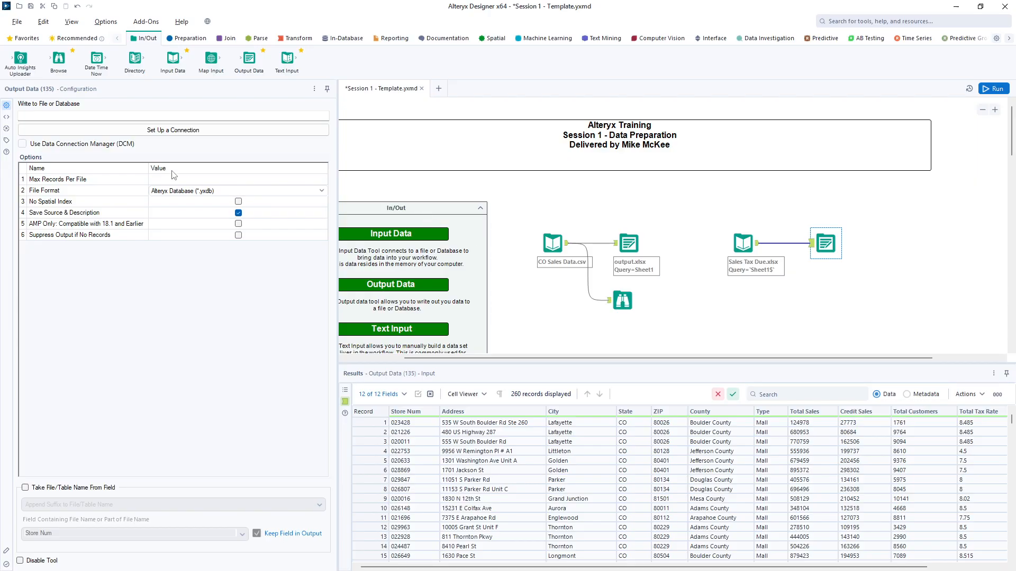
click(159, 131)
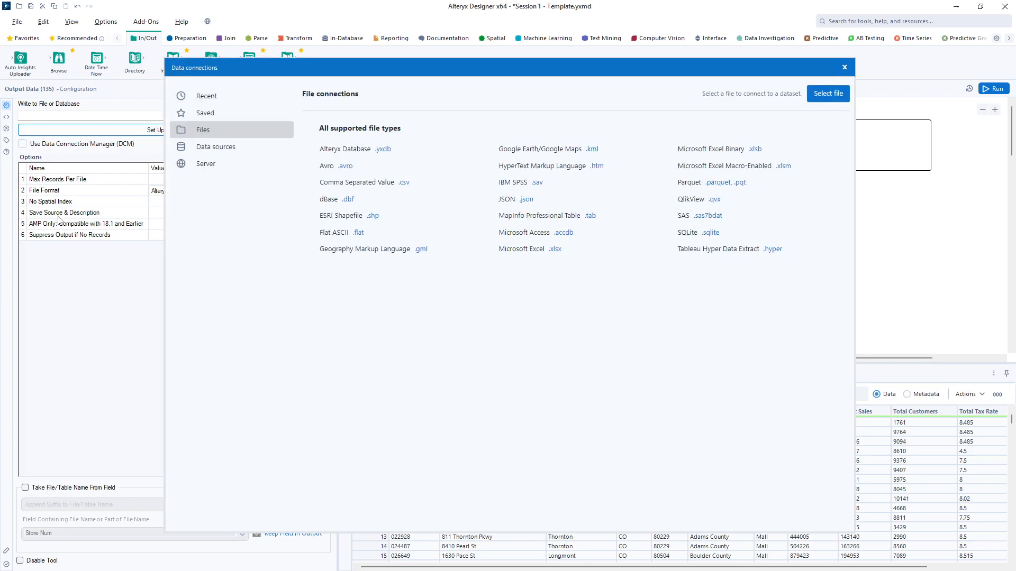
click(555, 248)
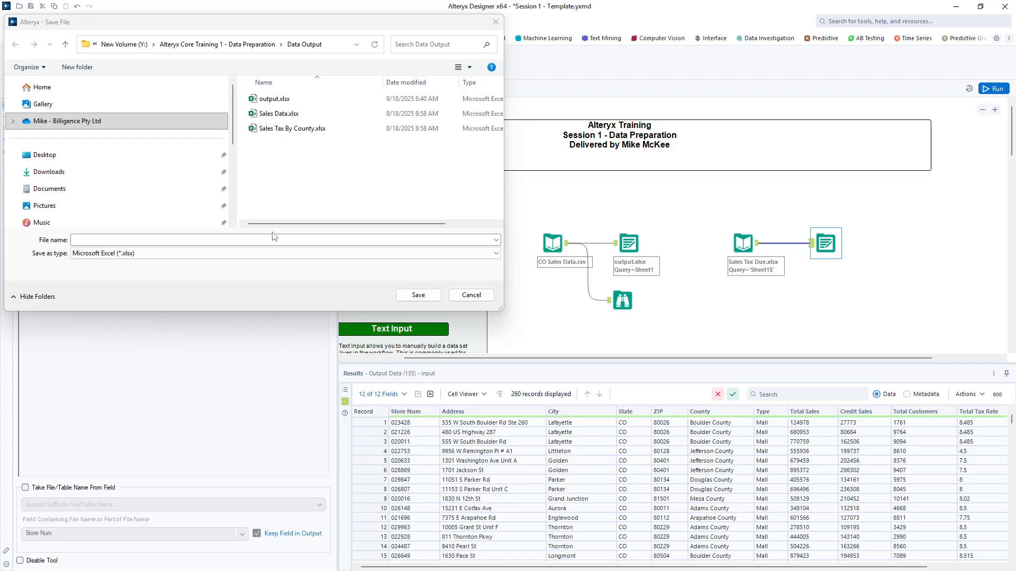
click(147, 240)
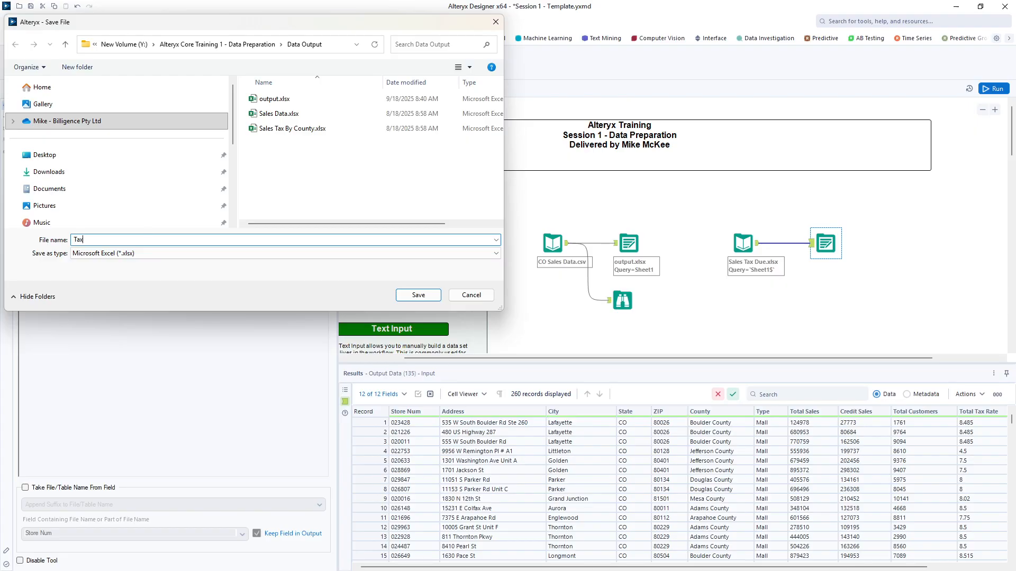
text(Tax by county)
click(417, 295)
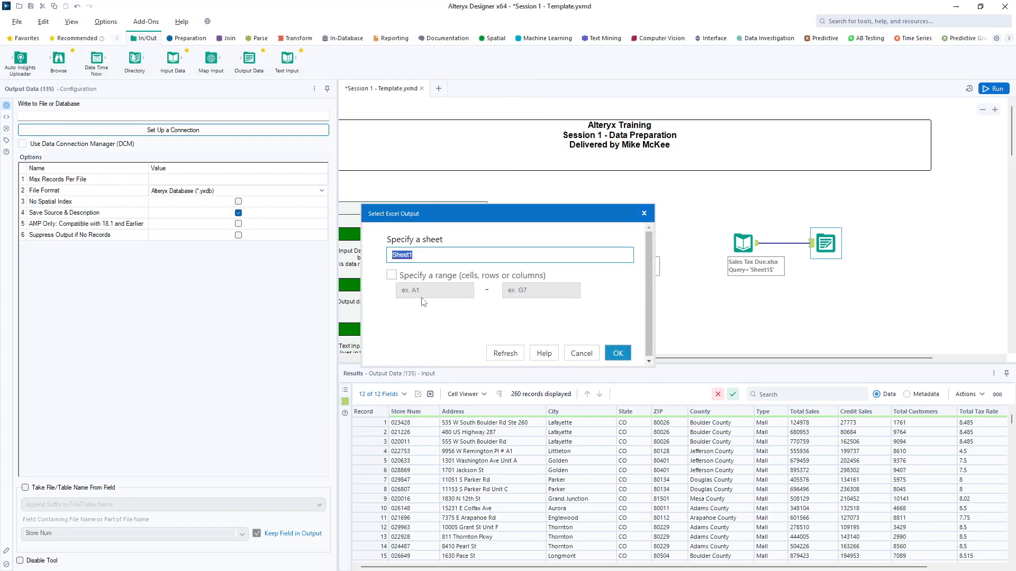
- Name the output sheet total for the Tax by county workbook
click(423, 255)
drag(421, 254, 376, 258)
text(total)
click(617, 354)
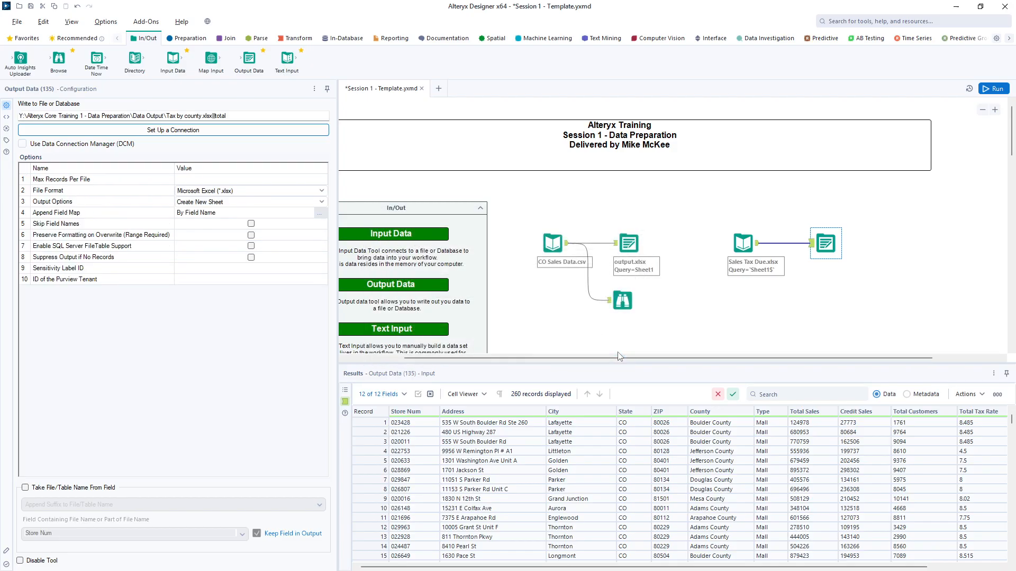
- Set the Tax by county output's option to Overwrite Sheet or Range and run the workflow
click(219, 204)
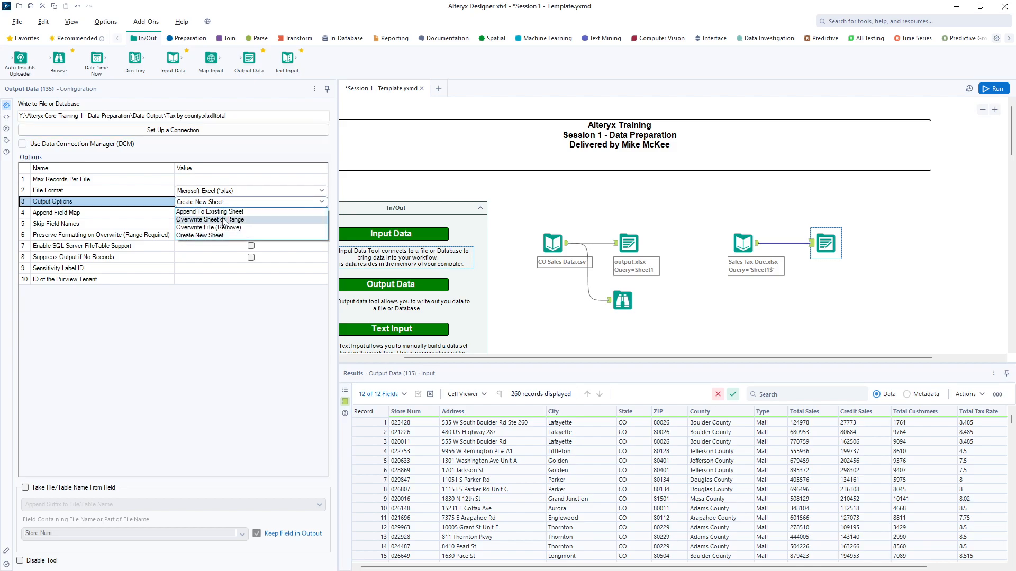
click(223, 220)
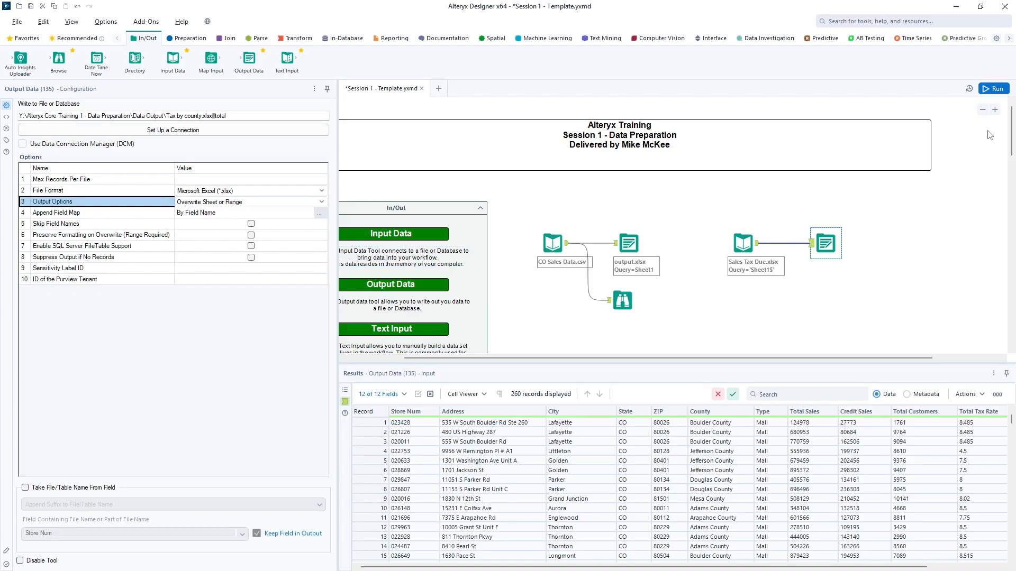
click(991, 89)
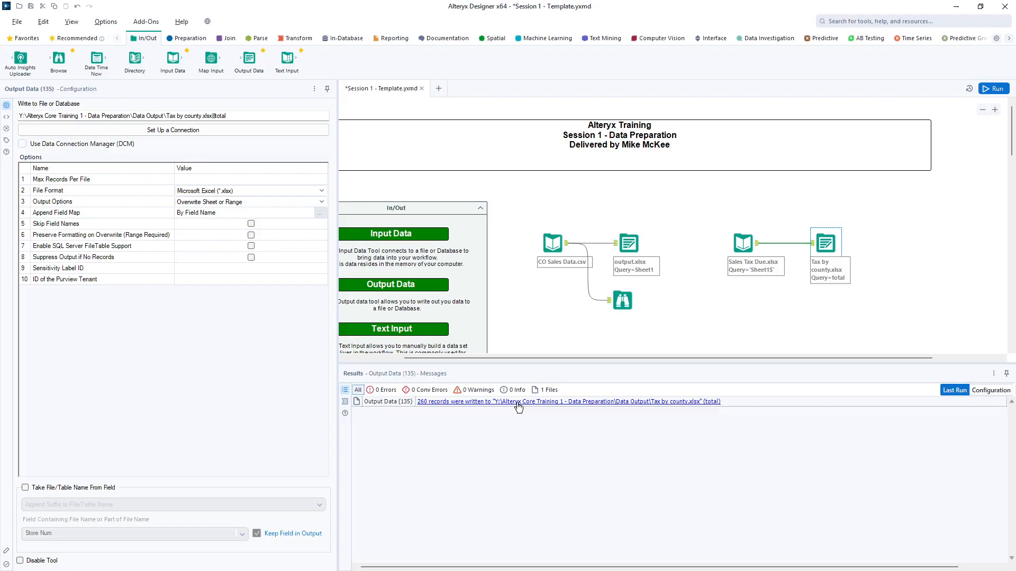
- Open the written Tax by county.xlsx in Excel, enlarge its window to examine the total sheet, and close it
click(517, 402)
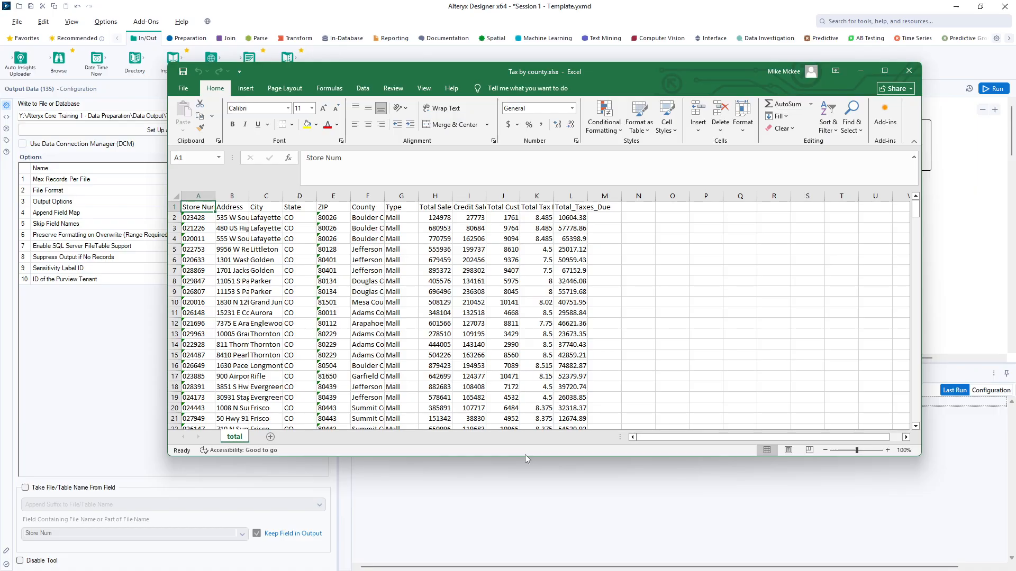
drag(525, 456, 525, 533)
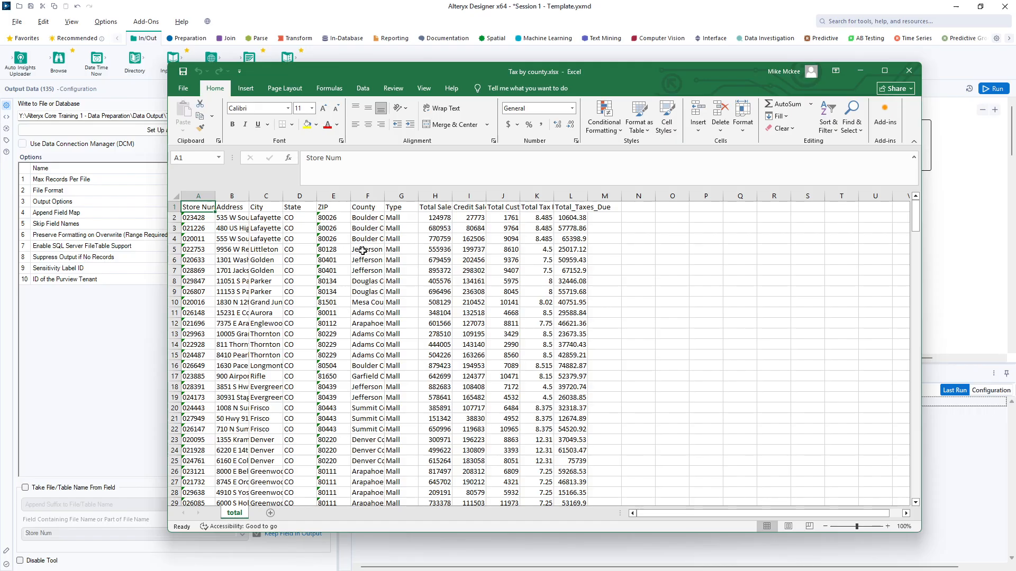
click(910, 69)
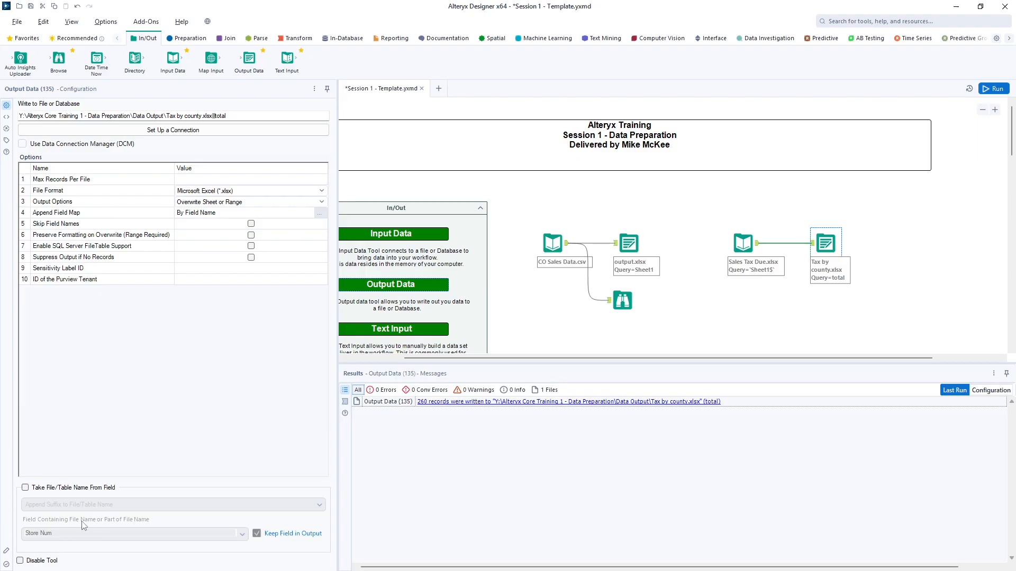
- Have the Tax by county output take its table name from the County field using Change File/Table Name, and rerun the workflow
click(25, 489)
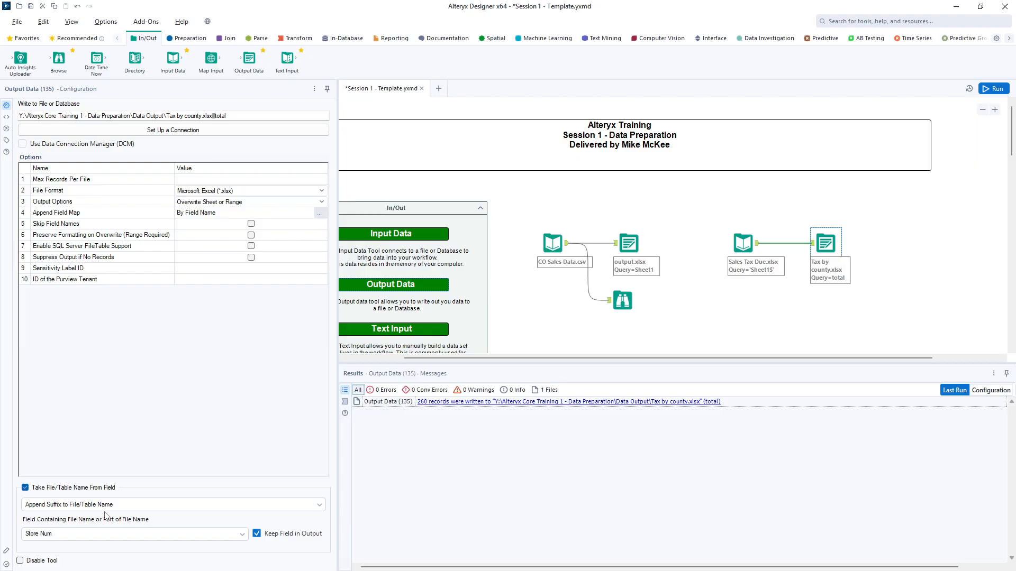
click(119, 508)
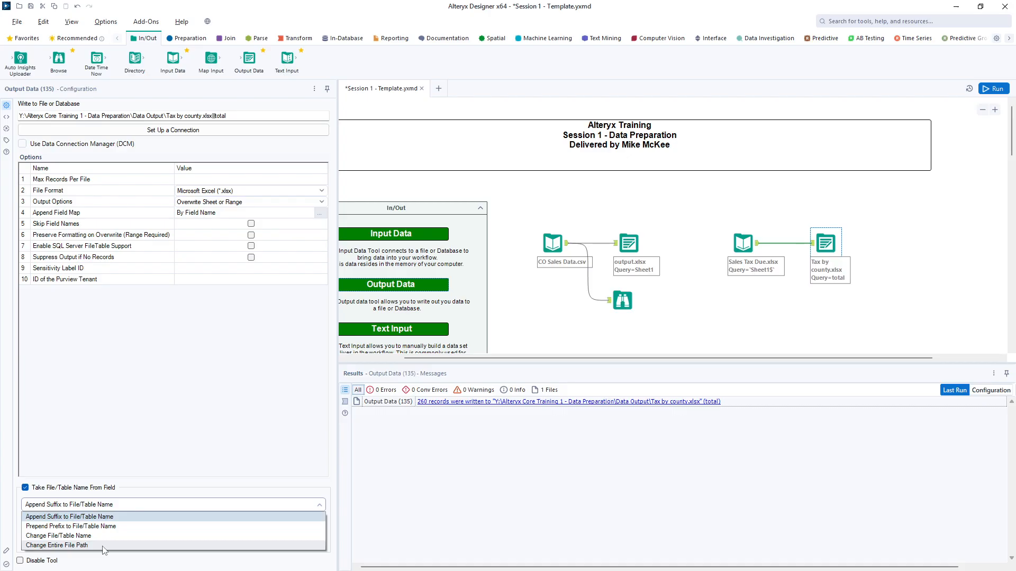
click(76, 537)
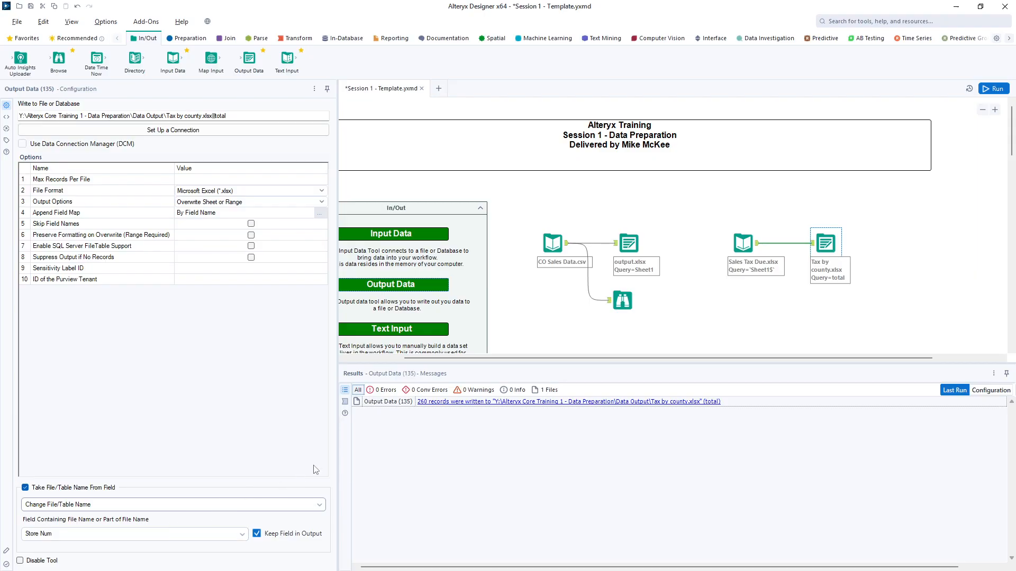
click(345, 401)
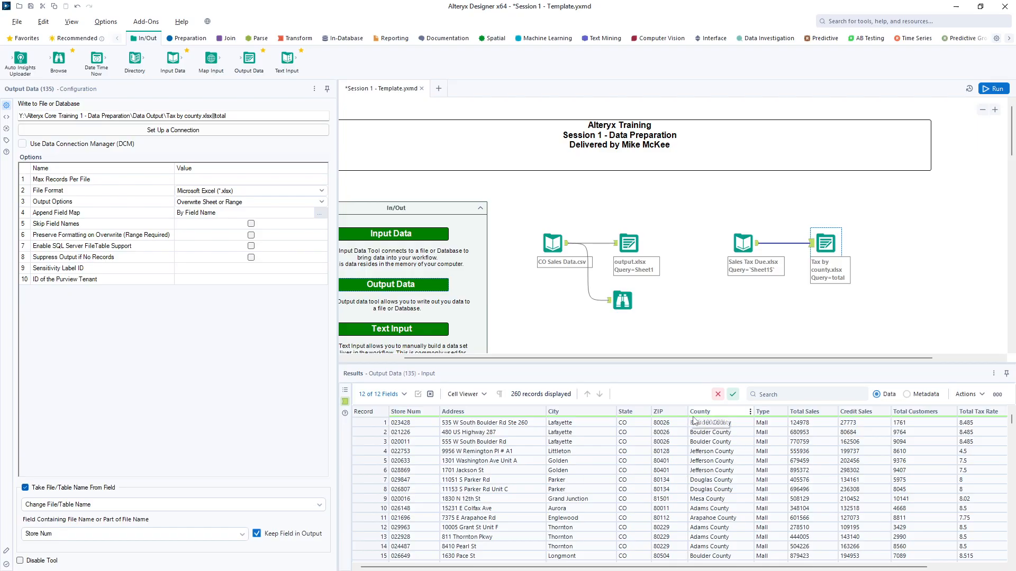
click(245, 536)
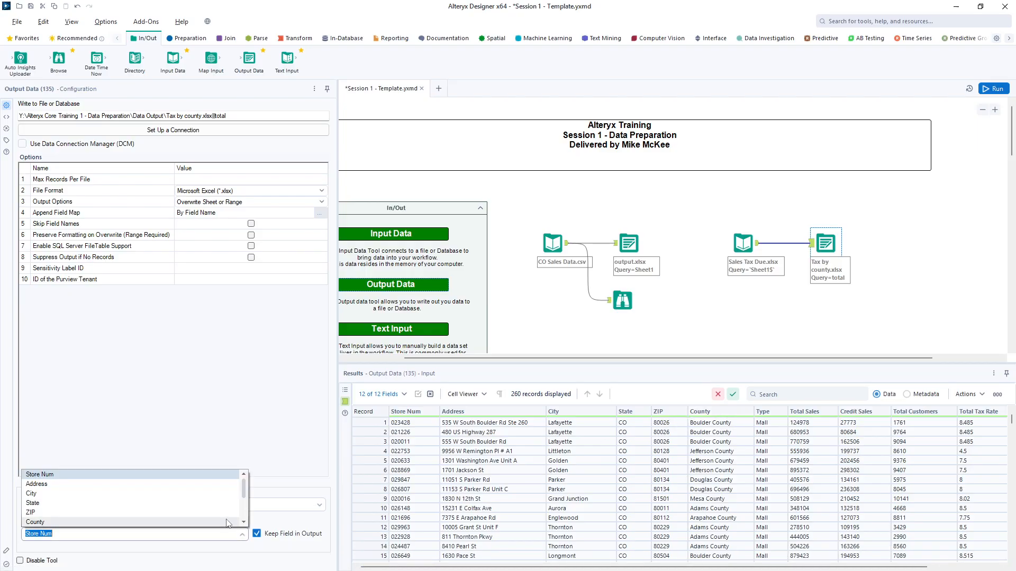
click(228, 523)
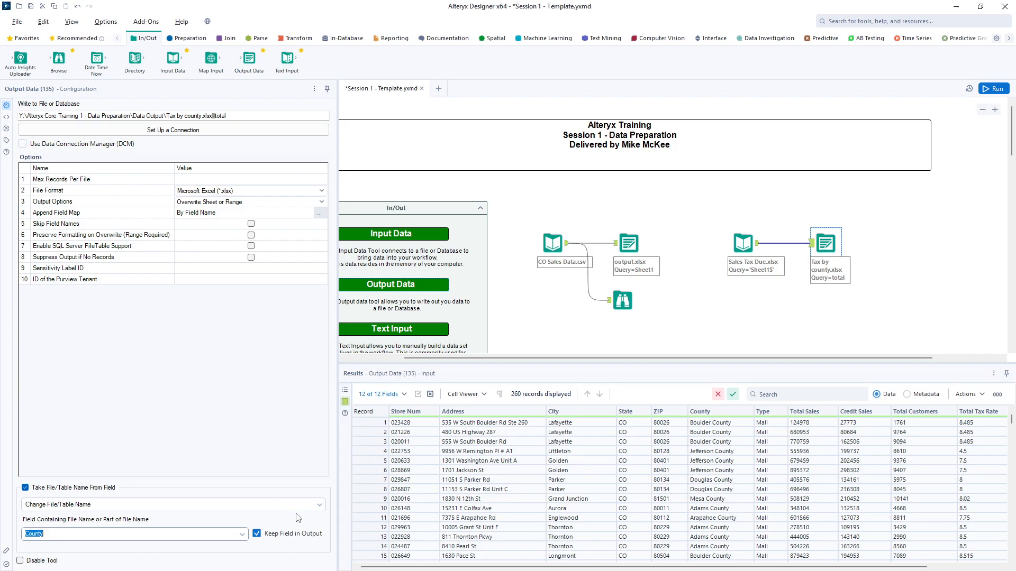
click(993, 90)
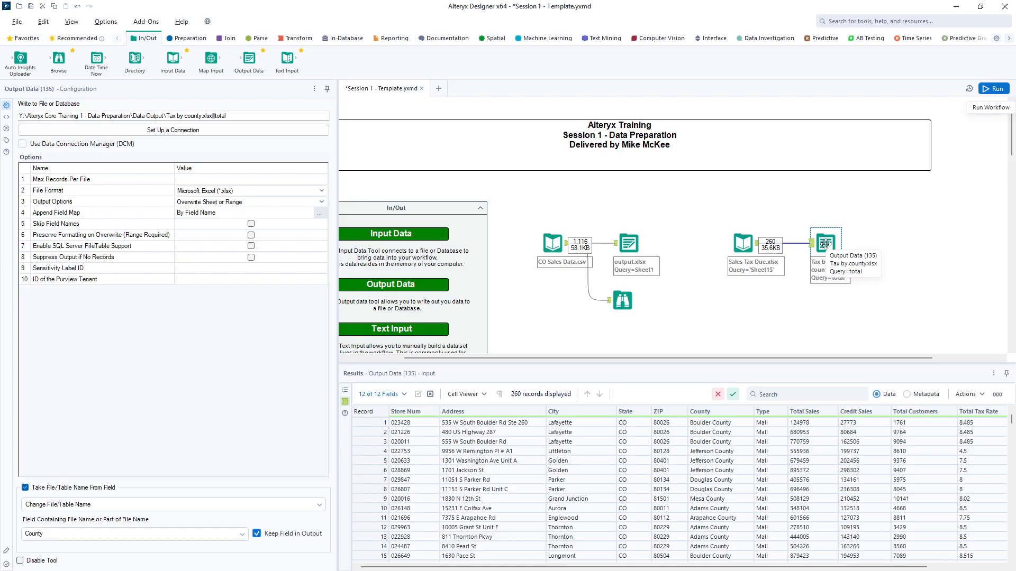
- Open Tax by county.xlsx from the run messages and examine the Adams, Arapahoe, Boulder and Broomfield County sheets
click(345, 390)
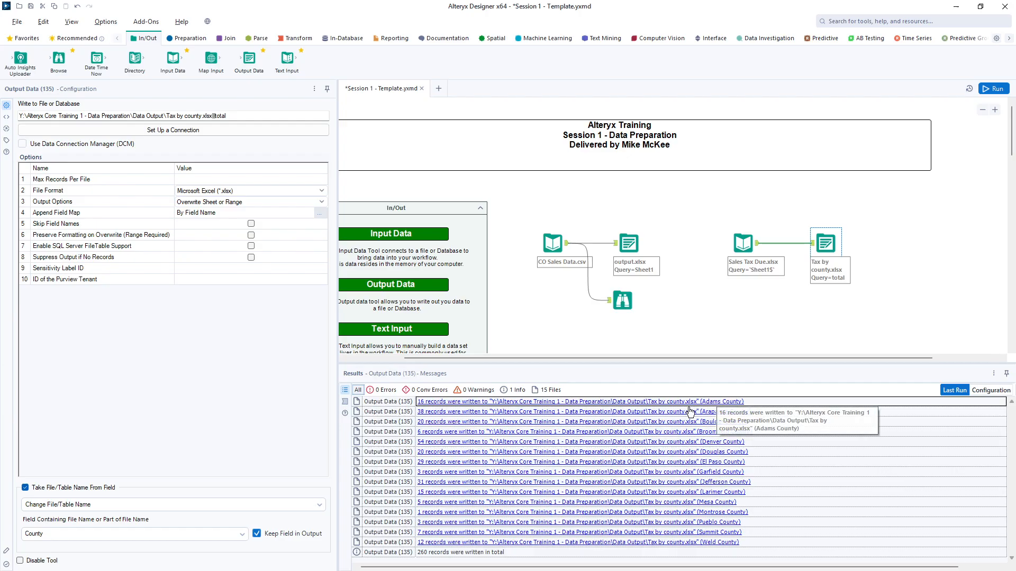
click(661, 405)
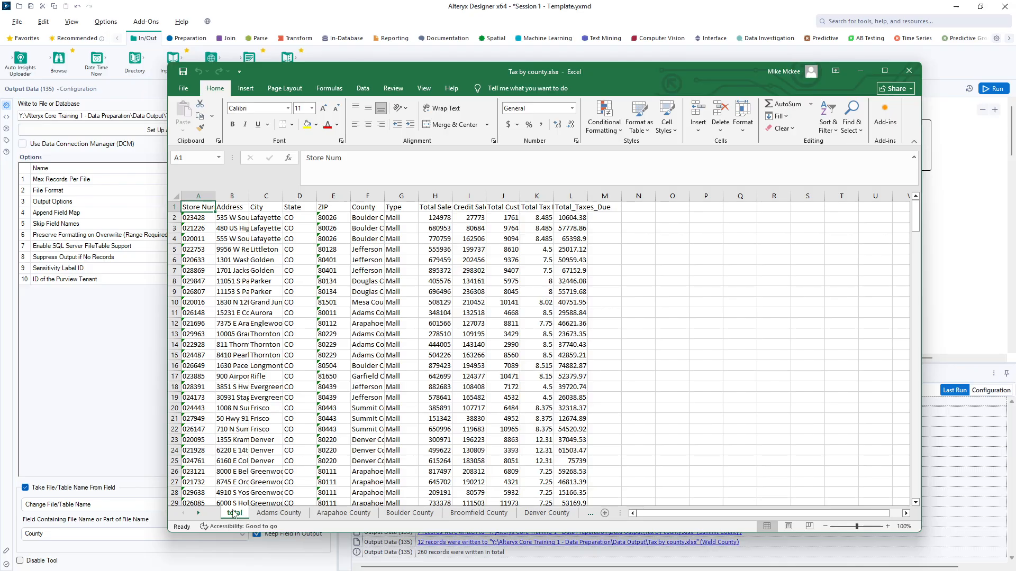
click(277, 514)
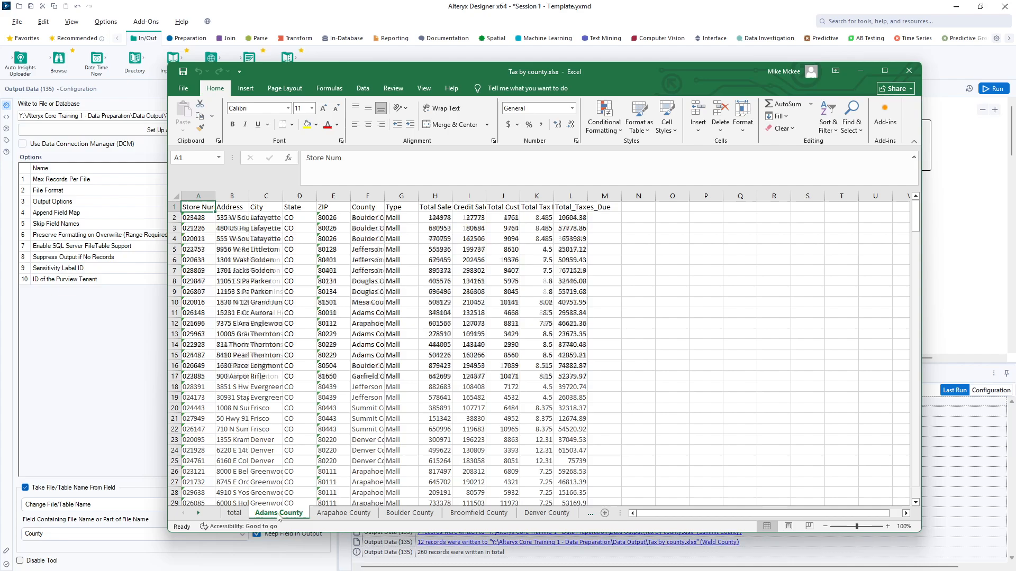
click(345, 514)
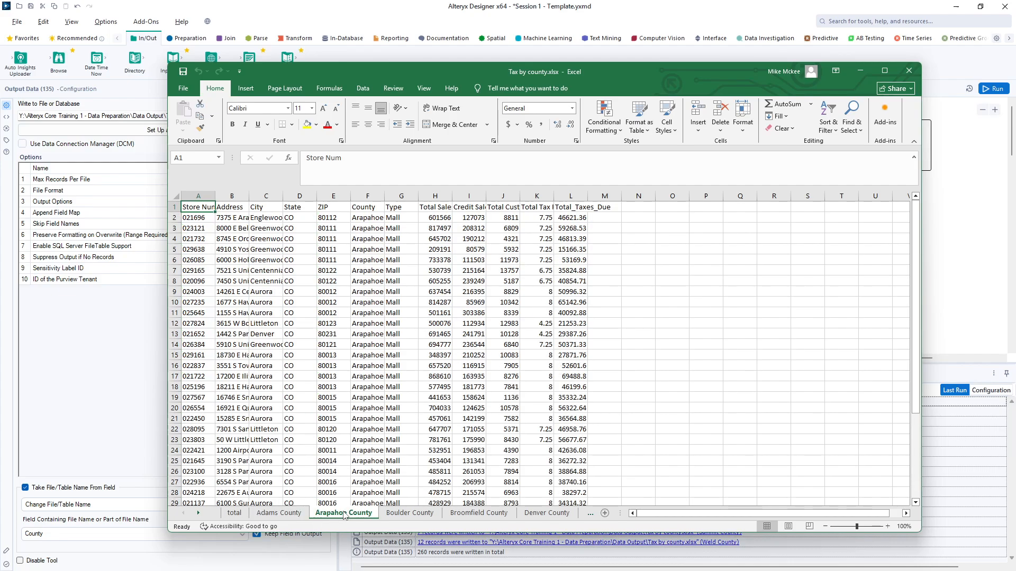
click(410, 516)
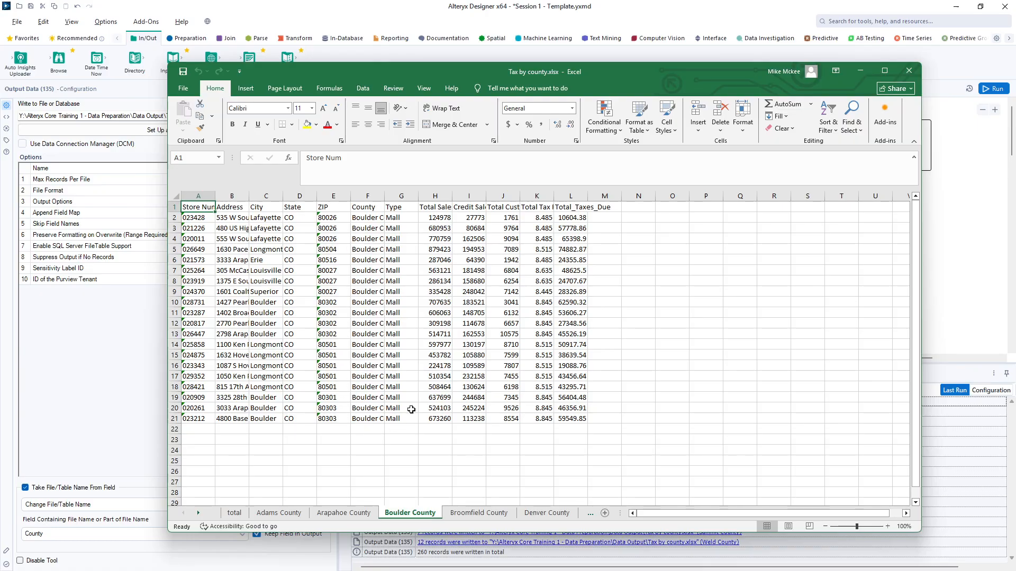
click(466, 514)
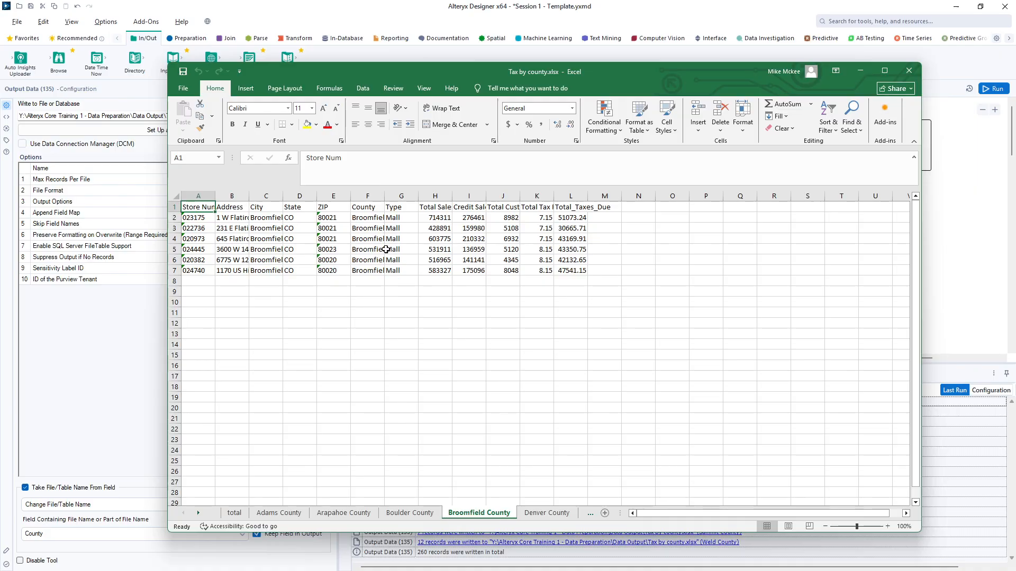
- Examine the Denver County sheet in Tax by county.xlsx and close the workbook
click(553, 514)
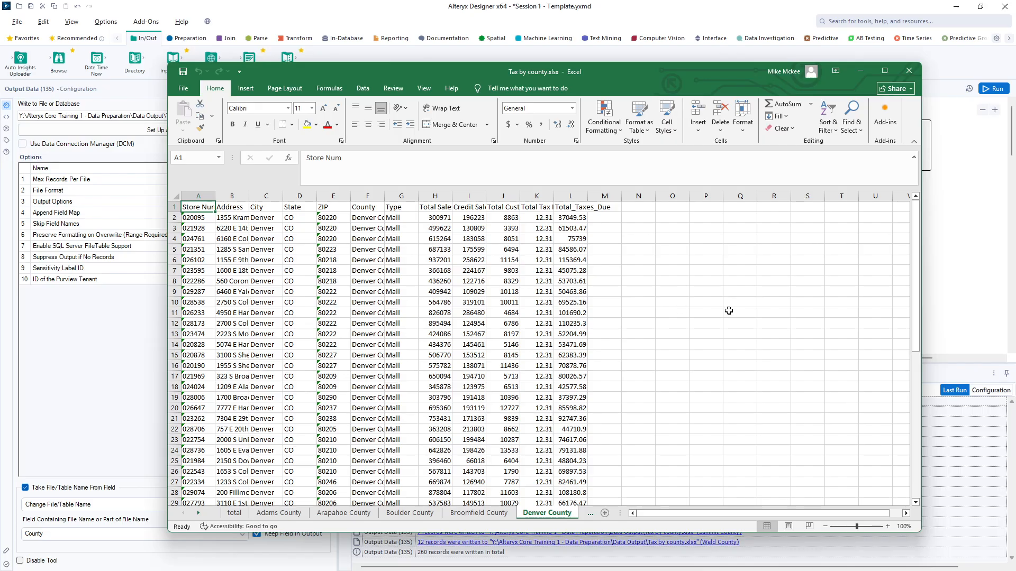
click(909, 70)
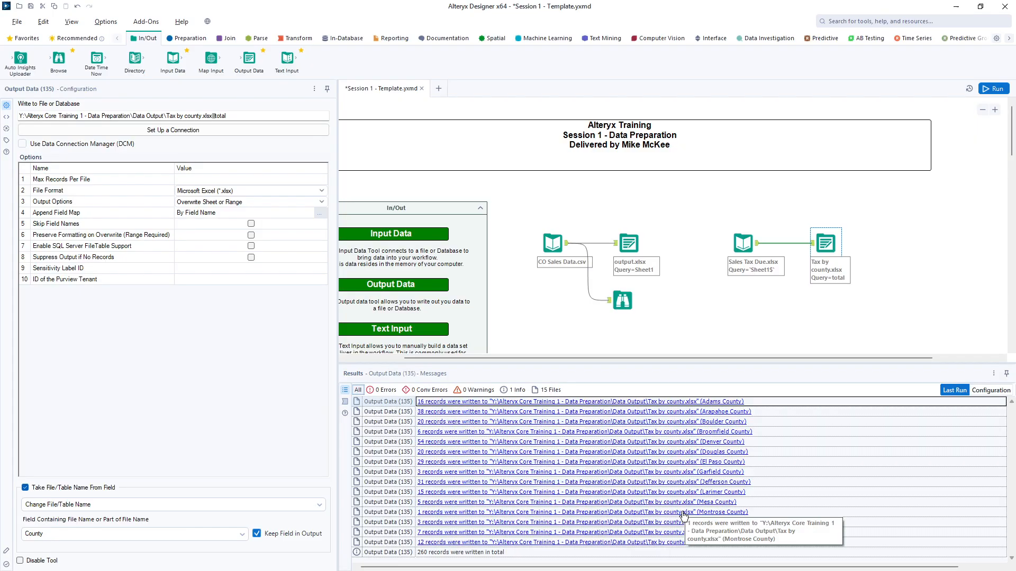
- Add a Text Input tool to the canvas beyond the Tax by county output
drag(651, 363, 717, 363)
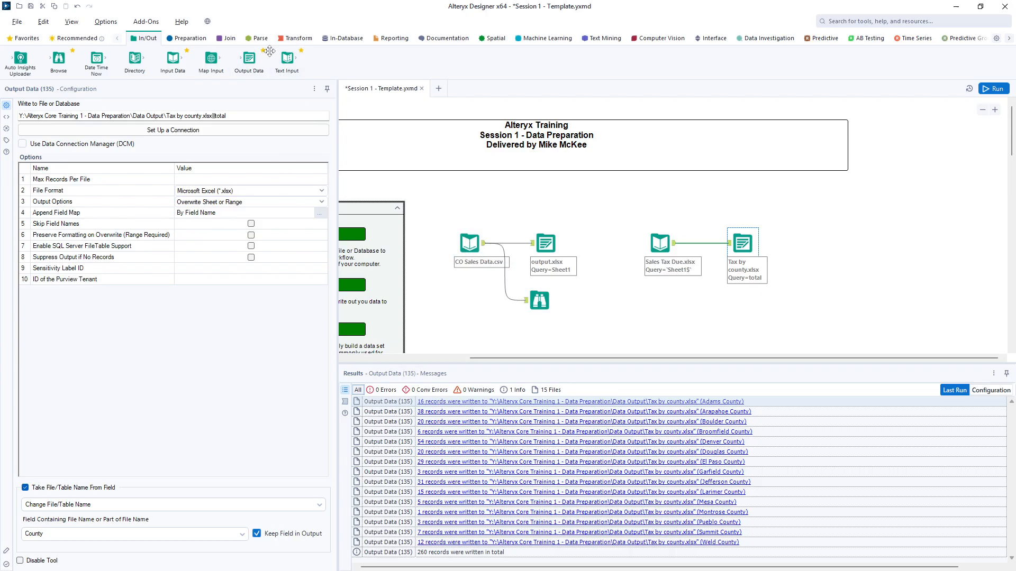
drag(289, 60, 838, 244)
drag(797, 359, 841, 362)
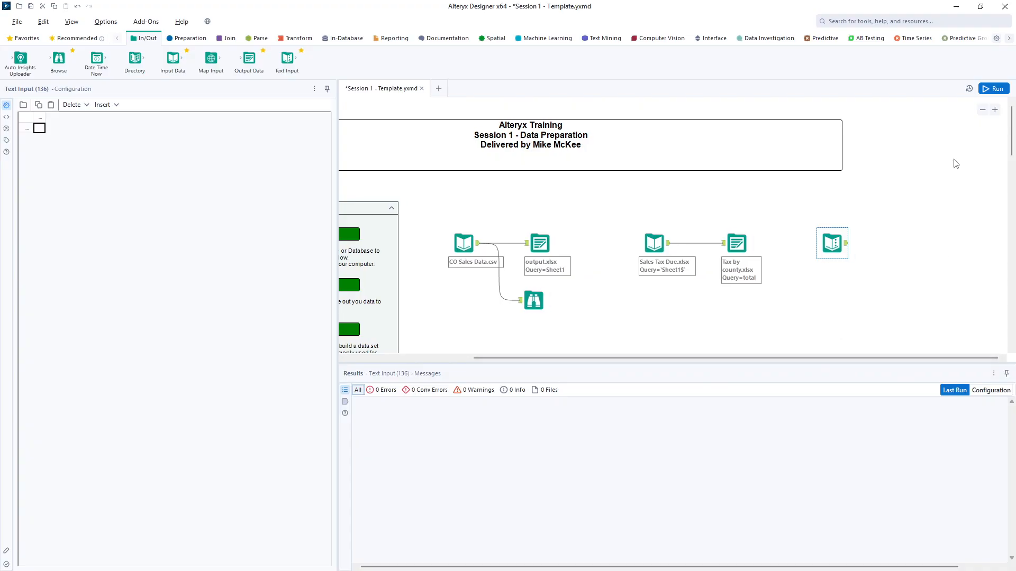
click(983, 111)
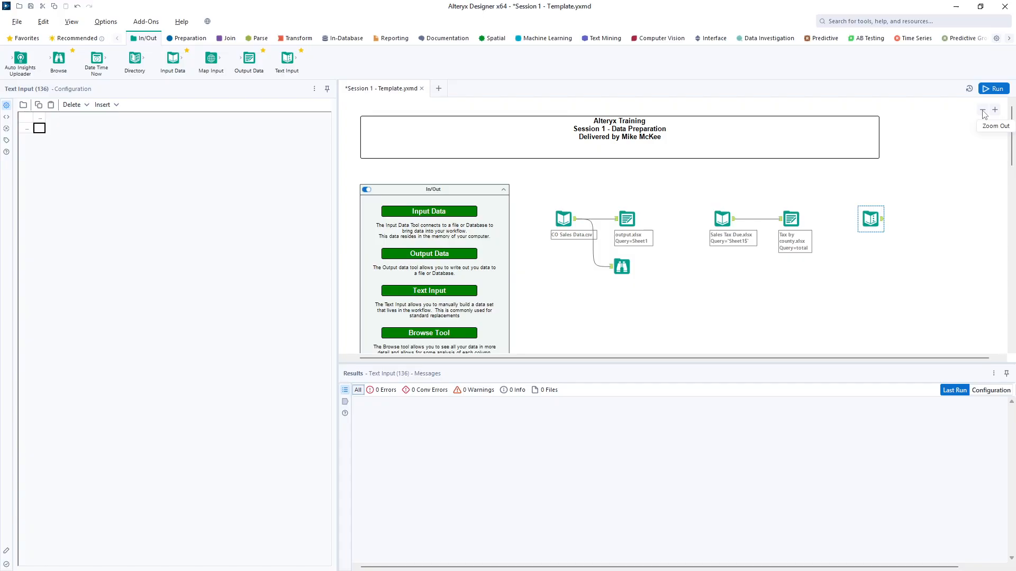
click(996, 110)
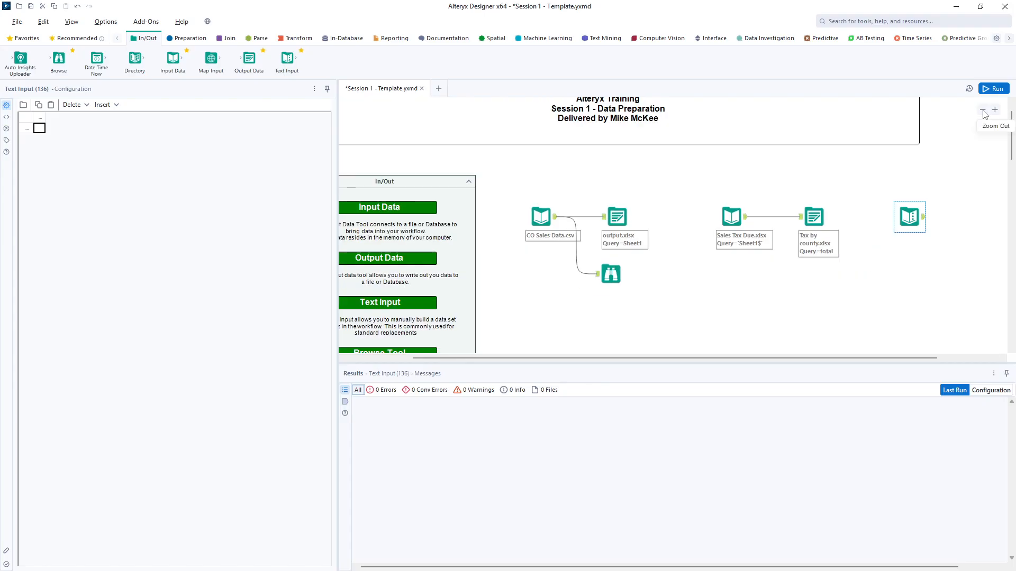
click(984, 112)
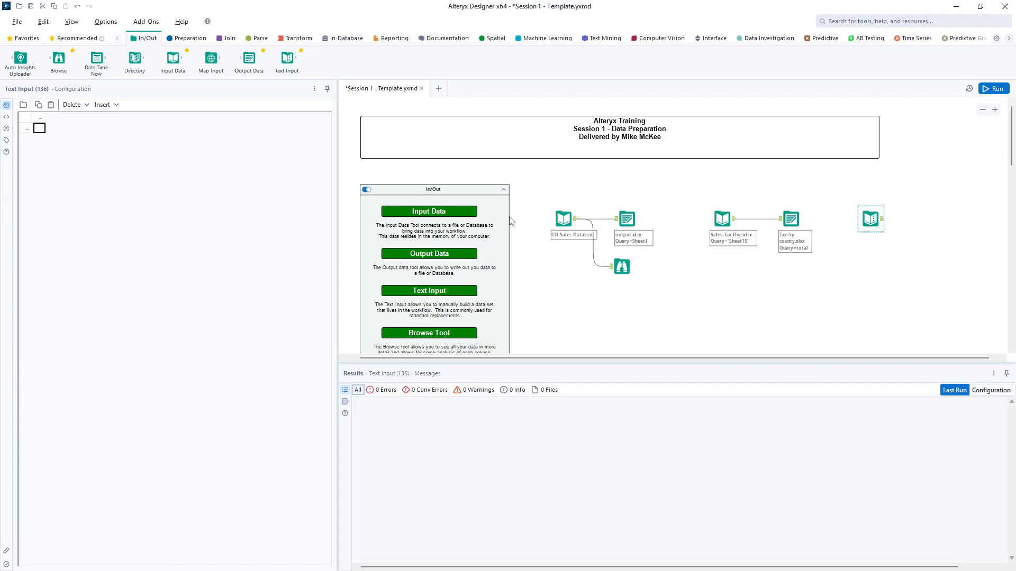
- Name the Text Input table's first two columns Short and Long
click(42, 120)
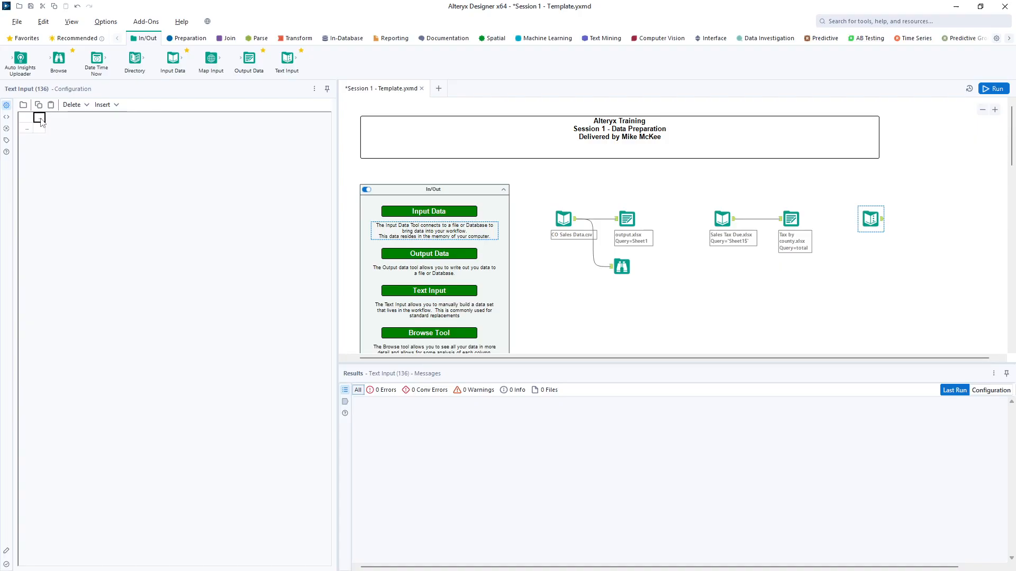
text(Short)
click(67, 120)
text(Long)
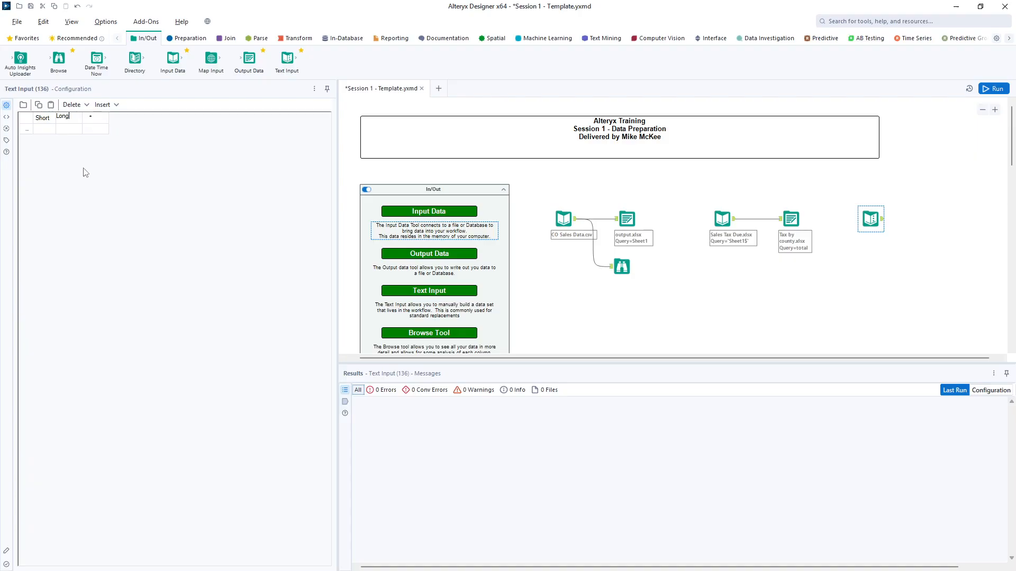
- Fill the first two Text Input rows with ST. and Street, and DR. and Drive
click(47, 131)
text(ST.)
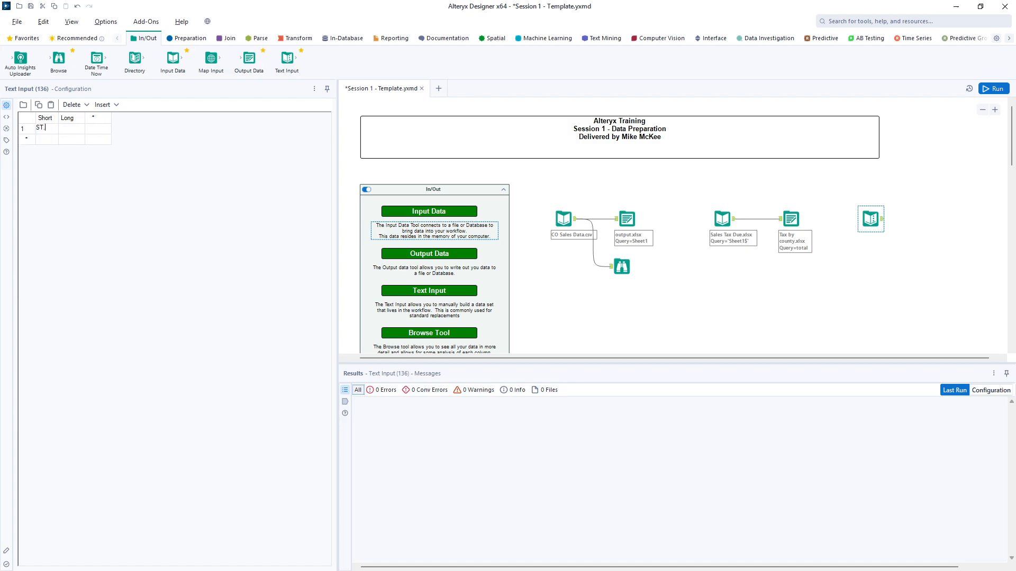
click(74, 132)
text(Street)
click(45, 143)
text(DR.)
key(Tab)
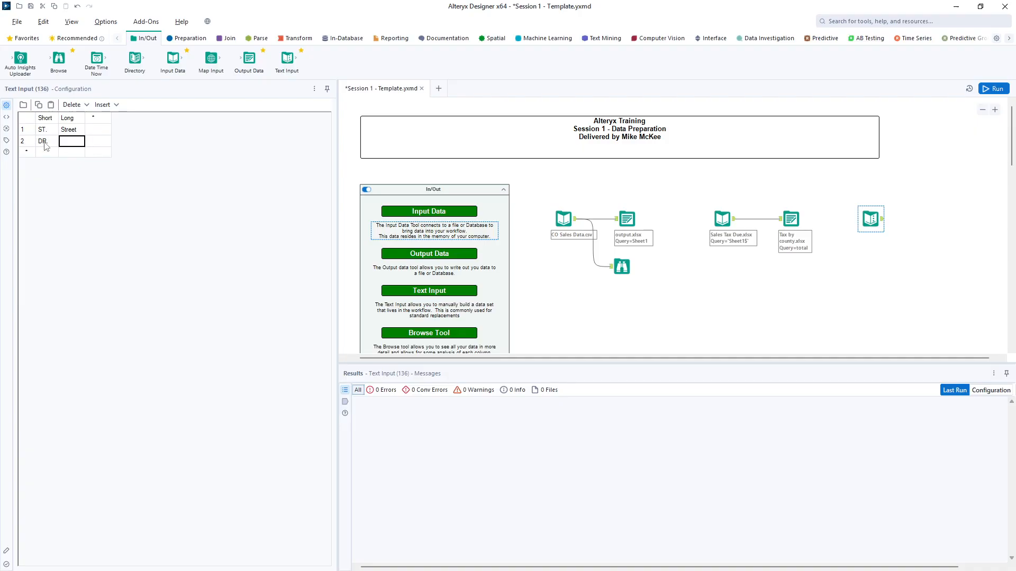
text(Drive)
key(Tab)
- Paste the abbreviation pairs ST./Street, DR./Drive, RD./Road, st./Street, dr./Drive and rd./Road into the Text Input from row 3 on
click(47, 153)
text(ST.	Street DR.	Drive RD.	Road st.	Street dr.	Drive rd.	Road)
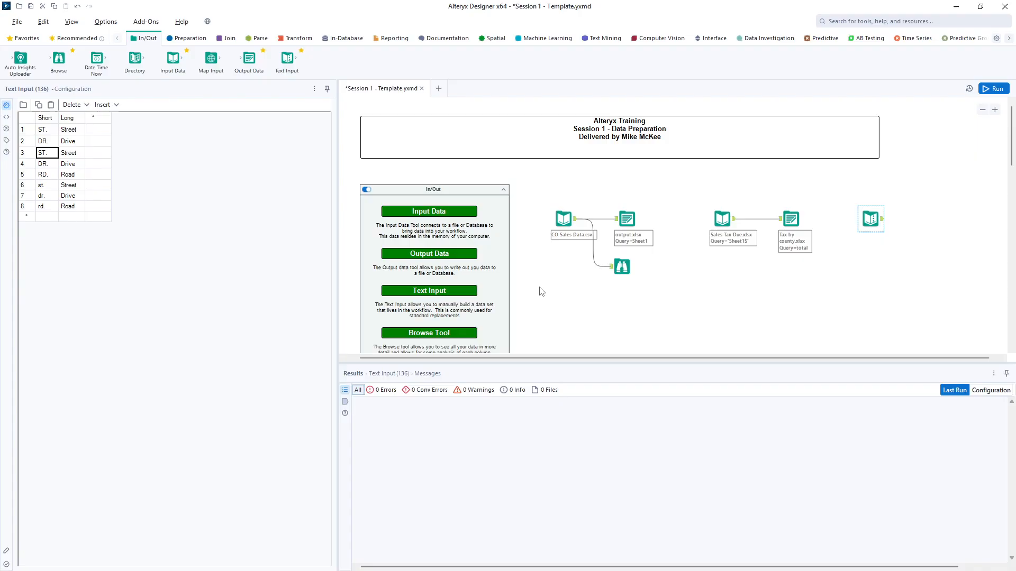
- Review the configurations of the CO Sales Data.csv input, the output.xlsx output and the Tax by county output
scroll(597, 310, down, 1)
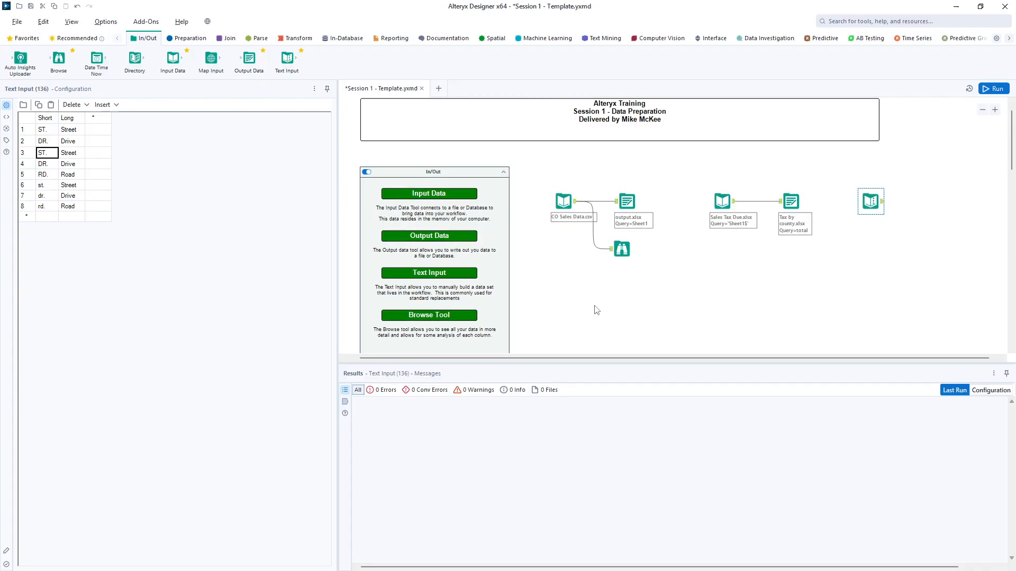
click(563, 201)
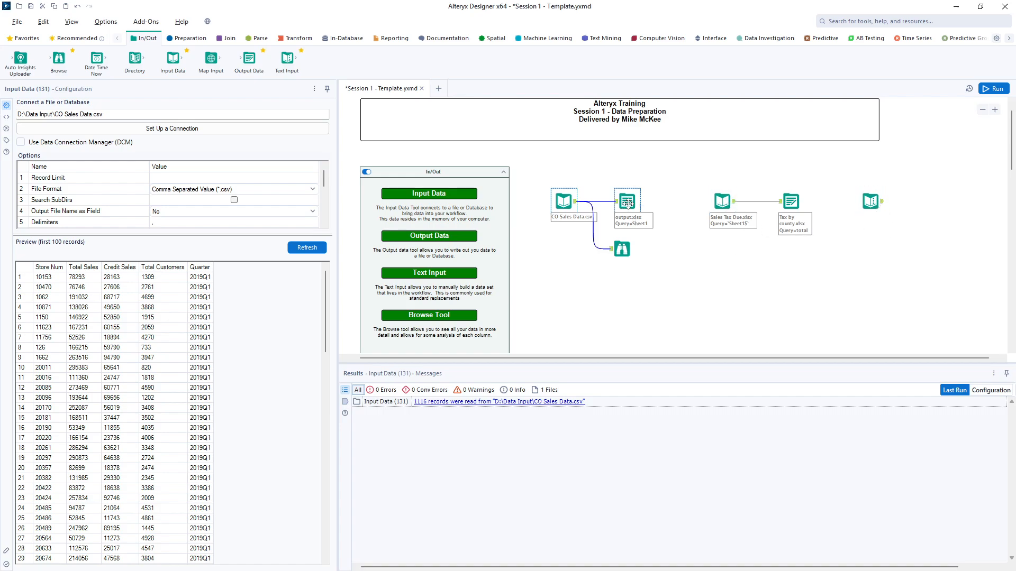
click(628, 203)
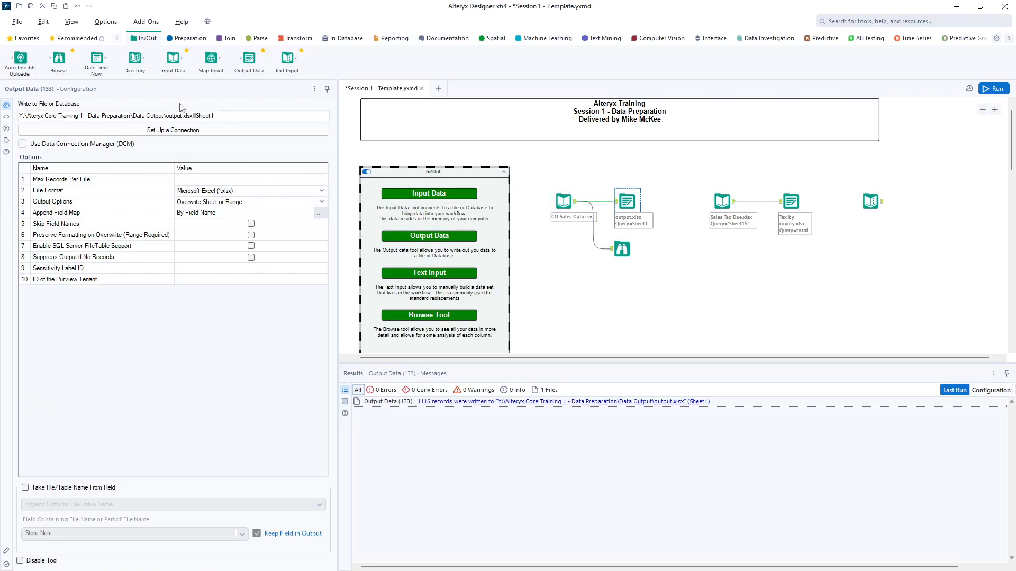
click(791, 204)
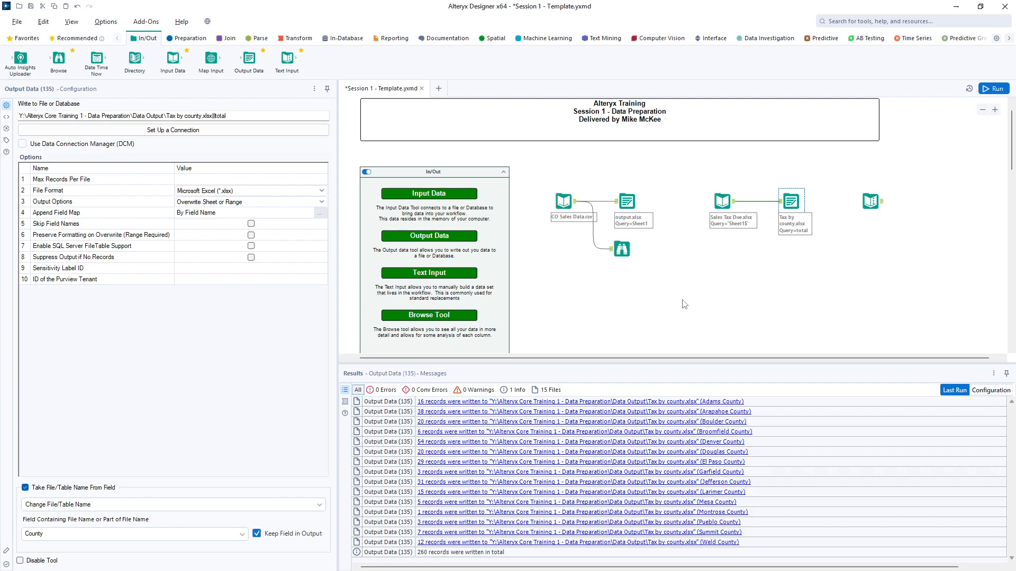
- Add an Input Data tool beside the Preparation container, next to the Data Cleansing description
scroll(684, 305, down, 5)
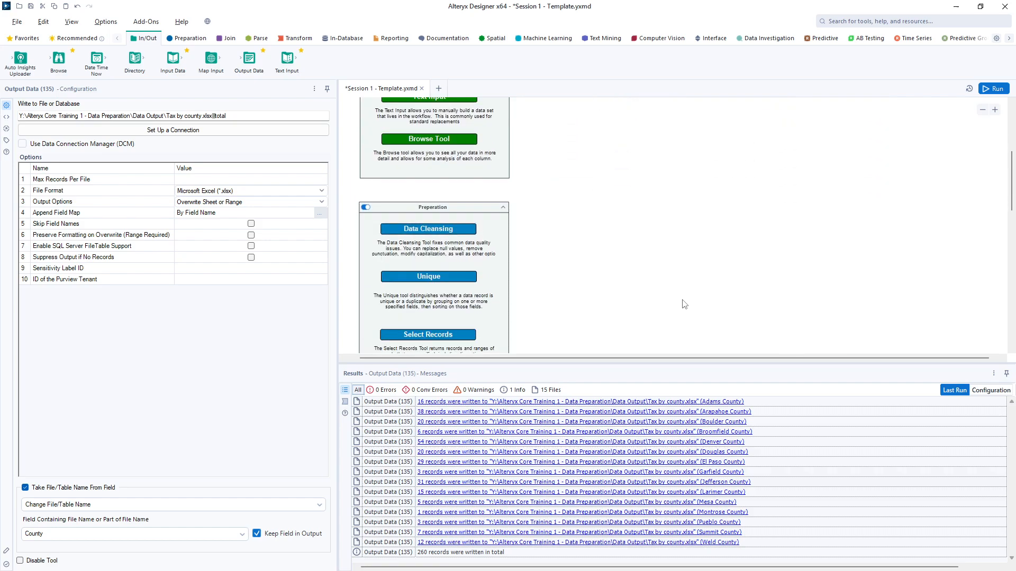
scroll(684, 304, down, 3)
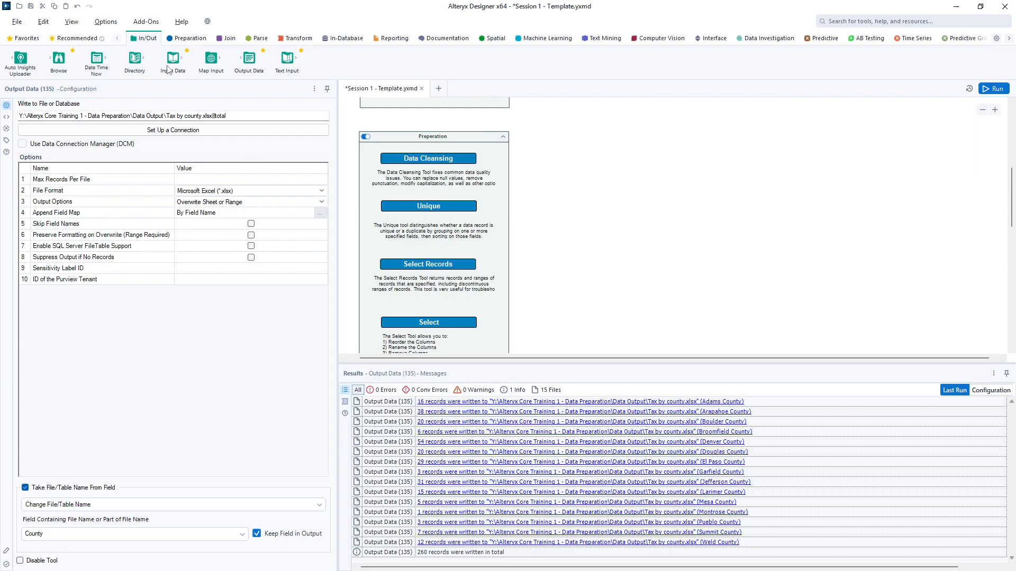
drag(169, 68, 569, 165)
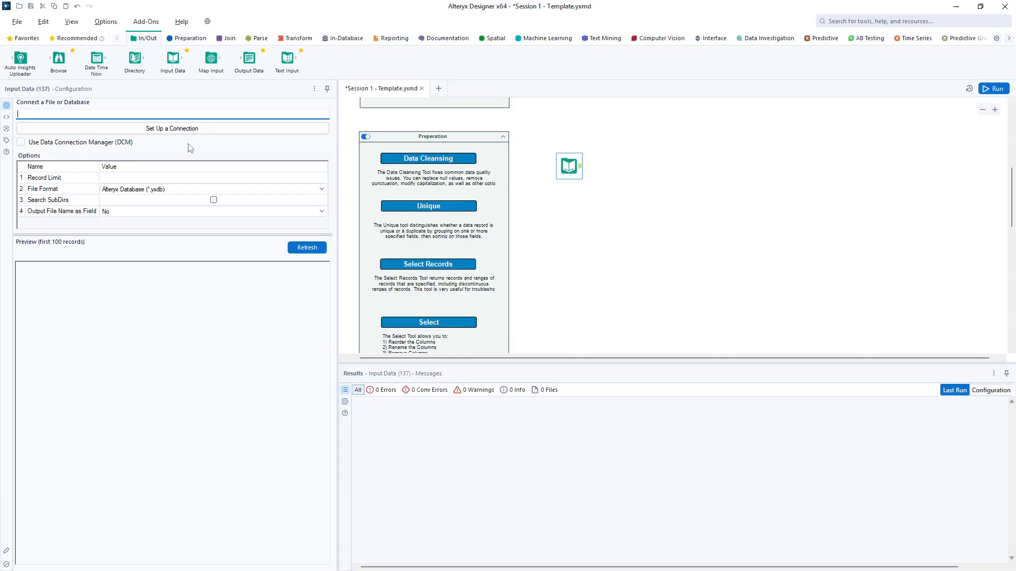
- Connect the new Input Data tool to Dirty Data.xlsx in the Data Input folder, reading the Dirty Data sheet
click(175, 132)
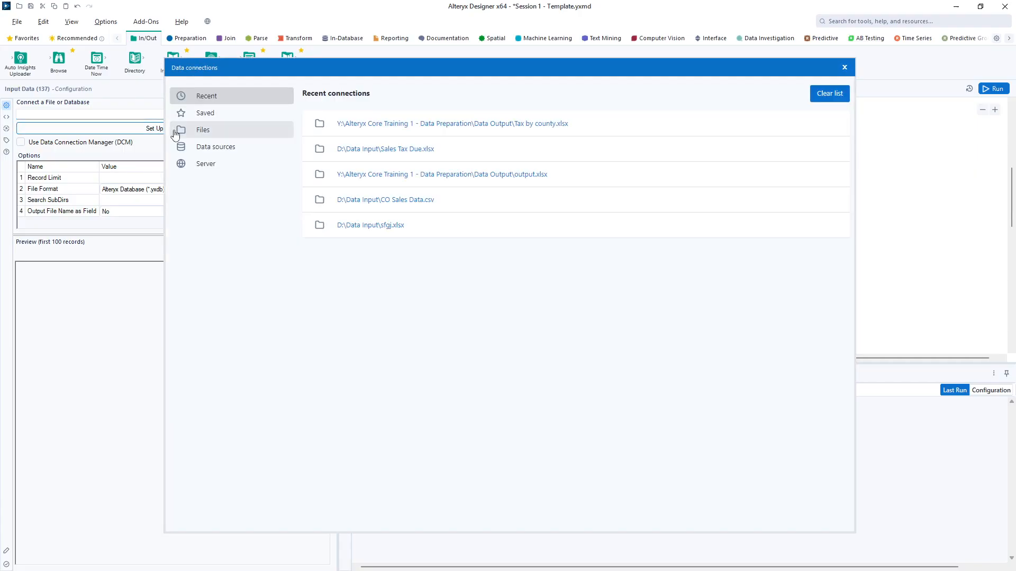
click(202, 131)
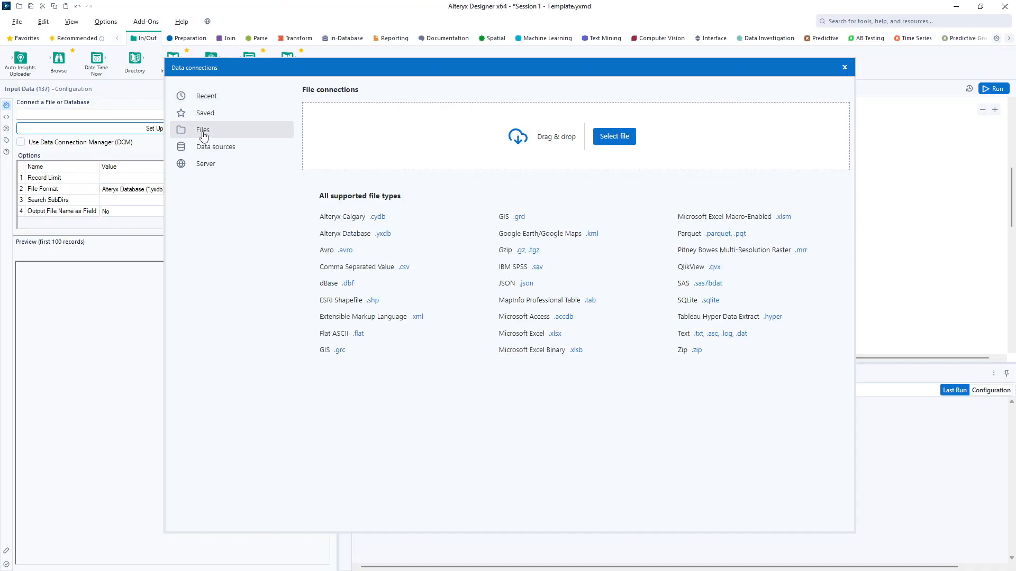
click(614, 137)
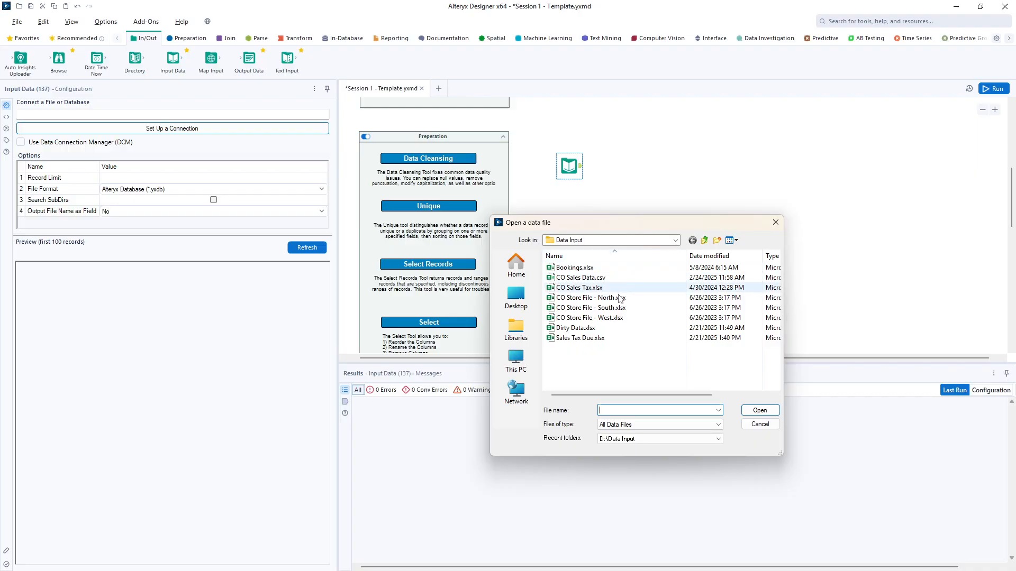
click(574, 328)
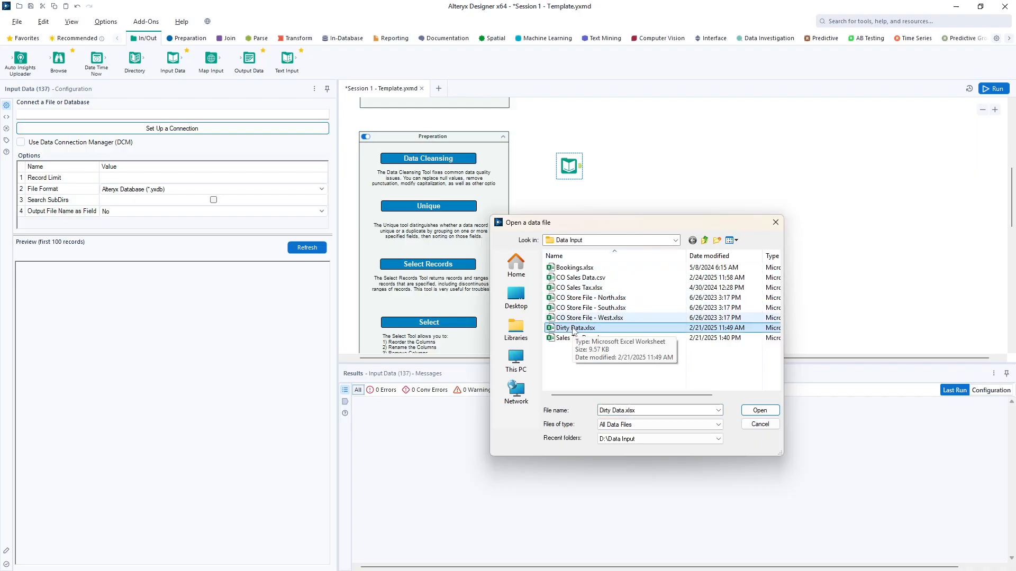
click(760, 410)
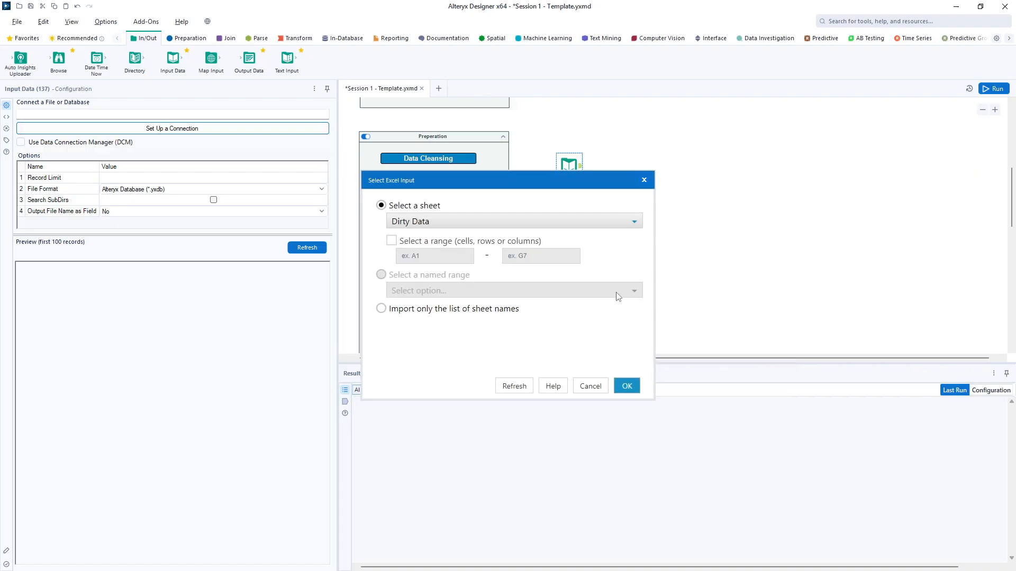
click(627, 386)
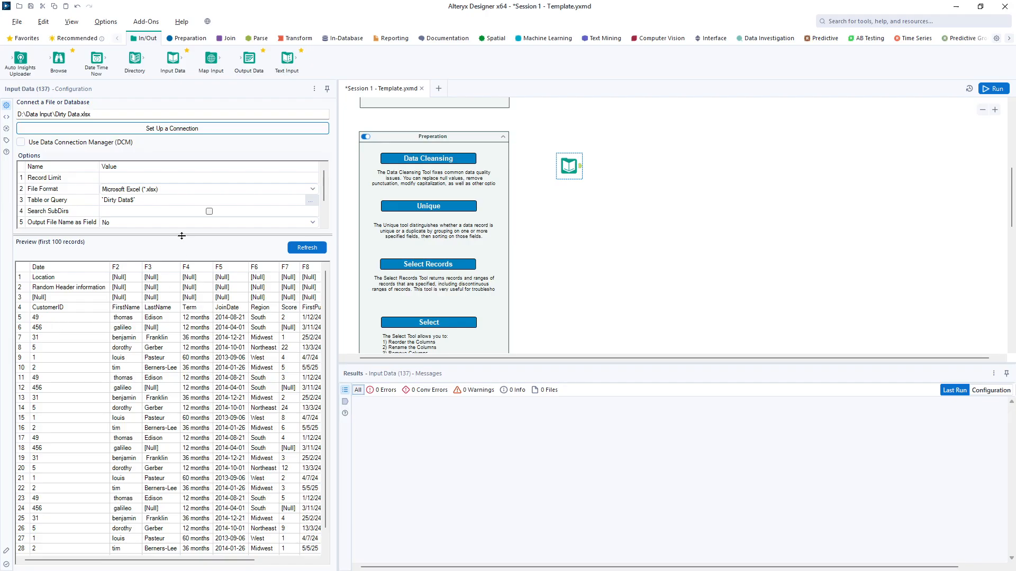
- Set the Dirty Data input to start the data import on line 5 and refresh its preview
drag(182, 233, 180, 286)
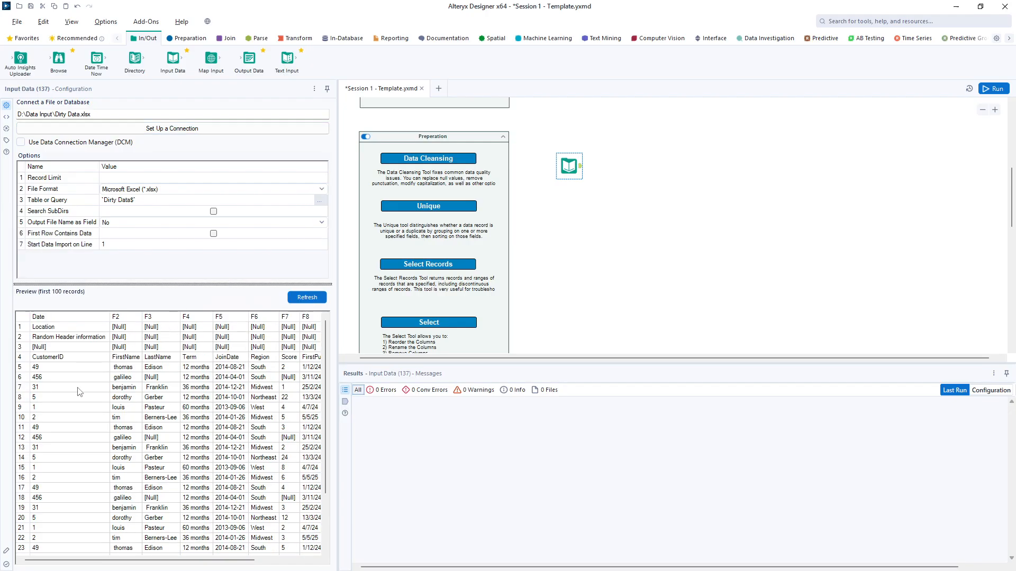
click(23, 358)
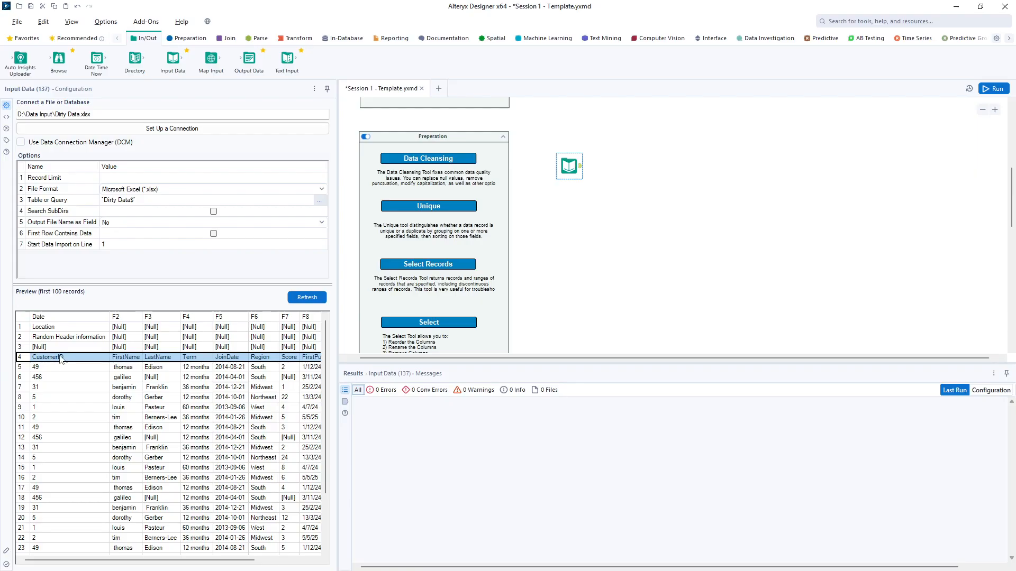
click(119, 245)
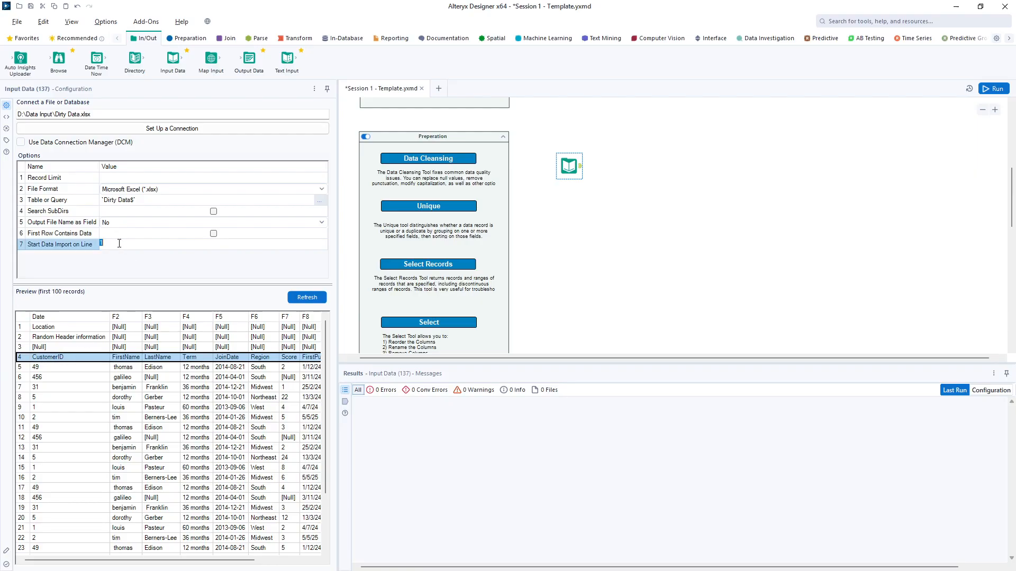
text(5)
click(313, 298)
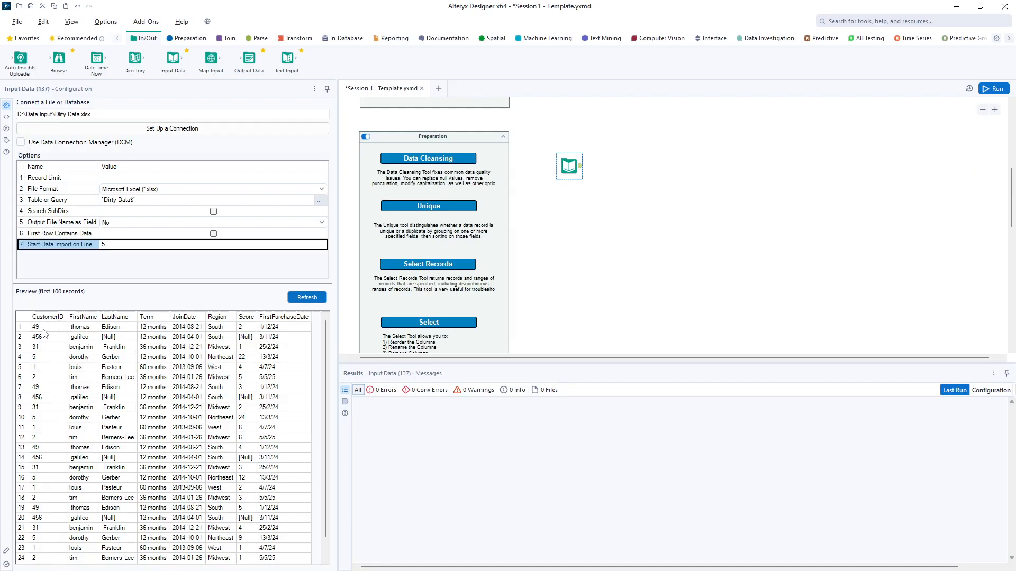
click(45, 329)
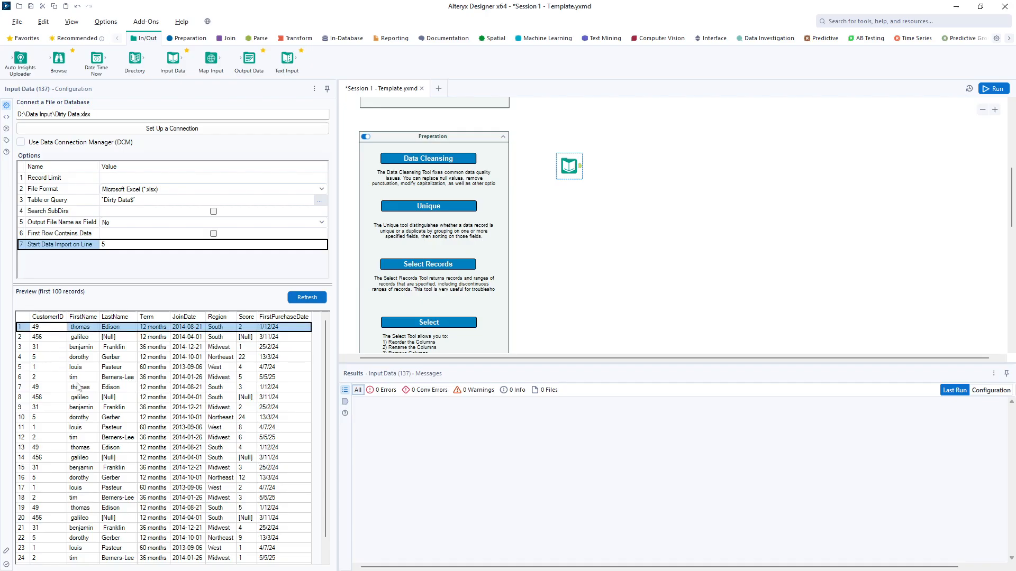
- Run the workflow and examine the Dirty Data input's output records
click(988, 90)
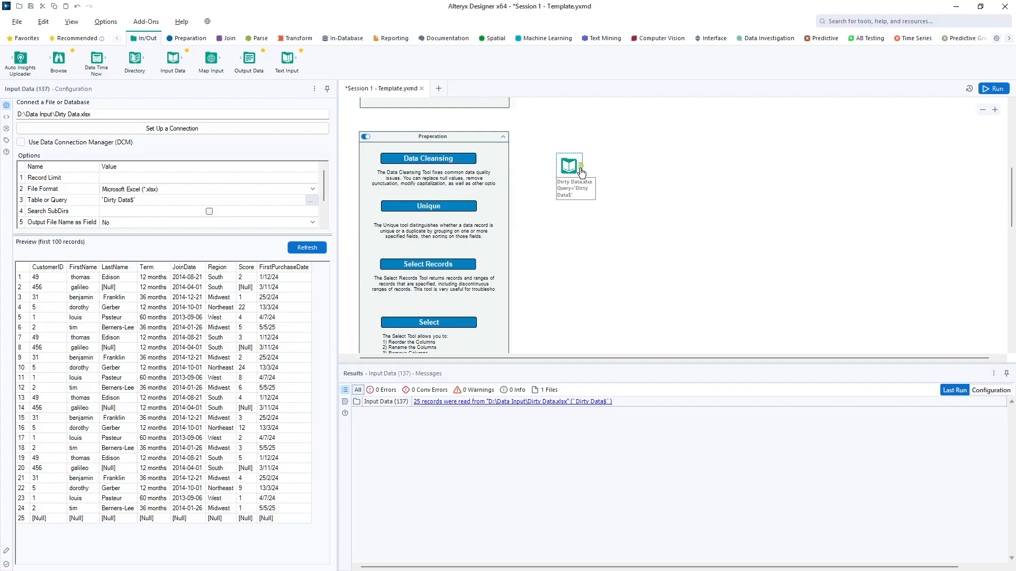
click(582, 173)
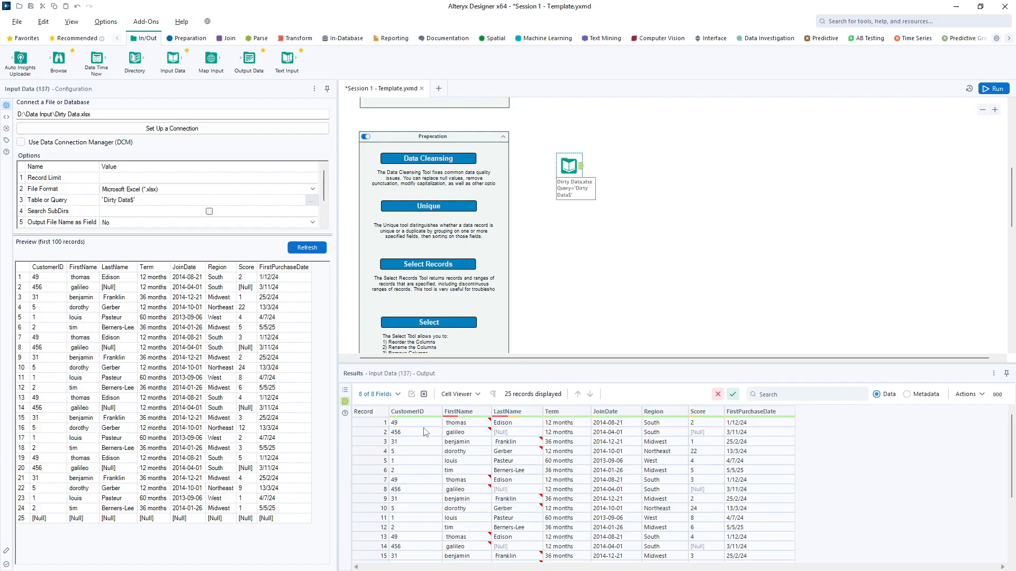
mouse_move(487, 411)
- Enable First Row Contains Data for the Dirty Data input and refresh the preview
drag(154, 234, 153, 291)
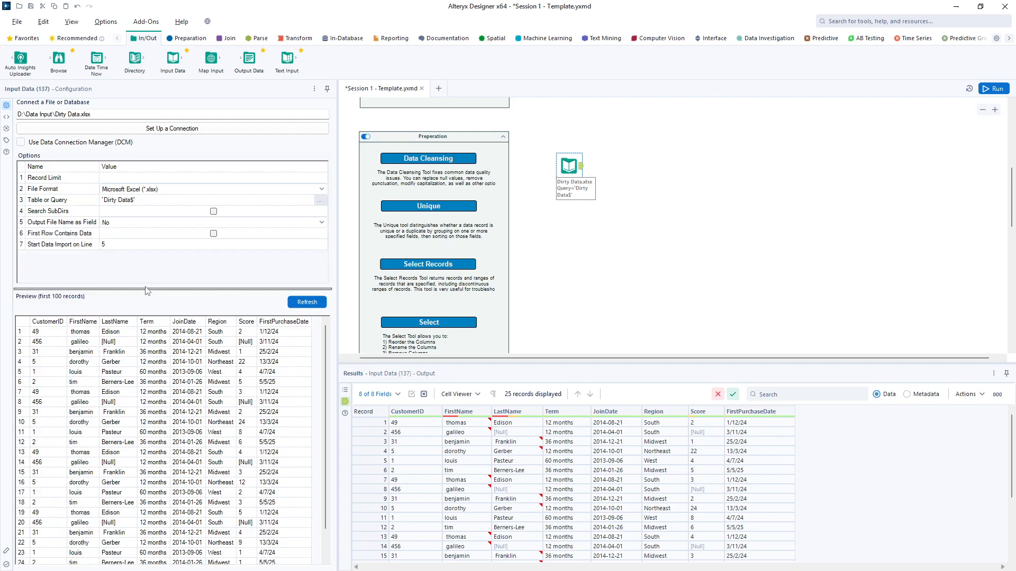
click(213, 233)
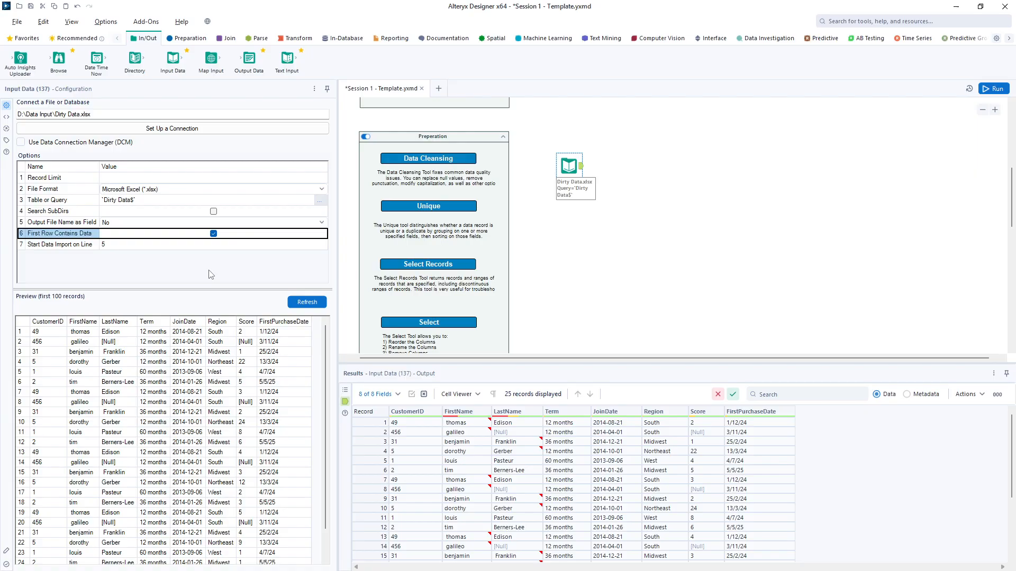
click(298, 302)
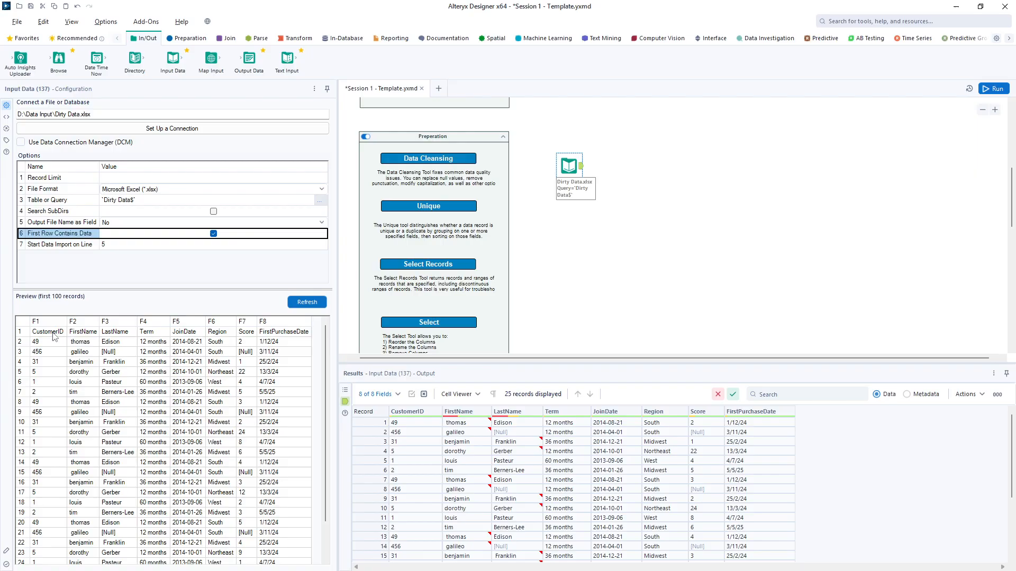
- Disable First Row Contains Data for the Dirty Data input, set Output File Name as Field to Full Path, and run the workflow
click(213, 233)
click(83, 225)
click(122, 225)
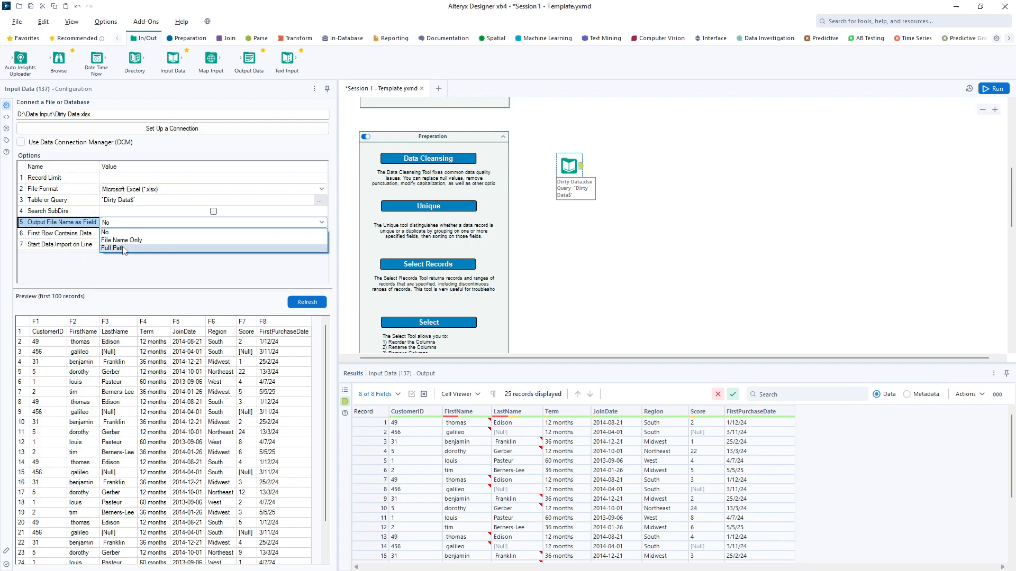
click(124, 248)
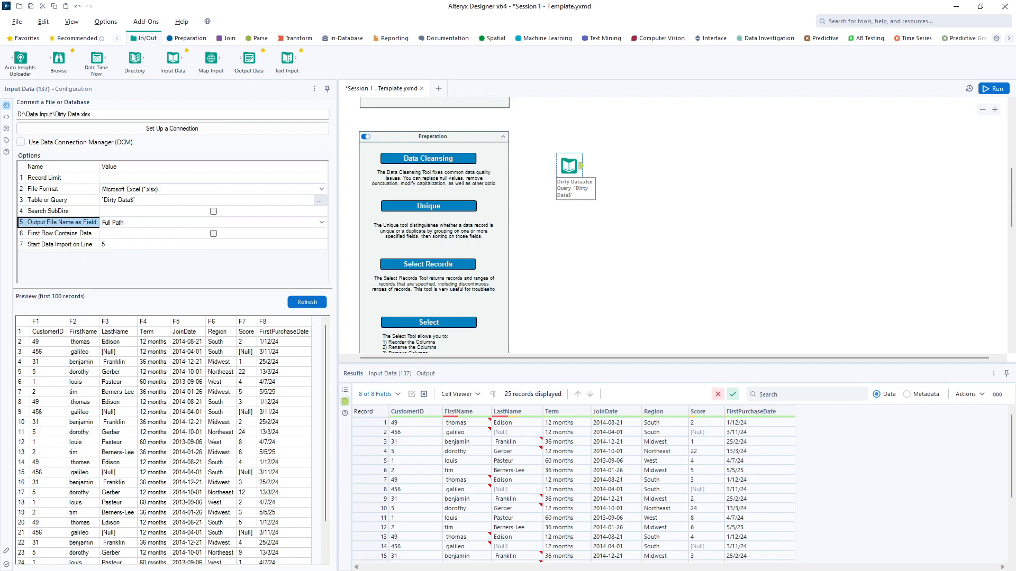
click(995, 88)
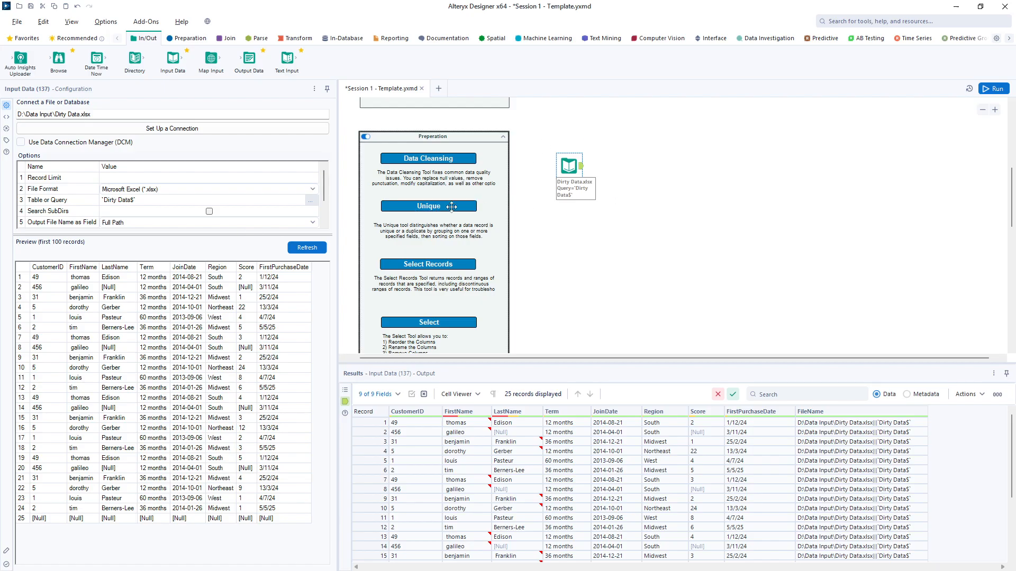
drag(154, 235, 154, 281)
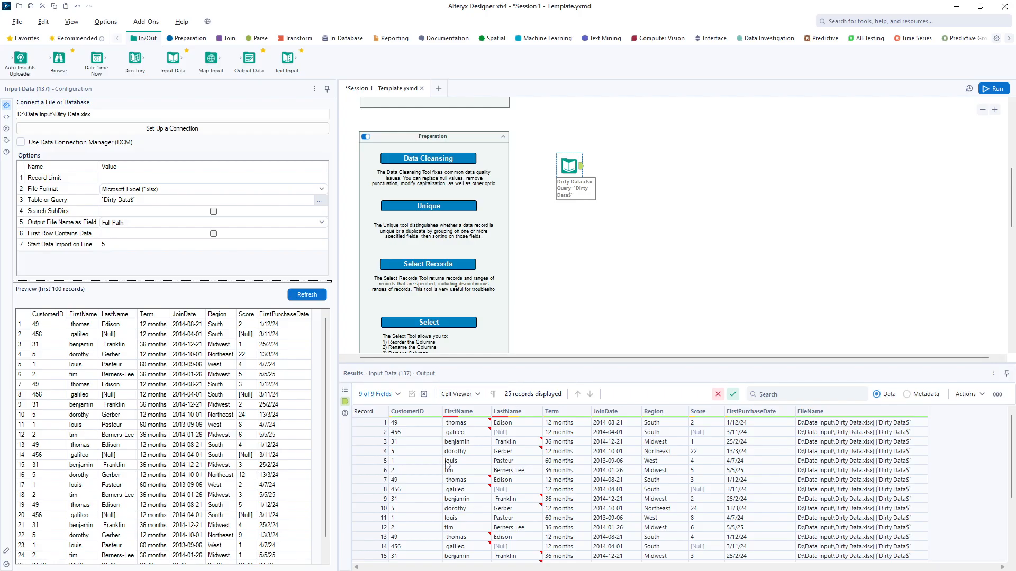
- Examine the data-quality indicators and cell warnings in the FirstName and LastName columns of the results
mouse_move(449, 437)
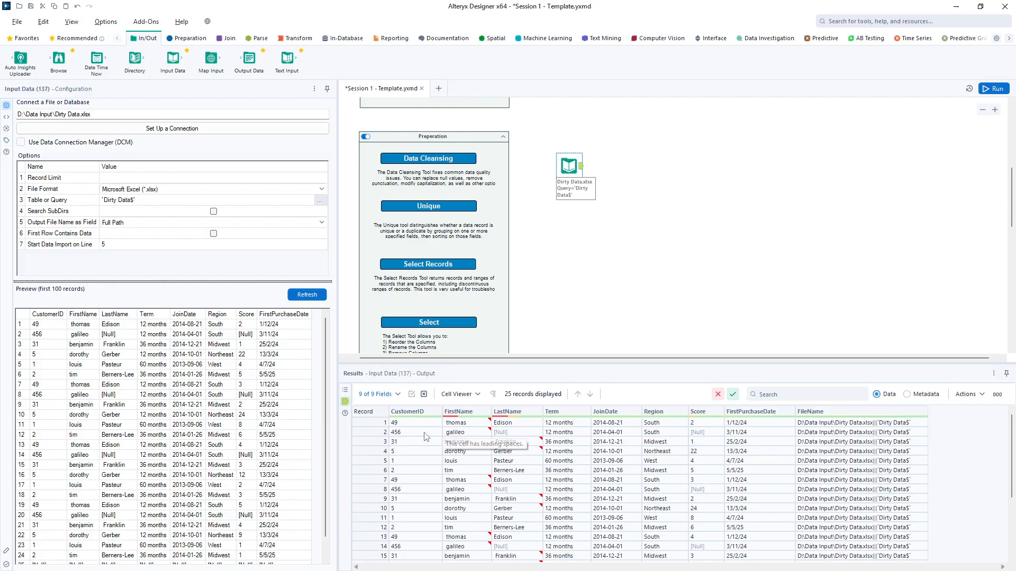
mouse_move(449, 418)
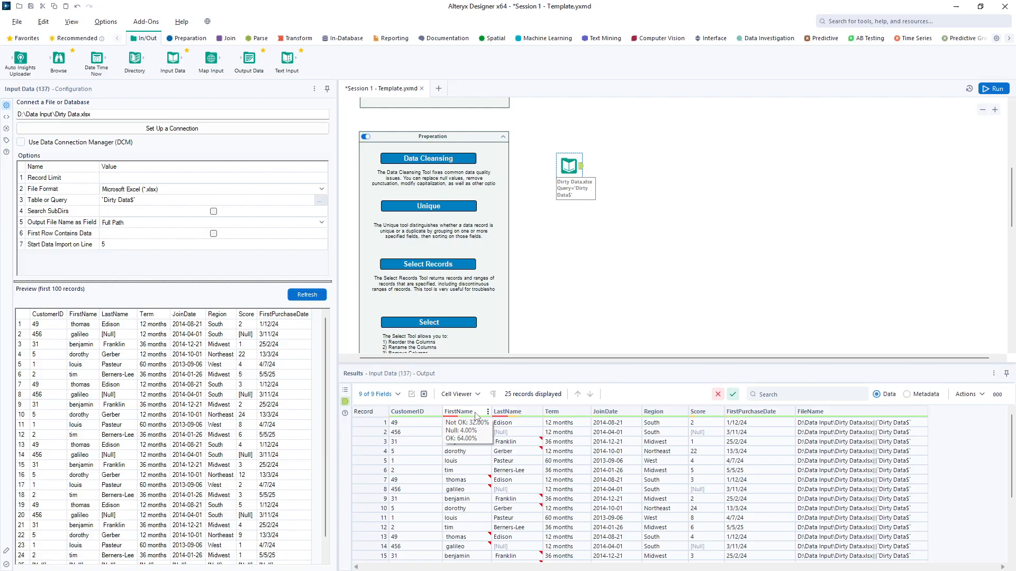
mouse_move(521, 417)
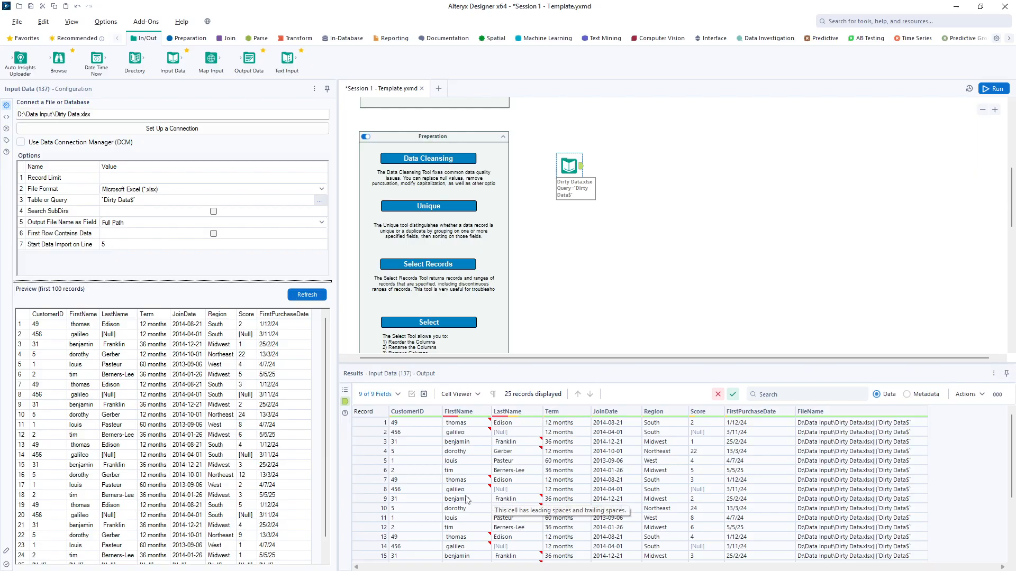
mouse_move(478, 476)
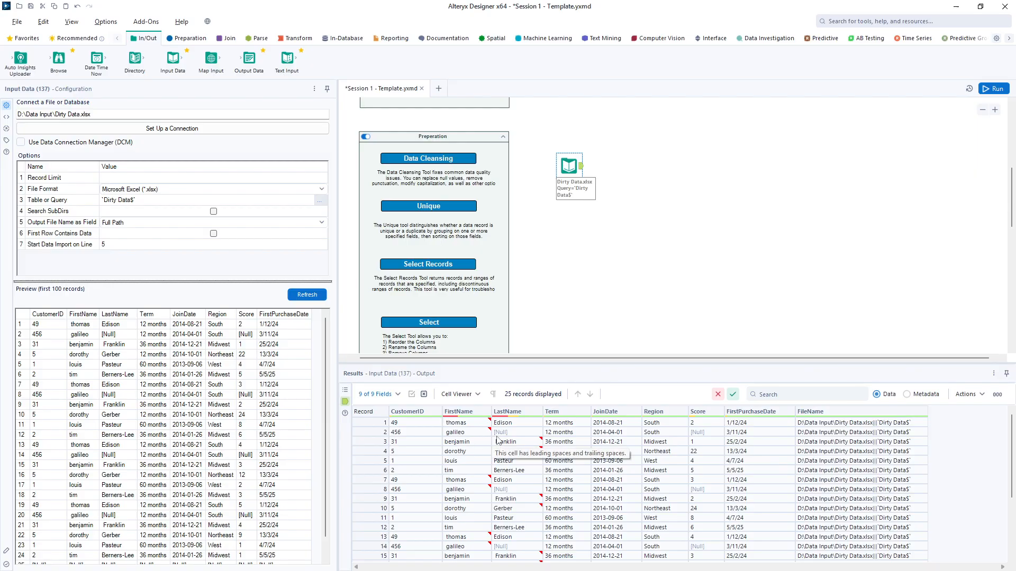
mouse_move(490, 432)
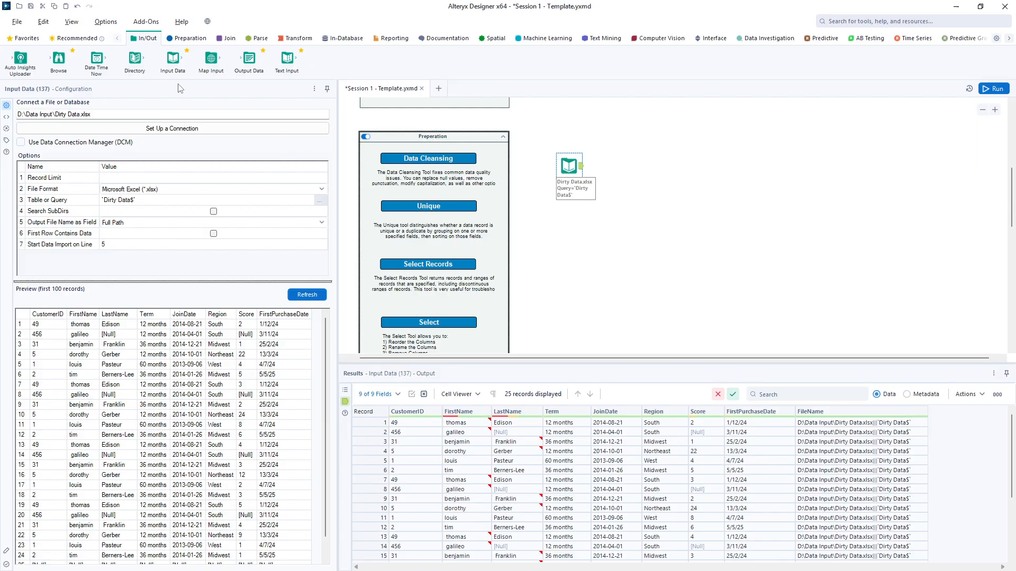
- Add a Browse tool after the Dirty Data input, place it lower down, and run the workflow to view the LastName profile
mouse_move(63, 62)
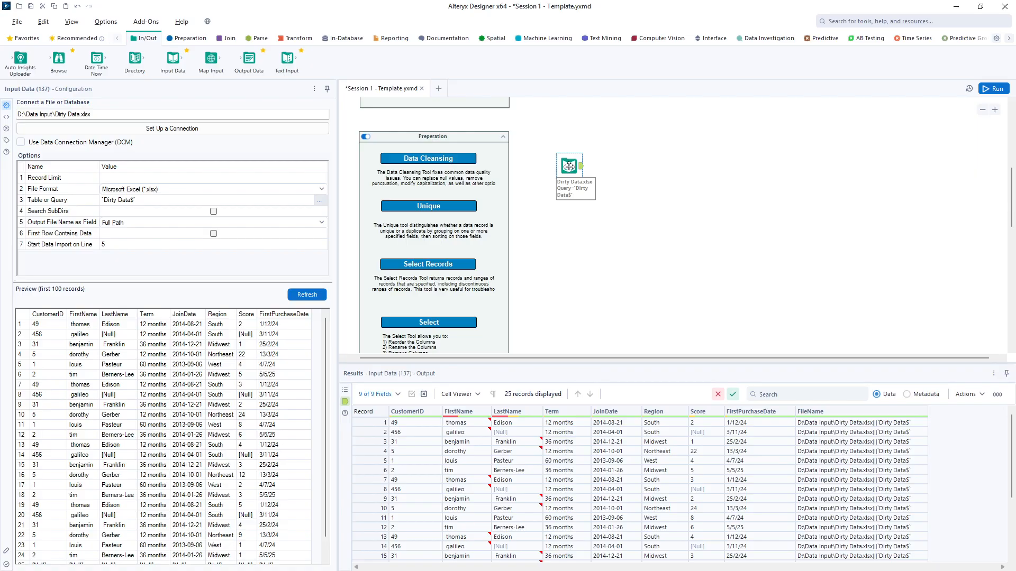
right_click(569, 167)
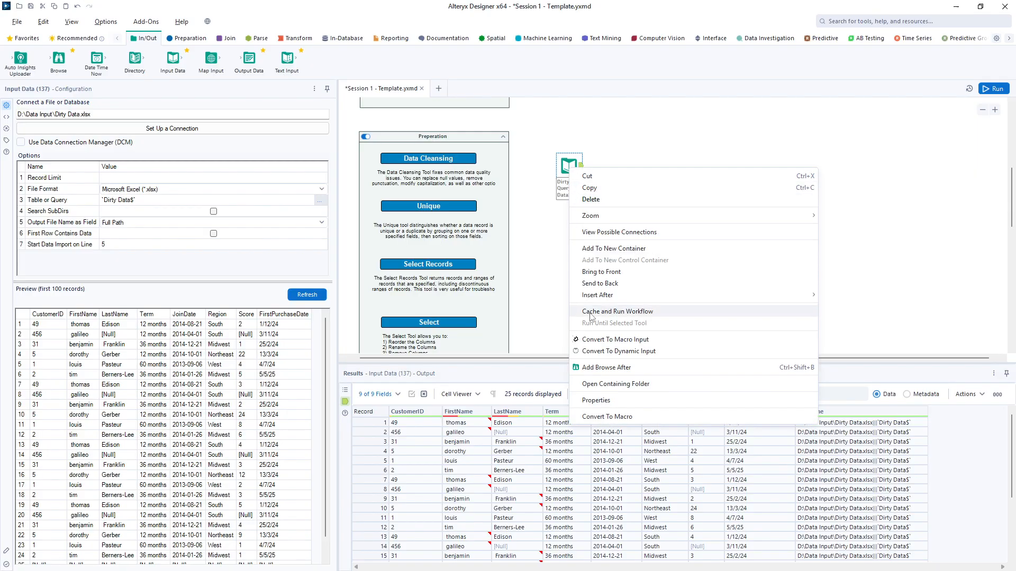
click(601, 367)
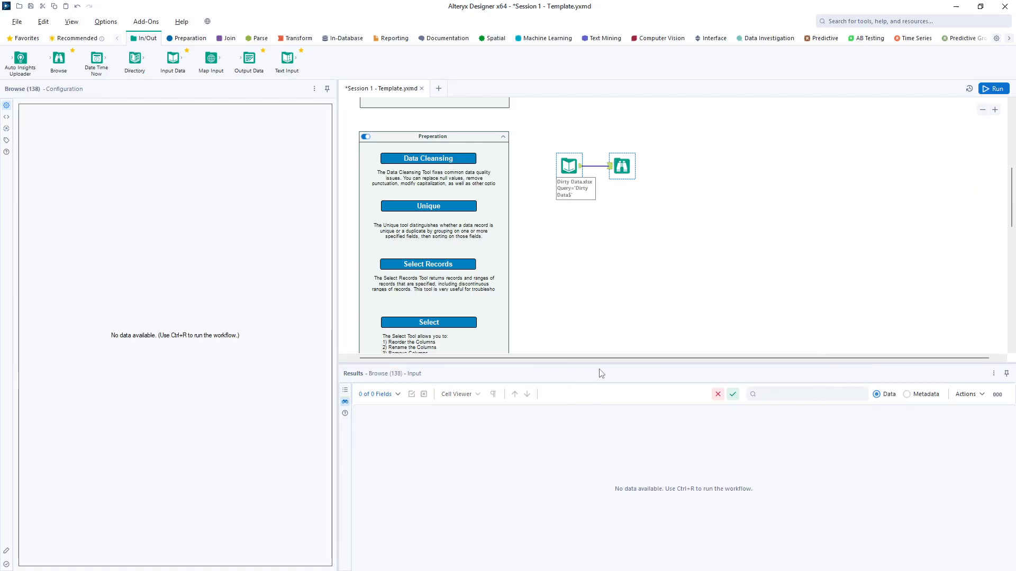
drag(623, 163, 623, 215)
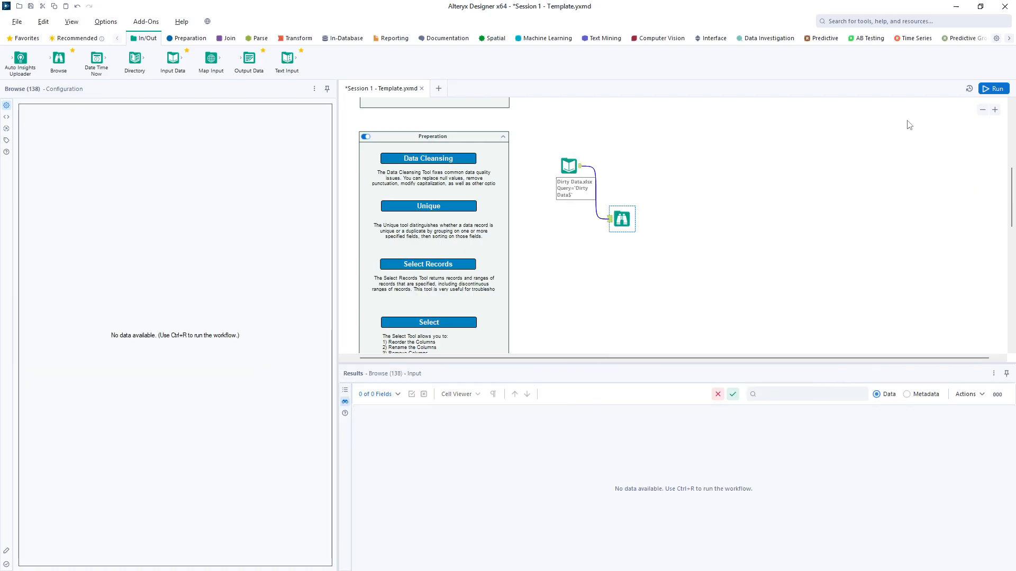
click(993, 89)
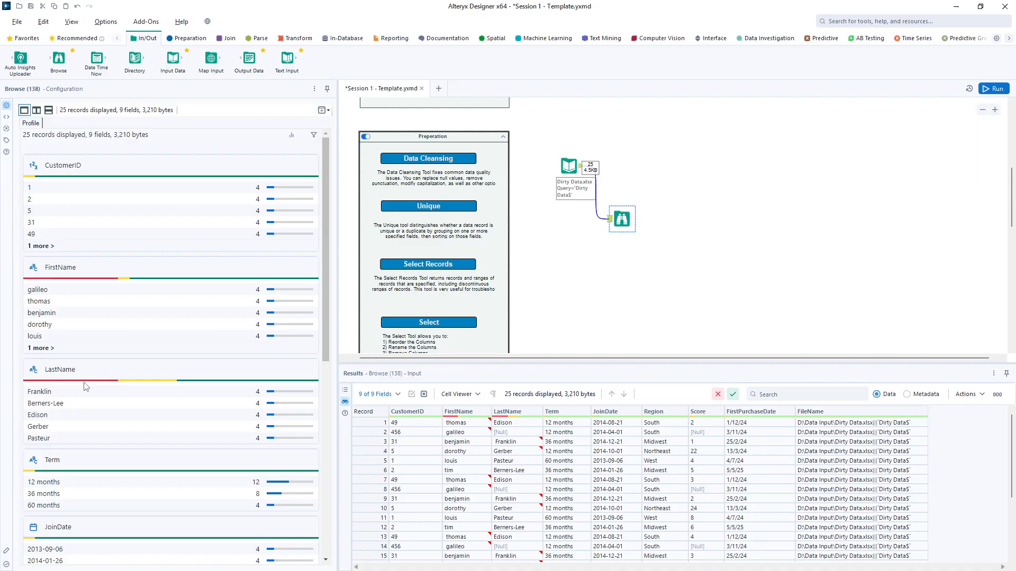
click(67, 370)
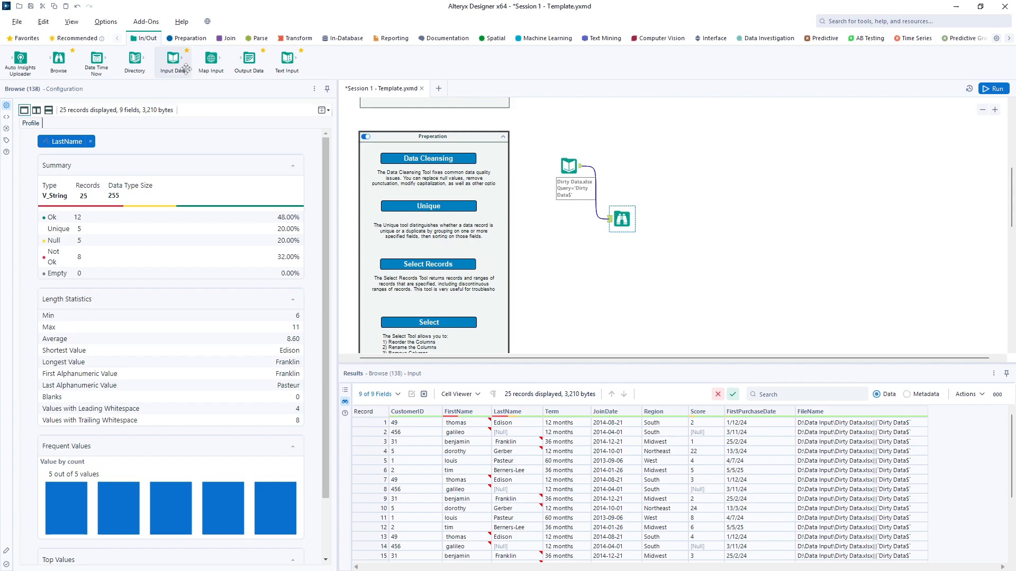
- Add a Data Cleansing tool connected to the Dirty Data input's output, alongside the Browse branch
click(190, 39)
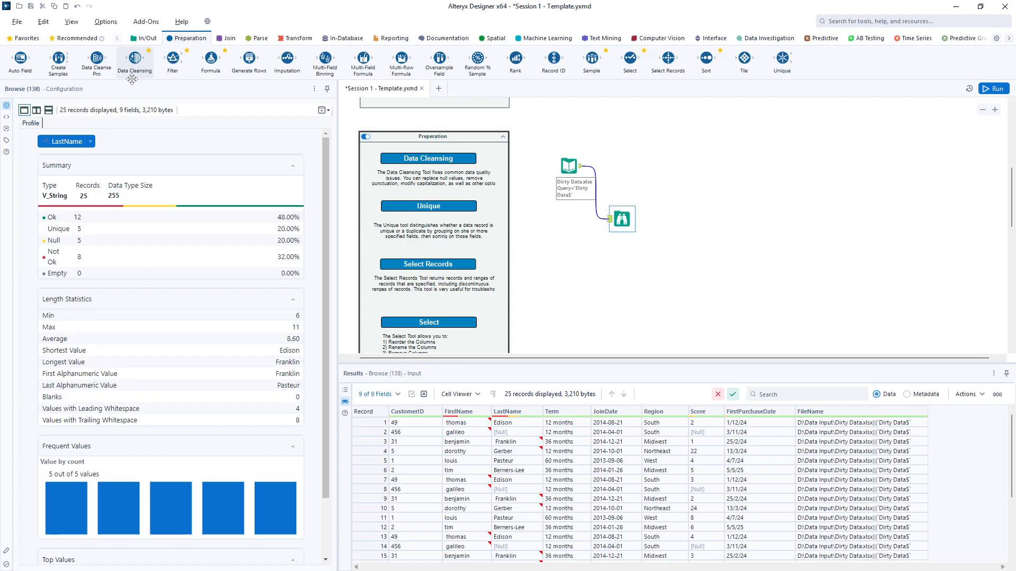
drag(133, 74, 639, 168)
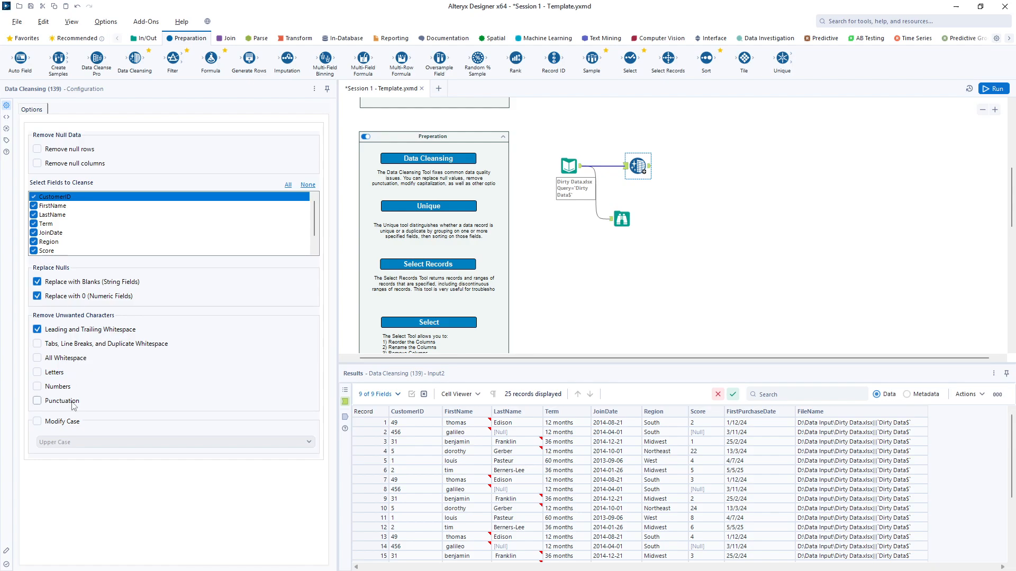
click(40, 422)
click(260, 447)
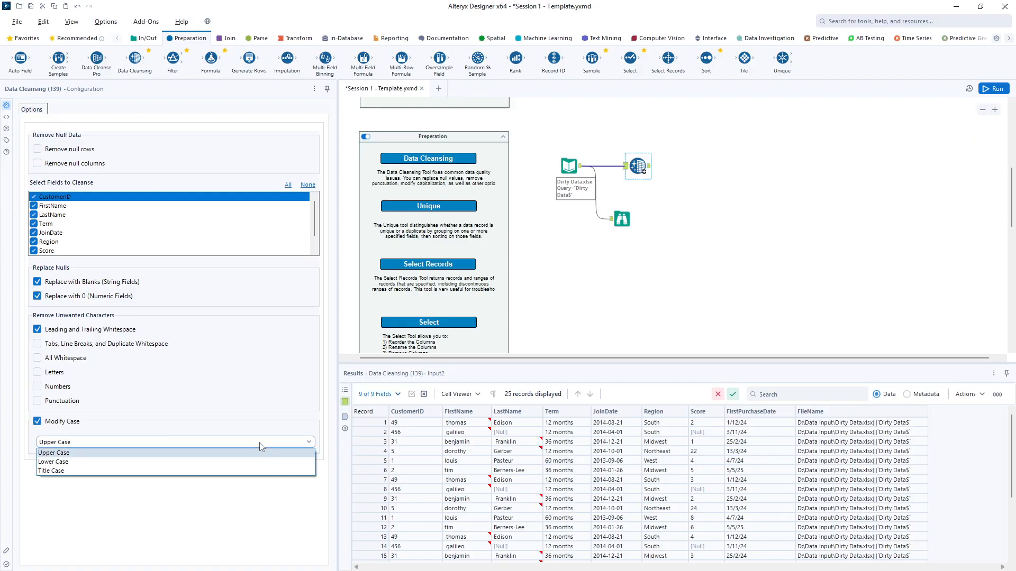
click(37, 422)
click(38, 422)
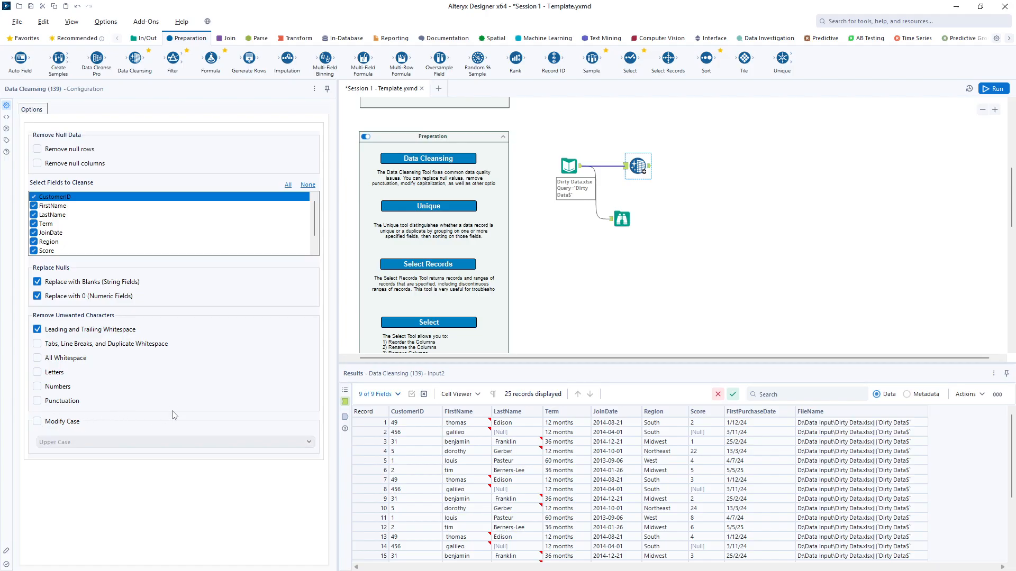
- Run the workflow and compare the Data Cleansing tool's input records with its output records
click(984, 90)
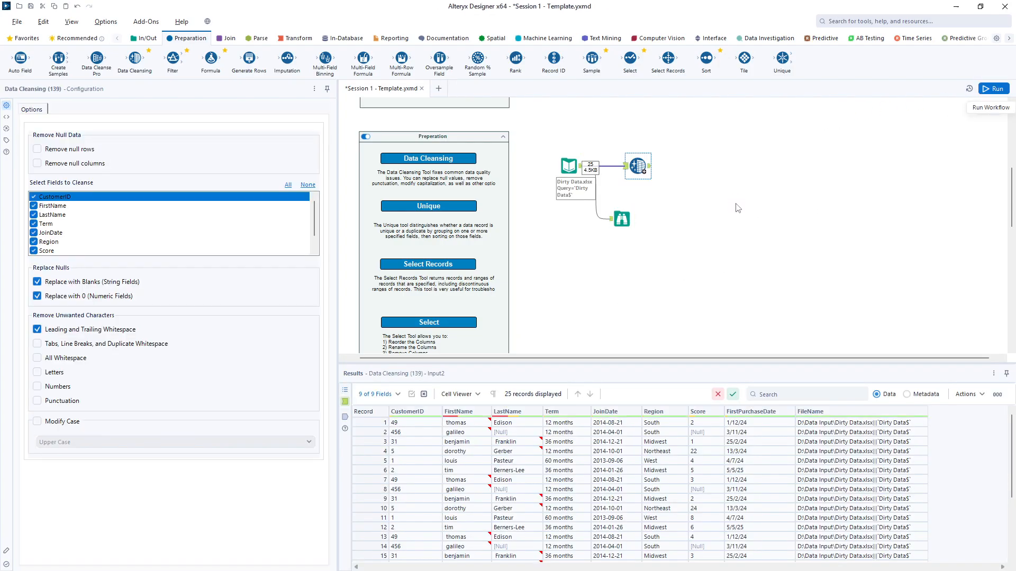
click(650, 168)
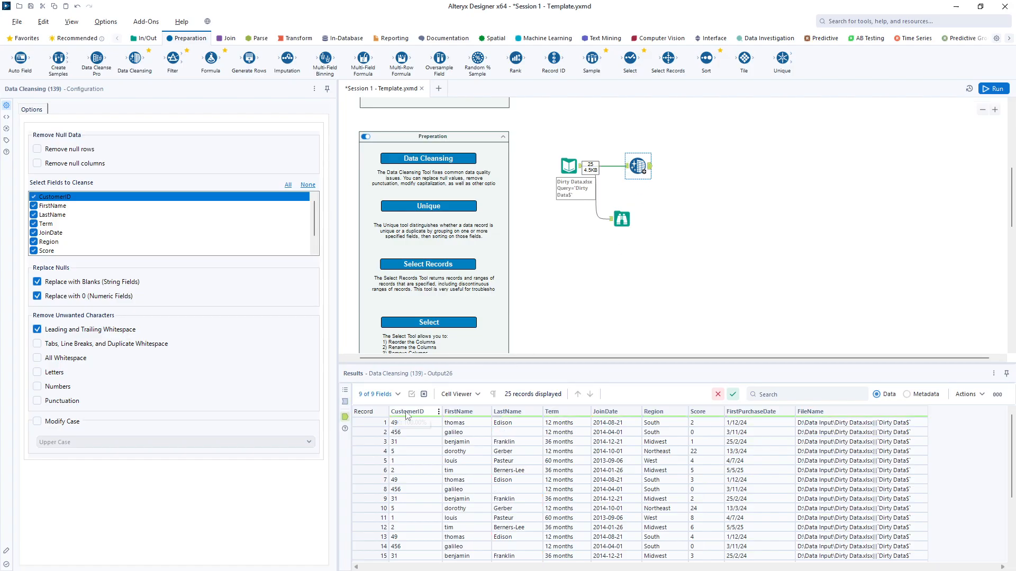
click(347, 403)
mouse_move(480, 412)
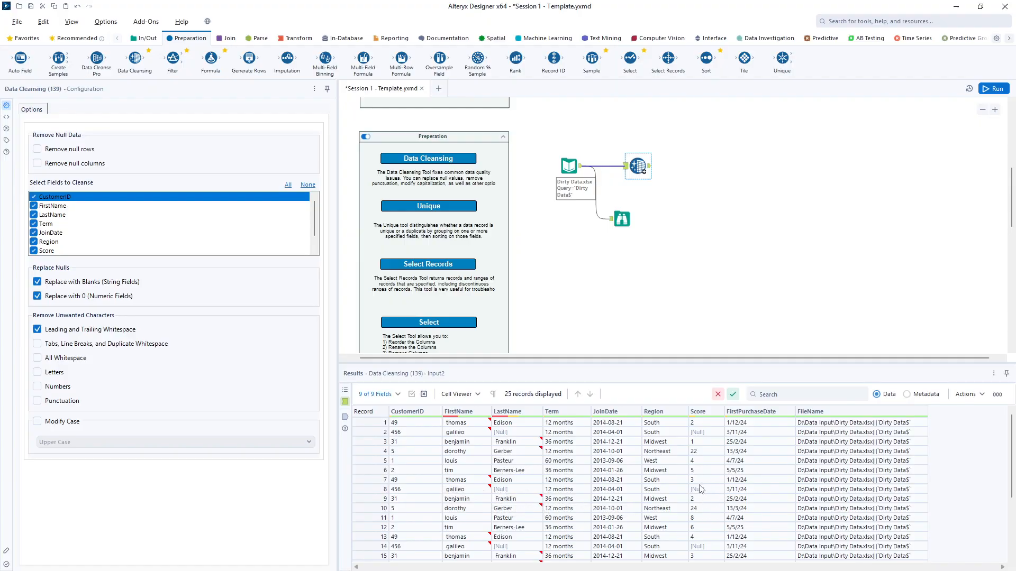
click(345, 416)
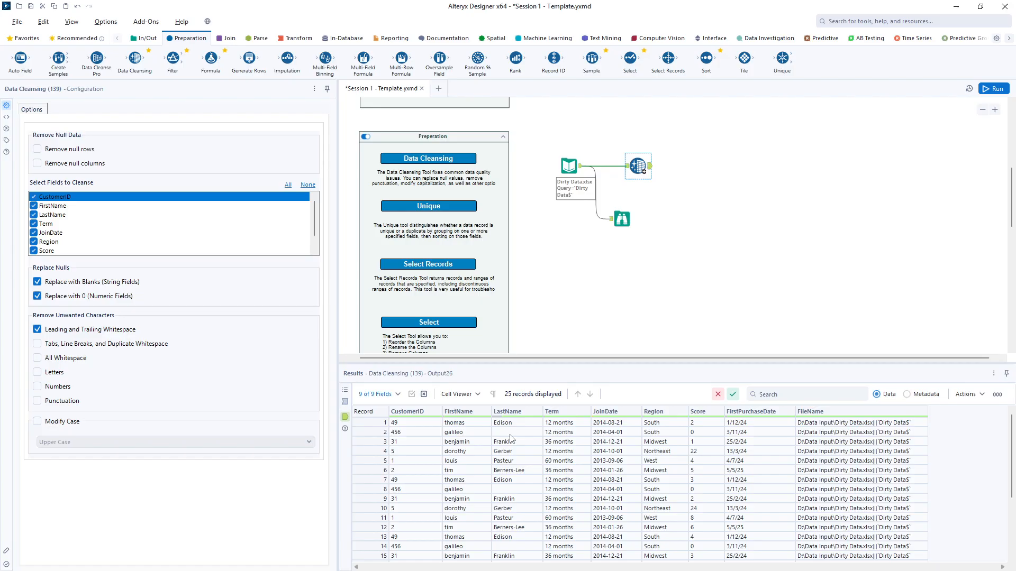
click(345, 402)
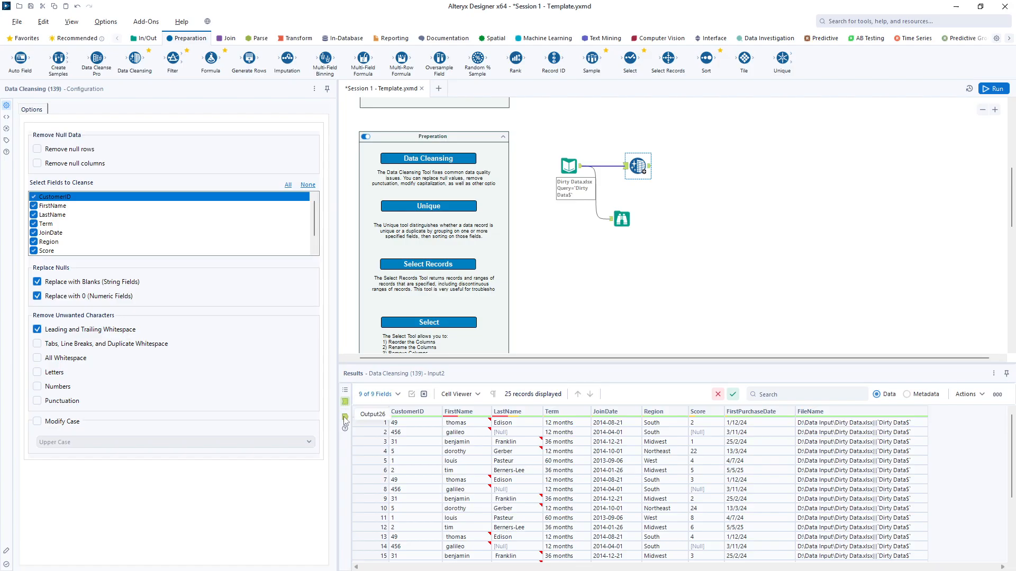
click(344, 417)
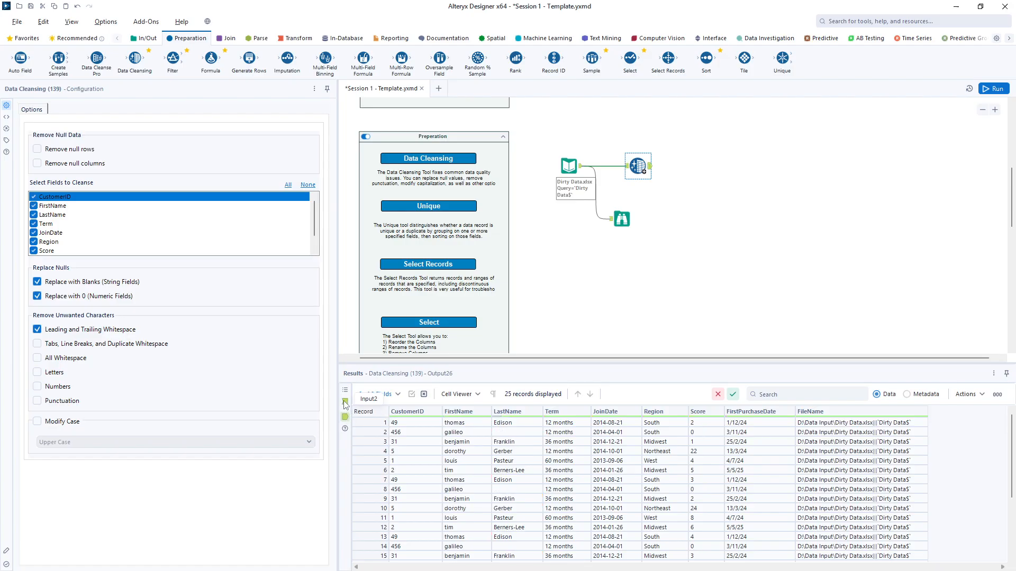
click(345, 402)
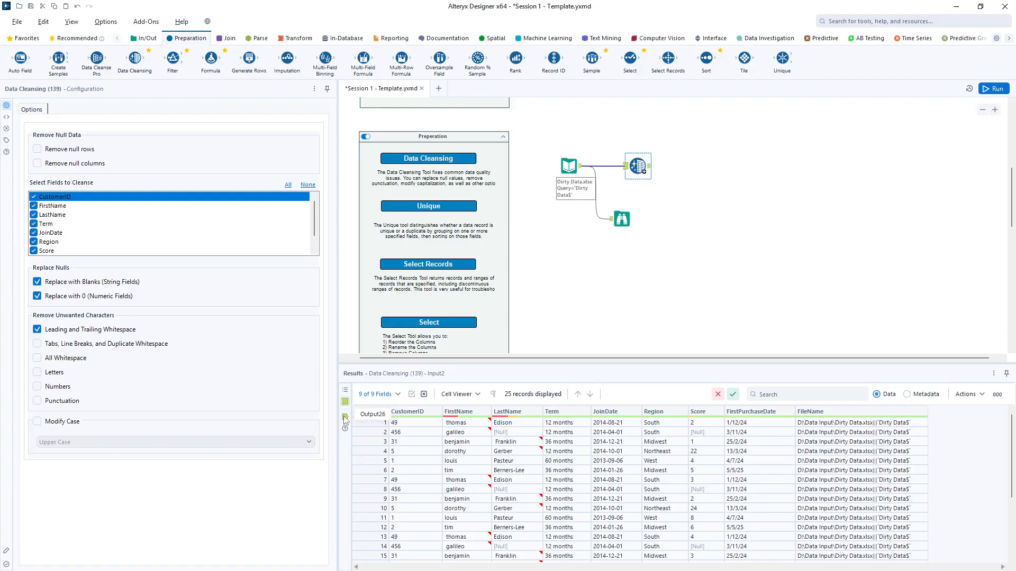
click(345, 416)
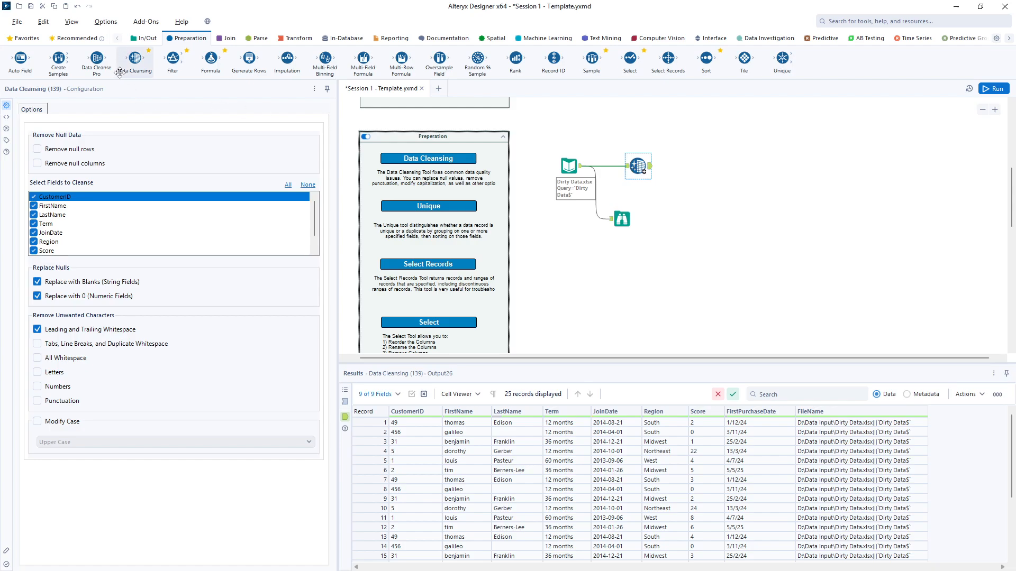
- Add a Data Cleanse Pro tool after the Data Cleansing tool and select only the Term column to cleanse
mouse_move(88, 61)
drag(88, 61, 693, 167)
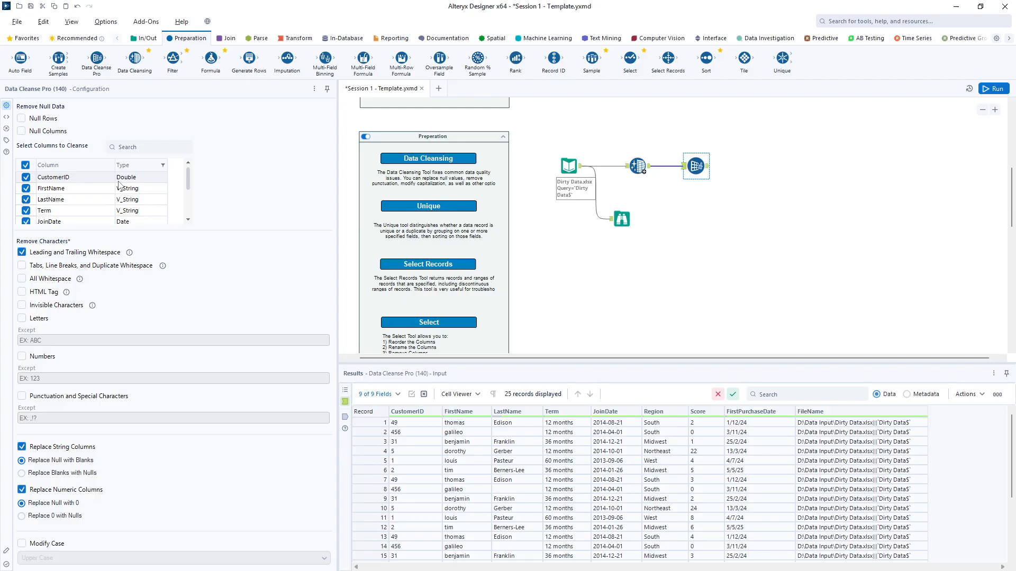
click(25, 165)
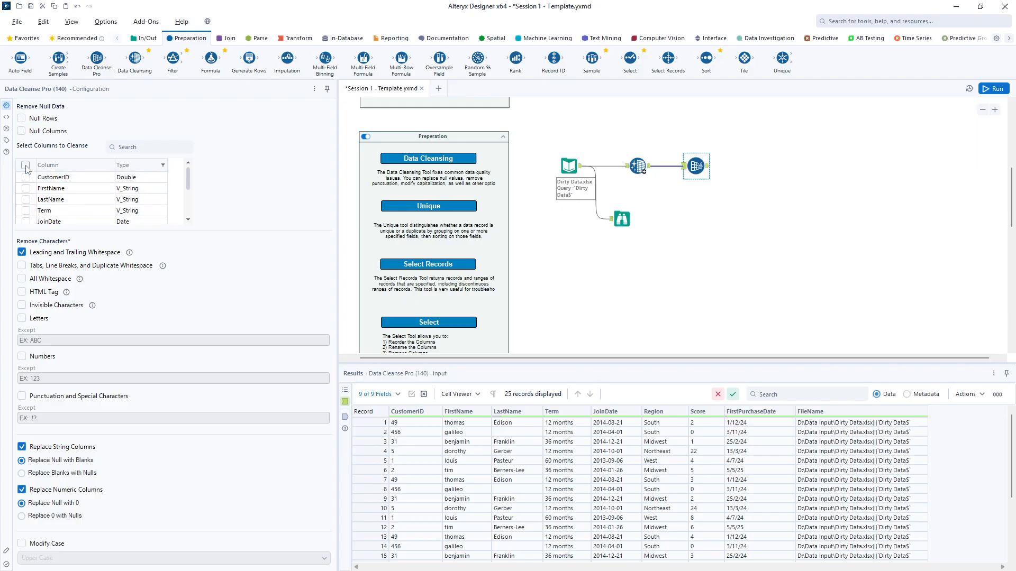
click(26, 210)
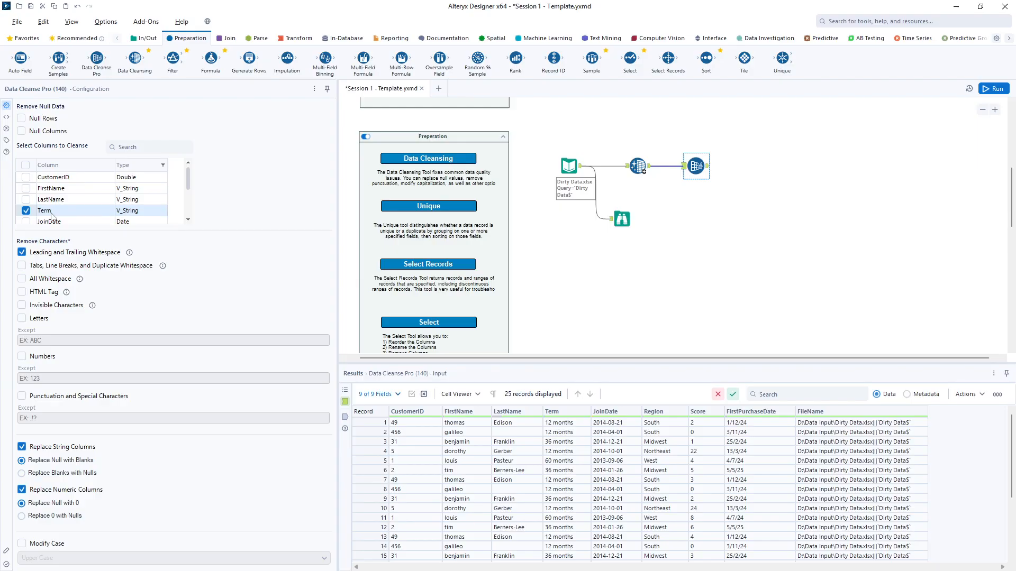
- Set Data Cleanse Pro to remove only all whitespace and letters, with string and numeric column replacement disabled
click(22, 252)
click(22, 318)
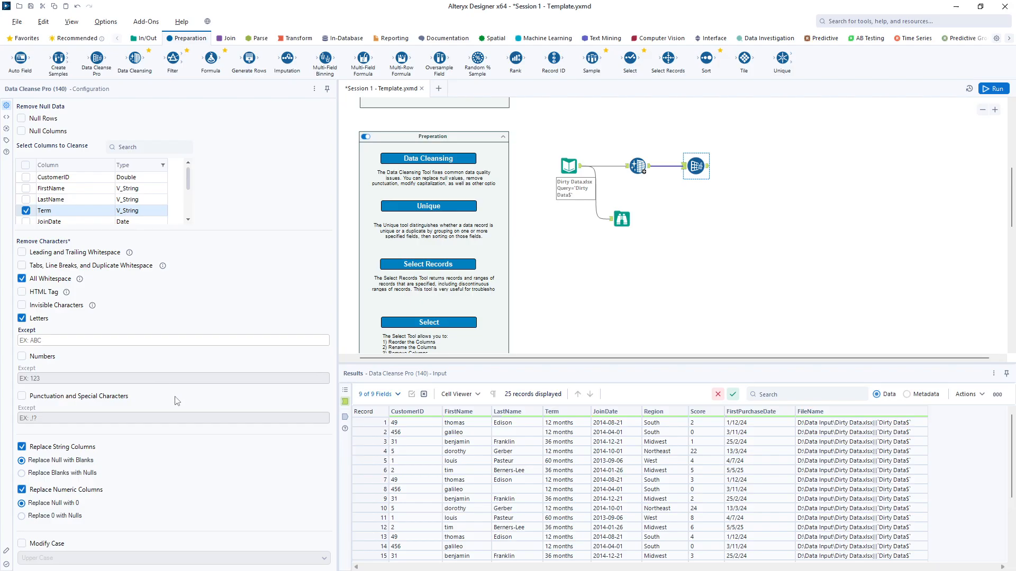
click(21, 447)
click(21, 489)
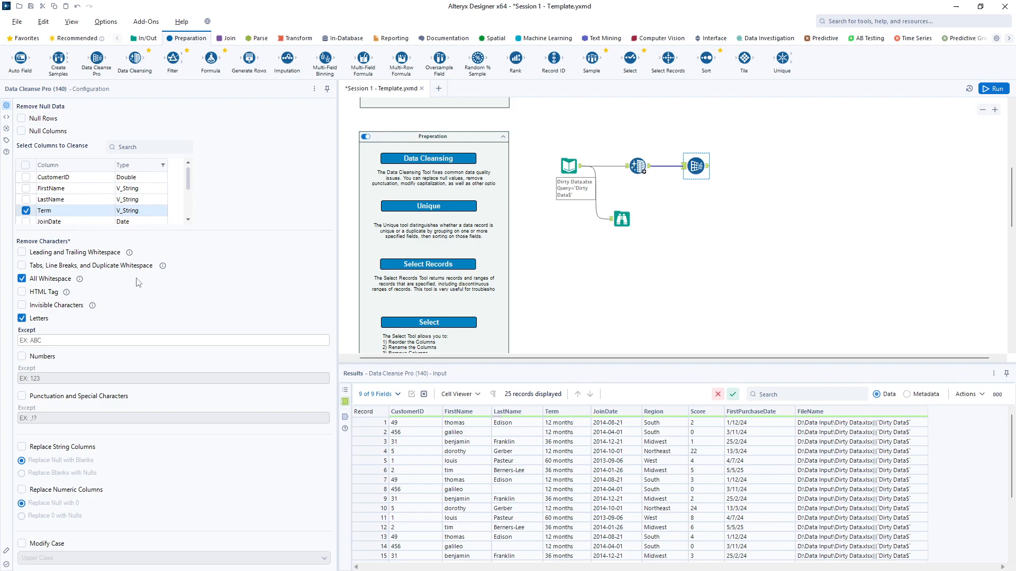
- Run the workflow, review the Data Cleanse Pro tool's messages, and open the overall workflow configuration
click(994, 88)
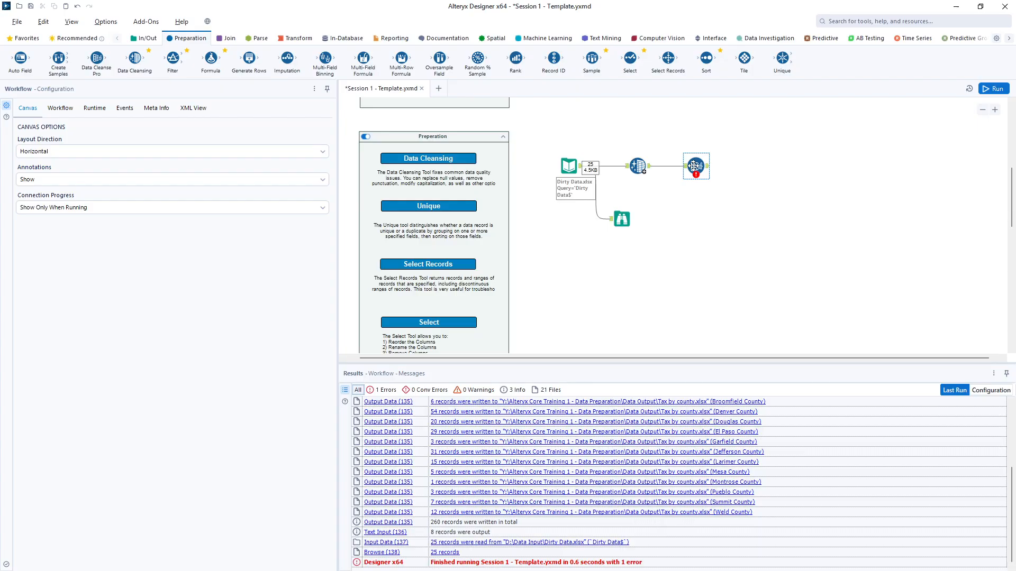
click(693, 166)
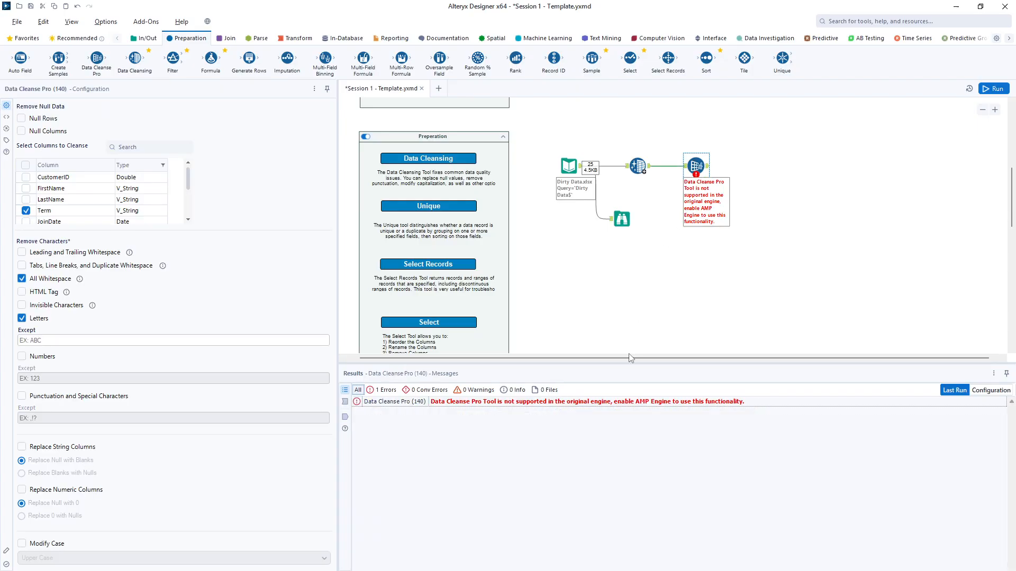
click(576, 311)
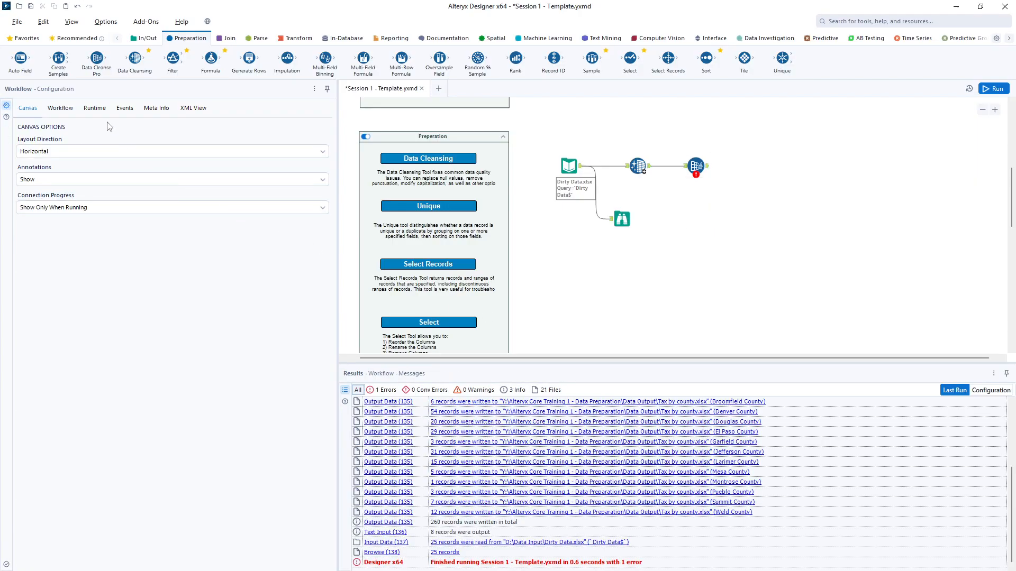
- Enable the AMP Engine in the workflow's runtime settings and rerun the workflow with the Data Cleanse Pro tool selected
click(95, 108)
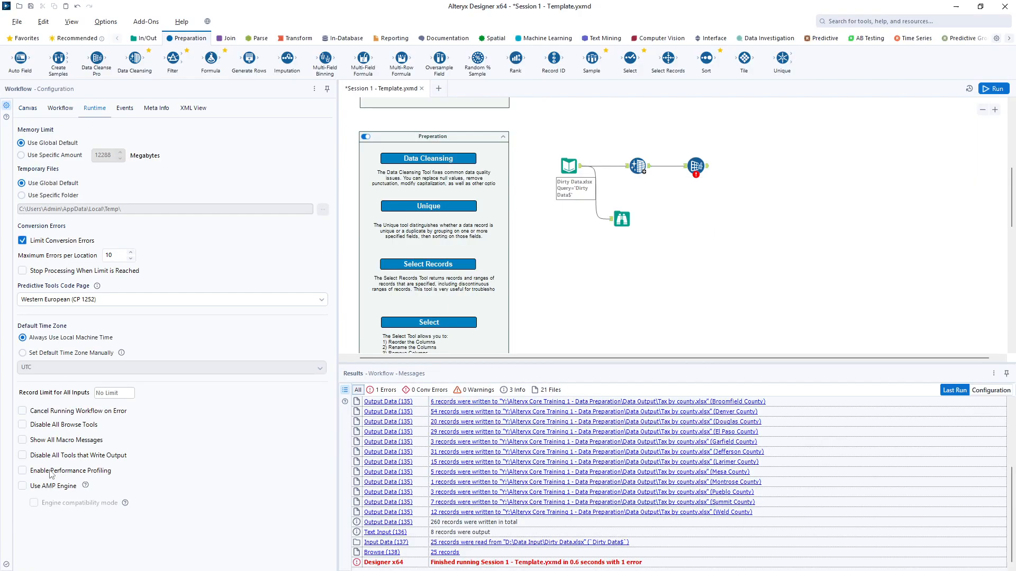
click(22, 486)
click(696, 166)
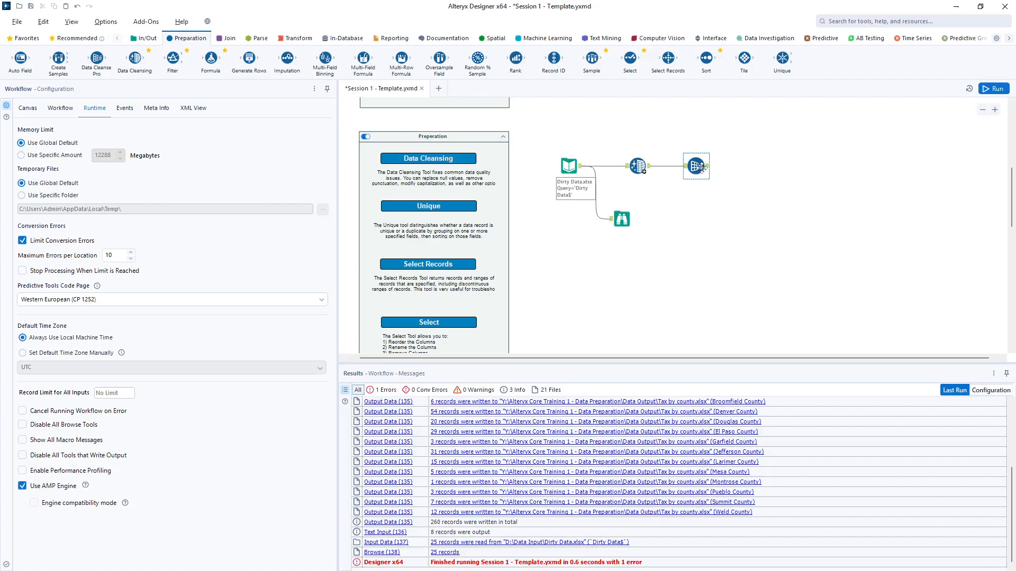
click(981, 90)
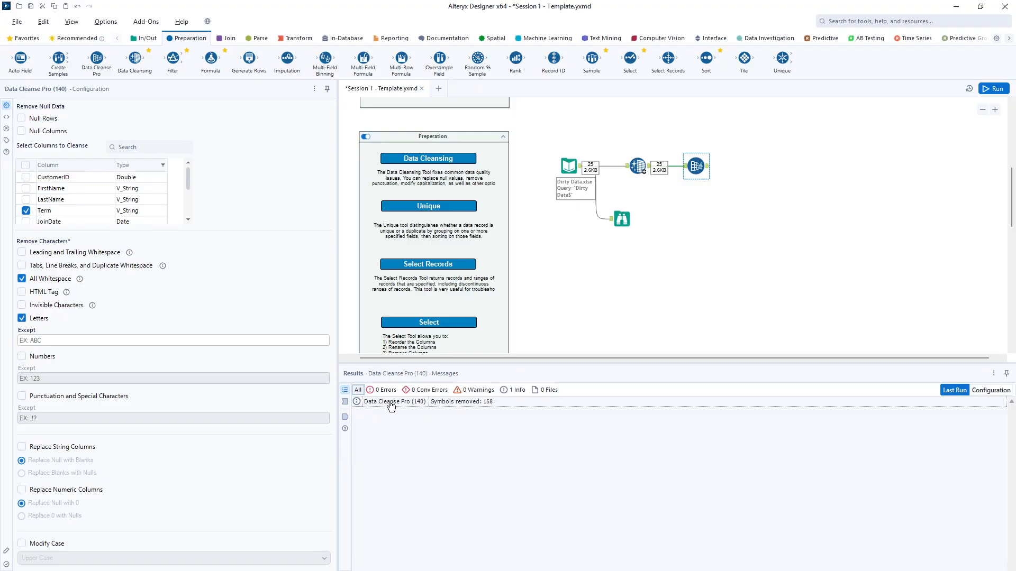
- Compare the Term column between Data Cleanse Pro's input and output, and with the Data Cleansing tool's output
click(345, 402)
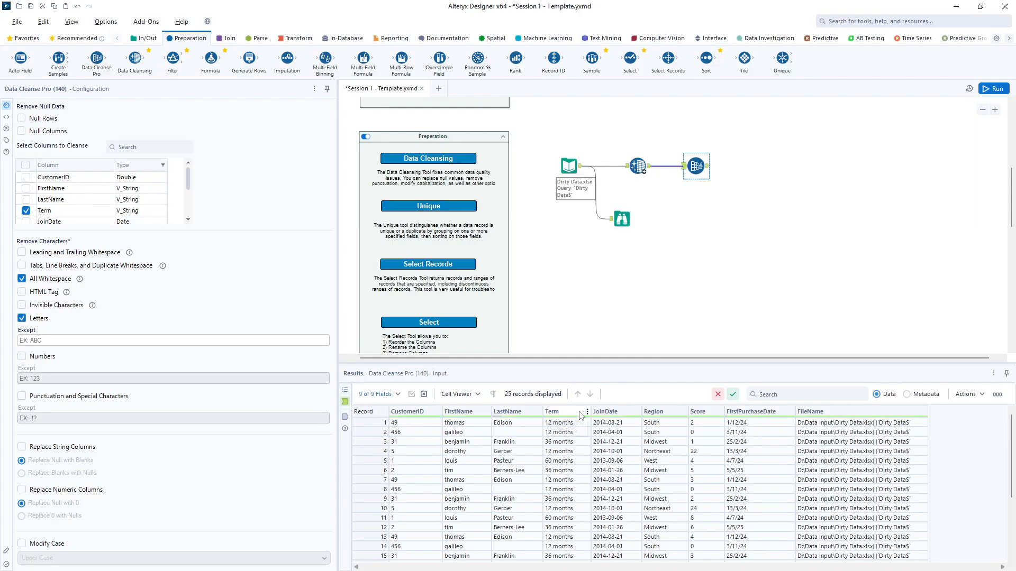
click(346, 418)
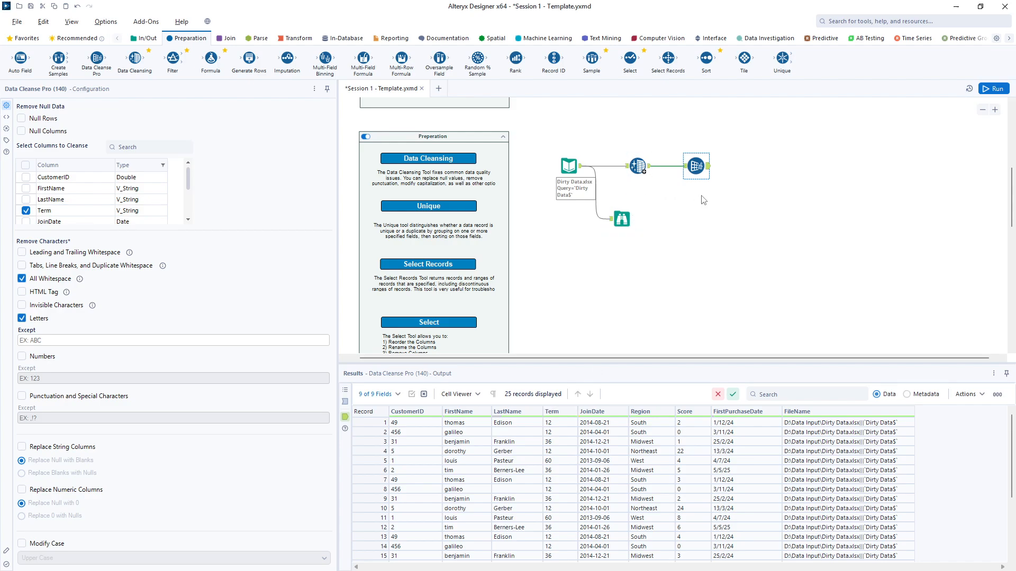
click(638, 165)
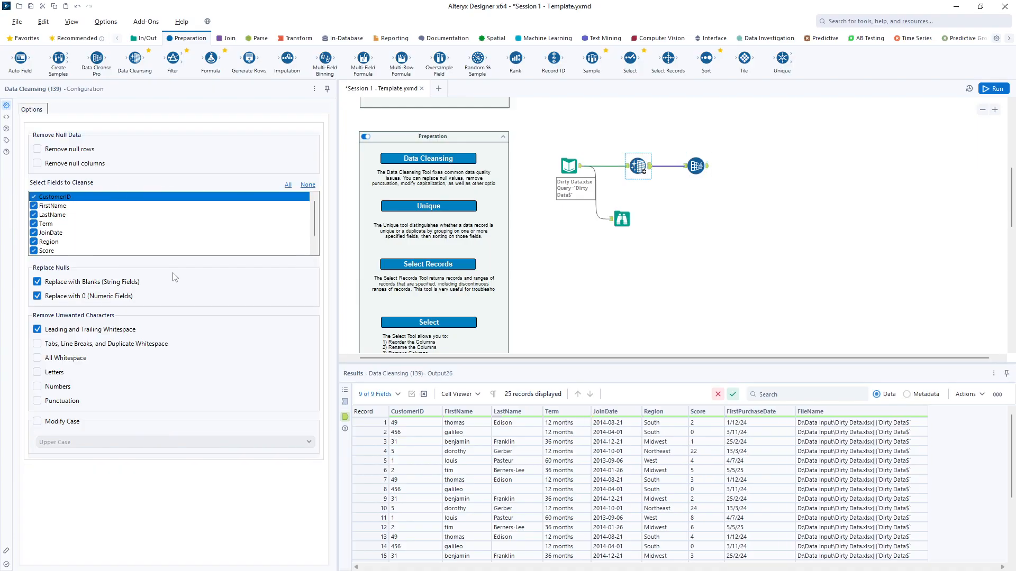
click(696, 166)
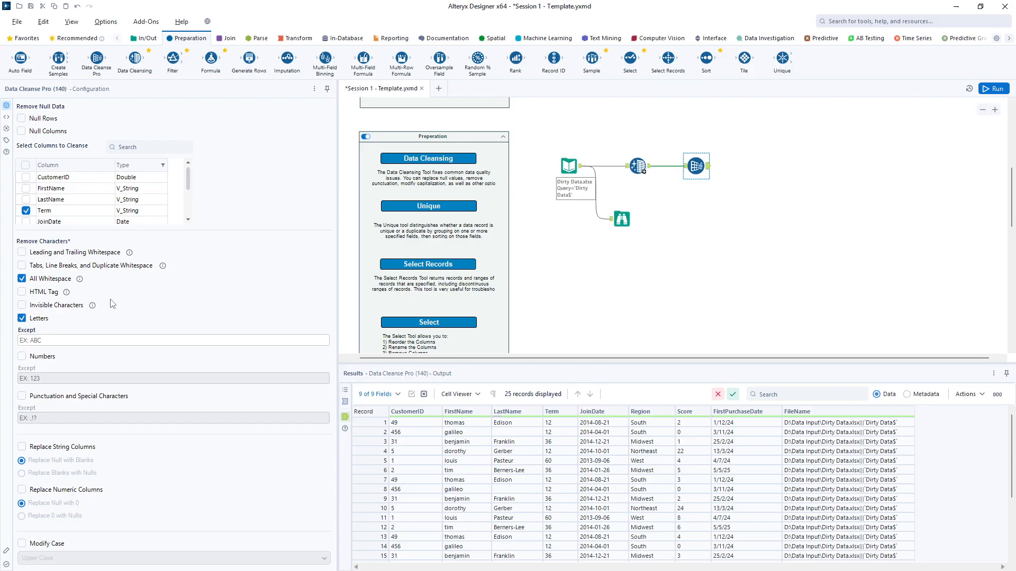
- Review the Data Cleanse Pro column list and try including the *Unknown column among the columns to cleanse
drag(187, 180, 186, 217)
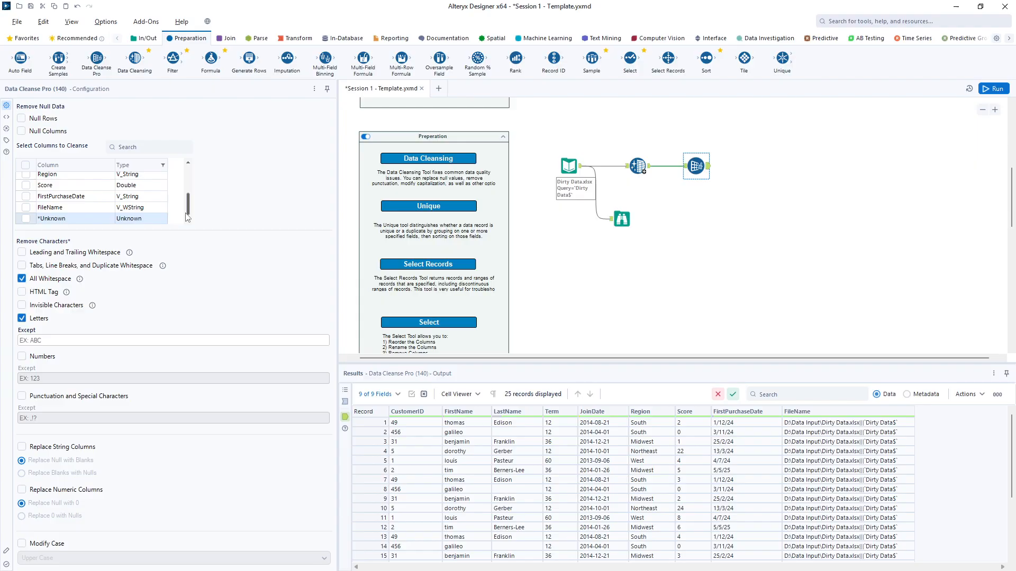
mouse_move(128, 253)
scroll(62, 176, up, 3)
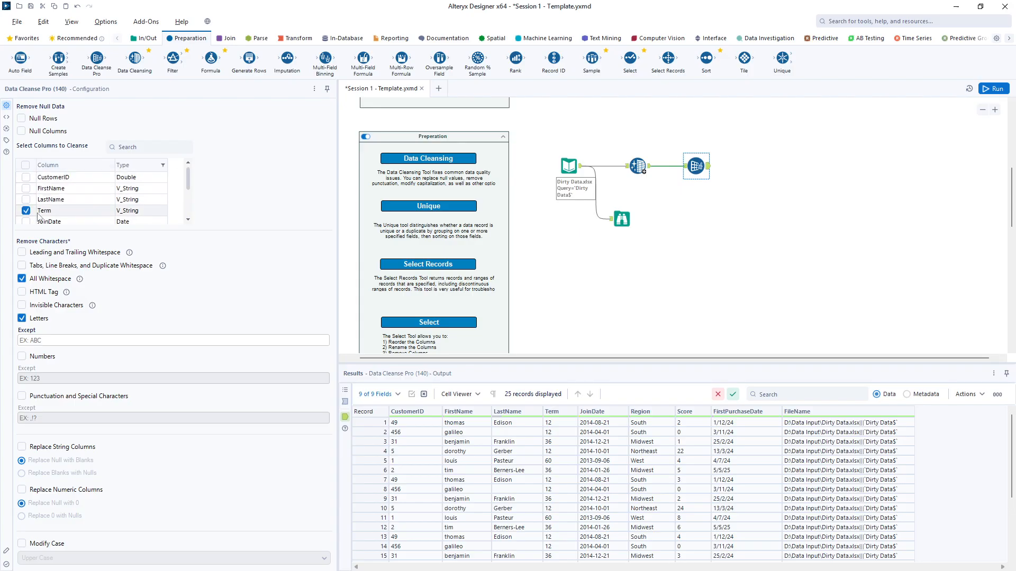
drag(191, 185, 190, 215)
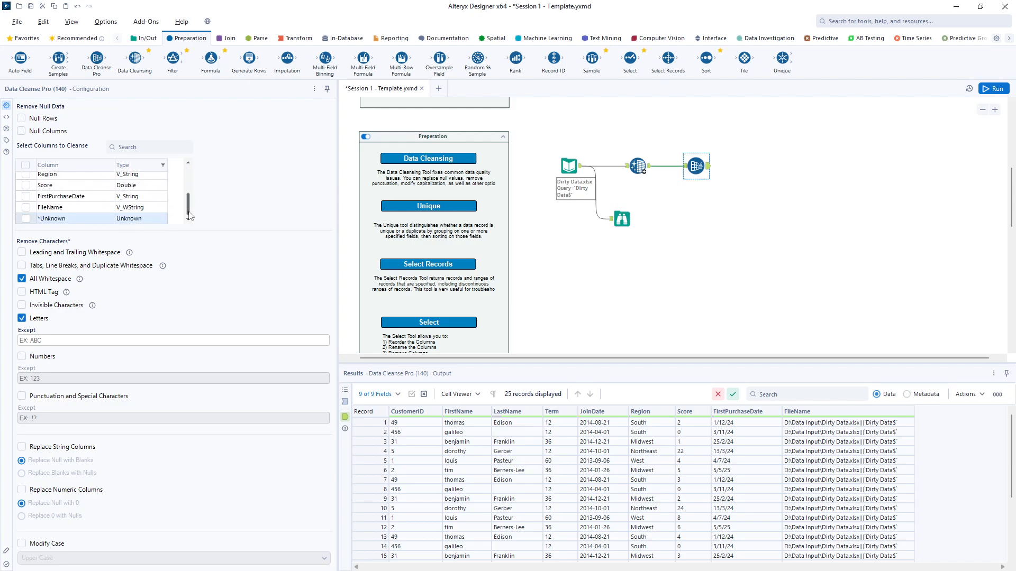
click(26, 218)
click(25, 218)
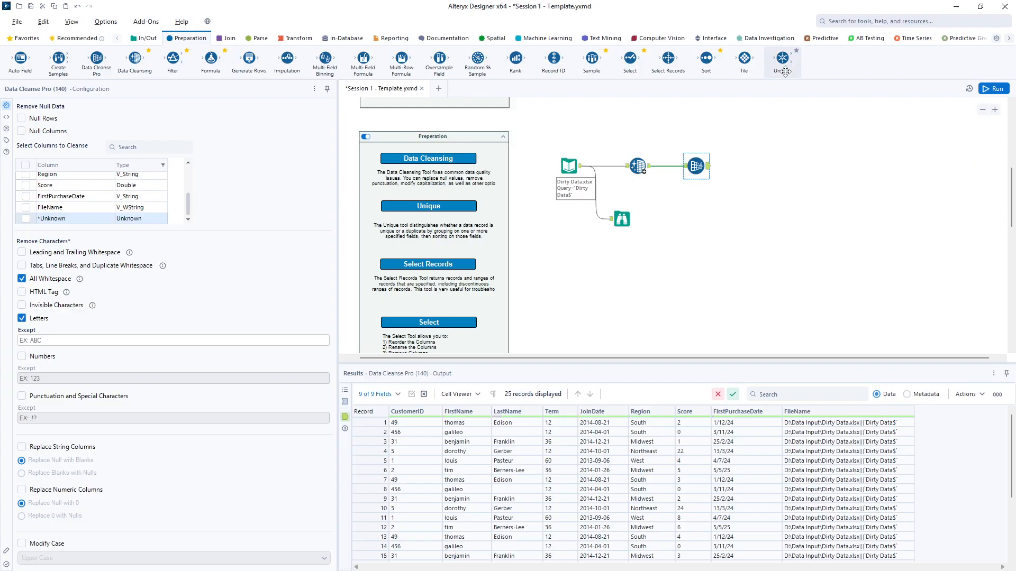
- Add a Unique tool below the Data Cleanse Pro tool and connect its input to the Data Cleansing tool's output
drag(785, 72, 748, 193)
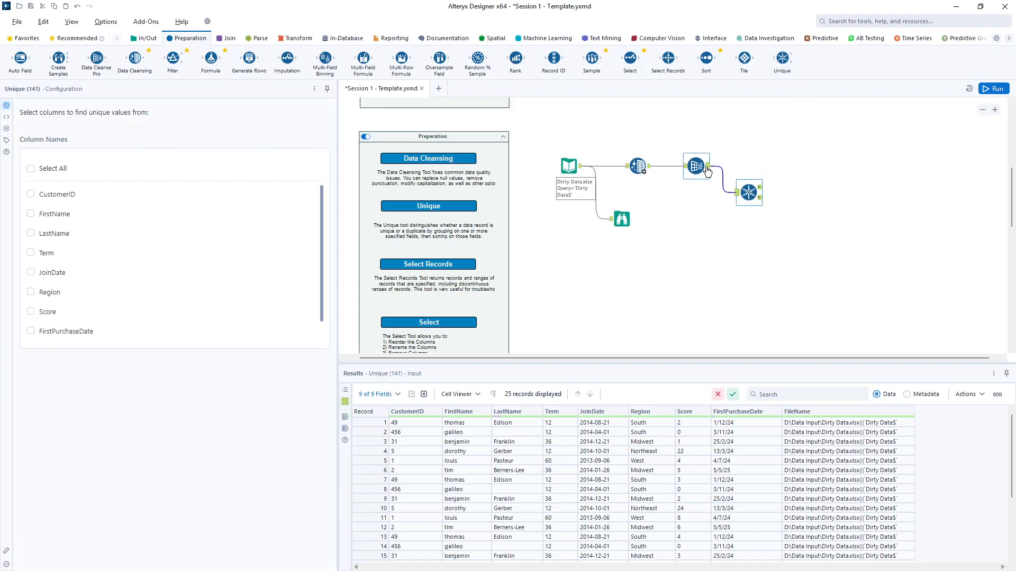
drag(748, 192, 791, 199)
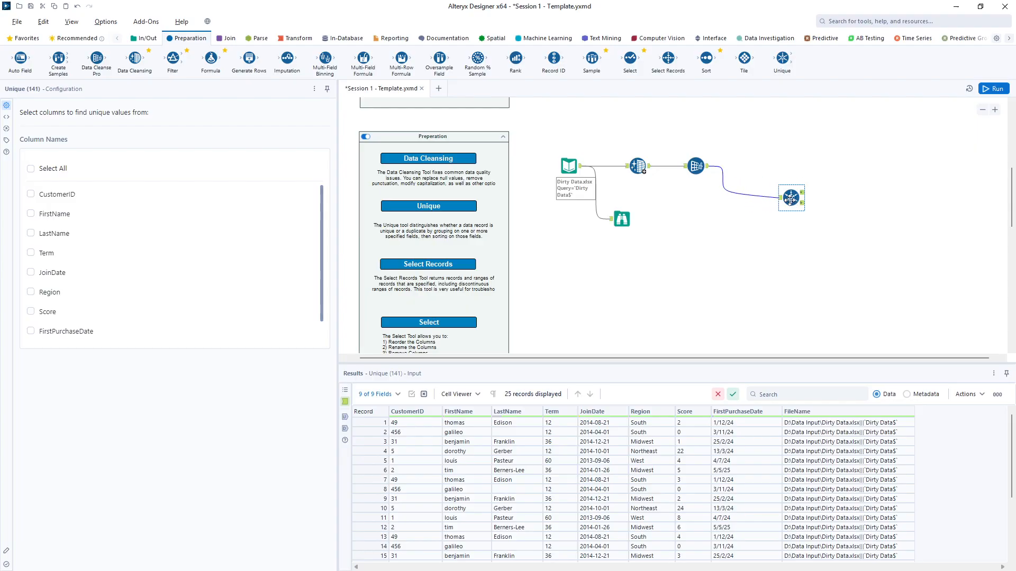
click(757, 198)
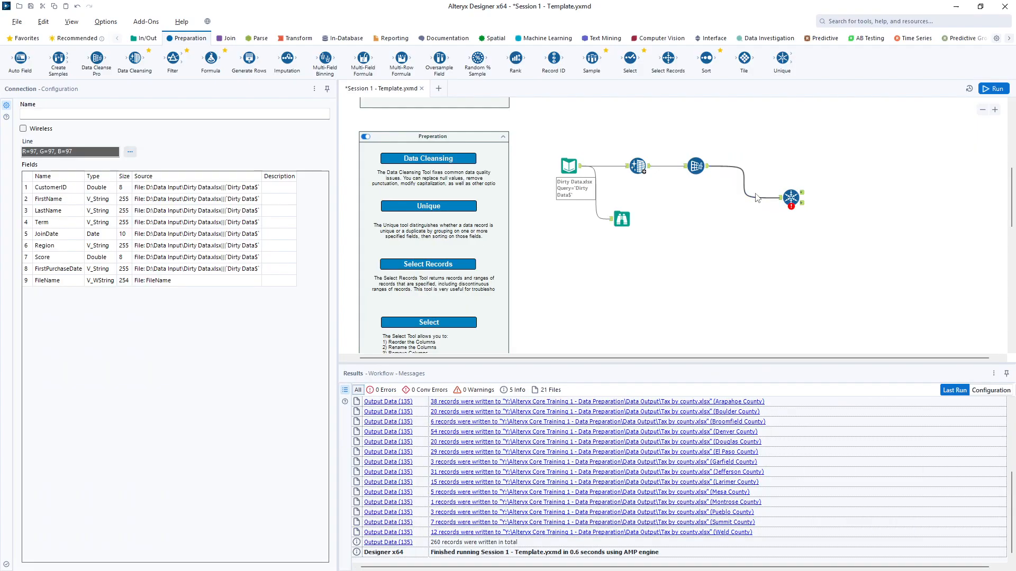
key(Delete)
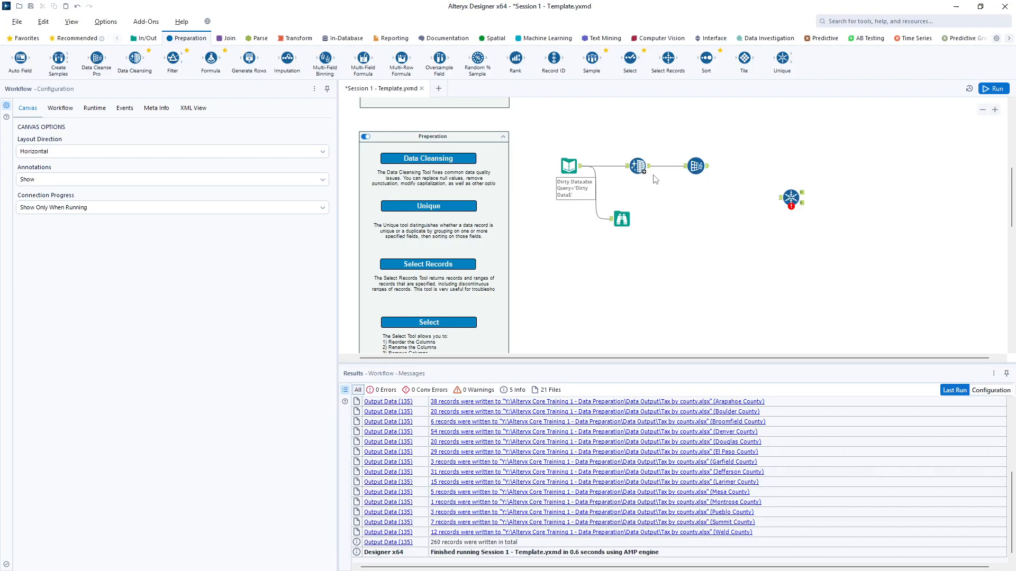
drag(789, 200, 692, 203)
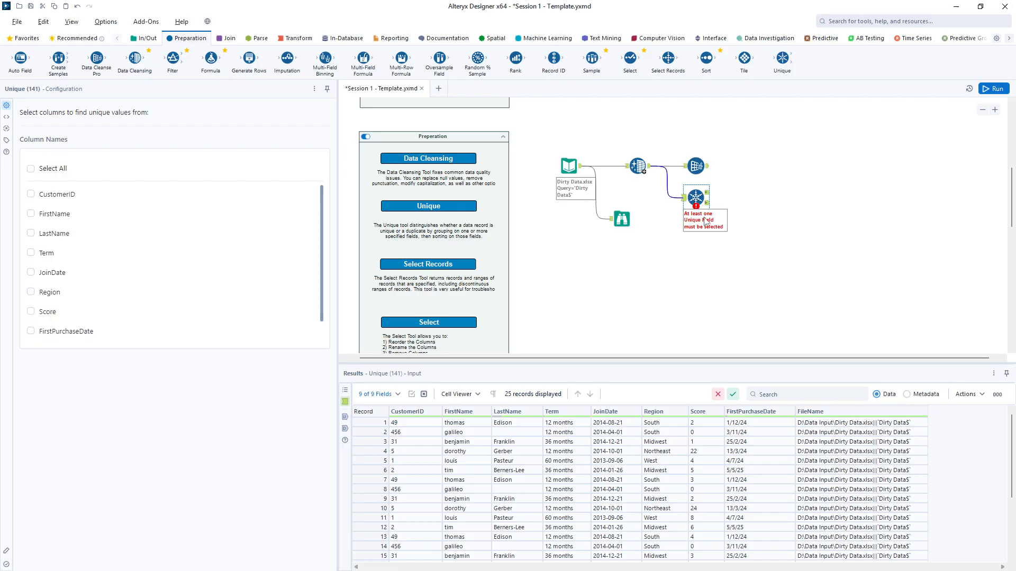
- Inspect the output data of the Dirty Data.xlsx input, Data Cleansing, Unique and Data Cleanse Pro tools in turn
click(582, 171)
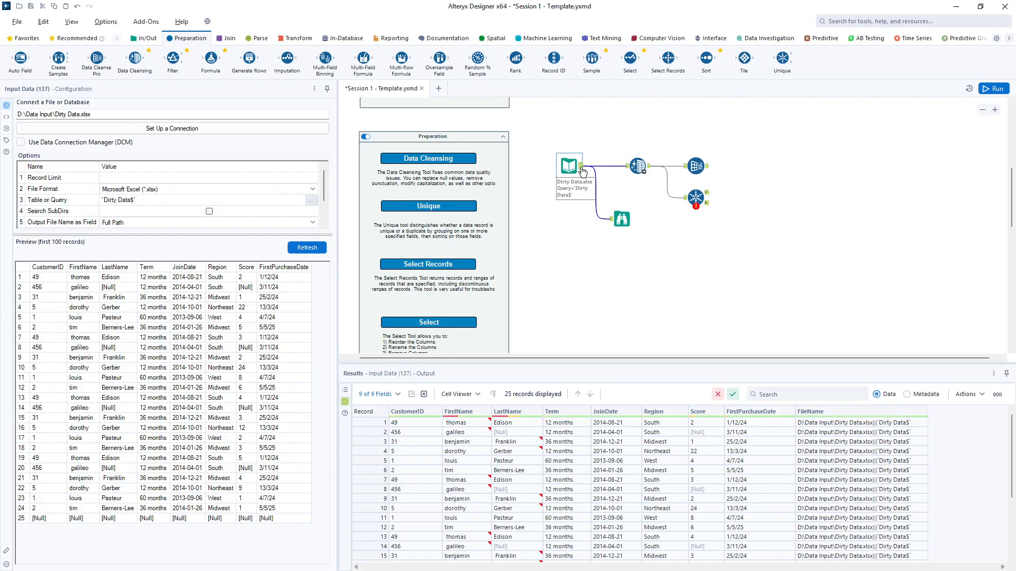
click(650, 170)
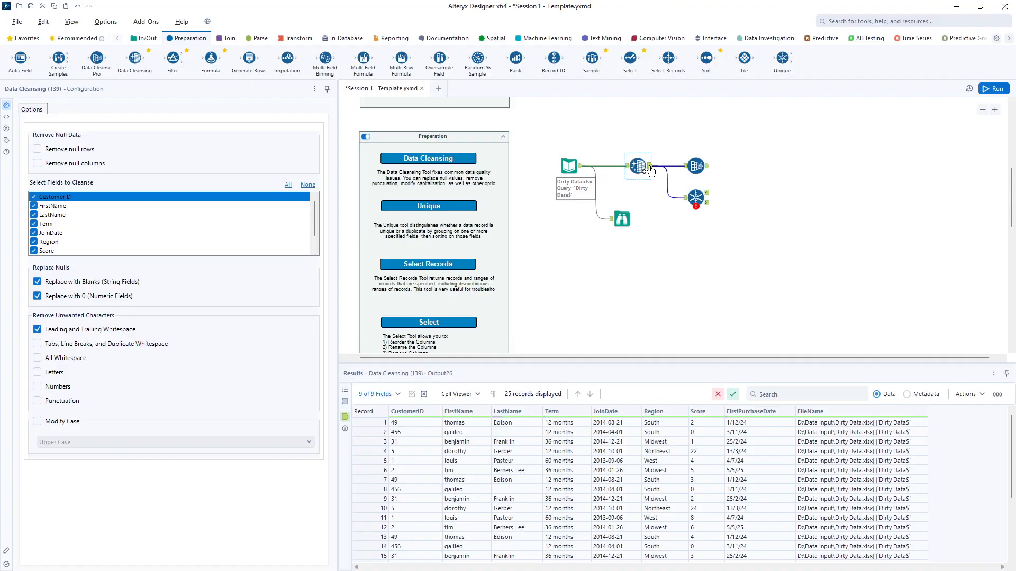
click(694, 204)
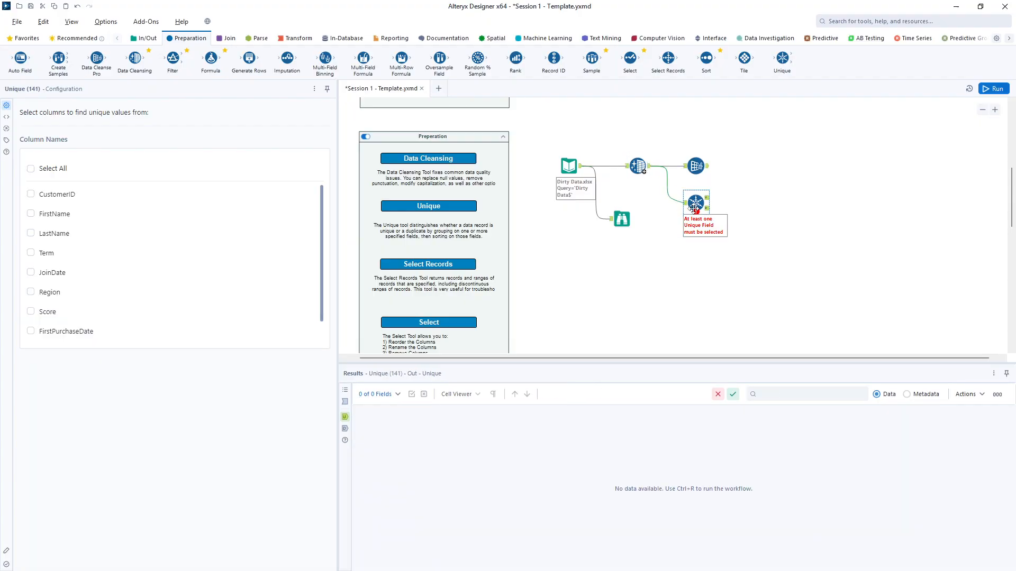
click(707, 168)
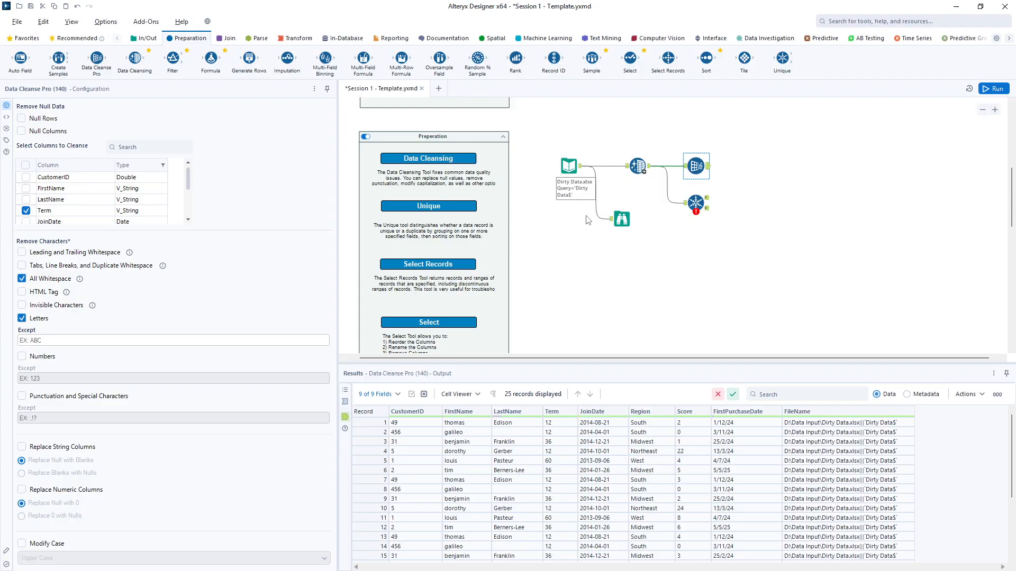
- Run the workflow and review the messages of the Dirty Data.xlsx input and the output.xlsx and Tax by county.xlsx output tools
click(993, 89)
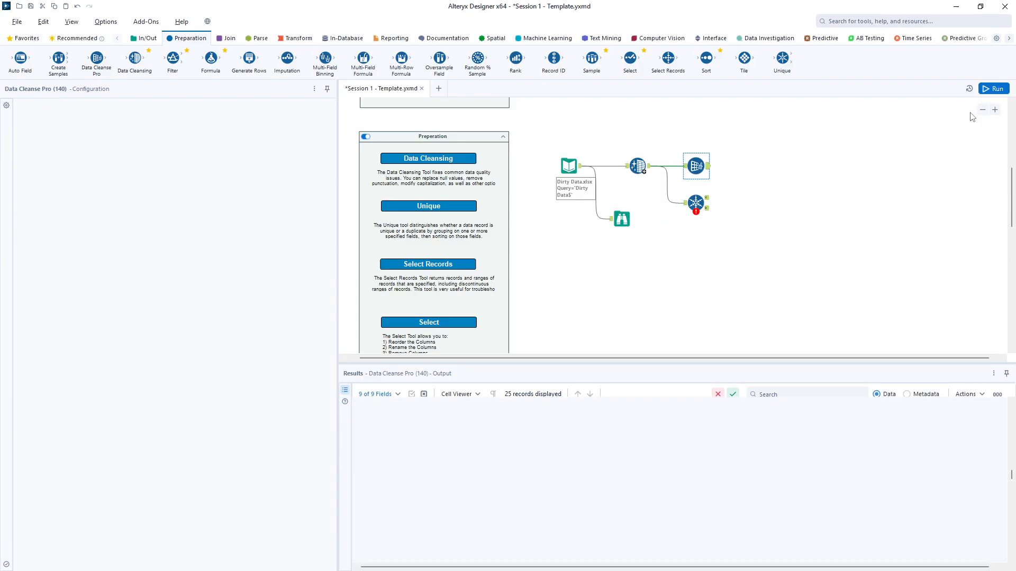
click(636, 246)
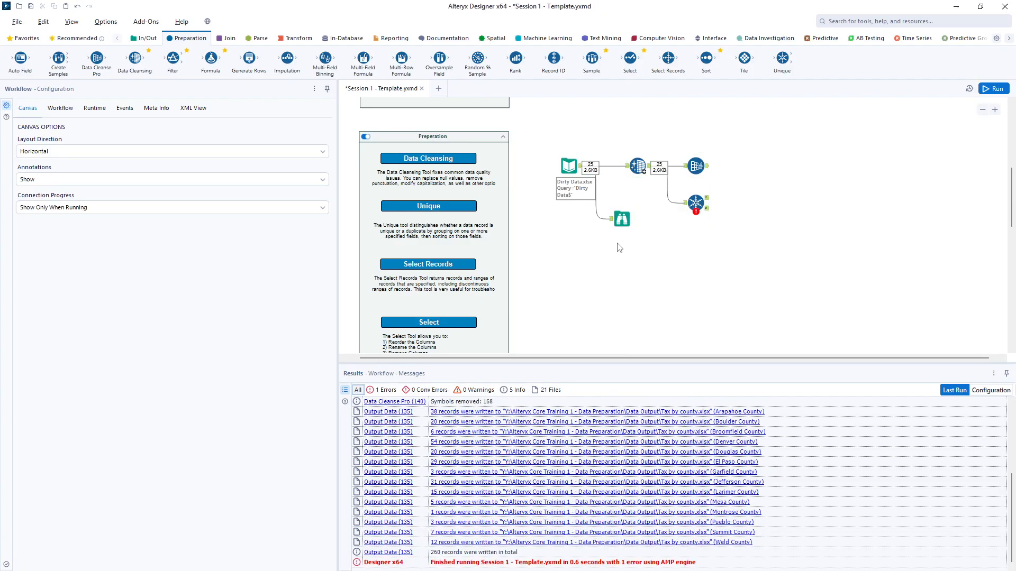
click(570, 167)
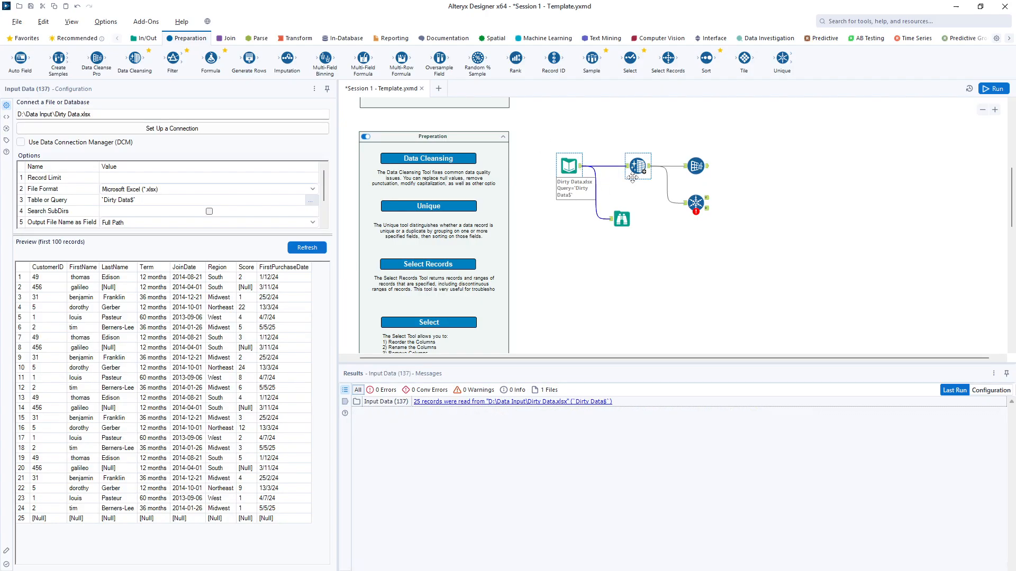
scroll(632, 177, up, 4)
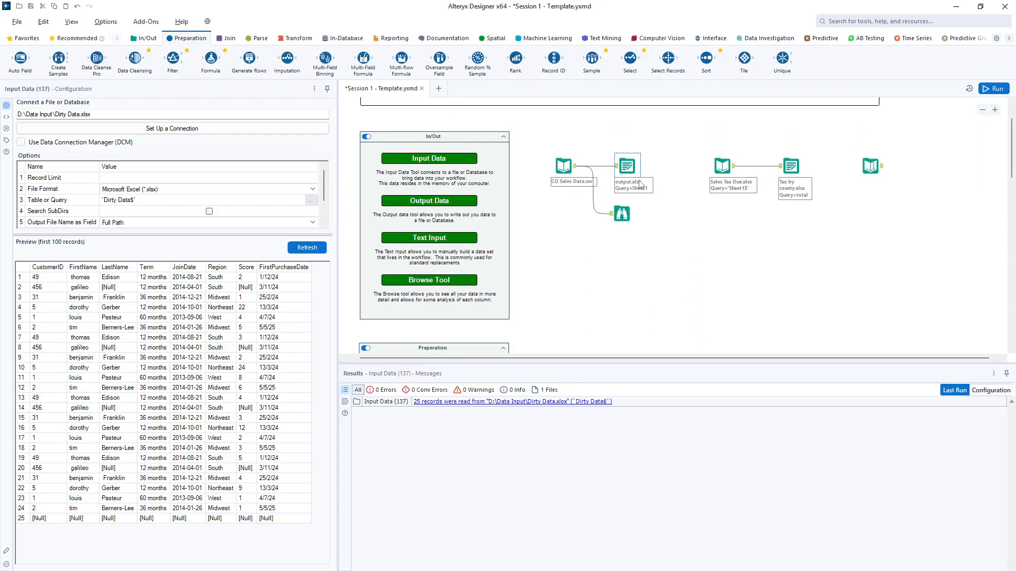
click(629, 168)
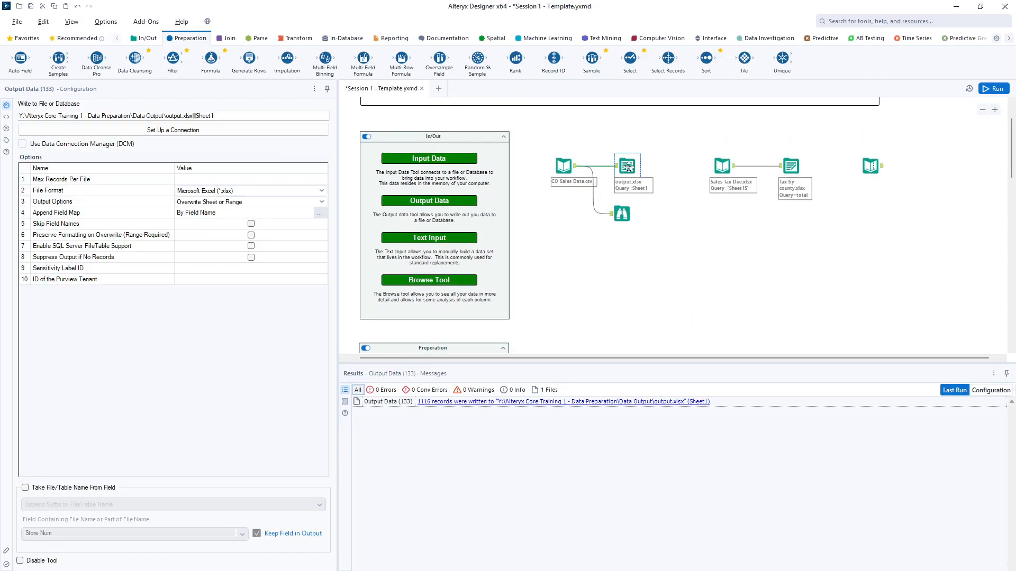
click(791, 164)
scroll(734, 272, down, 1)
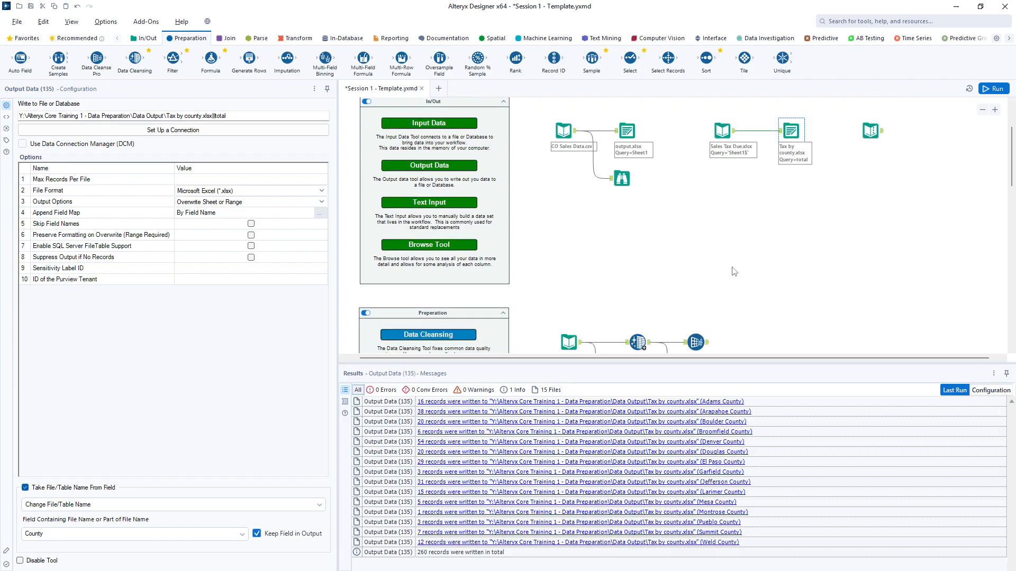
scroll(734, 271, down, 2)
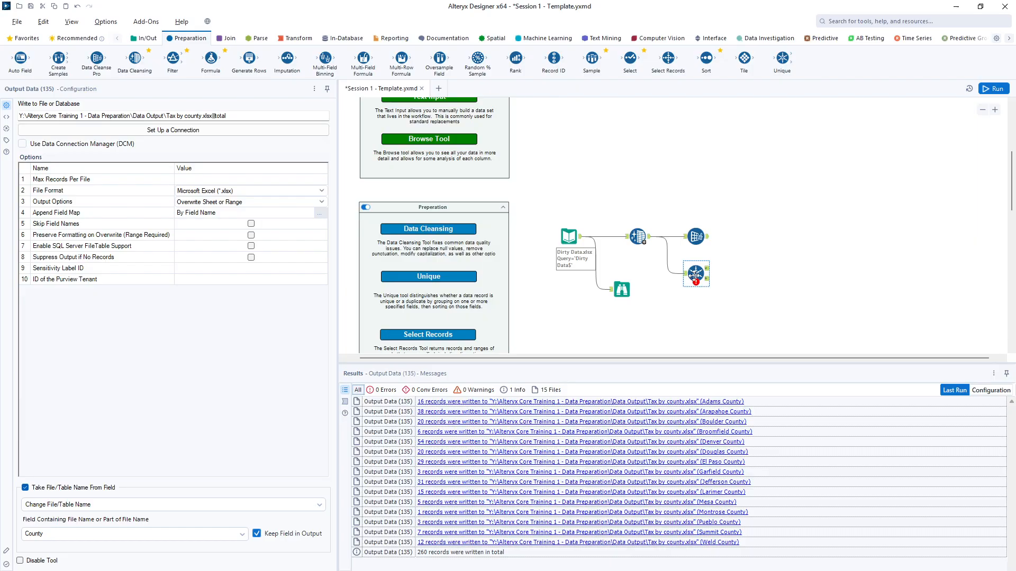
- Configure the Unique tool to find unique values based on the FirstName and LastName columns
click(695, 273)
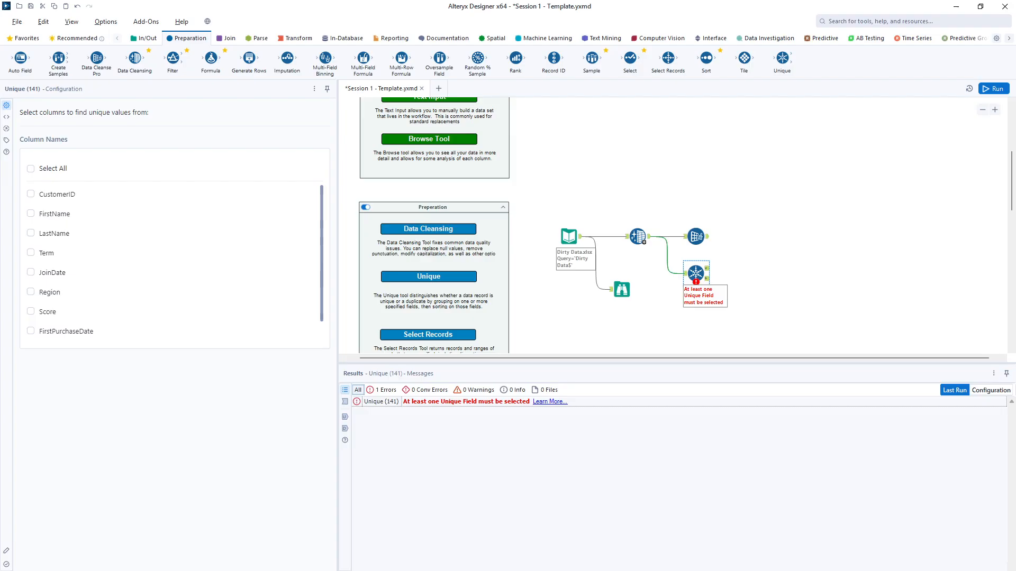
click(30, 213)
click(30, 233)
- Examine the Unique tool's input for records with repeated names, and run the workflow to view its unique output
click(345, 402)
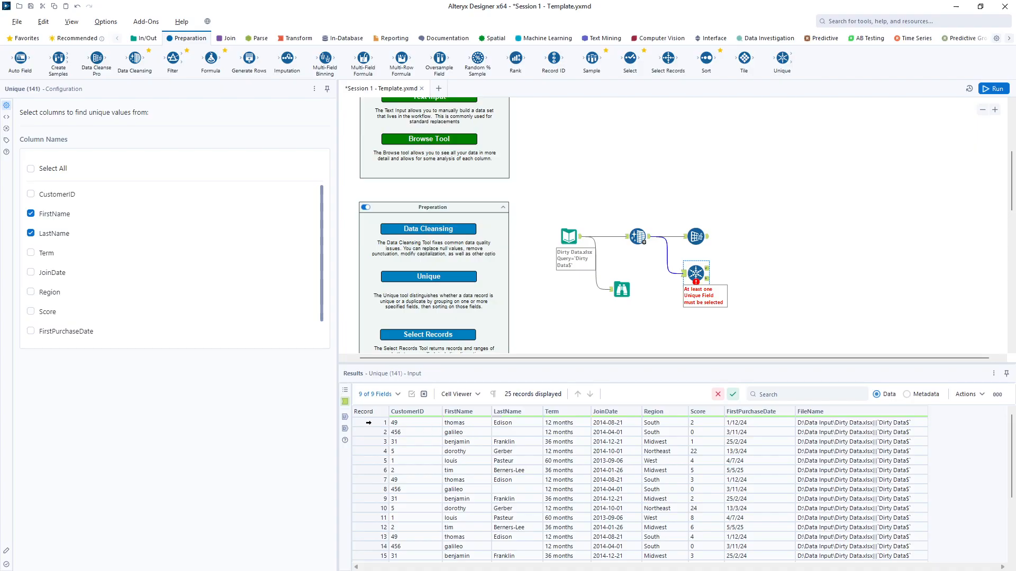
click(366, 422)
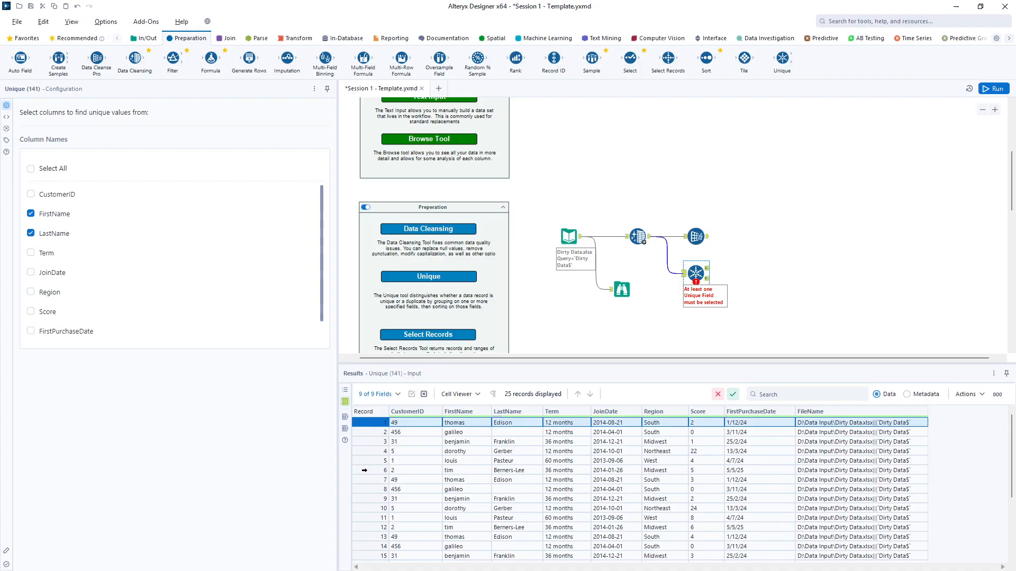
click(365, 480)
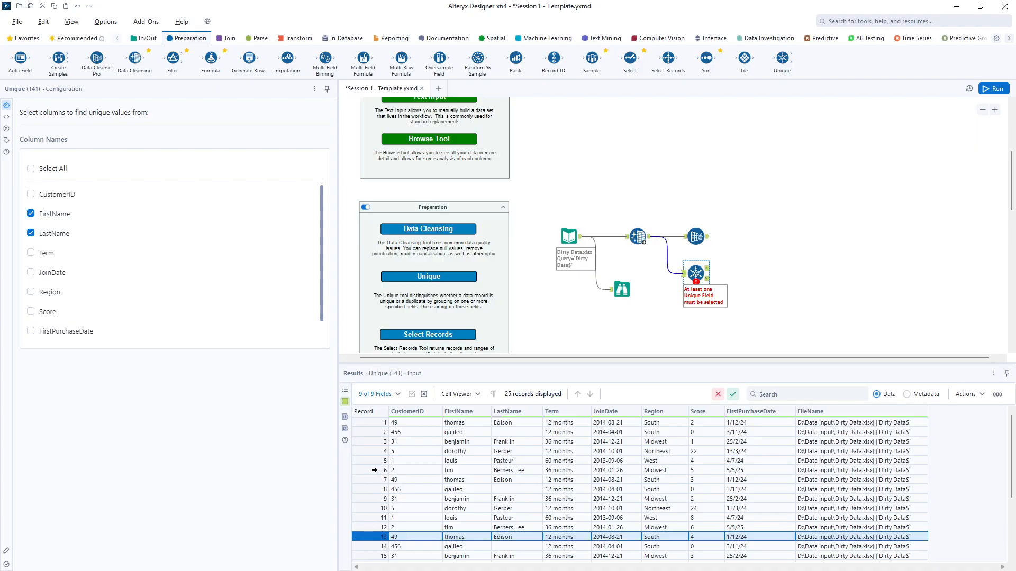
click(366, 432)
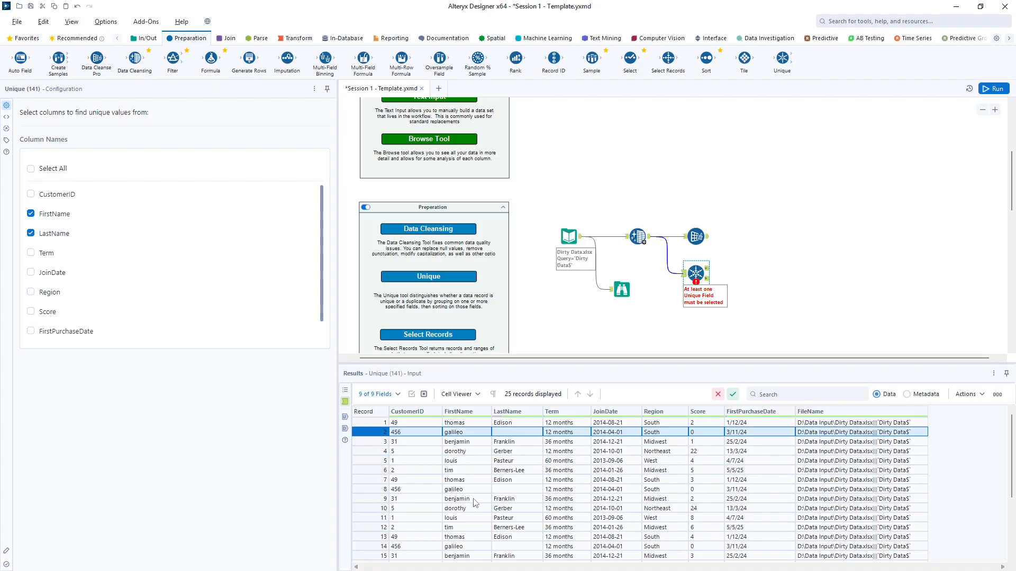
click(365, 424)
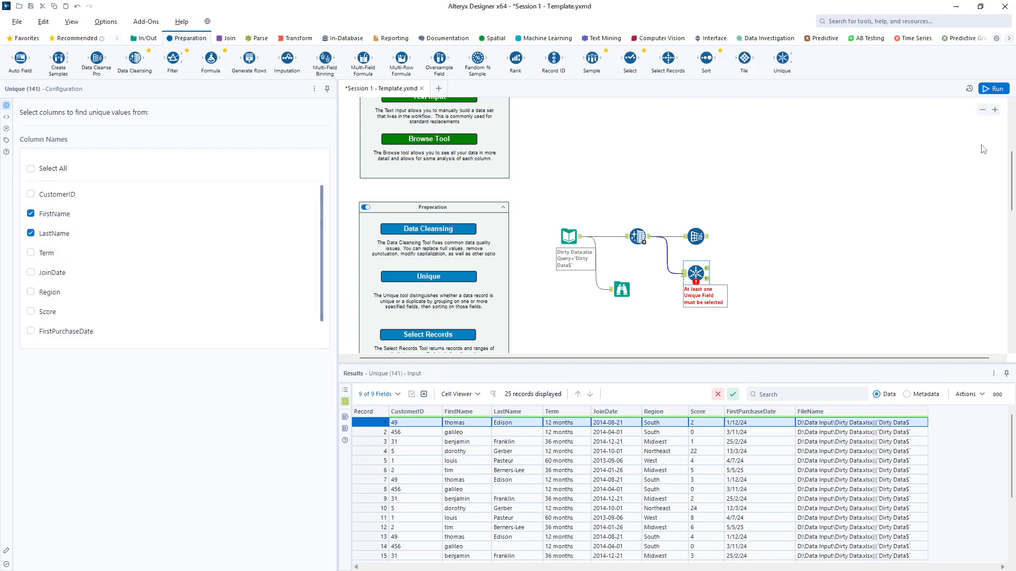
click(994, 89)
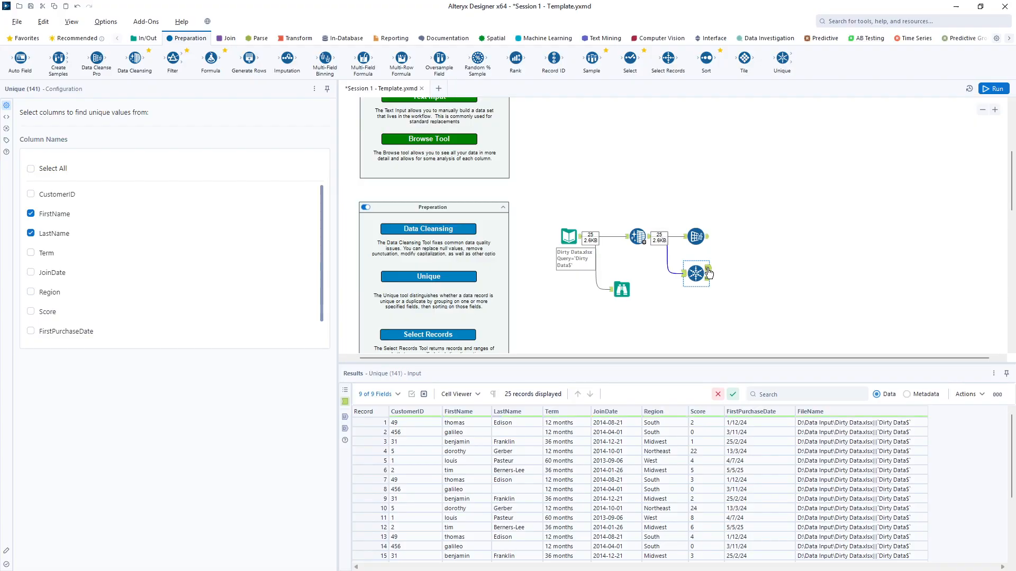
click(709, 273)
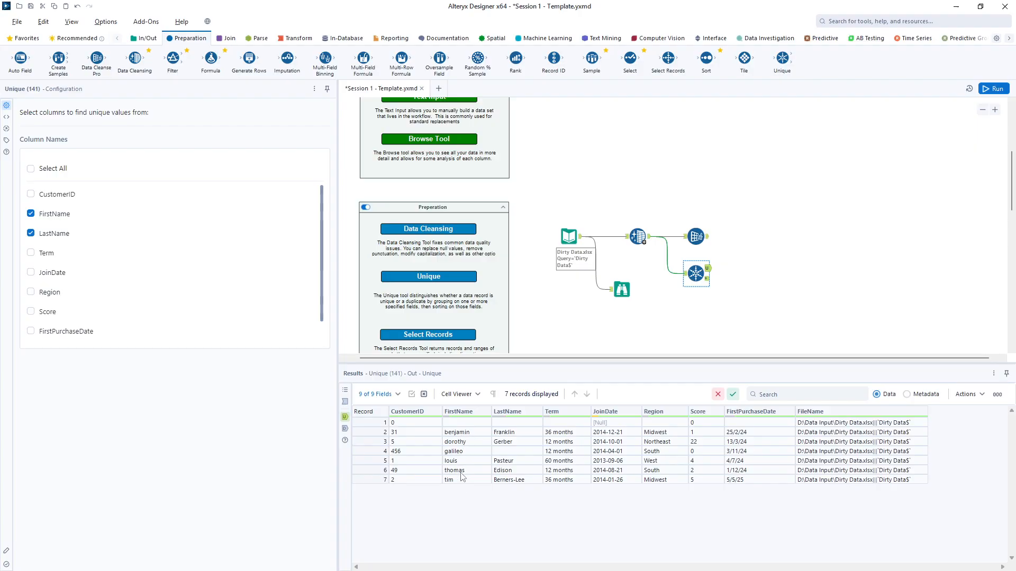
- Examine the first names in the Unique tool's unique output, and the repeated records in its duplicates output
click(457, 435)
click(456, 442)
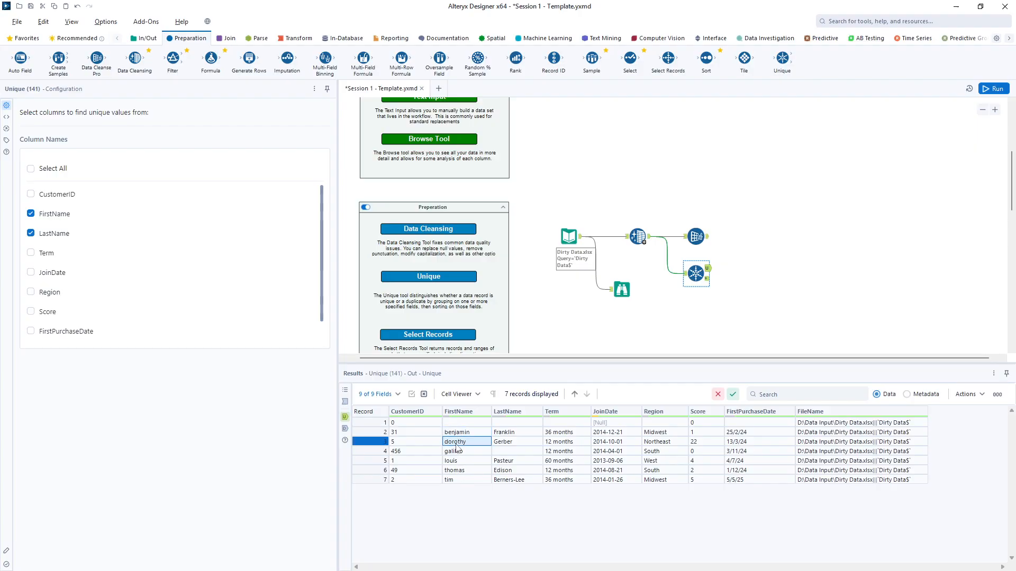
click(456, 452)
click(456, 461)
click(456, 471)
click(456, 480)
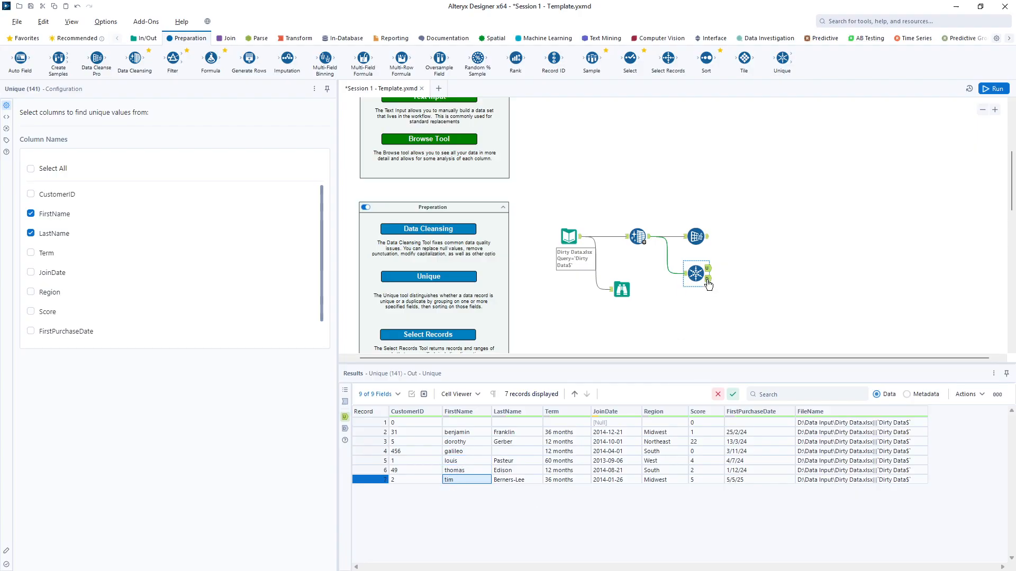
click(344, 430)
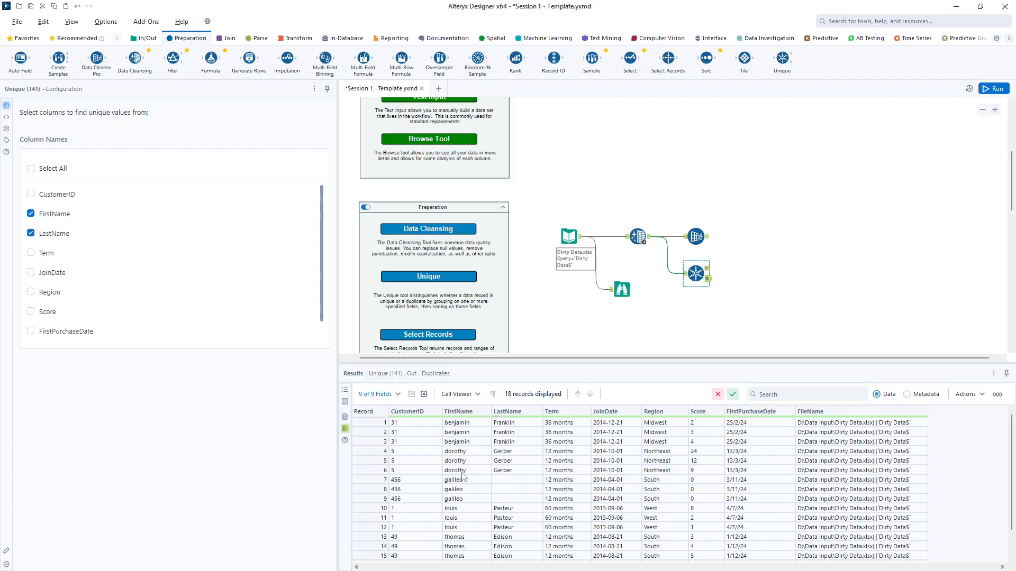
scroll(462, 476, down, 1)
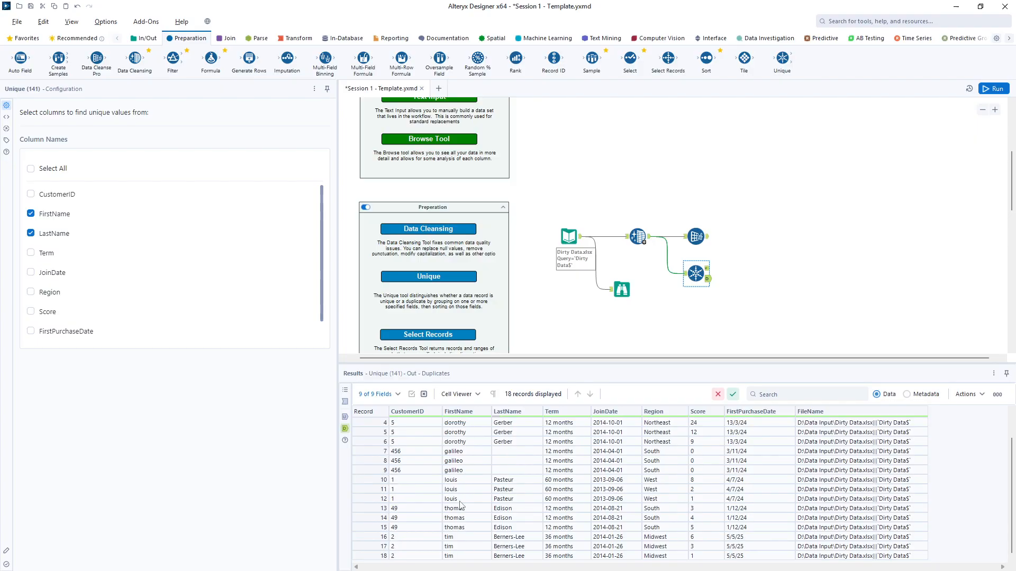
scroll(483, 469, up, 1)
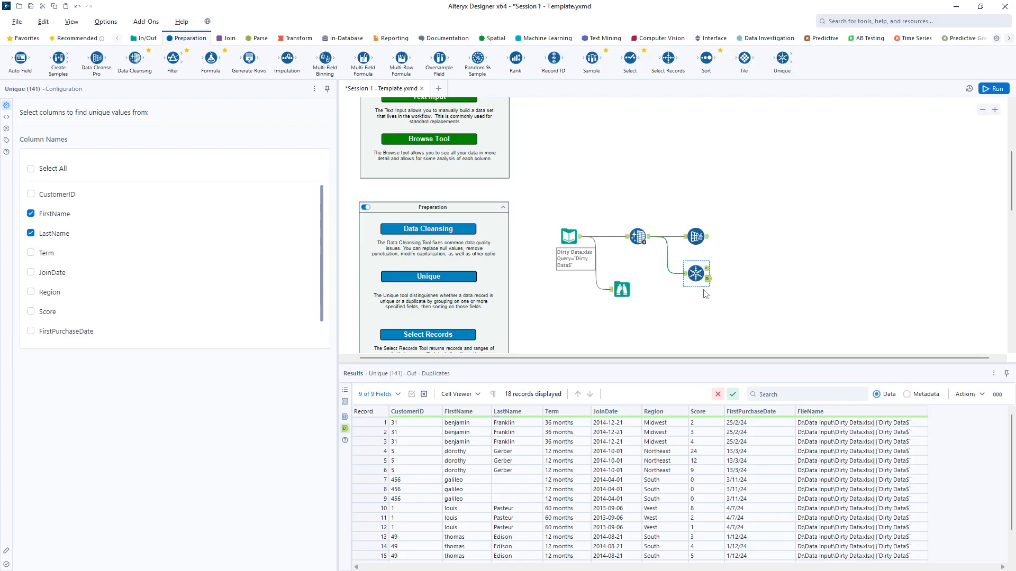
- Insert a Sort tool ahead of the Unique tool and sort by FirstName and LastName, both Ascending
drag(698, 275, 766, 287)
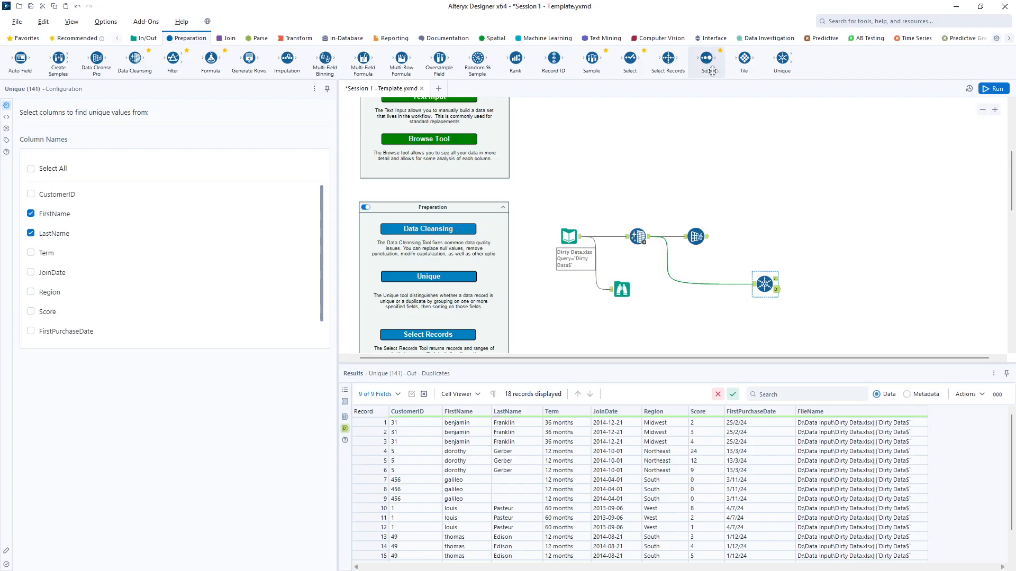
drag(710, 57, 708, 284)
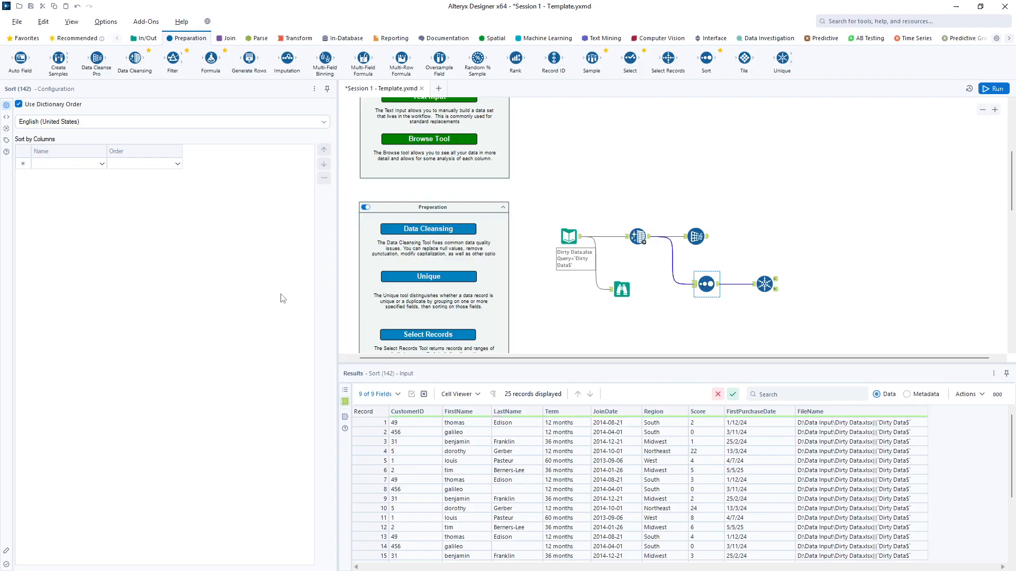
click(101, 164)
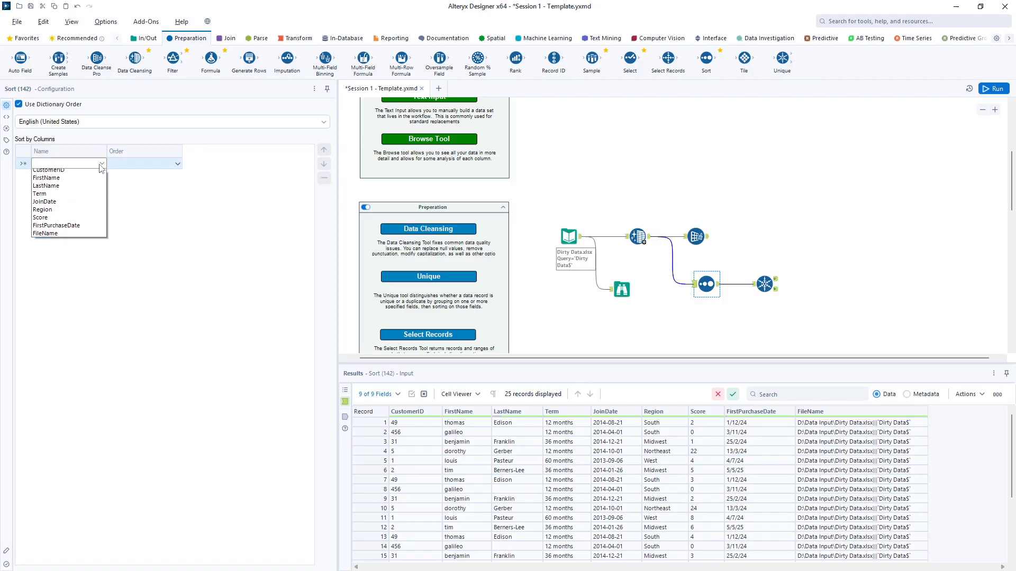
click(102, 179)
click(101, 178)
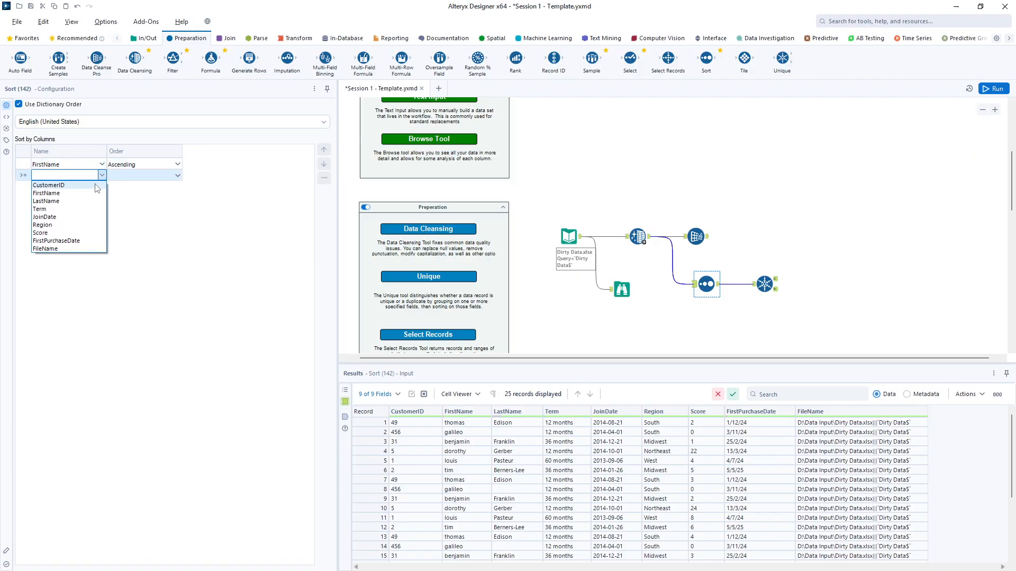
click(91, 203)
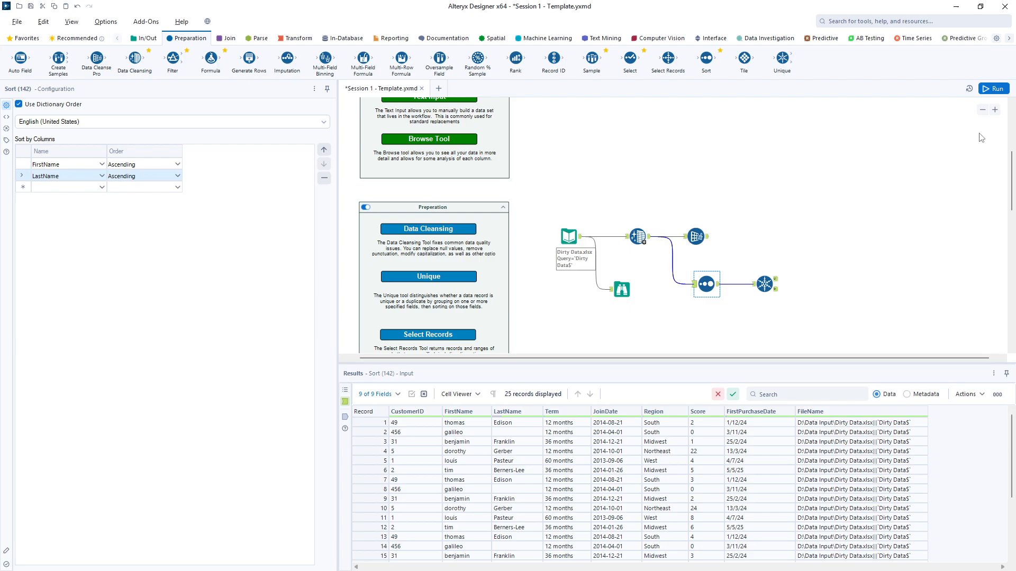
- Run the workflow and inspect the Sort output for grouped names and the order of their Score values
click(990, 90)
click(707, 286)
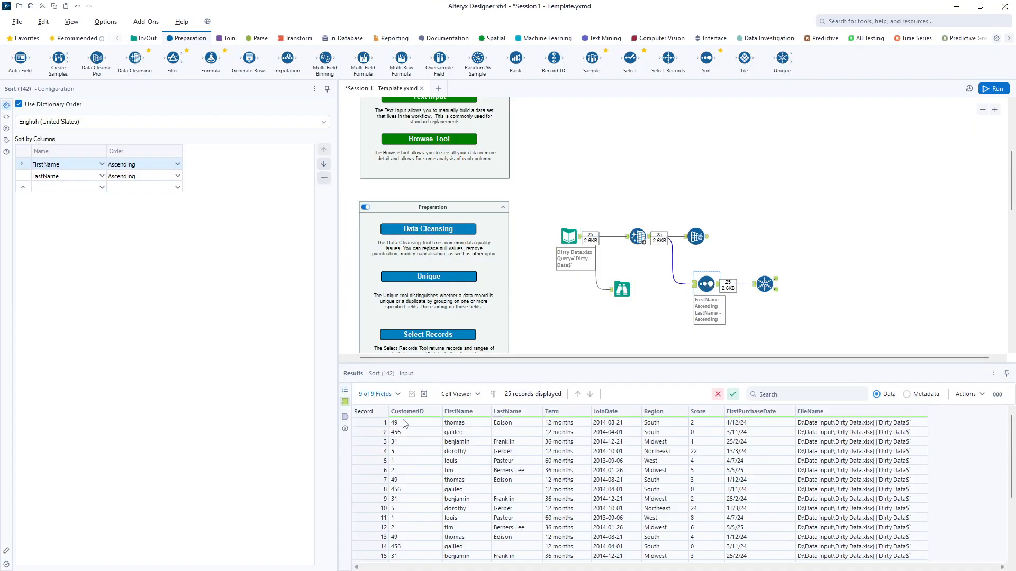
click(345, 417)
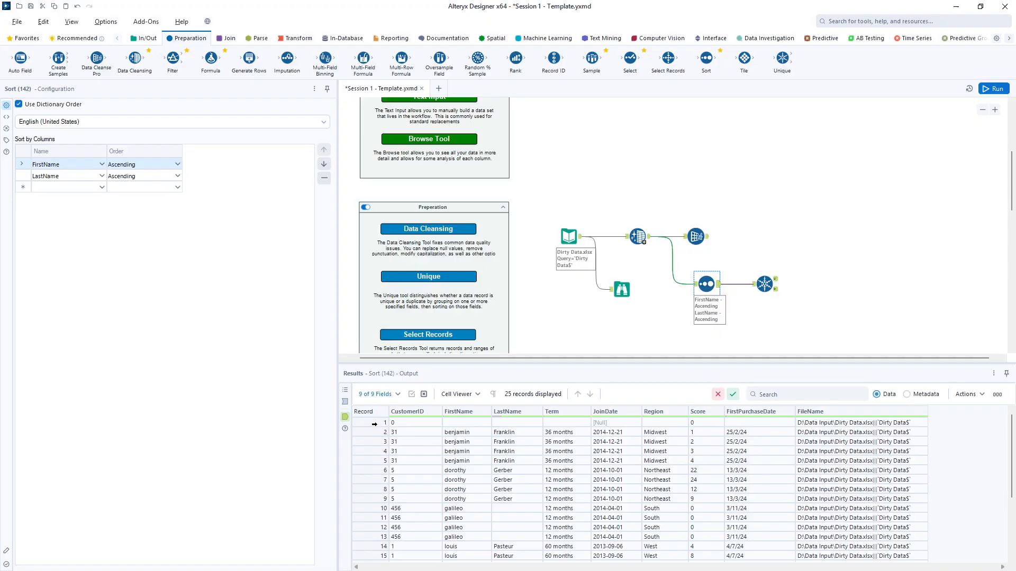
click(374, 424)
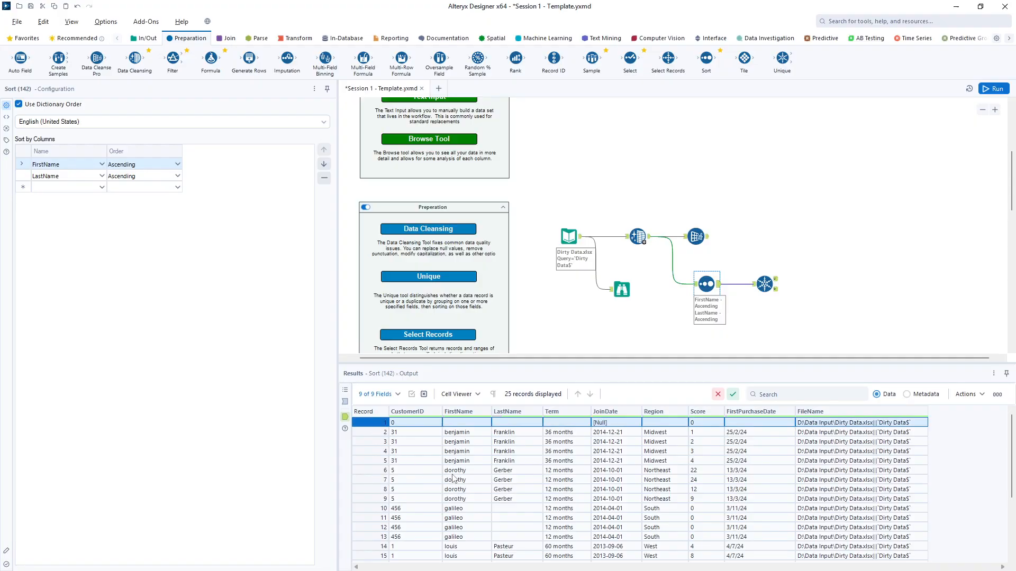
drag(472, 433, 467, 504)
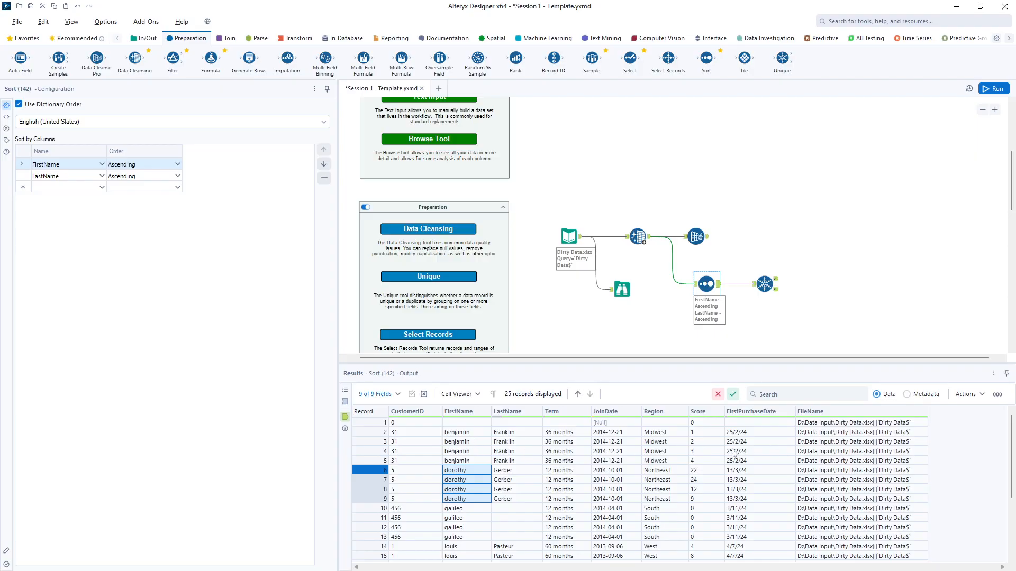
click(706, 433)
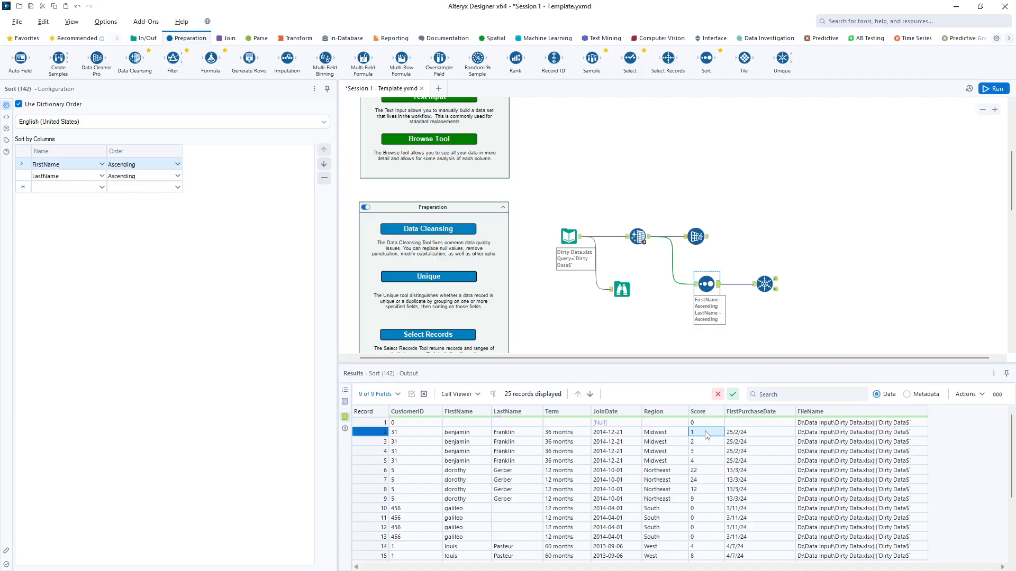
drag(706, 435, 707, 506)
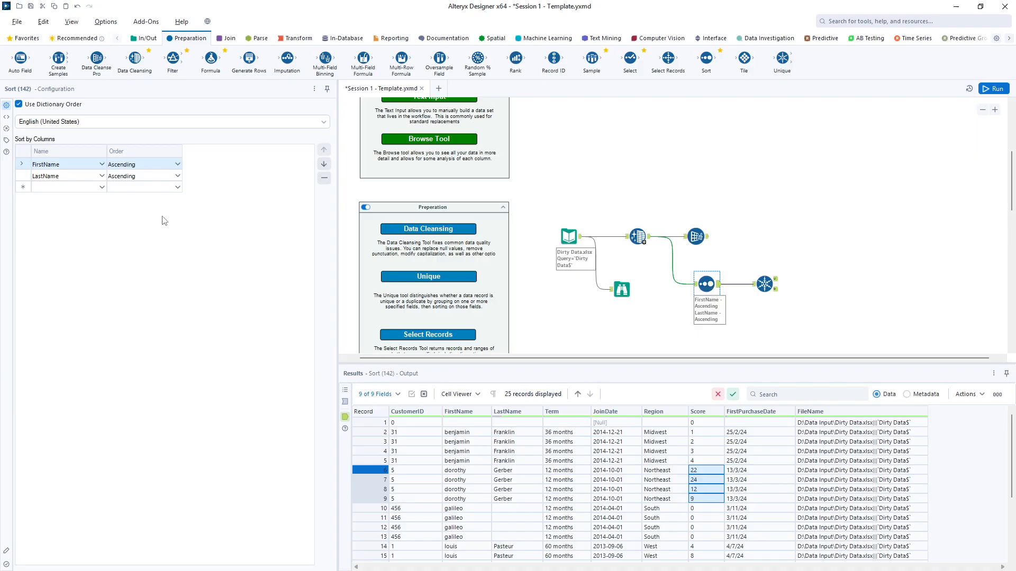
- Add Score in Descending order as the Sort tool's third sort column and run the workflow
click(102, 186)
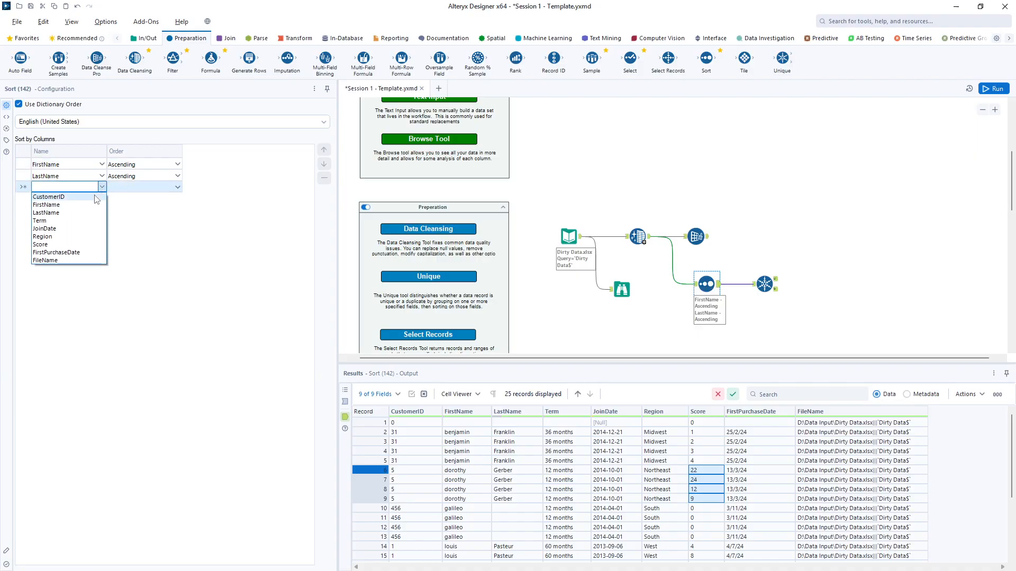
click(79, 245)
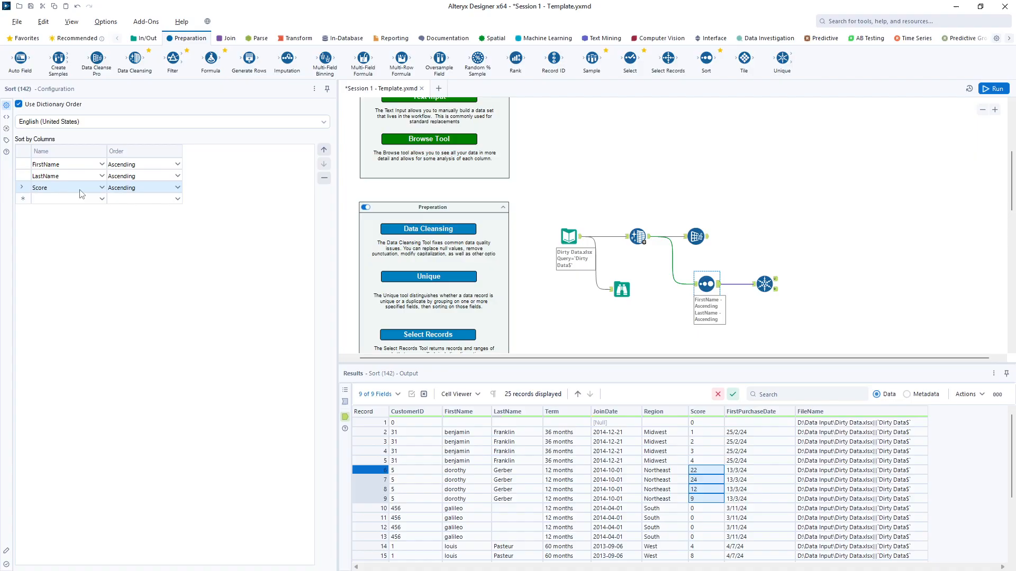
click(132, 190)
click(136, 204)
click(835, 217)
key(ctrl+r)
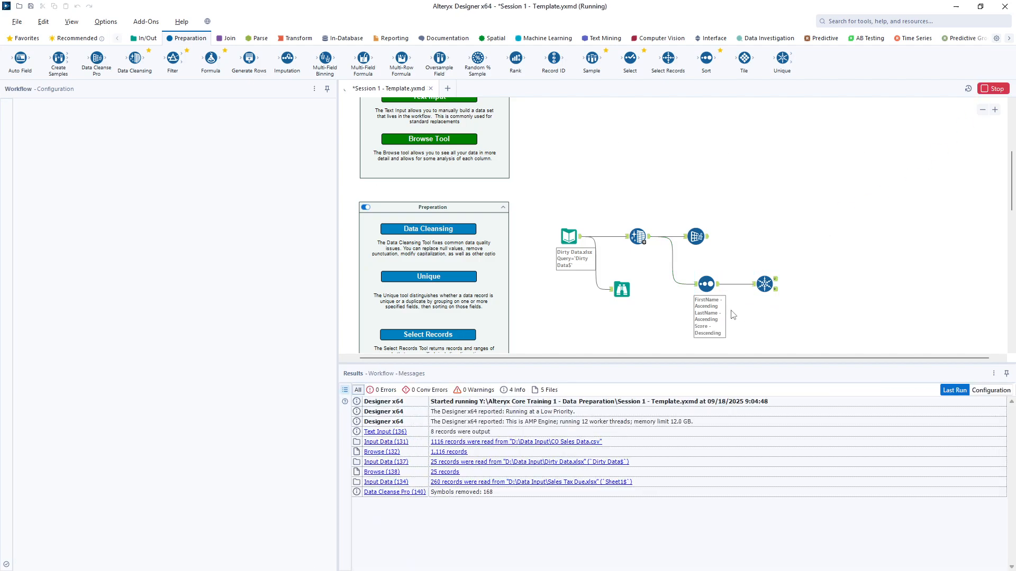
- Check the Score values in the Sort output and in the Unique tool's unique output
click(718, 287)
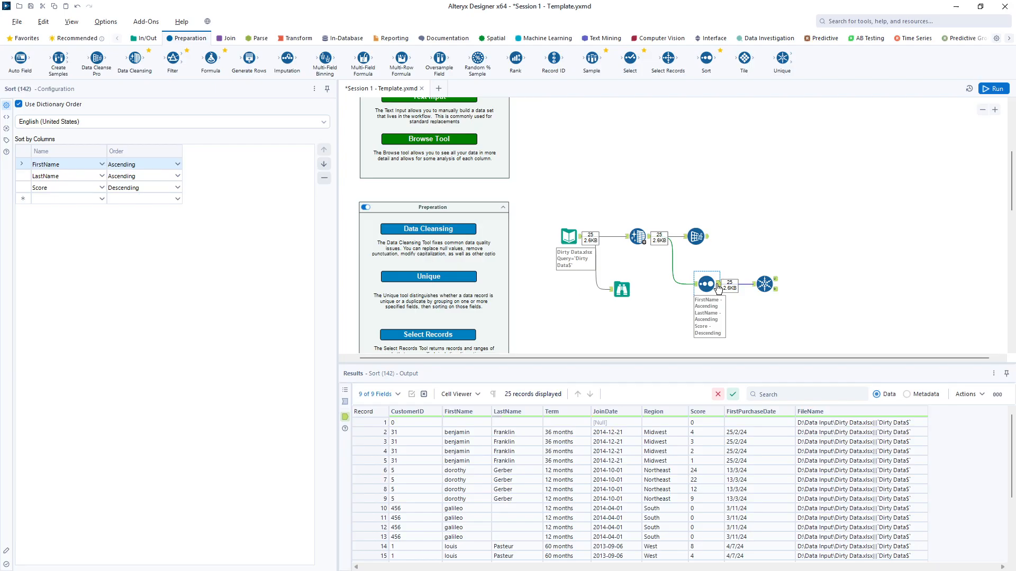
click(696, 432)
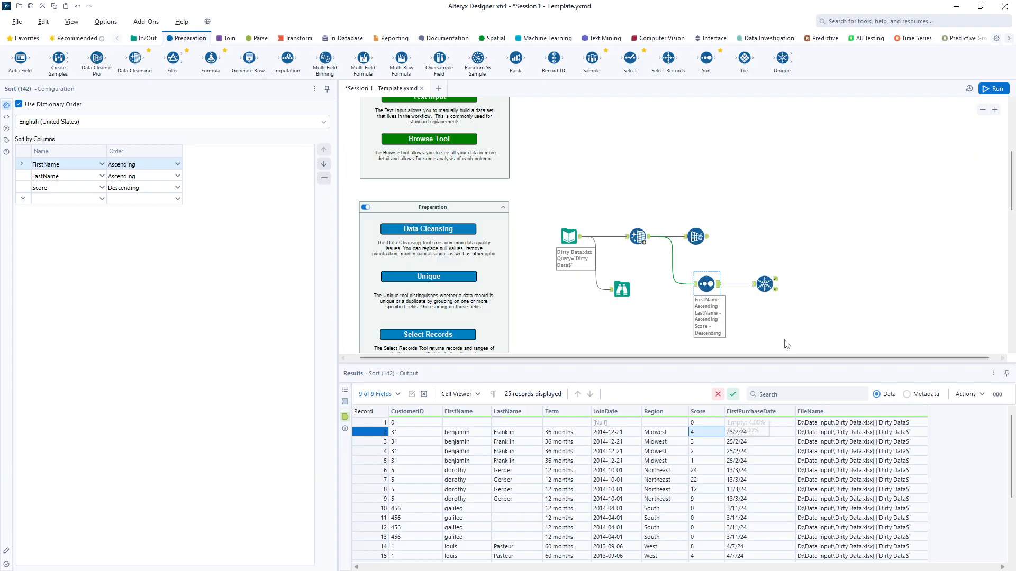
click(778, 284)
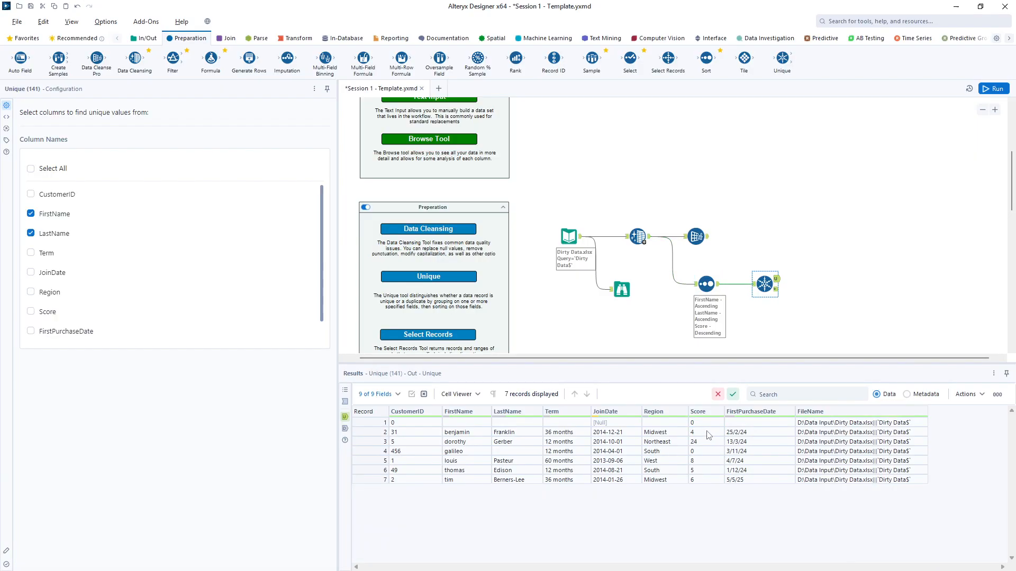
drag(697, 433, 702, 481)
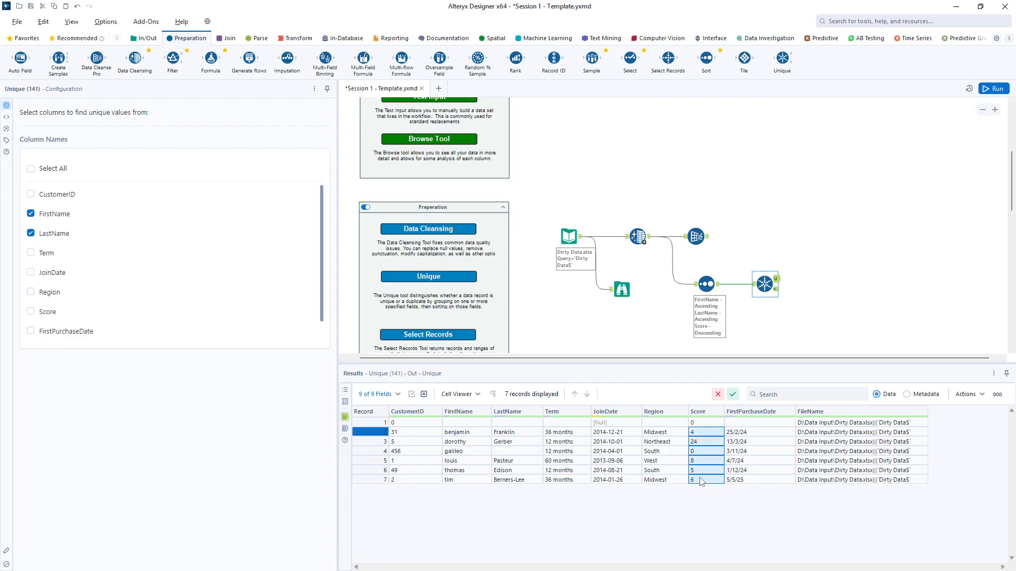
- Set the Score order in the Sort tool to Ascending and rerun the workflow
click(707, 285)
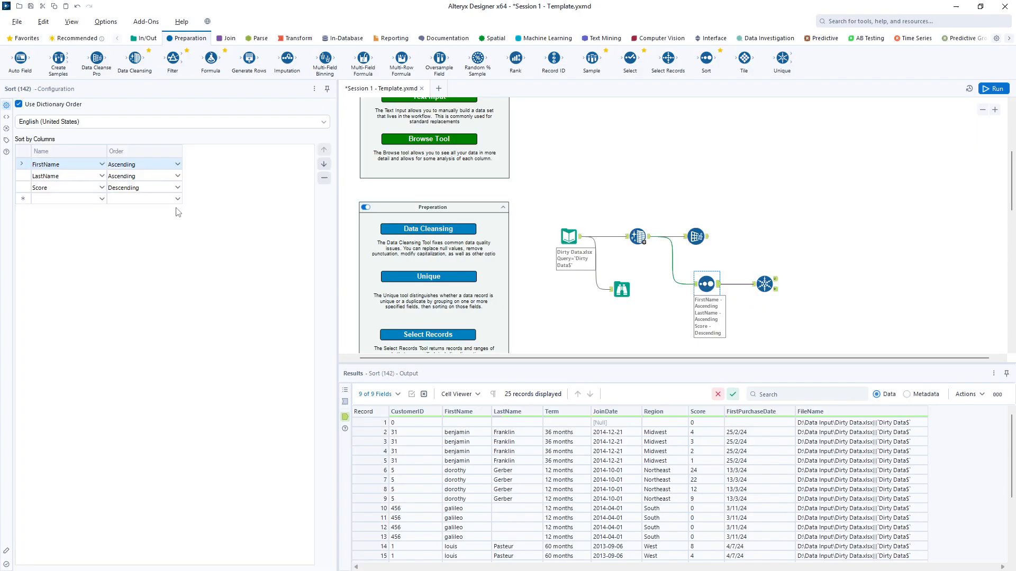
click(178, 188)
click(127, 197)
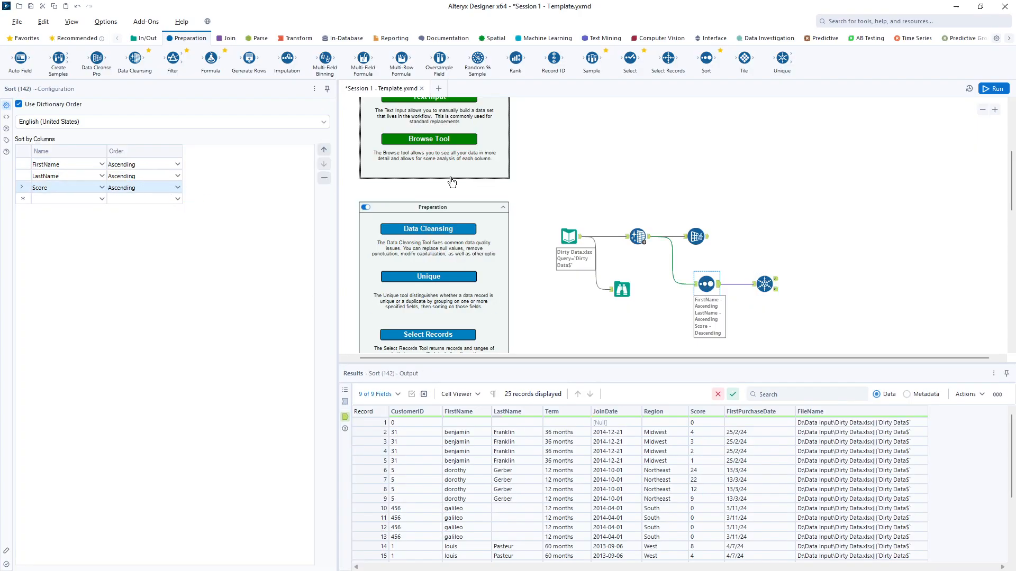
click(993, 88)
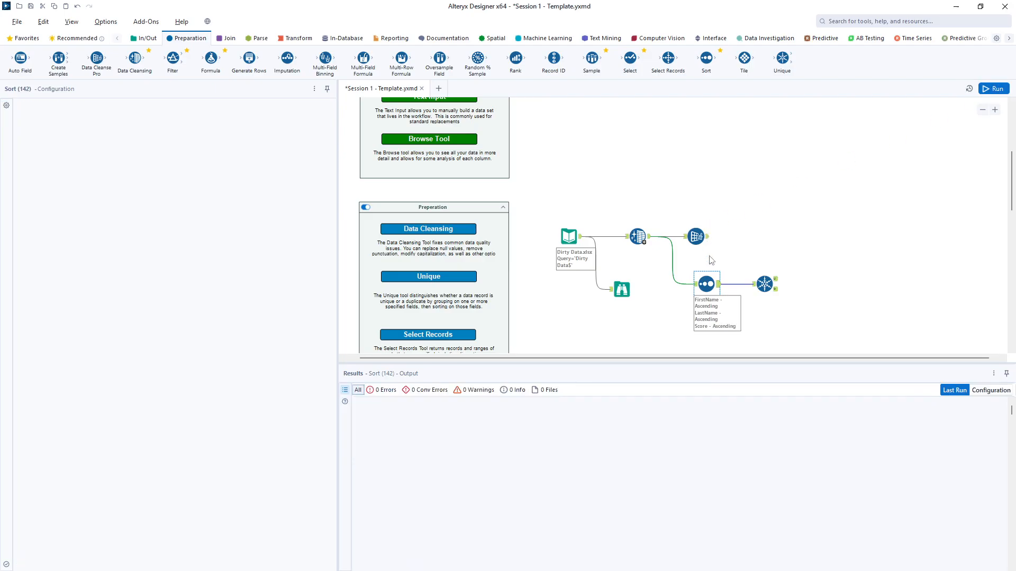
- Compare the Score values of the re-sorted data with those kept in the unique output, focusing on the first record of each name
click(709, 285)
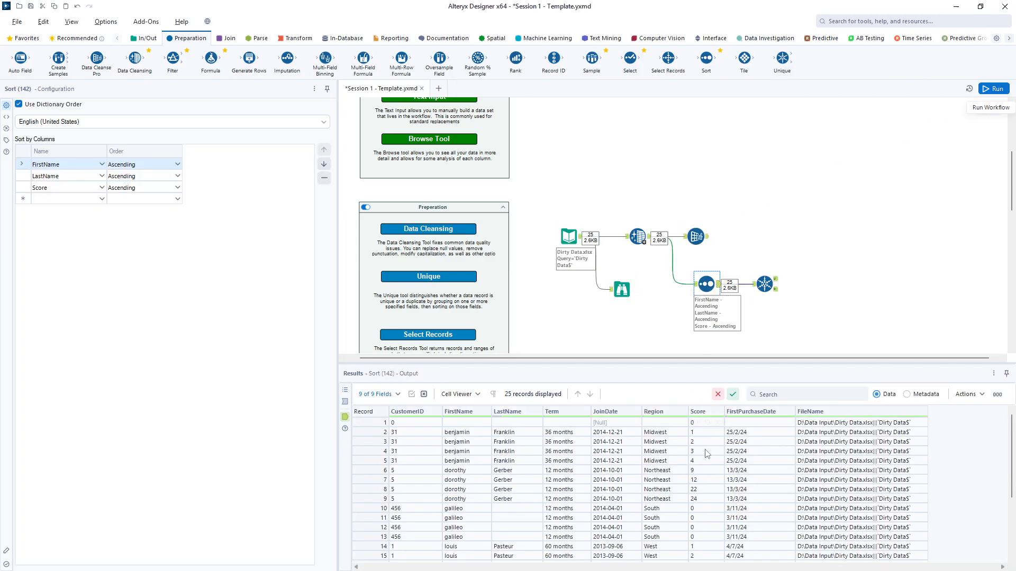
click(776, 284)
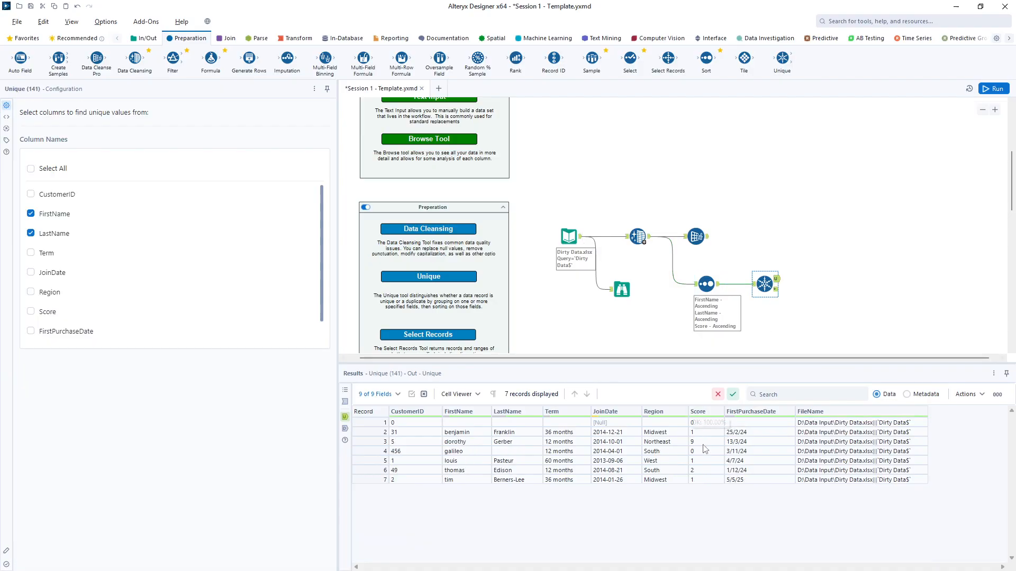
drag(706, 432, 710, 505)
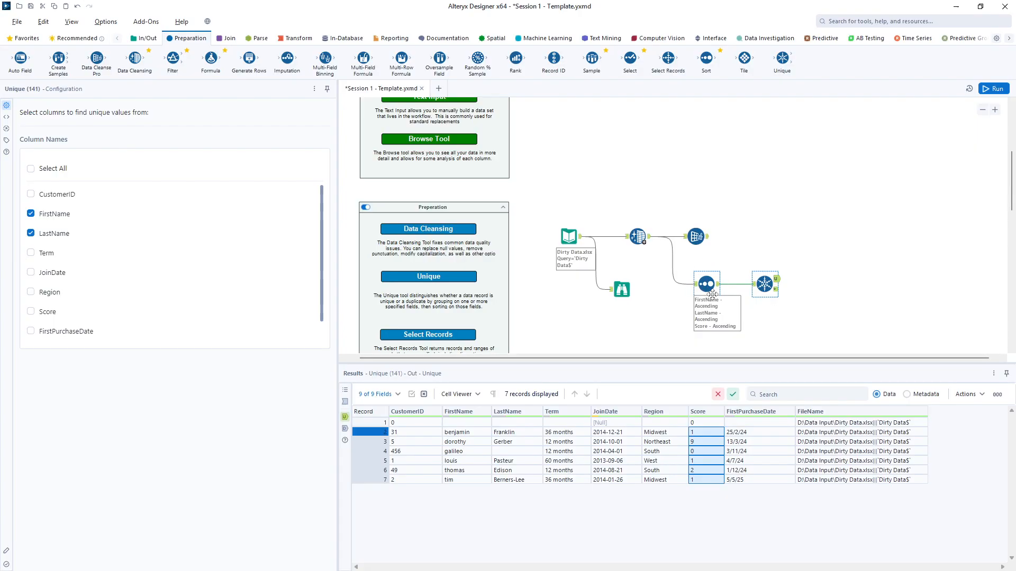
scroll(712, 295, down, 1)
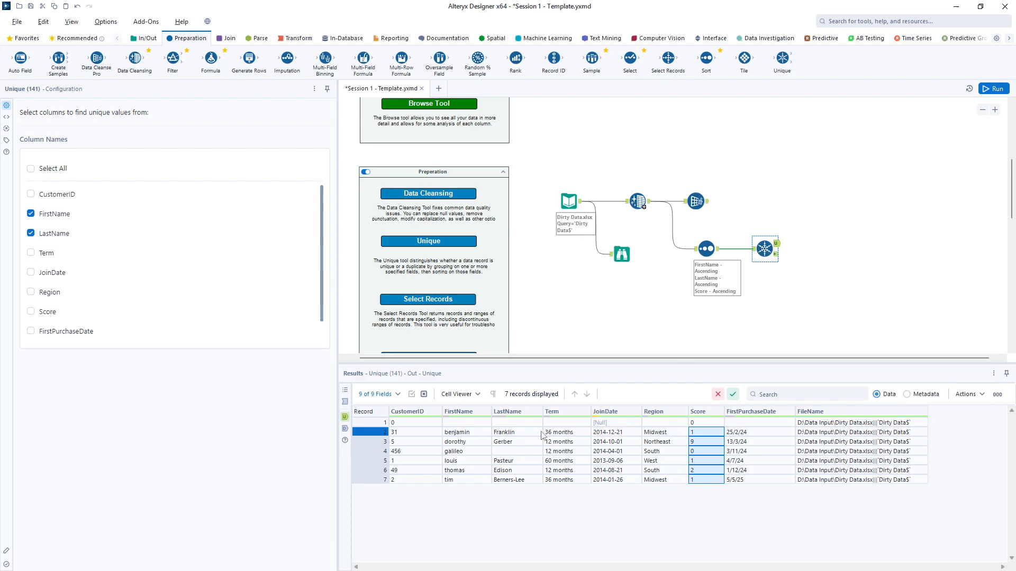
click(708, 249)
click(367, 432)
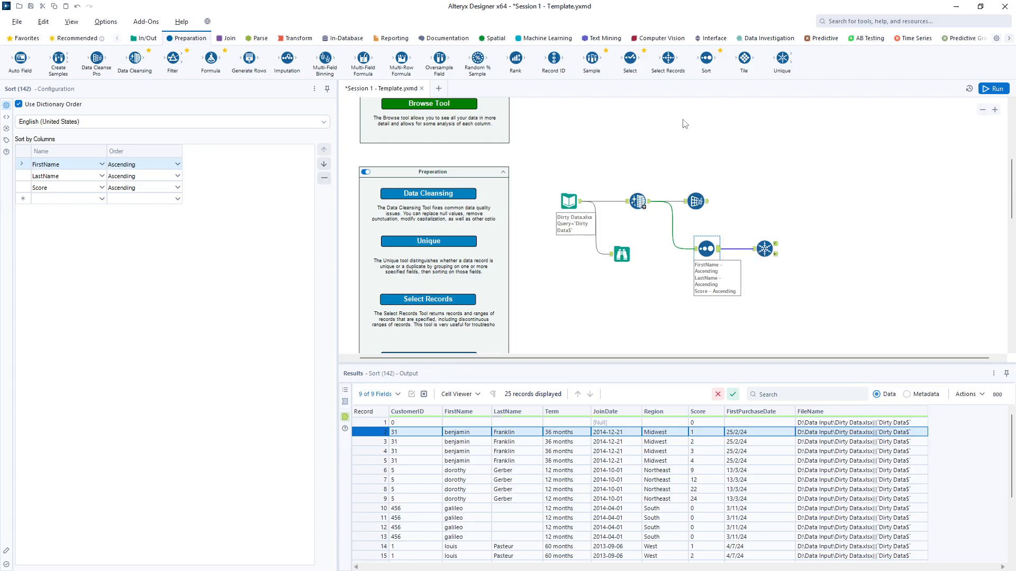
- Connect a Select Records tool to the Sort output with the record range 2+, and run the workflow
drag(668, 60, 766, 320)
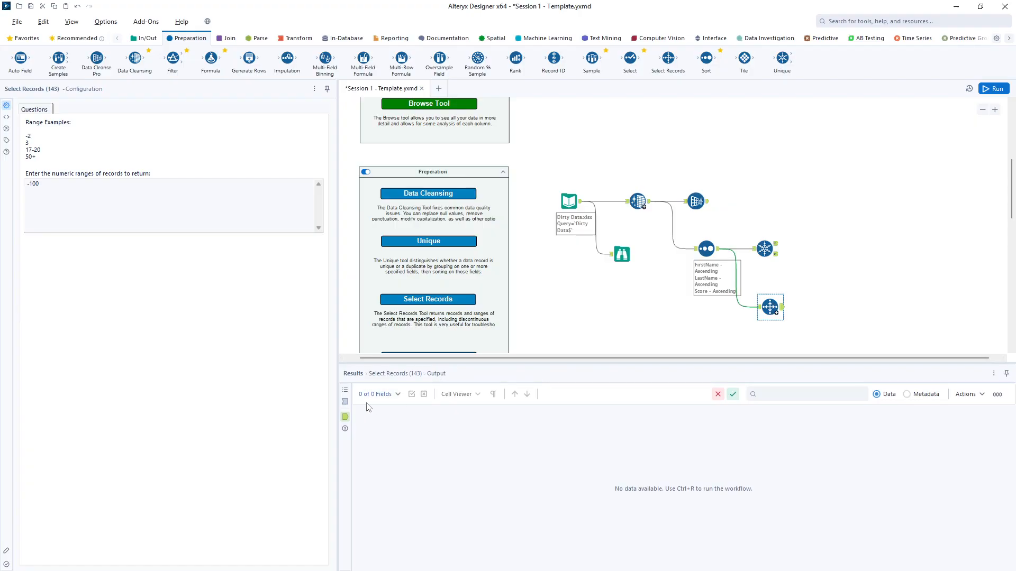
click(345, 402)
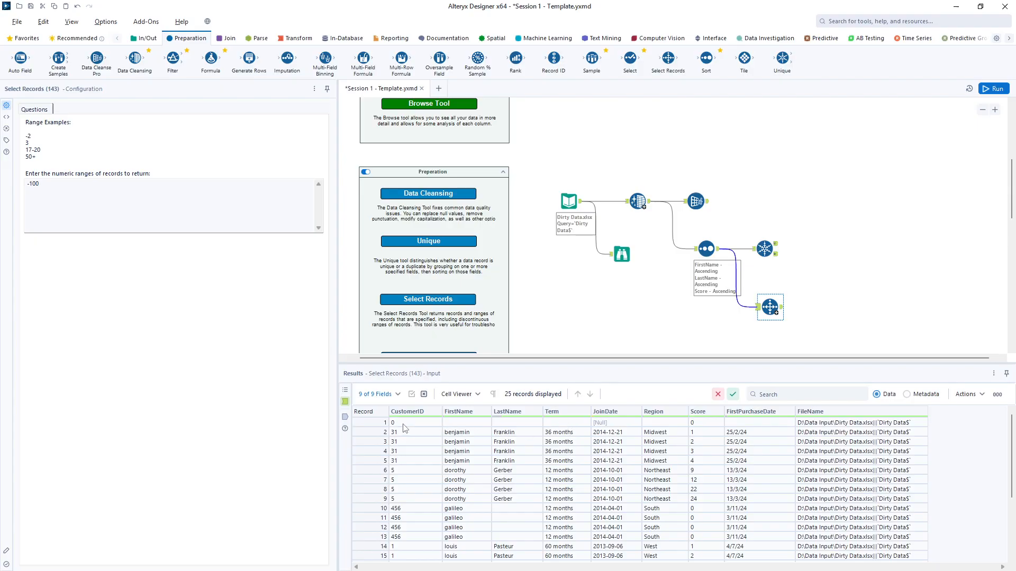
click(49, 185)
drag(50, 185, 24, 186)
text(2+)
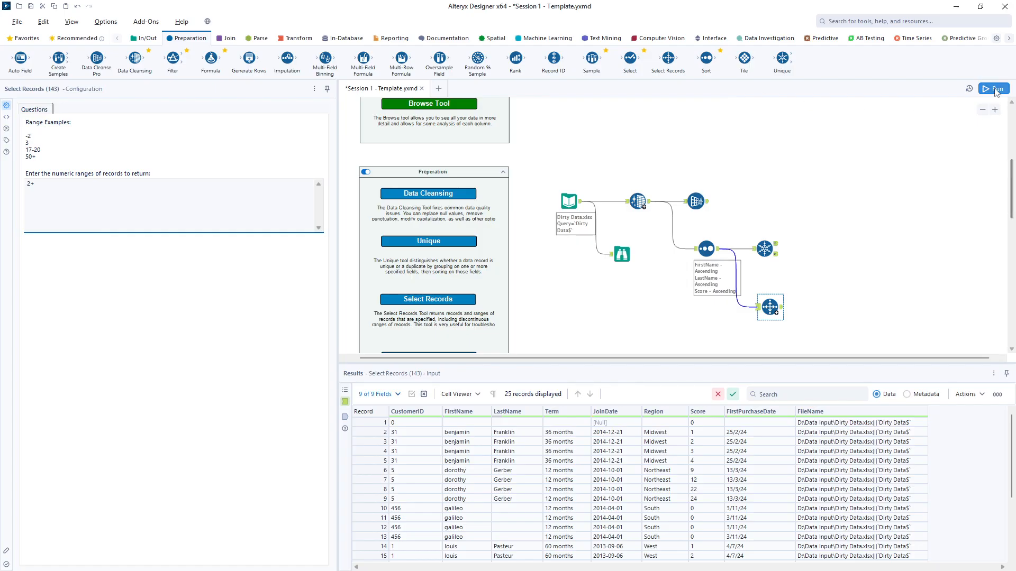
click(913, 172)
click(993, 88)
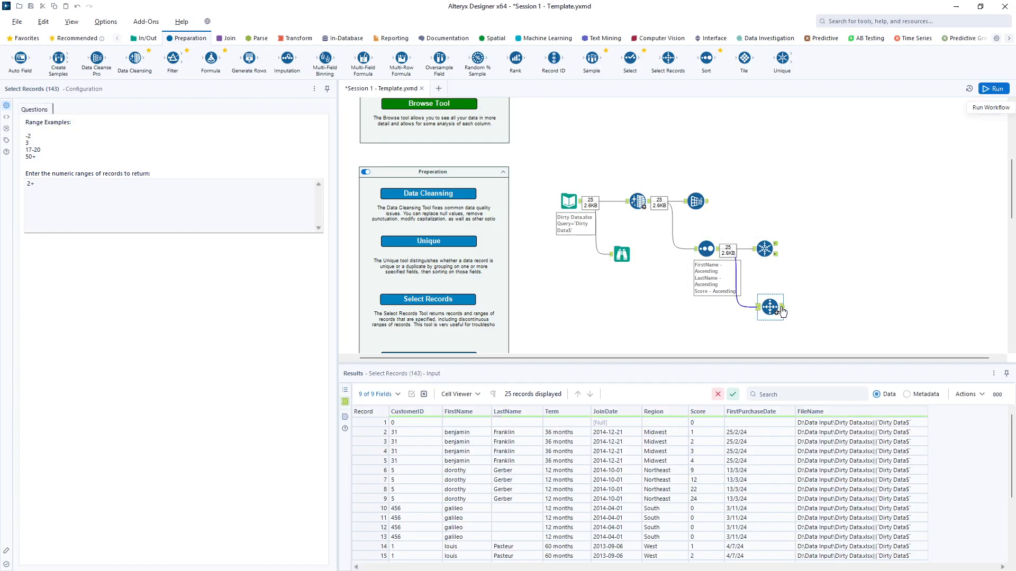
- Change the record range in the Select Records tool to 2-5 and run the workflow
click(345, 402)
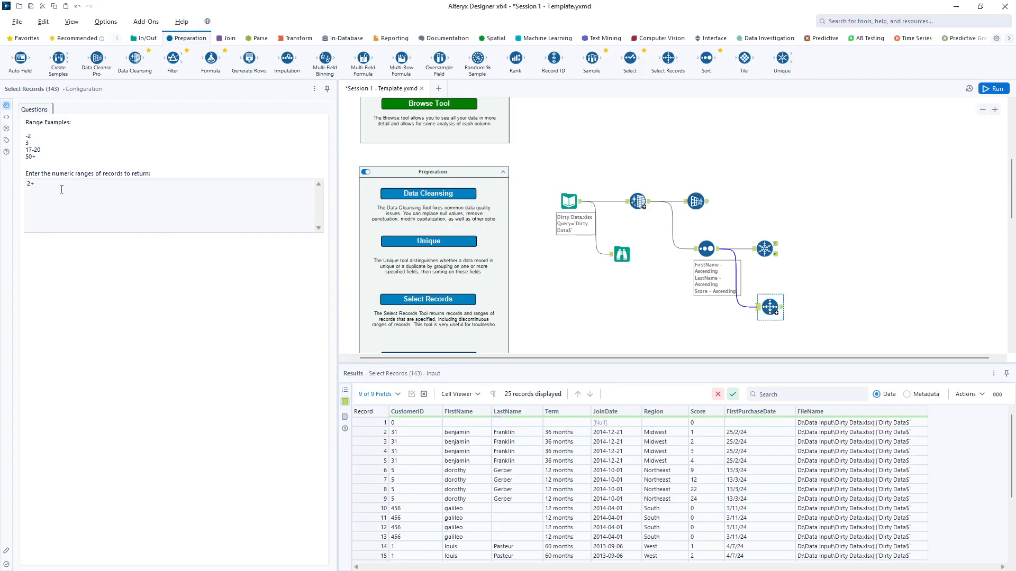
click(40, 185)
click(993, 88)
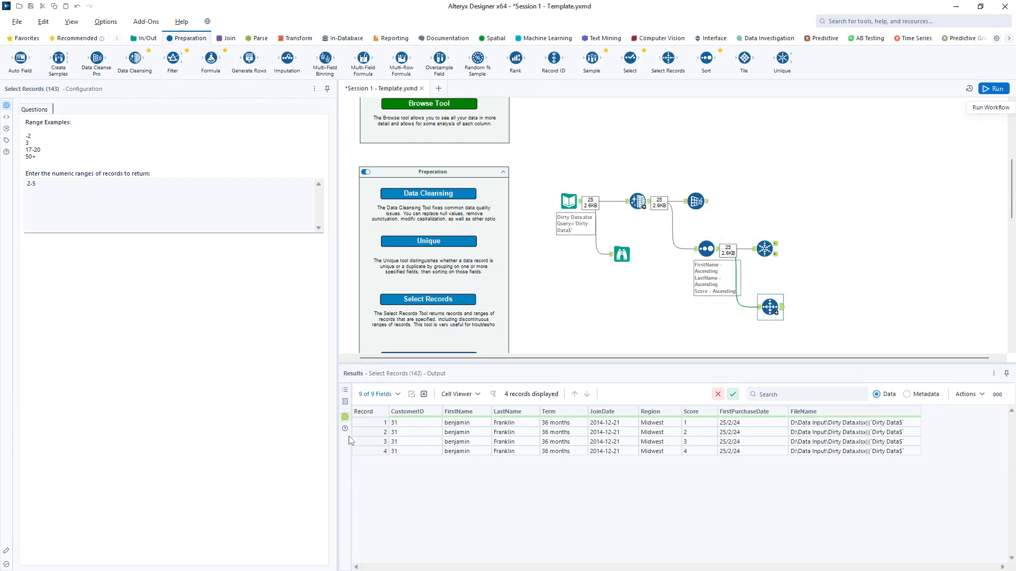
- Add the range 10-13 on a second line of the Select Records tool and rerun the workflow
click(345, 401)
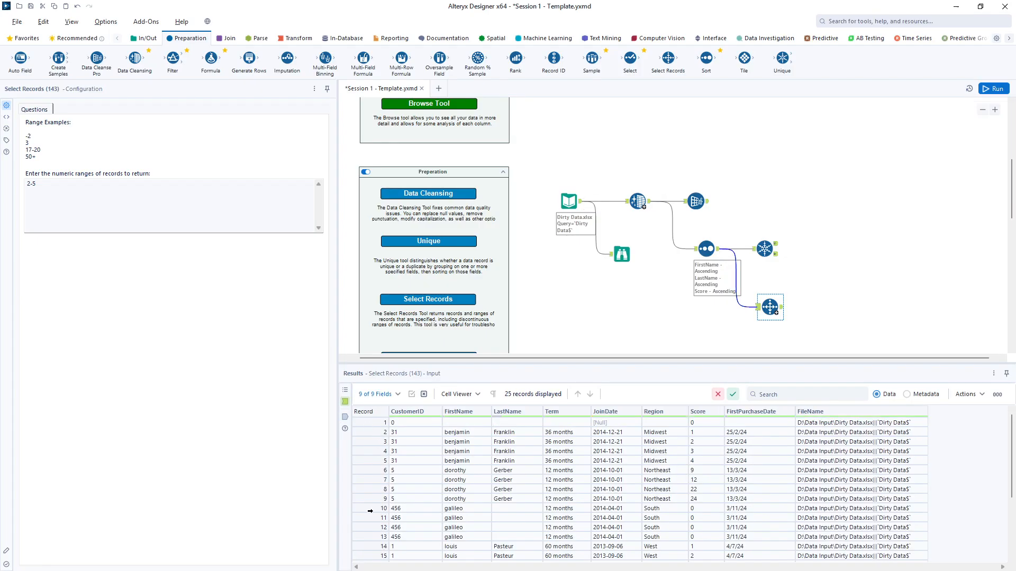
drag(376, 508, 376, 537)
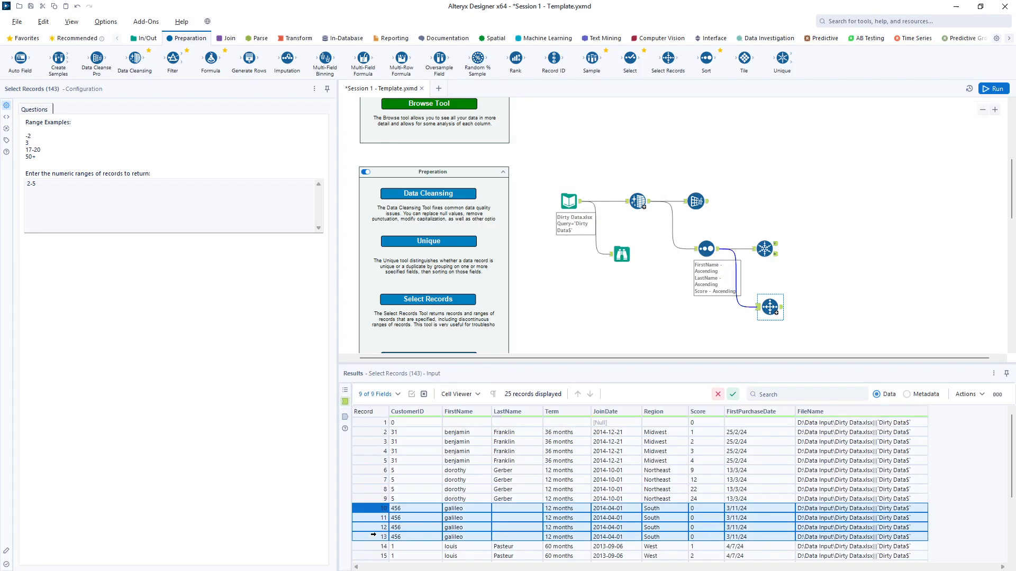
click(43, 185)
key(Return)
text(10-13)
click(994, 89)
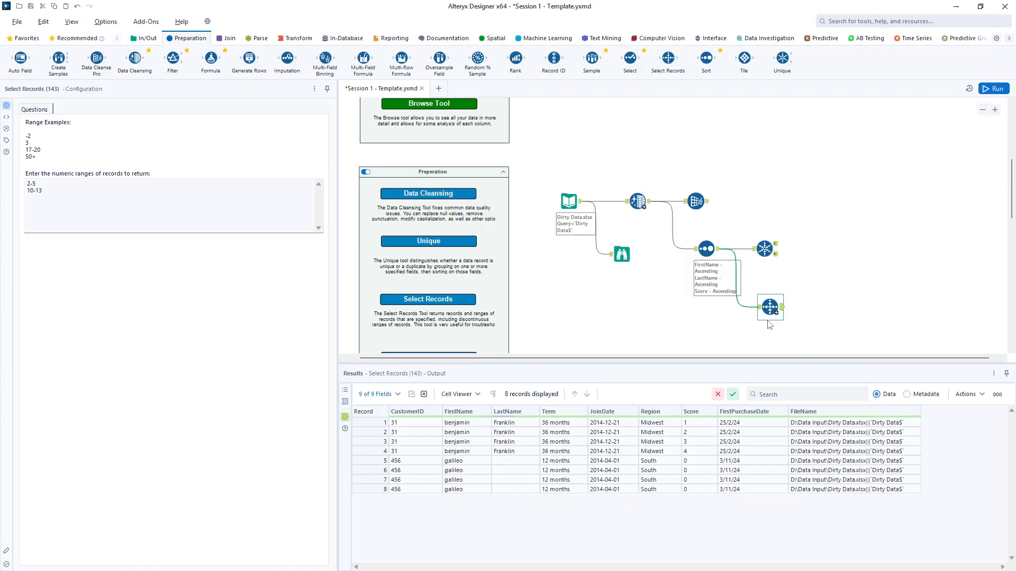
- Place an Input Data tool beside the Select description and connect it to Sheet1 of D:\Data Input\Sales Tax Due.xlsx
scroll(770, 325, down, 1)
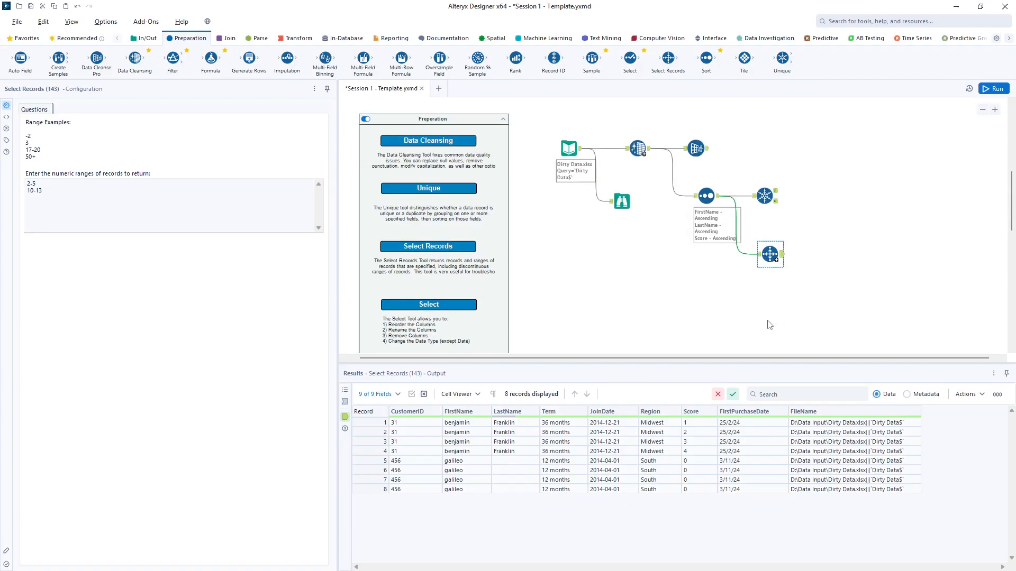
scroll(770, 325, down, 3)
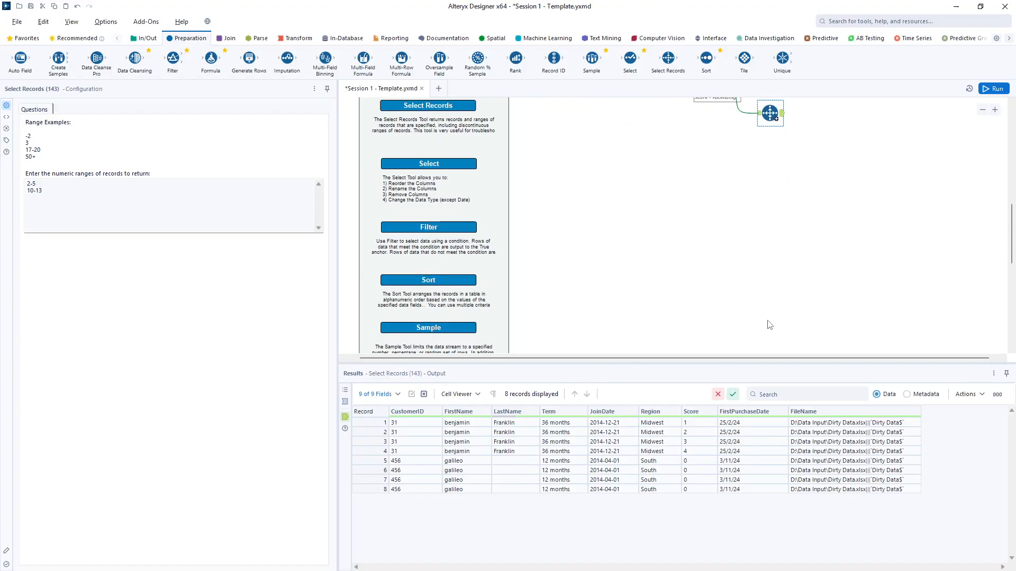
scroll(770, 325, down, 1)
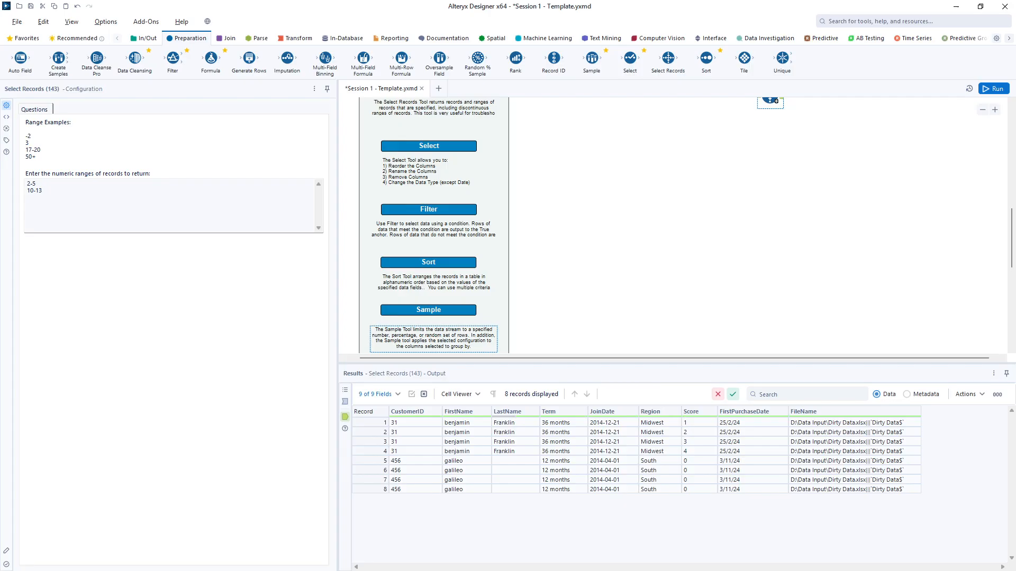
click(145, 41)
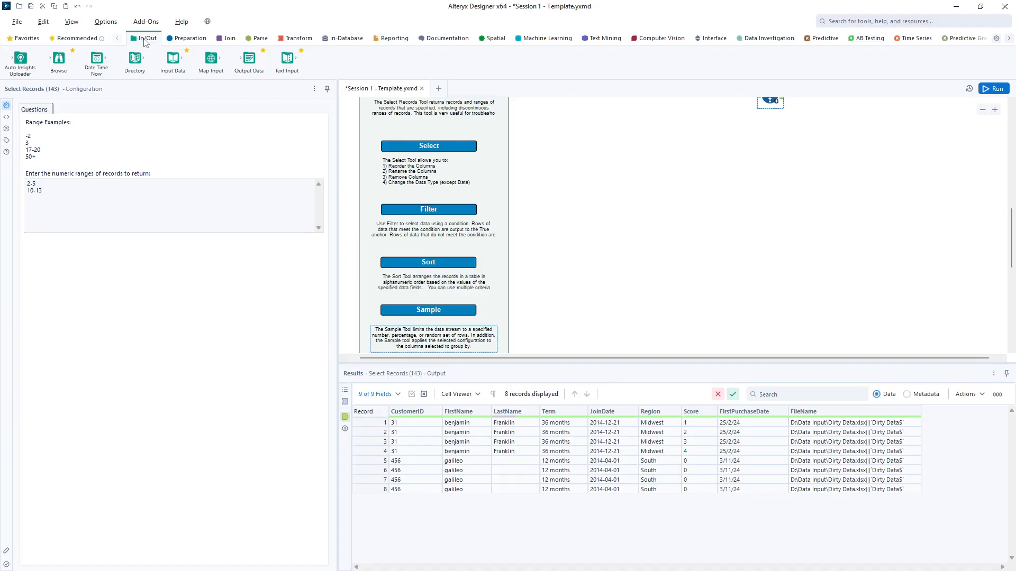
drag(173, 58, 547, 180)
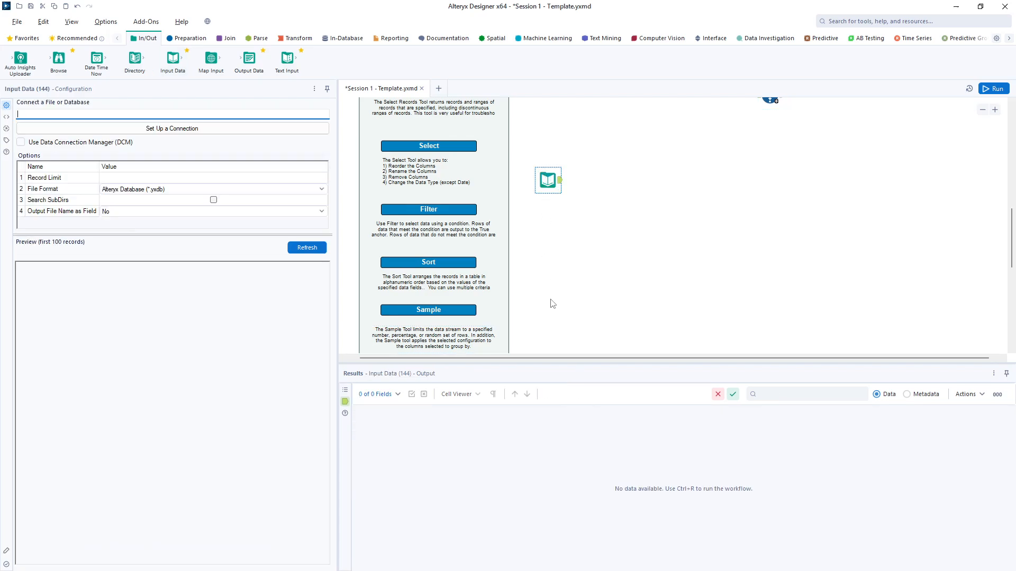
click(160, 129)
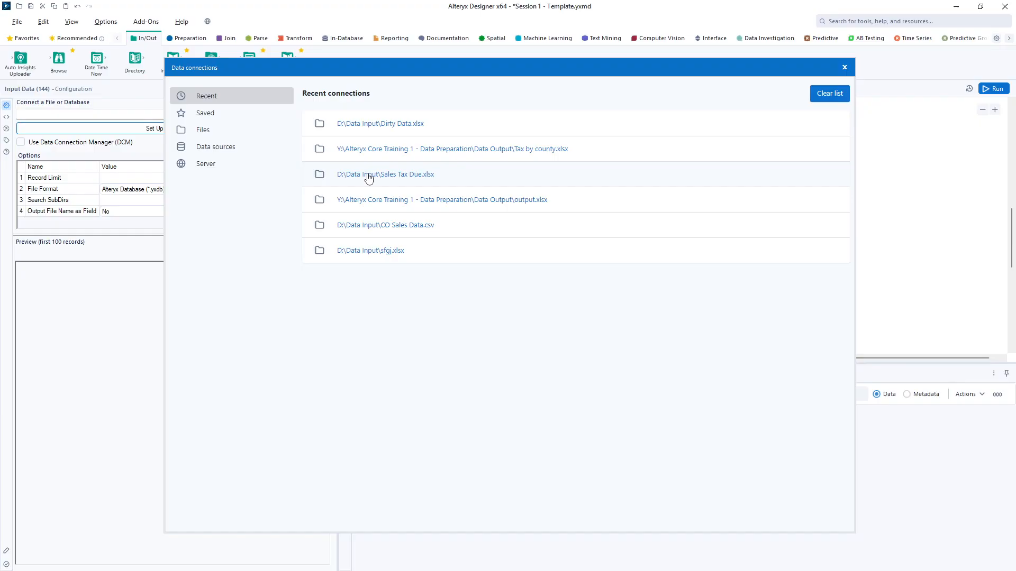
click(369, 178)
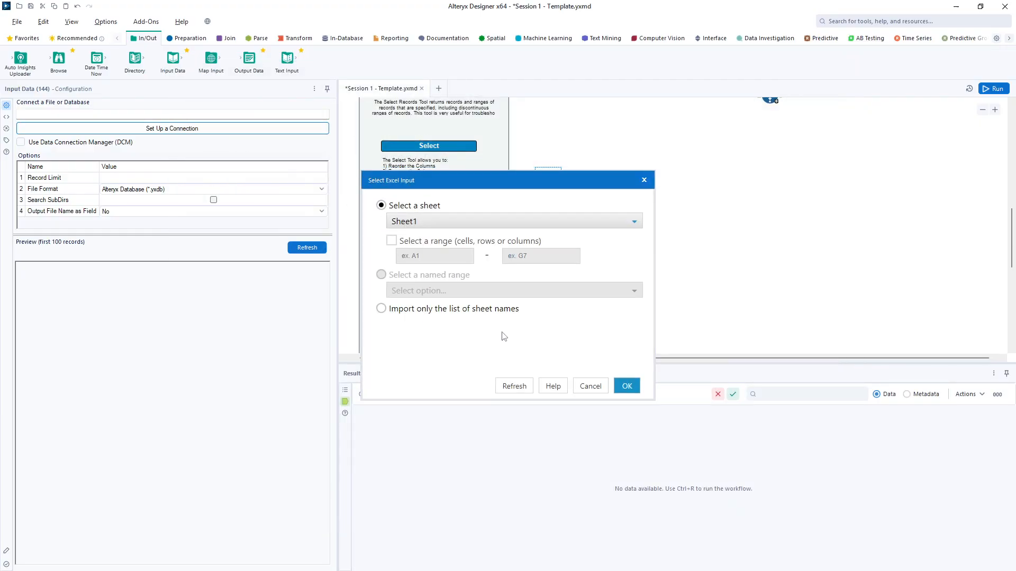
click(626, 386)
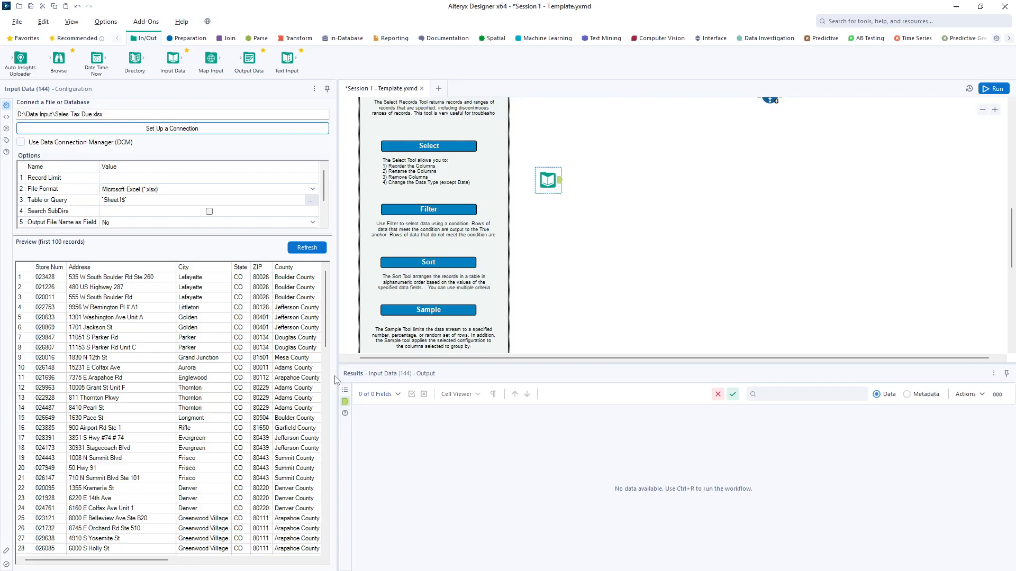
- Run the workflow and review the columns of the Sales Tax Due.xlsx input, through to Total_Taxes_Due
click(781, 162)
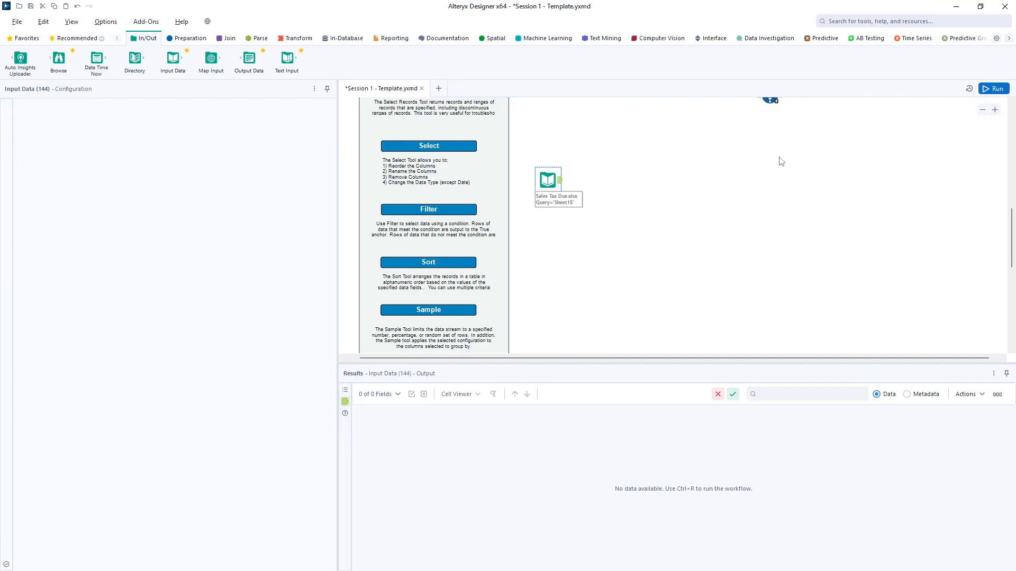
key(ctrl+r)
click(547, 179)
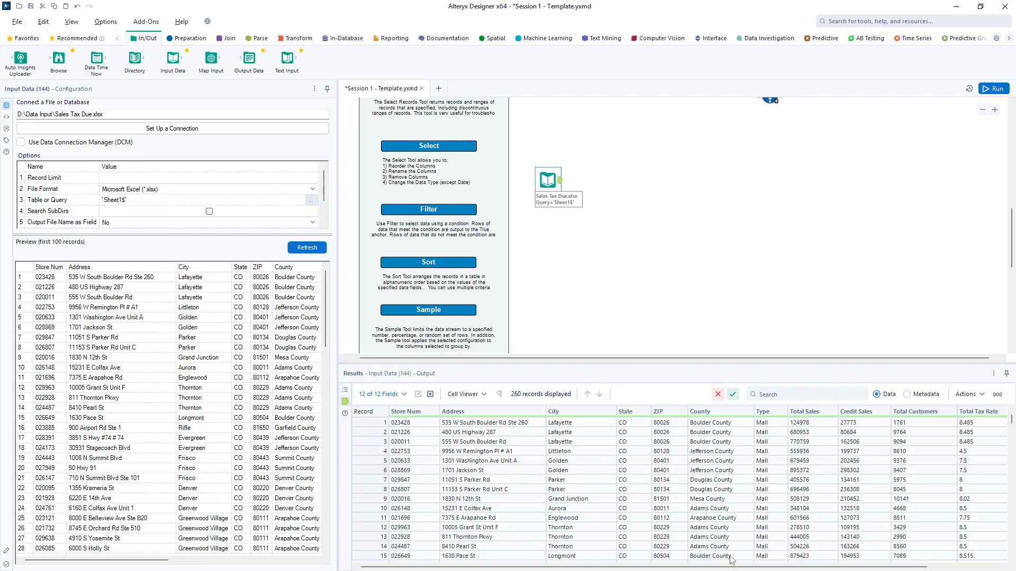
scroll(732, 556, right, 3)
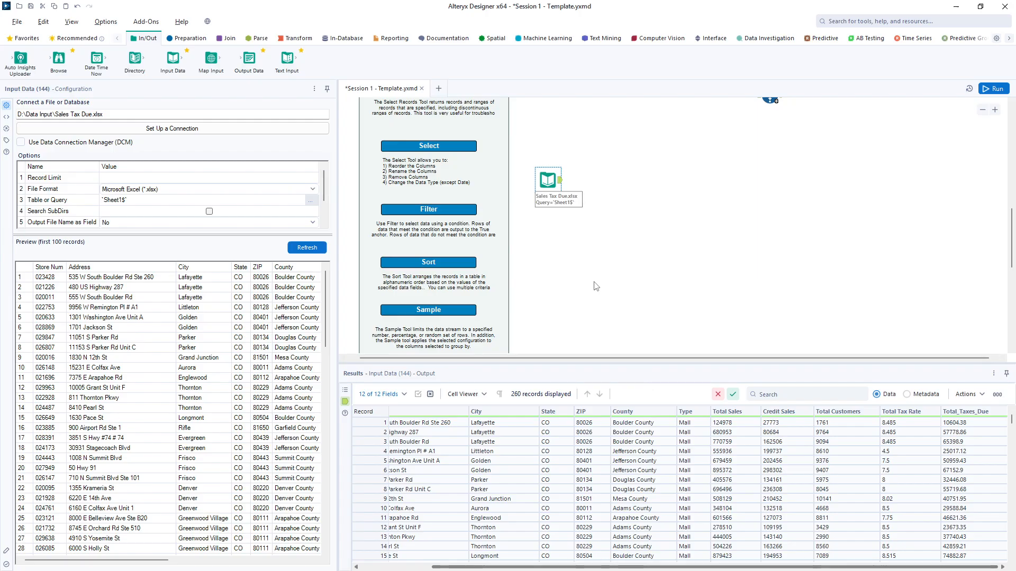
- Connect a Select tool to the output of the Sales Tax Due.xlsx input
click(190, 39)
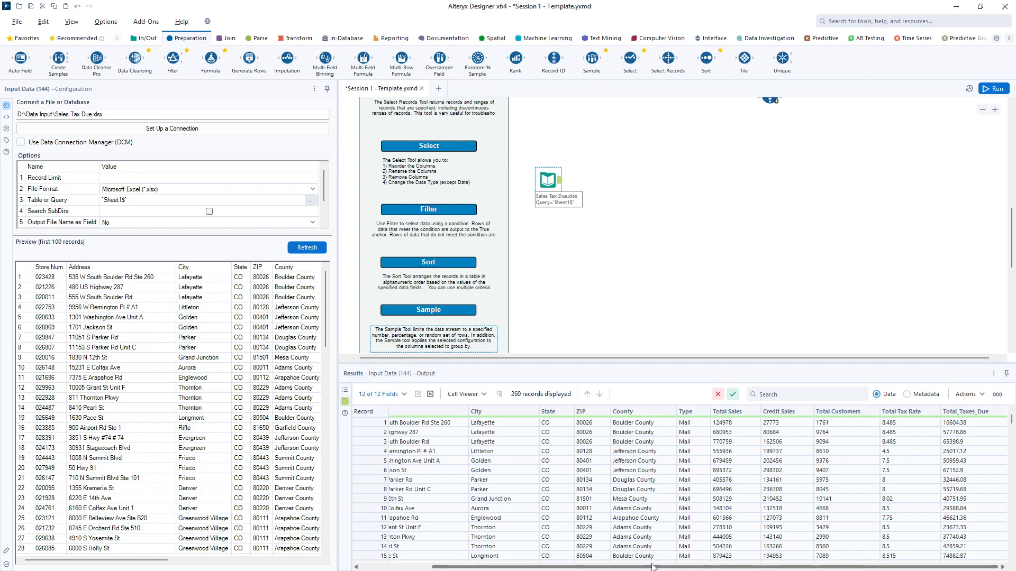
drag(654, 567, 676, 569)
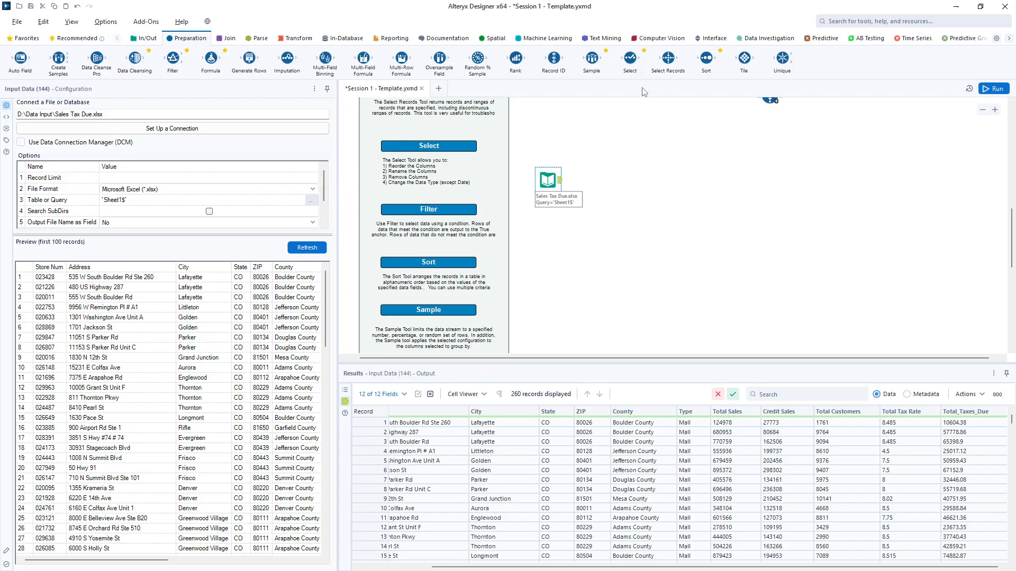
click(643, 50)
click(24, 40)
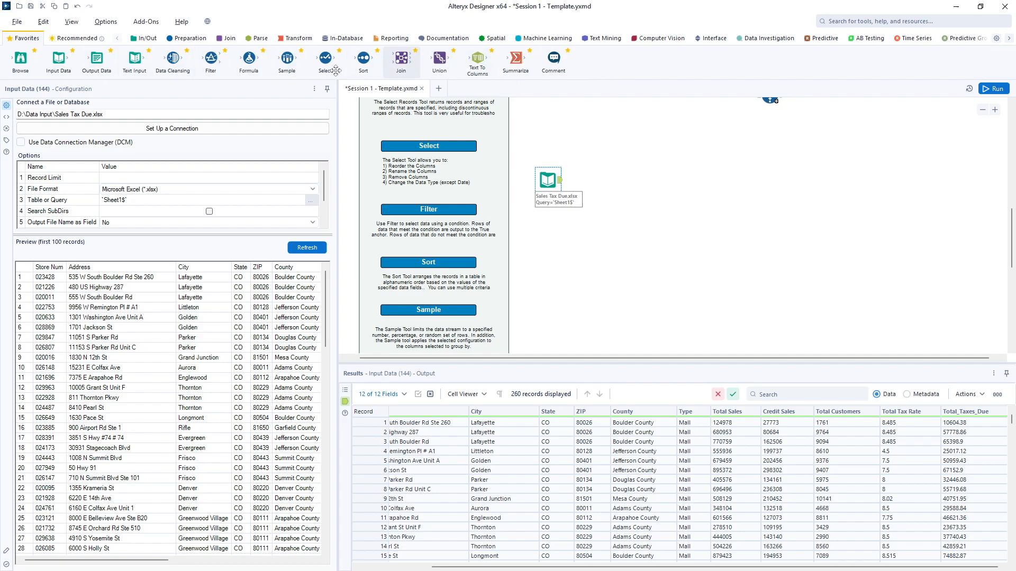
click(186, 40)
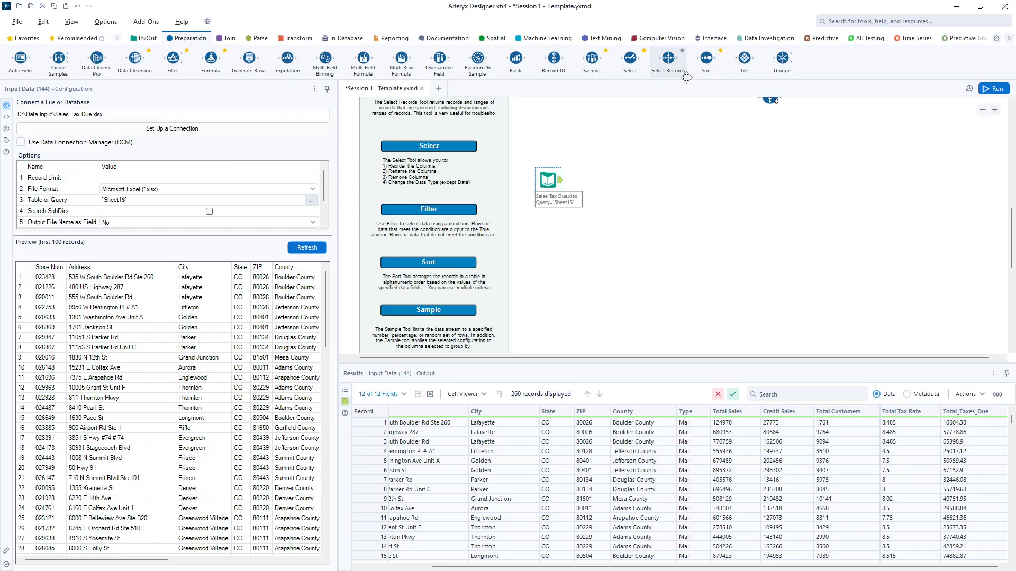
drag(634, 61, 614, 178)
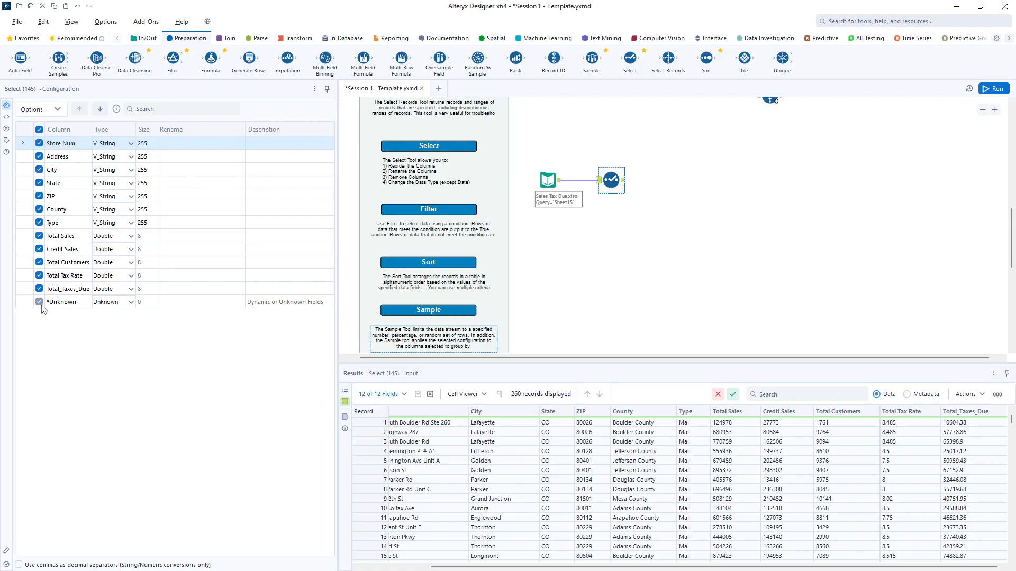
- Exclude Type, Total Sales, Credit Sales, Total Customers and Total Tax Rate in the Select tool, run the workflow and show its output
click(39, 223)
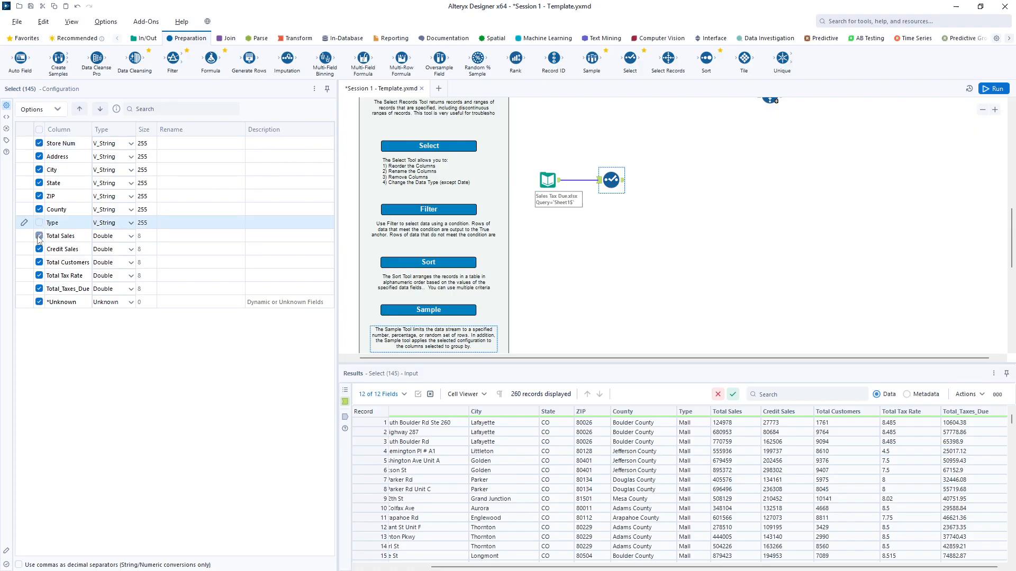
click(40, 236)
click(39, 249)
click(39, 262)
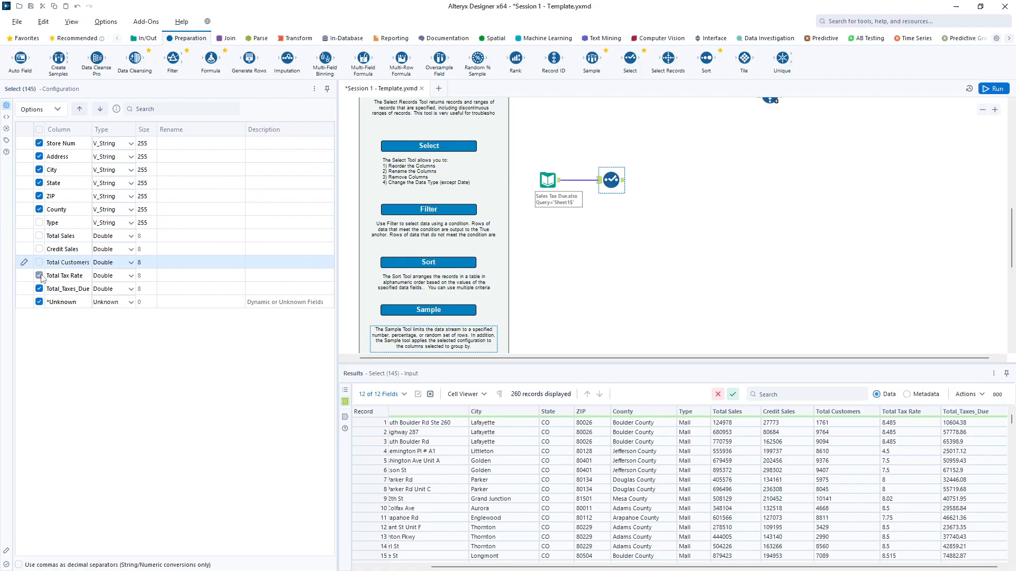
click(39, 276)
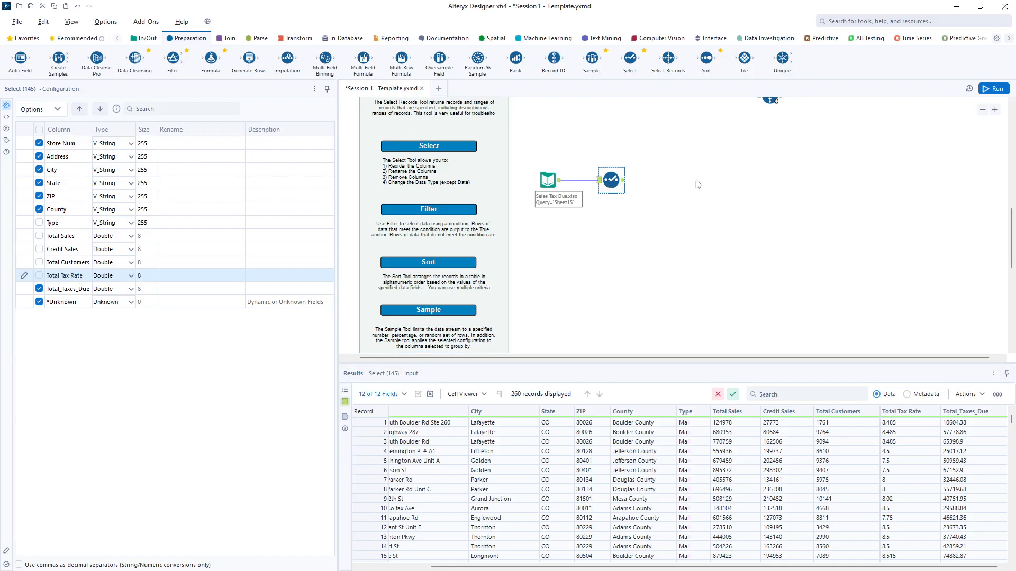
click(994, 88)
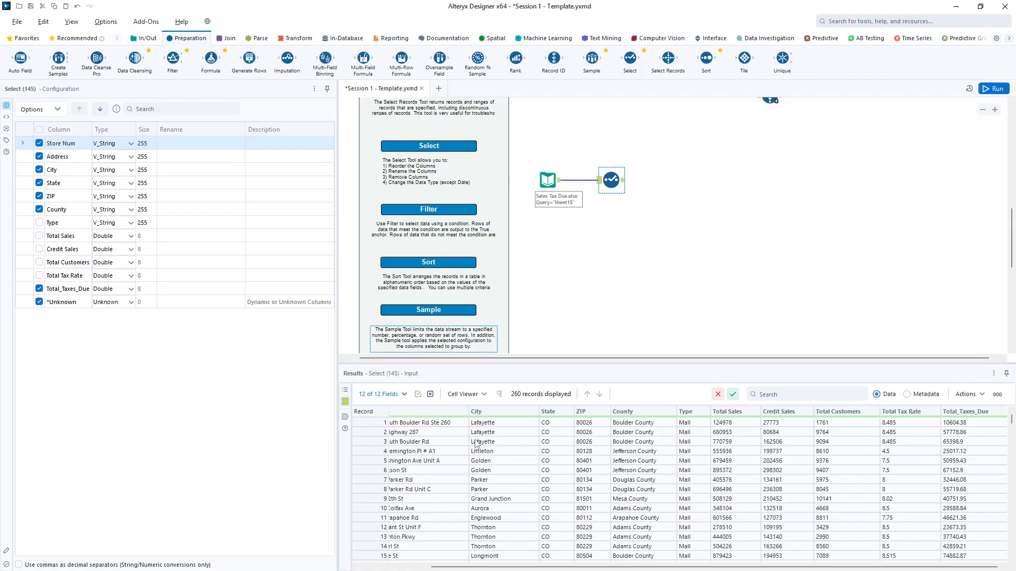
click(344, 417)
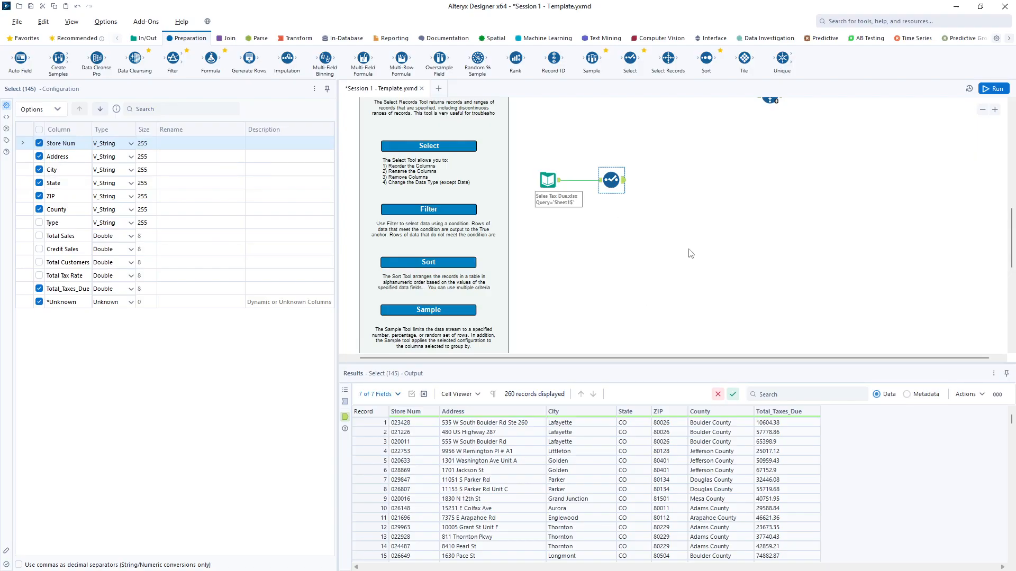
- Connect a second Select tool to the input, keep only Store Num, Total Sales, Credit Sales, Total Customers and Total Tax Rate, and run the workflow
drag(631, 61, 616, 211)
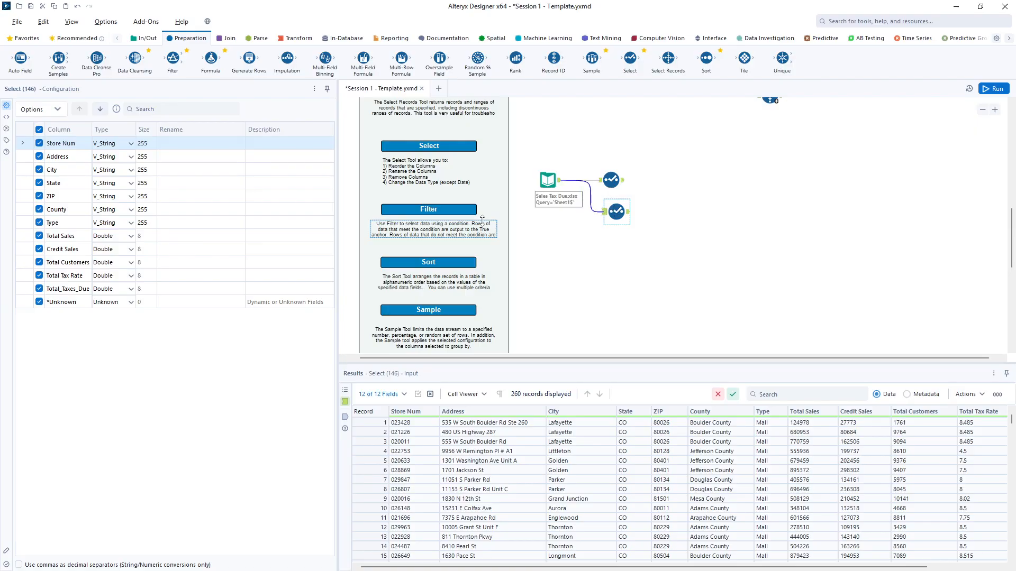
click(39, 130)
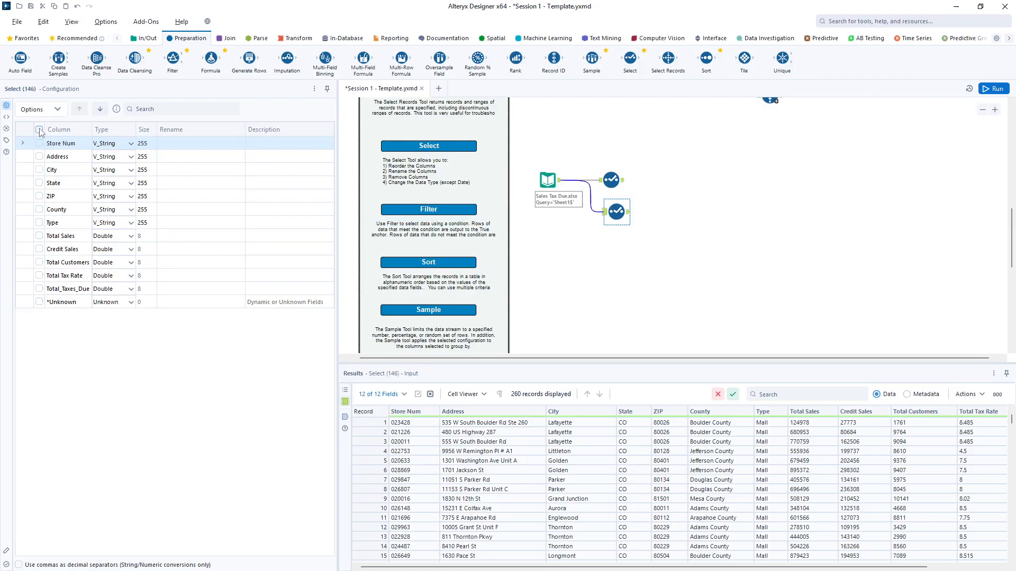
click(40, 236)
click(39, 249)
click(39, 263)
click(39, 275)
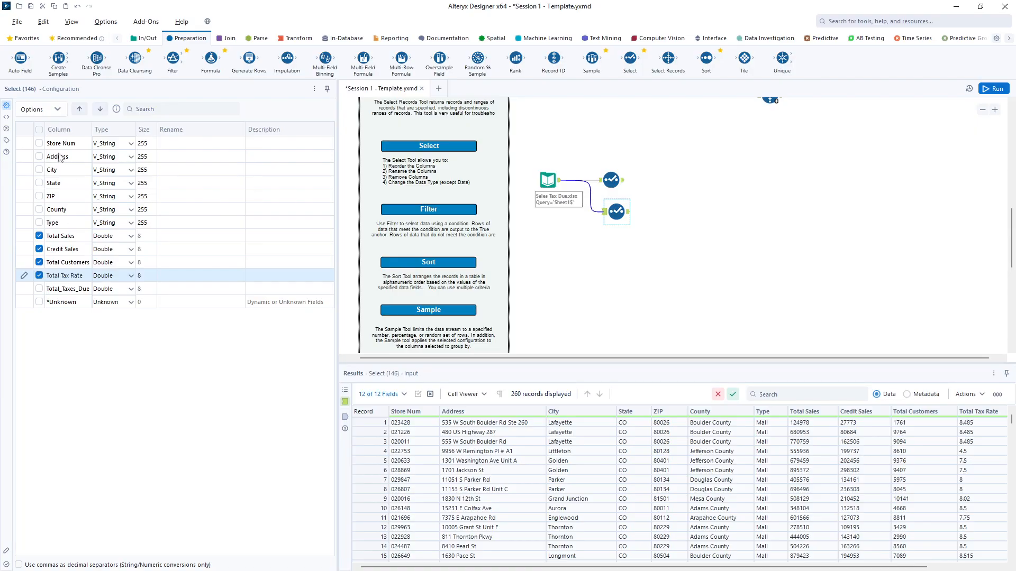
click(39, 143)
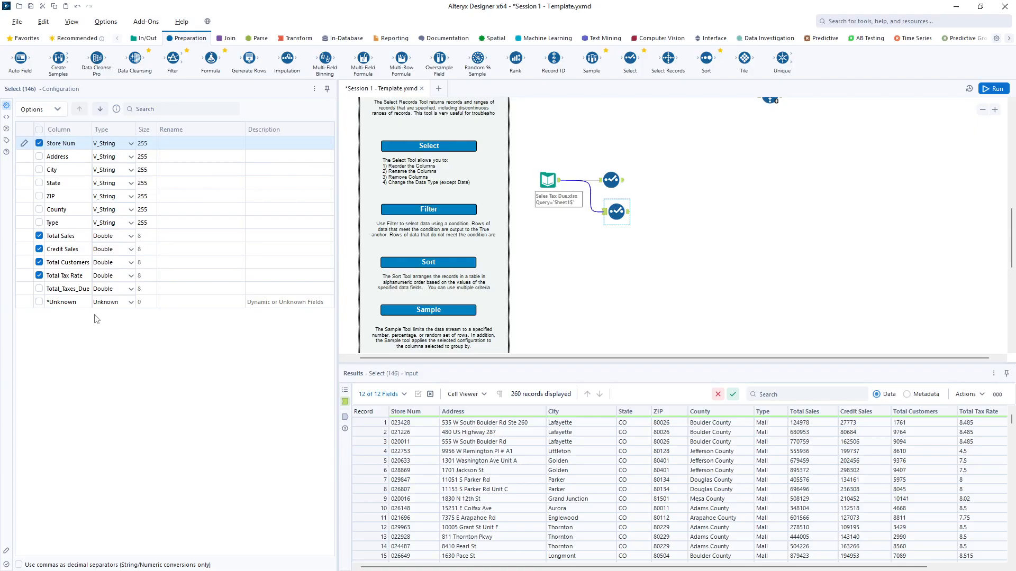
click(995, 91)
- Compare the outputs of the two Select tools and align the second tool directly beneath the first
click(623, 183)
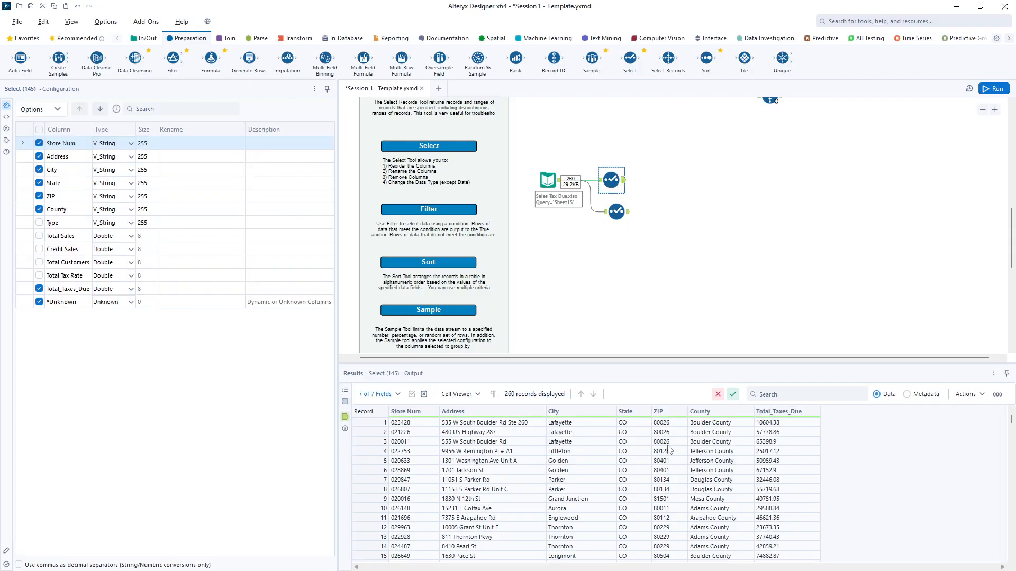
click(618, 212)
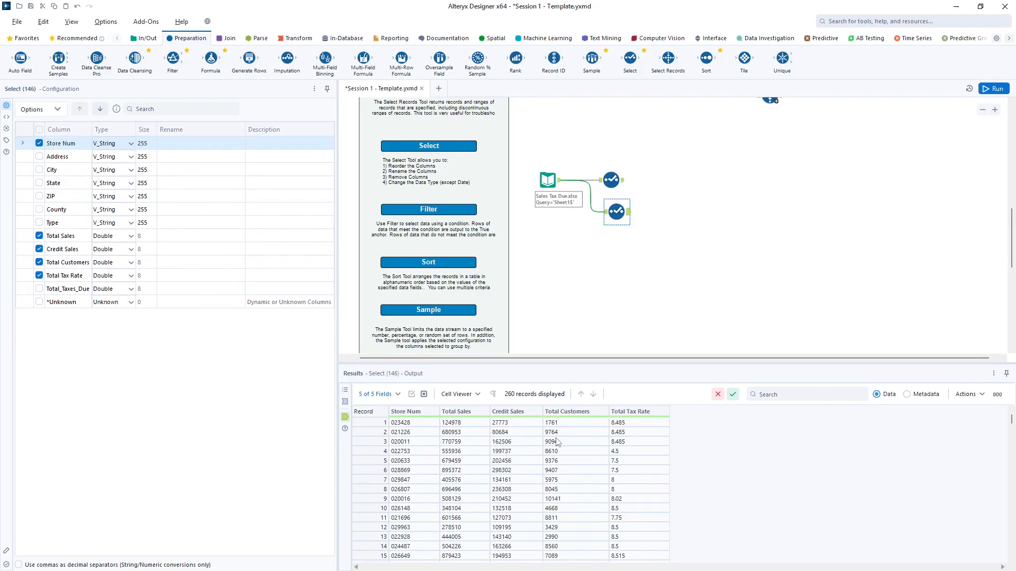
drag(619, 212, 614, 217)
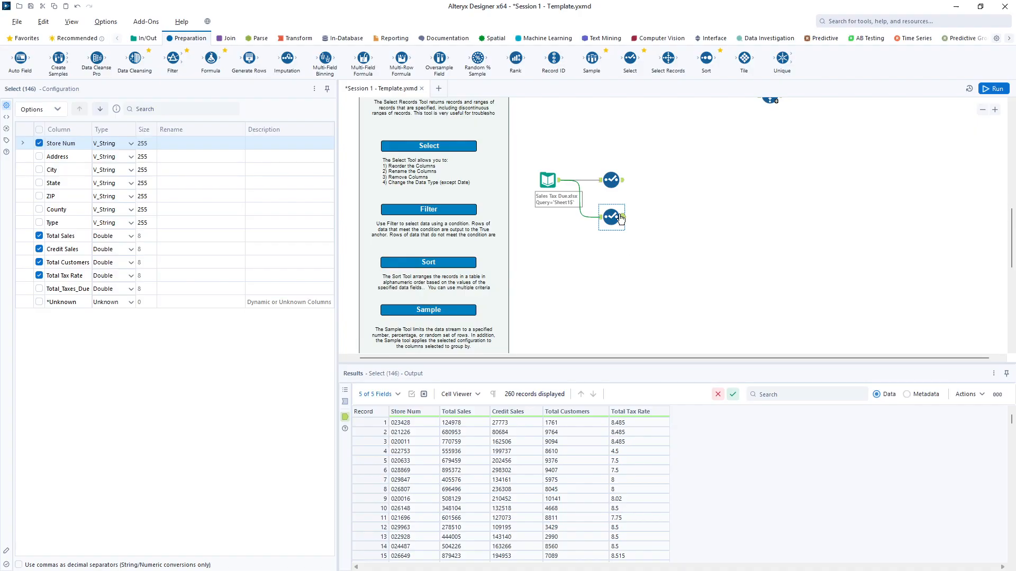
- Rename Total_Taxes_Due as Total Taxes in the first Select tool, run the workflow and show the tool's output
click(612, 180)
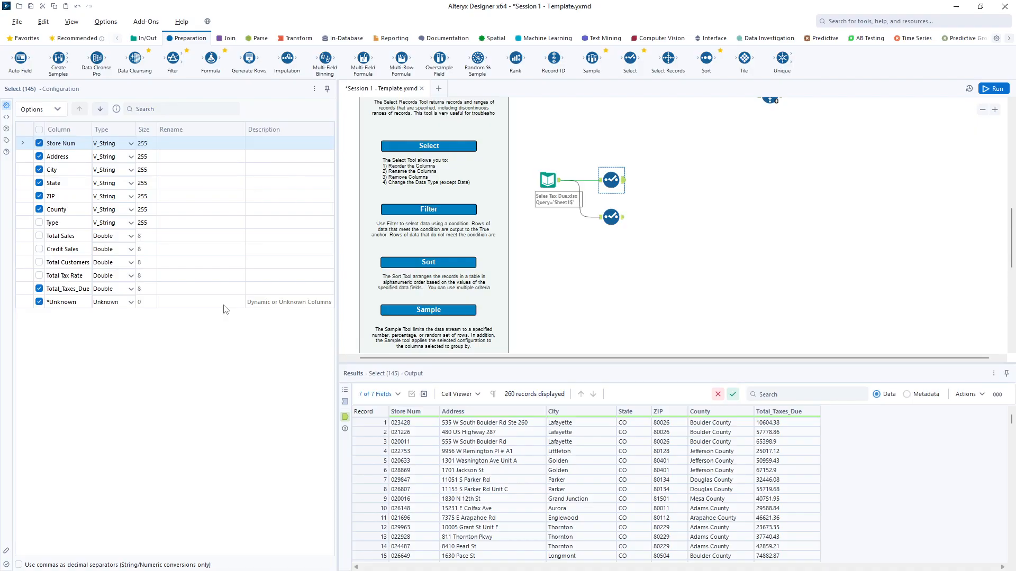
click(183, 288)
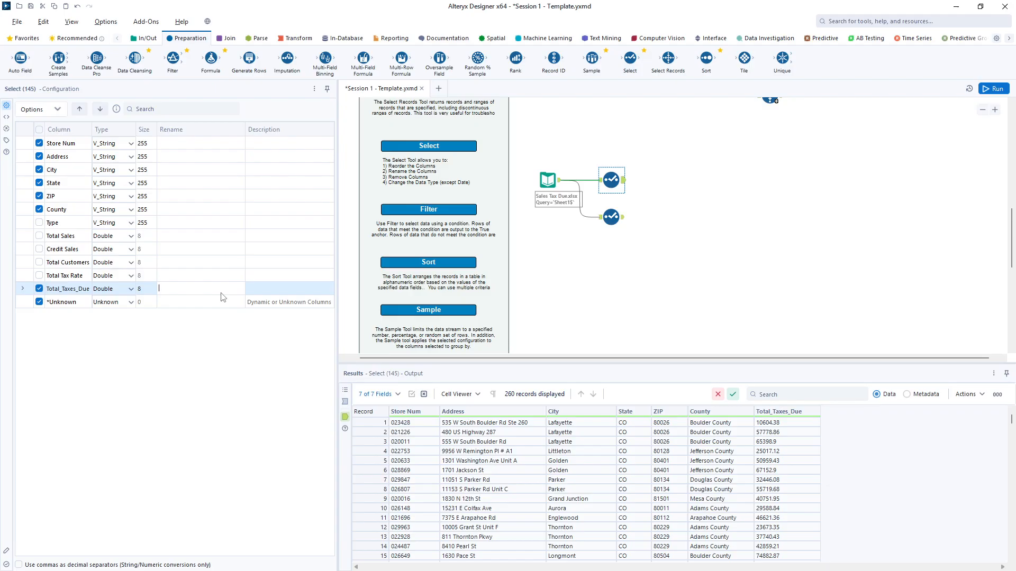
text(Total Taxes)
click(993, 89)
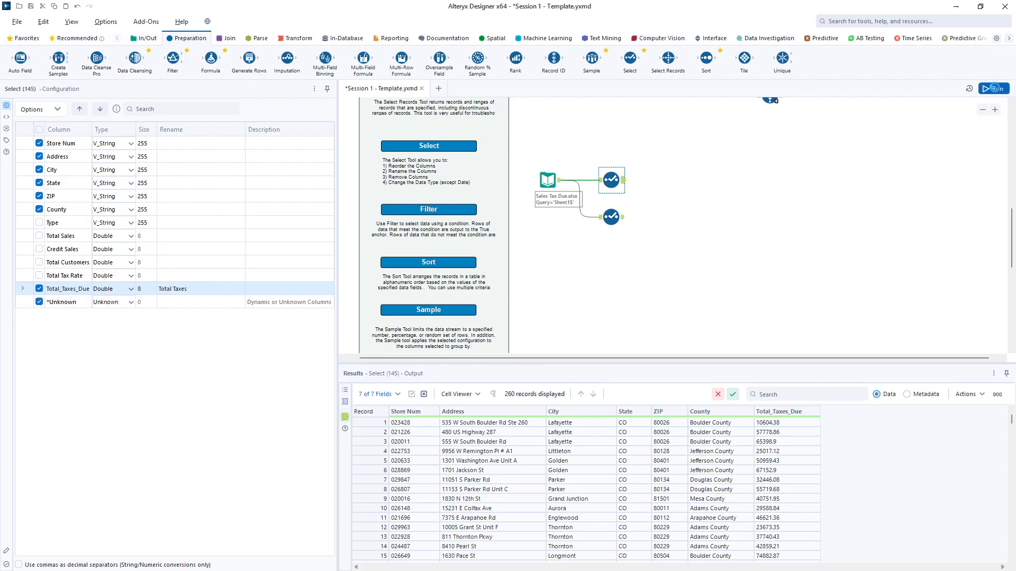
click(623, 184)
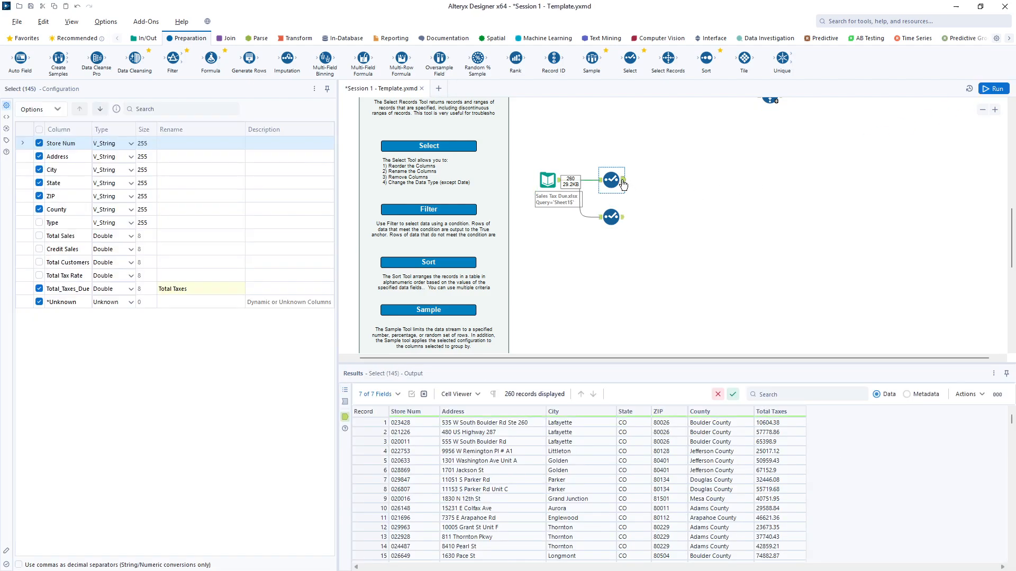
- Compare the tax column's name in the first Select tool's input data with its name in the output
click(345, 402)
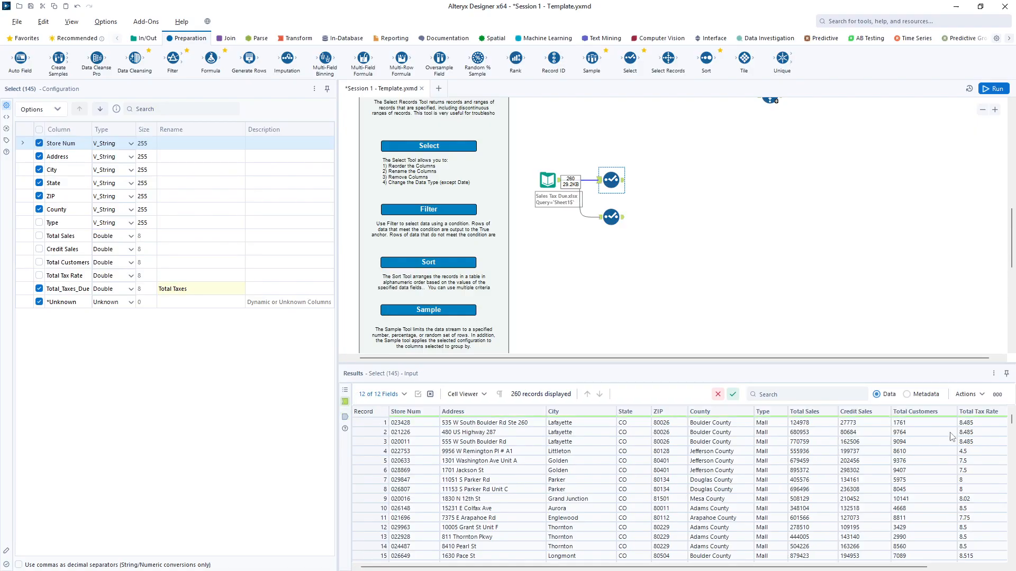
drag(826, 567, 897, 567)
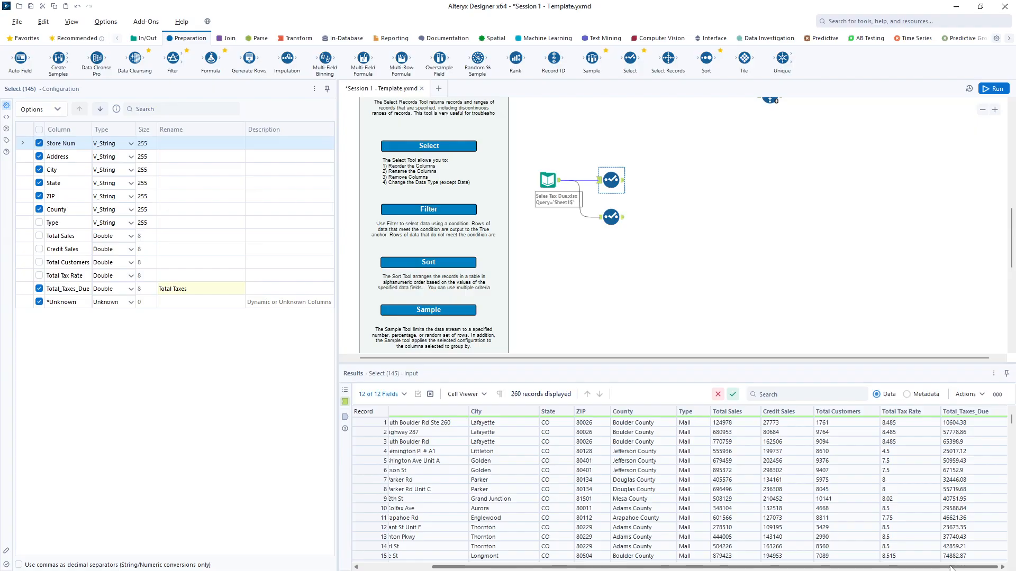
click(345, 417)
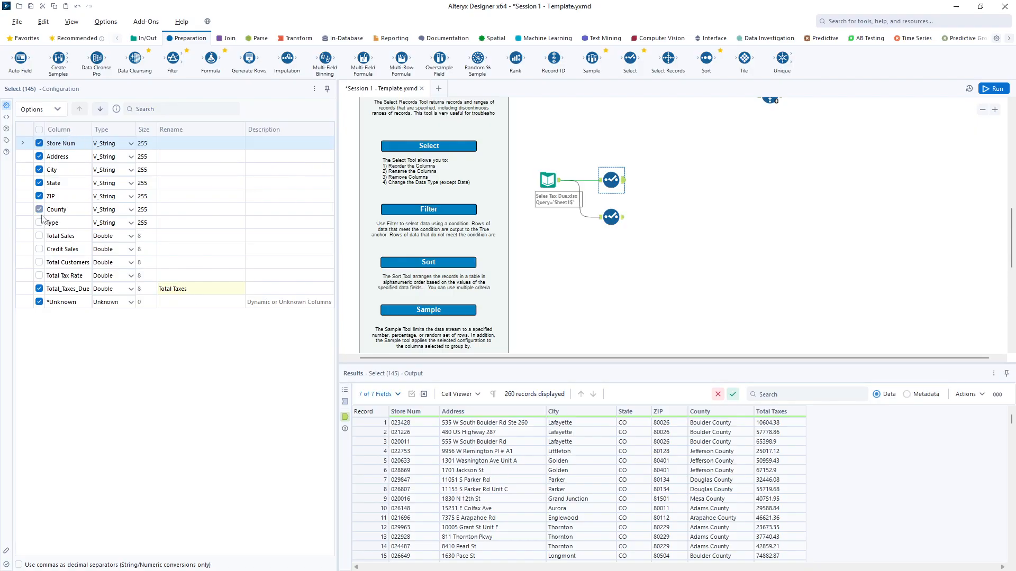
- Move the County column up so it sits directly after Store Num in the first Select tool
click(25, 210)
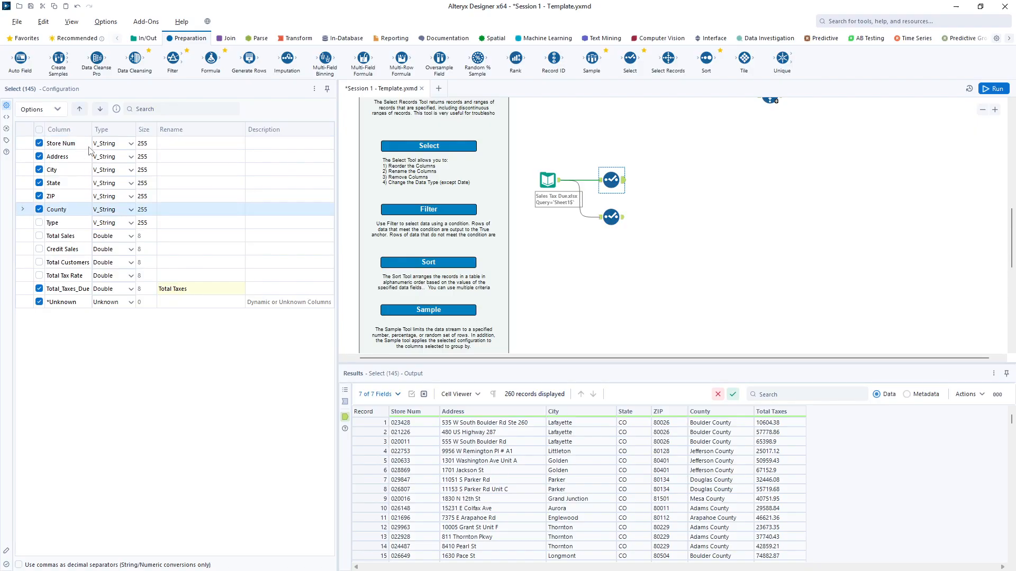
click(80, 110)
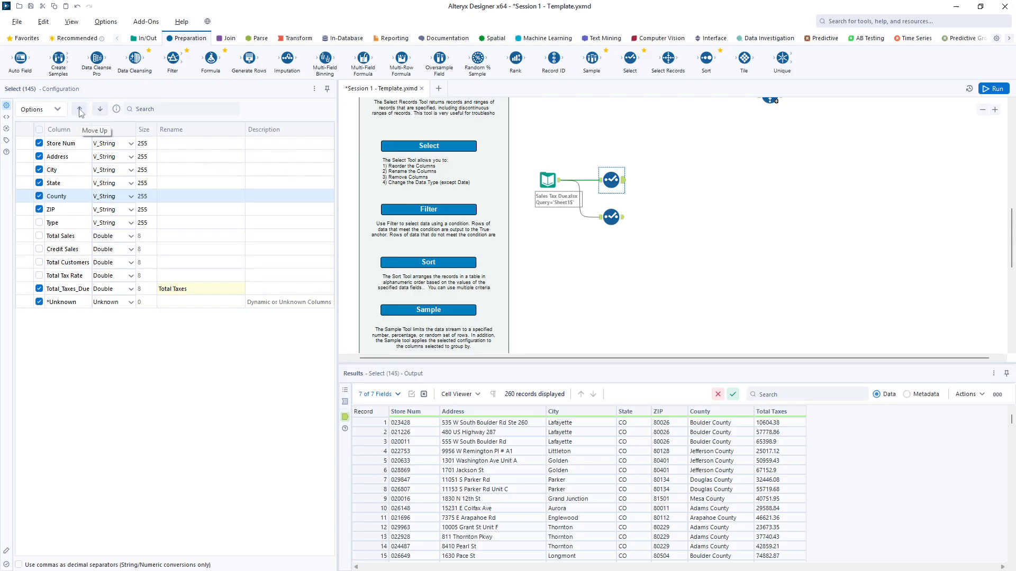
click(80, 111)
click(80, 110)
click(80, 111)
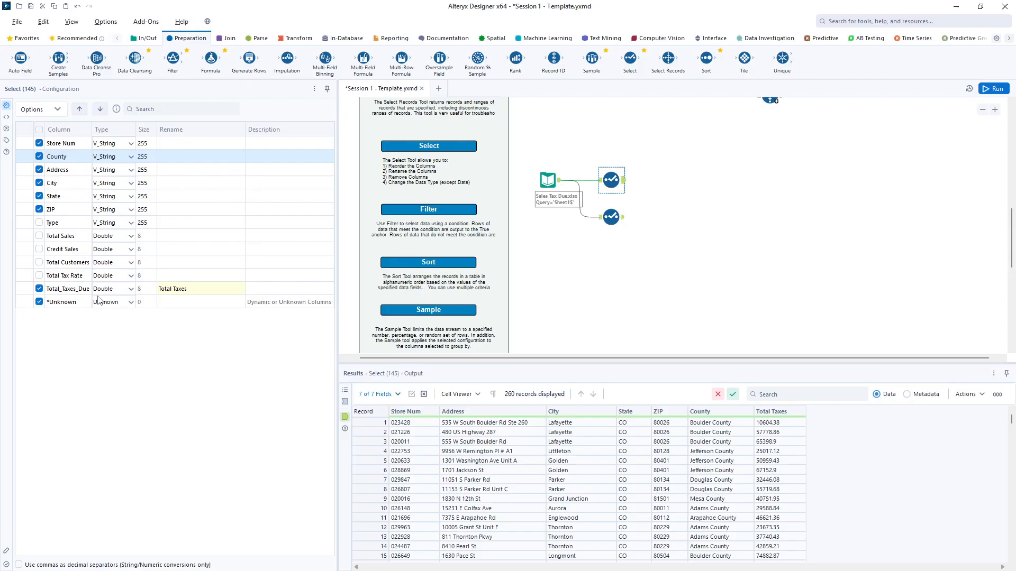
- Change the data type of Total_Taxes_Due to Int16, run the workflow and show the Select tool's output
click(131, 290)
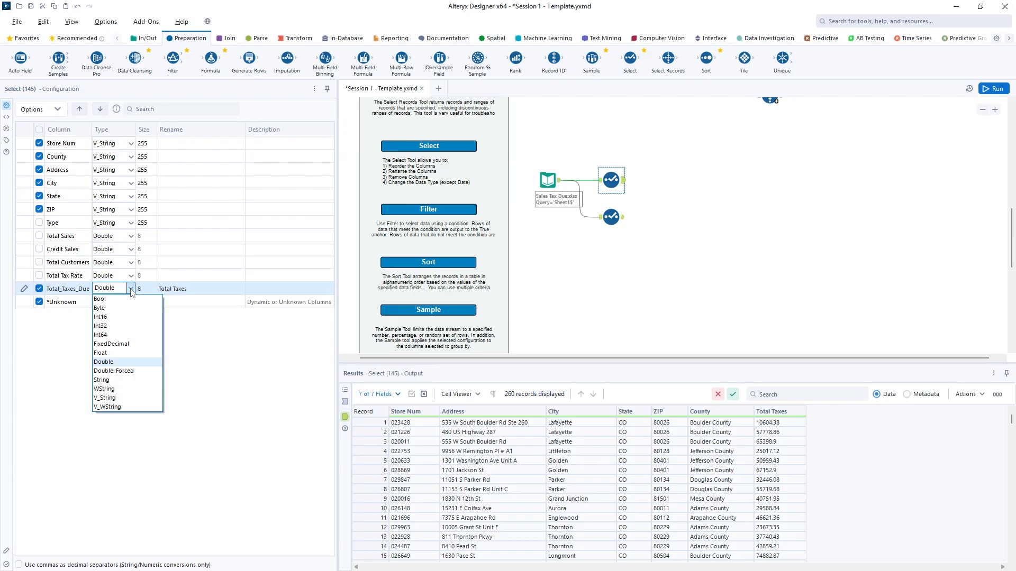
click(125, 319)
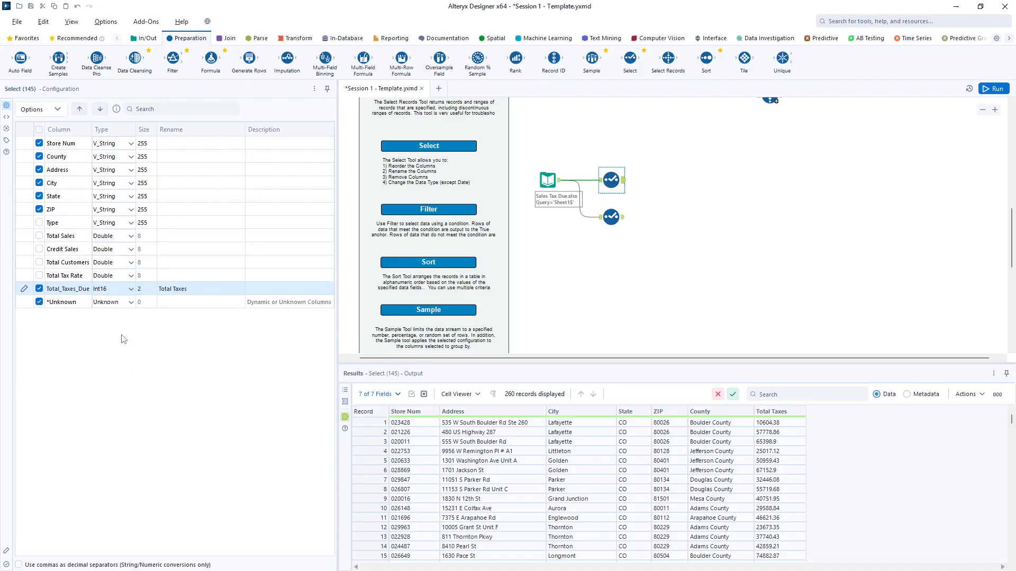
click(993, 89)
click(624, 182)
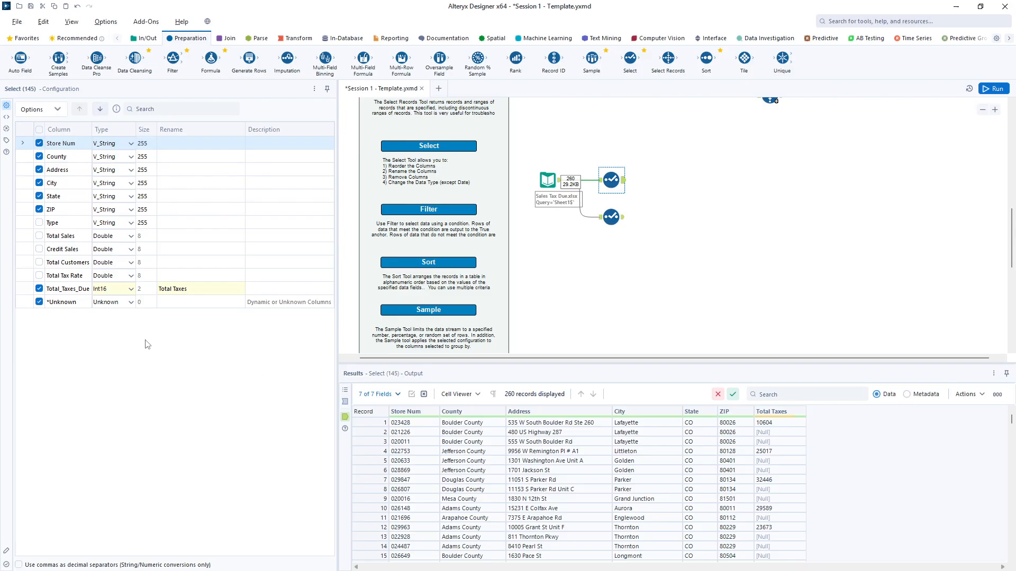
- Set Total_Taxes_Due to FixedDecimal with size 19.2, run the workflow and compare the result with the input values
click(130, 289)
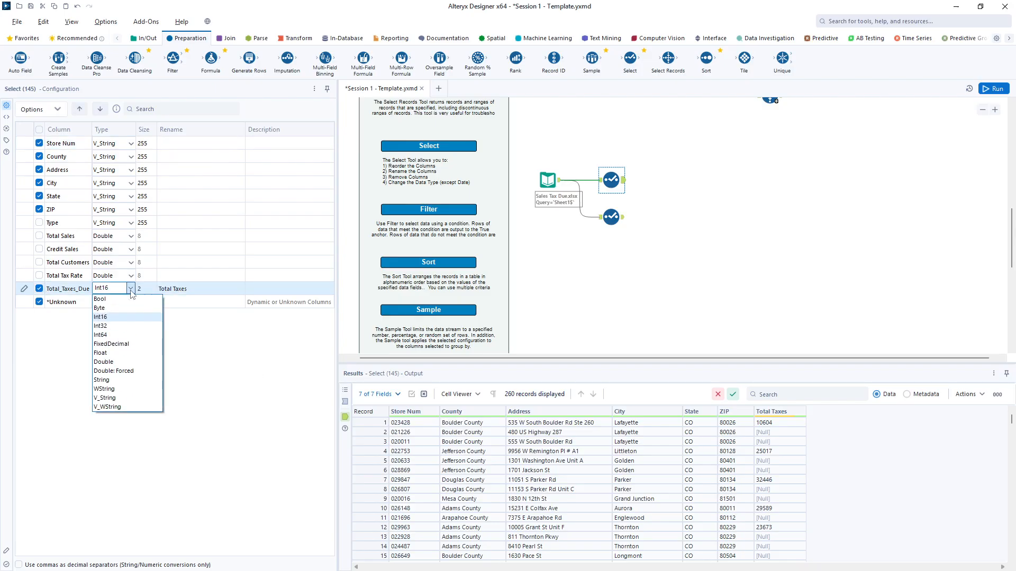
click(123, 344)
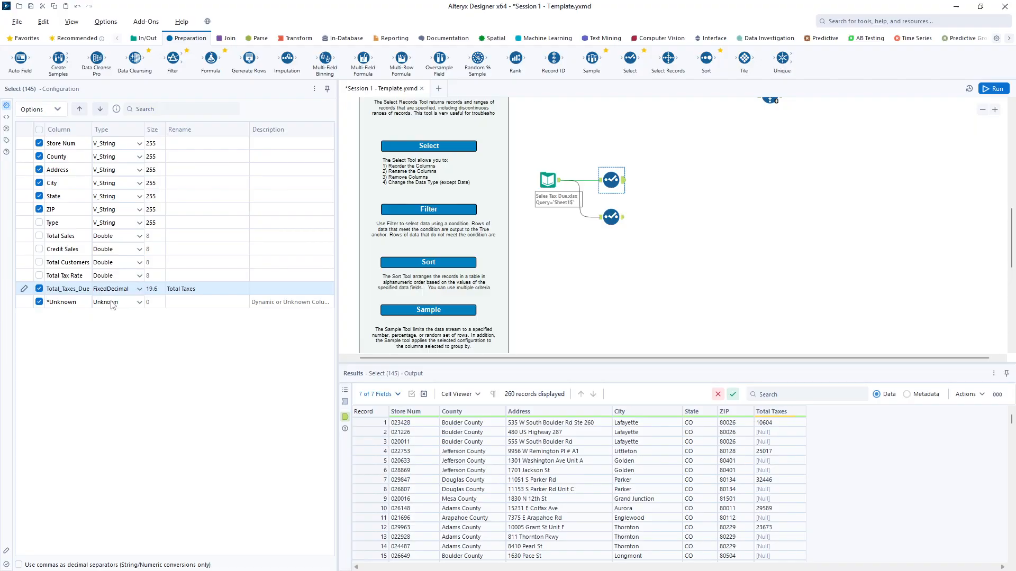
click(151, 292)
click(161, 290)
click(994, 88)
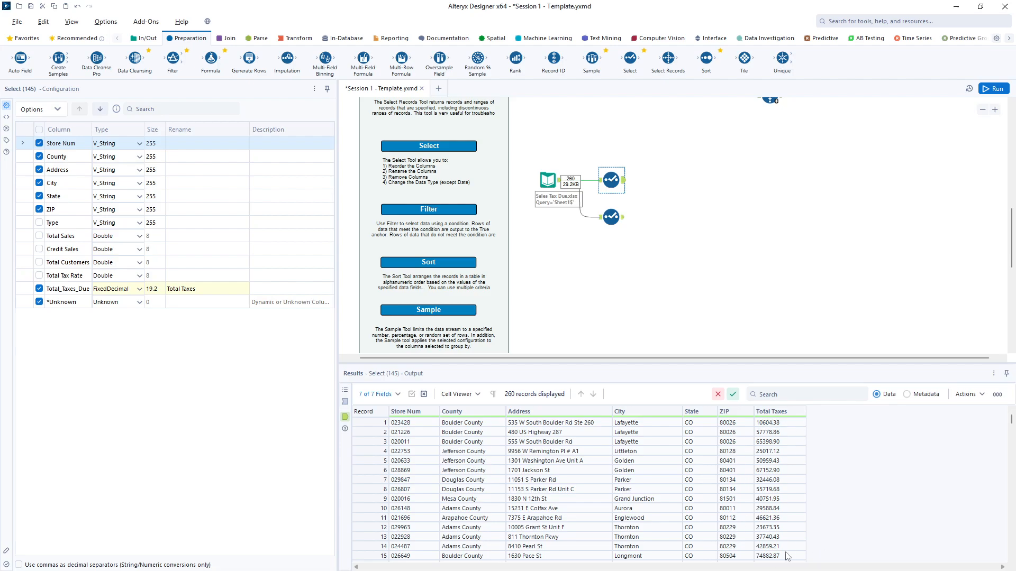
click(345, 402)
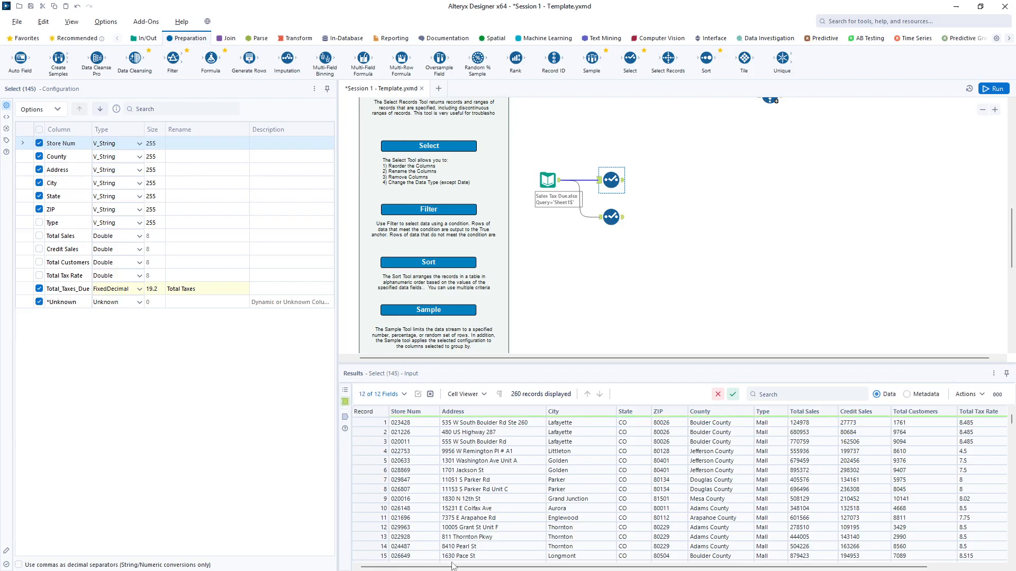
drag(451, 567, 870, 567)
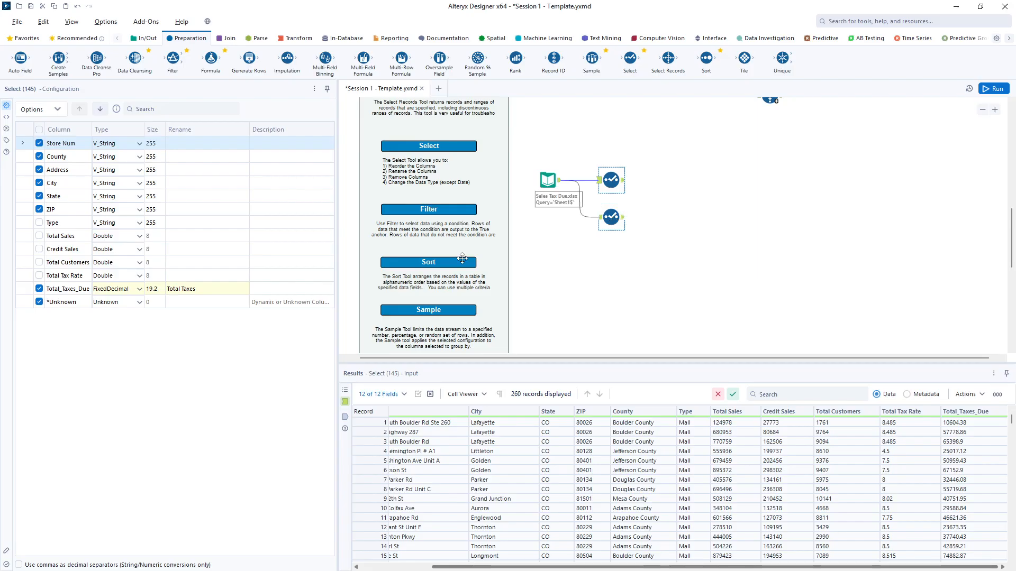
- Review the data types available for Total_Taxes_Due and the Select tool's configuration options, and return to its output data
click(140, 290)
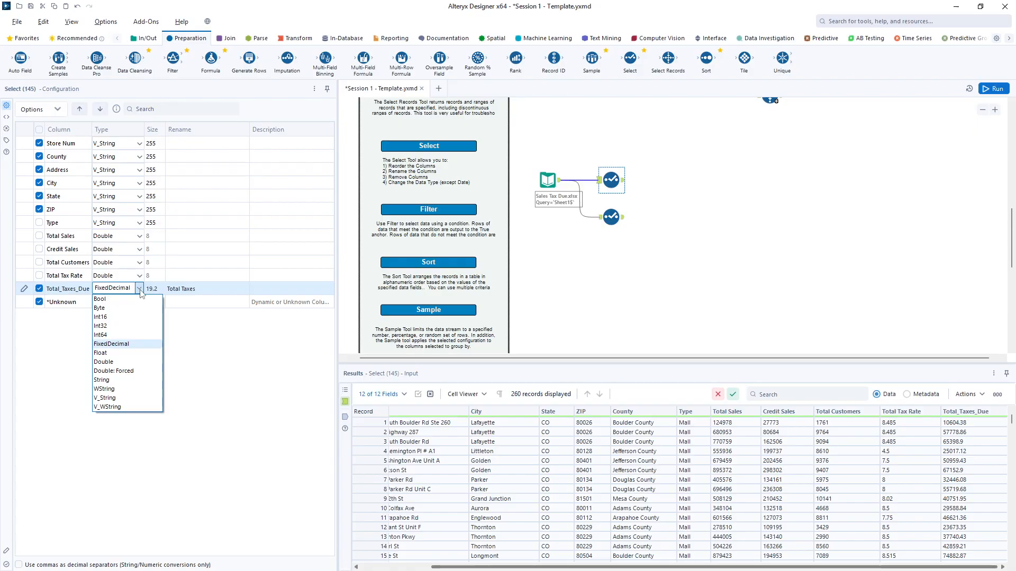
click(612, 182)
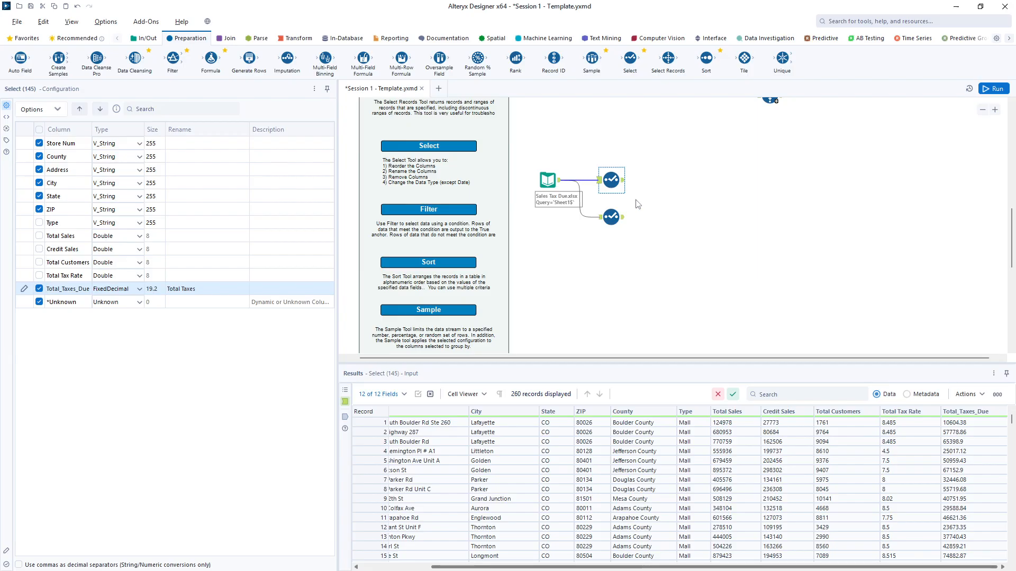
click(57, 109)
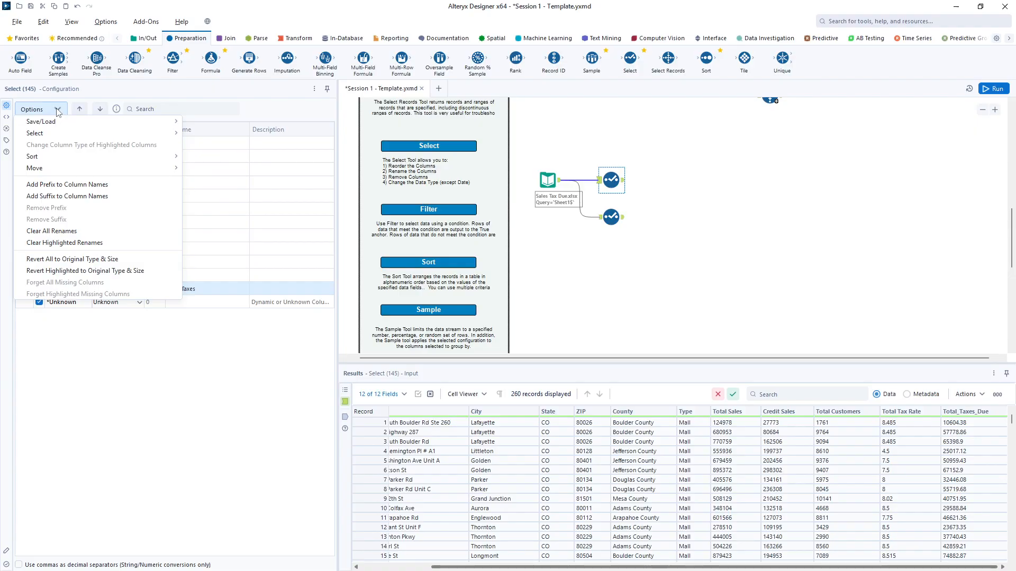
click(58, 110)
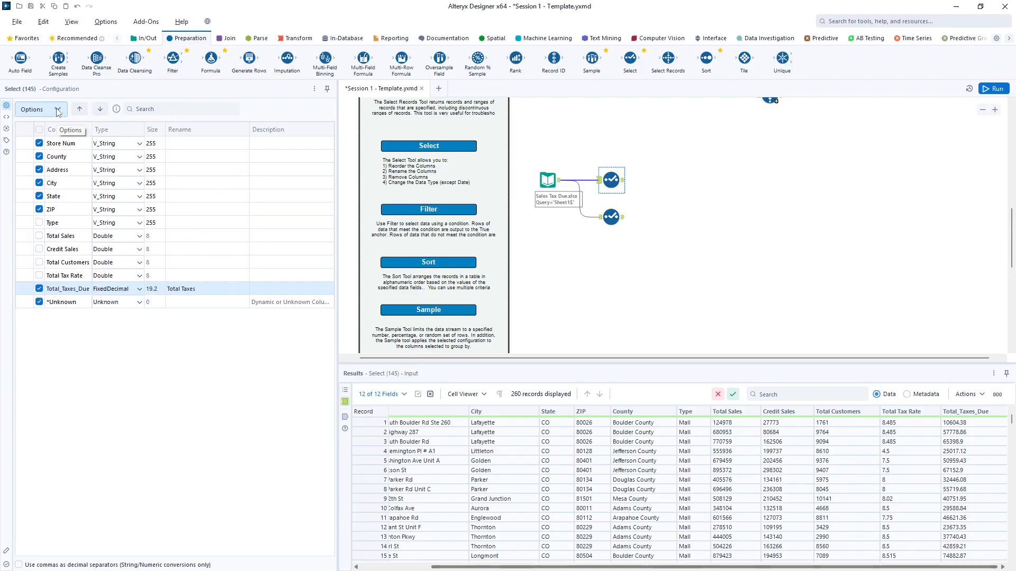
click(57, 109)
click(669, 245)
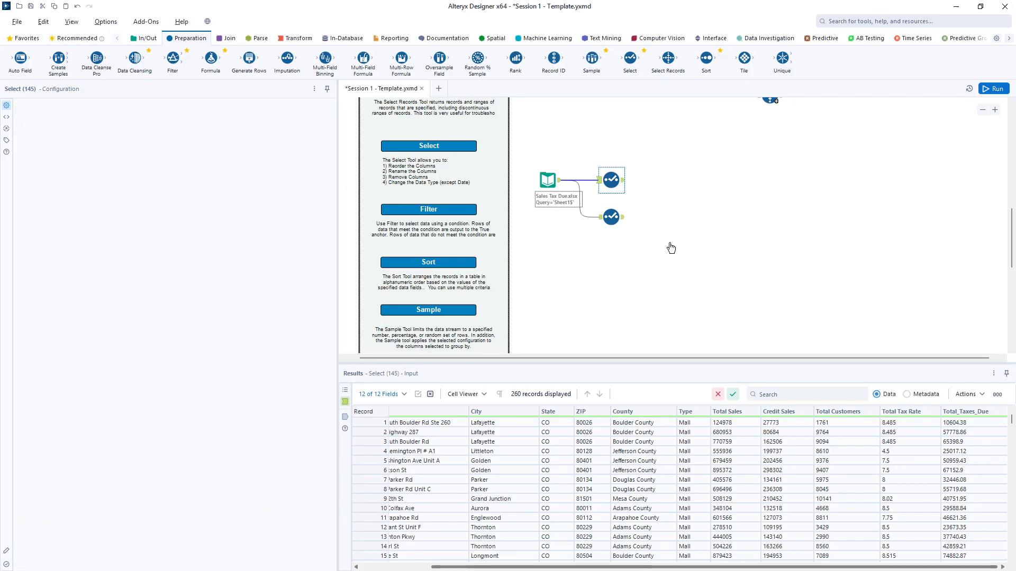
click(612, 183)
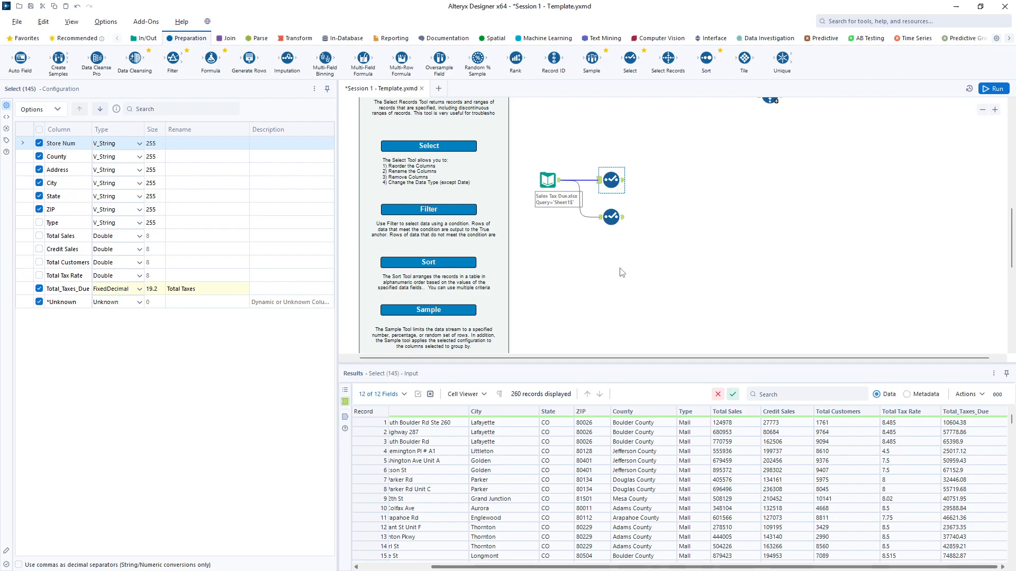
click(345, 417)
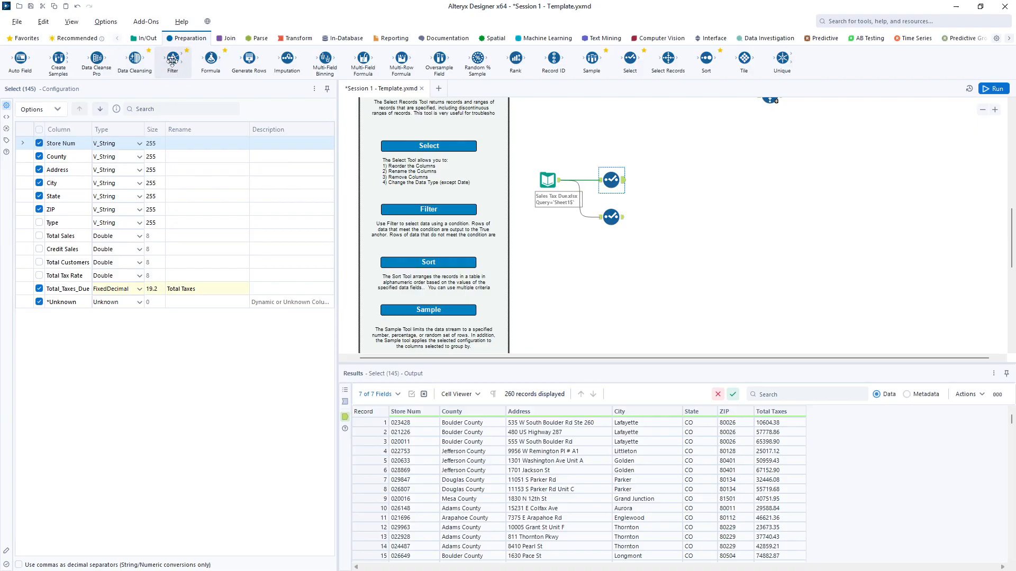
- Connect a Filter tool to the first Select tool's output and look through the counties in its incoming records
drag(172, 62, 665, 180)
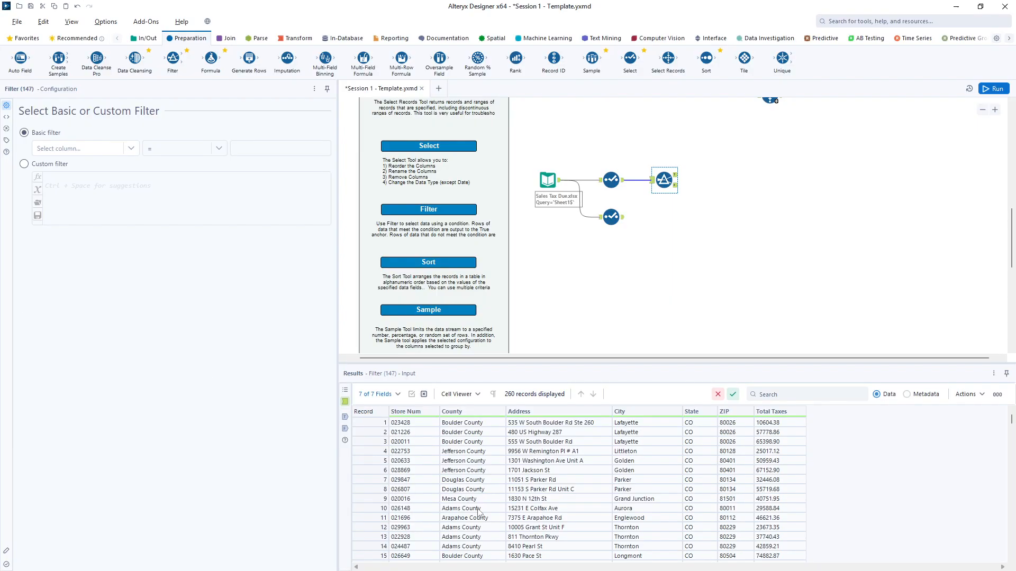
scroll(479, 511, down, 11)
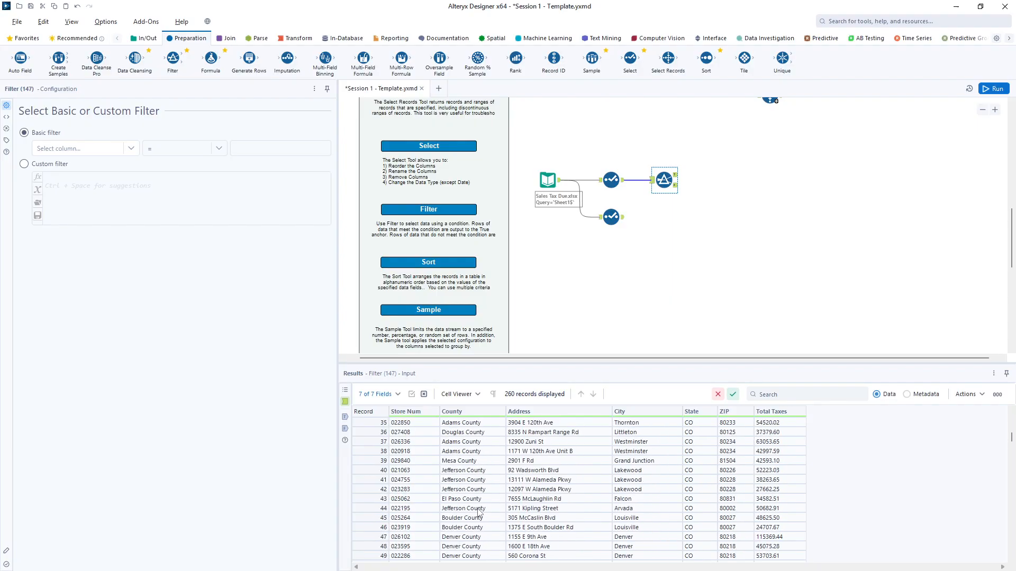
scroll(479, 512, down, 6)
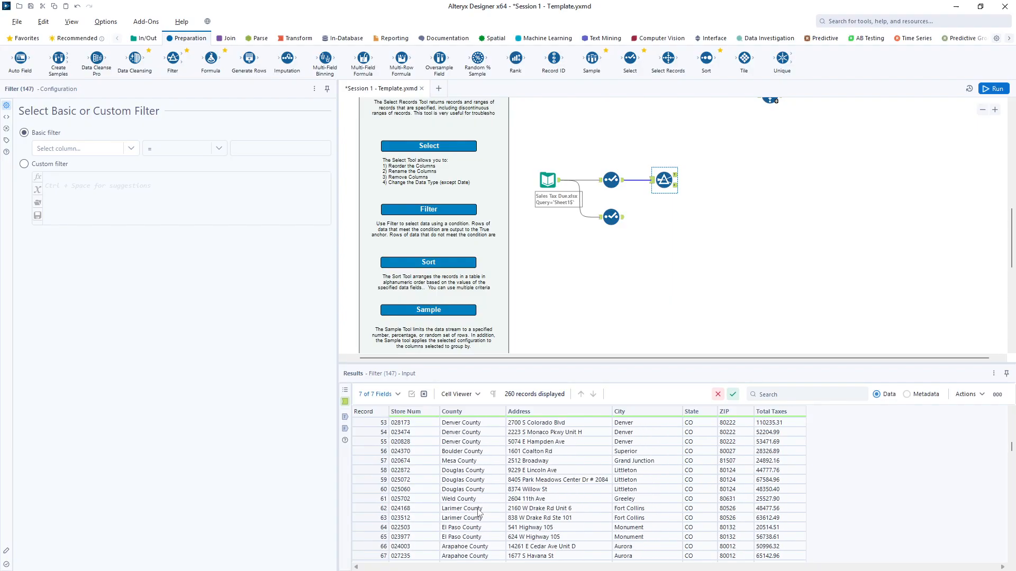
scroll(479, 512, down, 6)
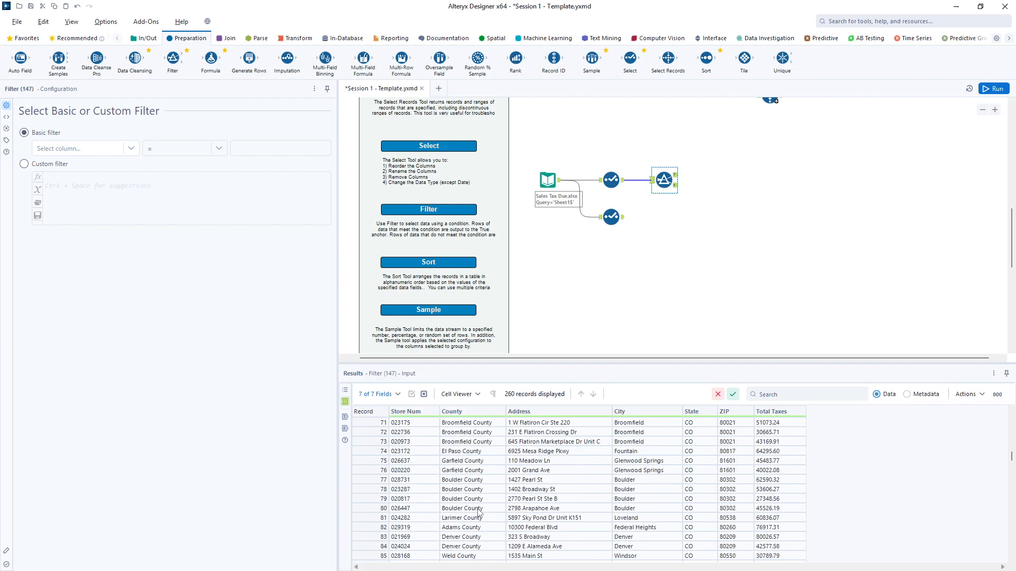
scroll(479, 512, up, 20)
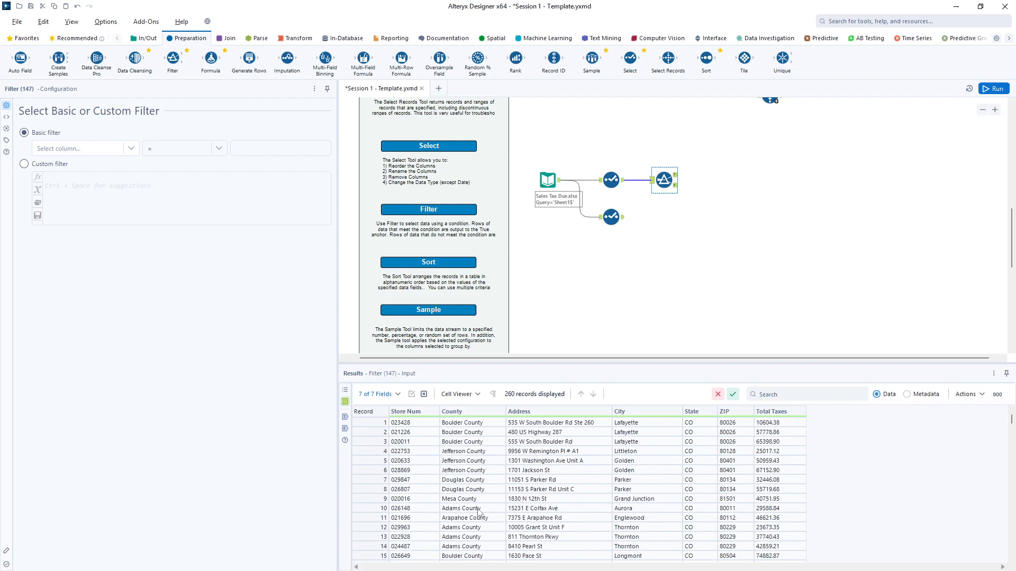
- Choose County as the column for the Filter tool's basic filter
click(132, 150)
click(98, 173)
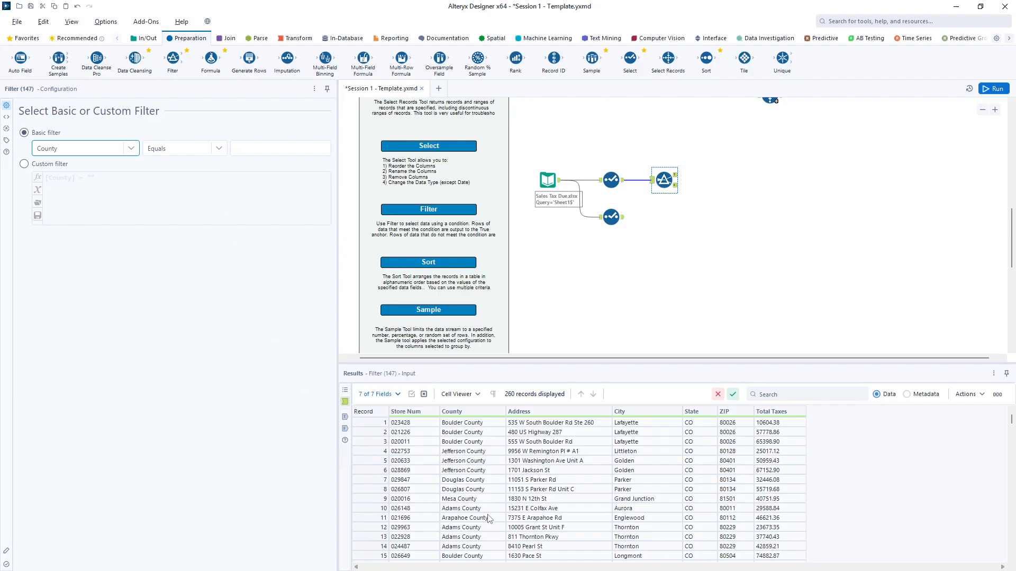
- Set the basic filter to keep rows where County does not equal Mesa County, and run the workflow
click(474, 499)
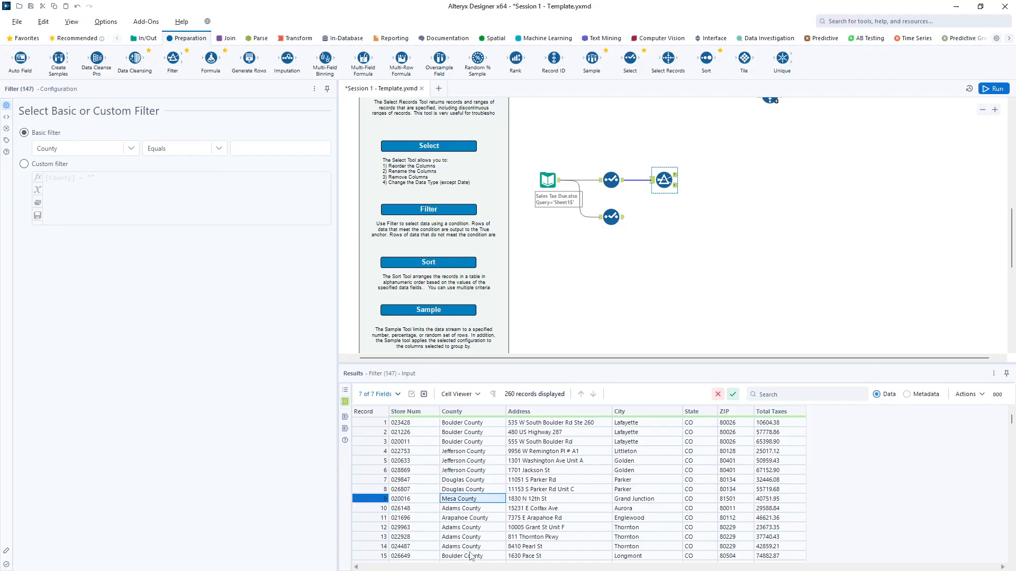
click(219, 150)
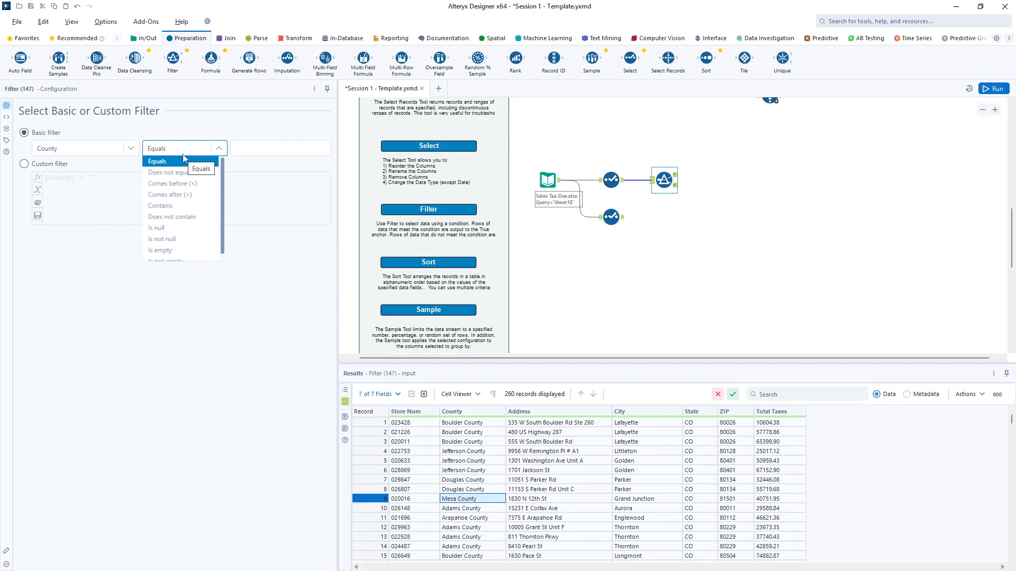
click(168, 172)
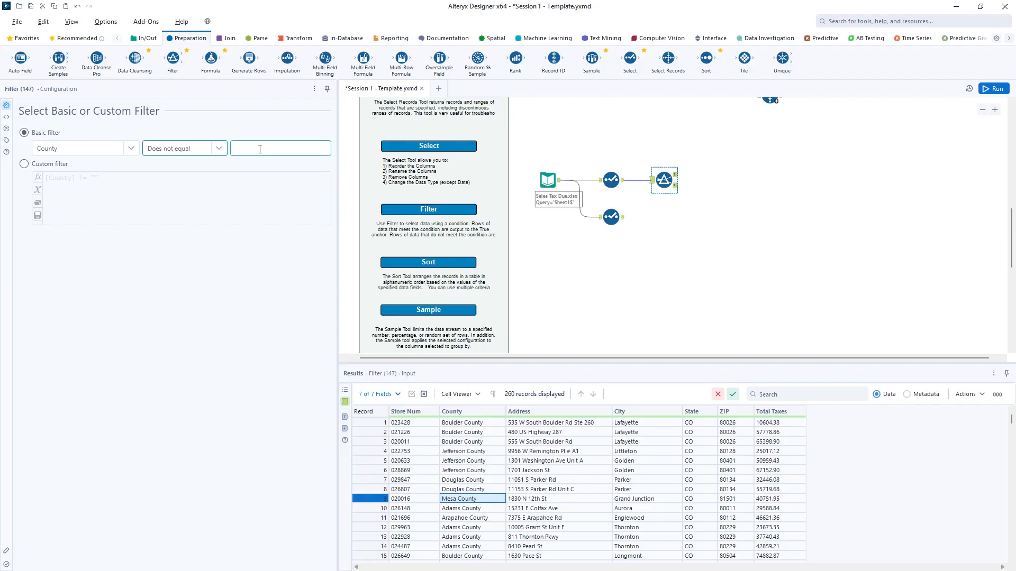
click(260, 149)
text(Mesa County)
click(993, 89)
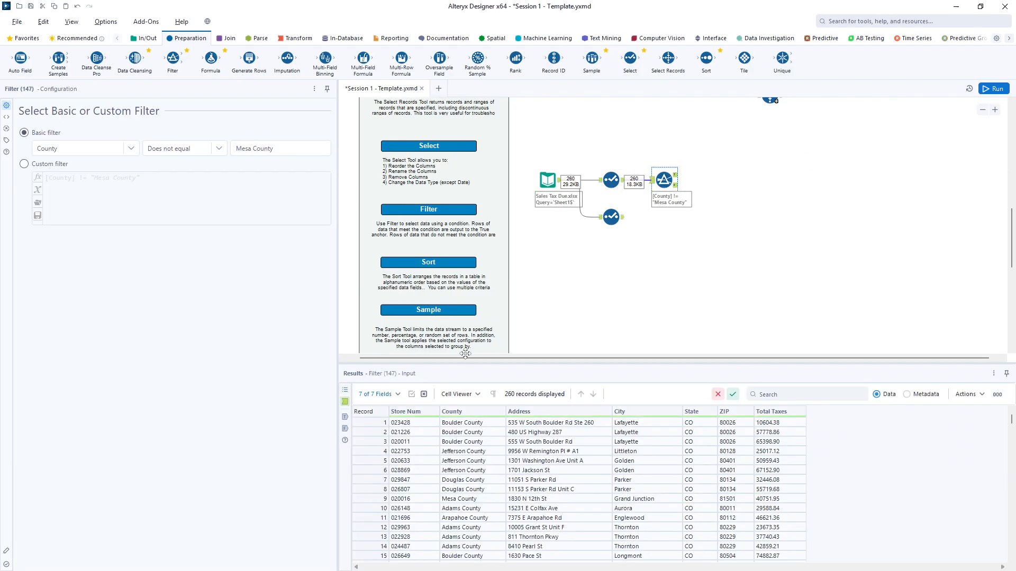
- Compare the filter's True, input and False records, and review the comparison operators available for the condition
click(345, 417)
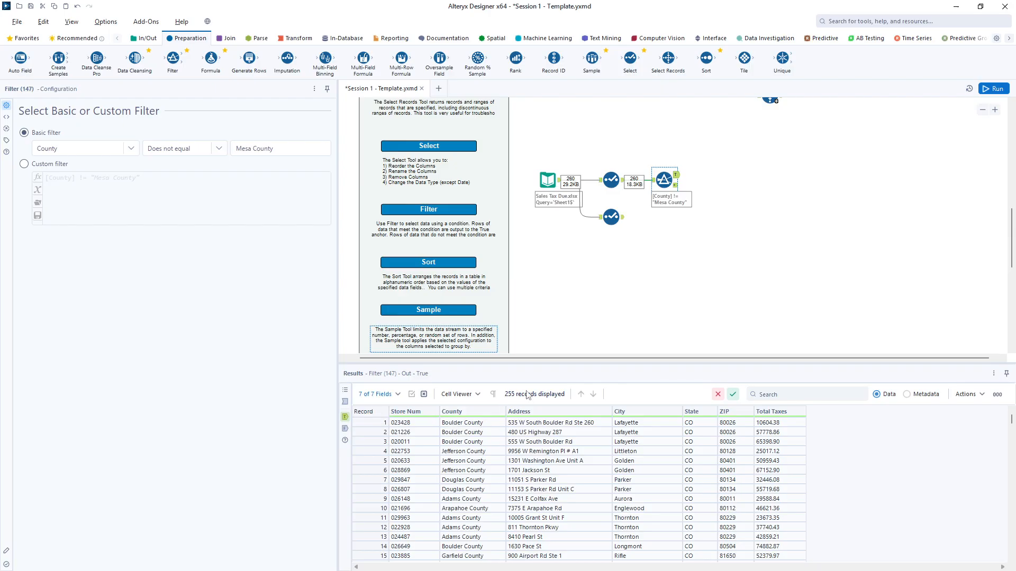
click(346, 403)
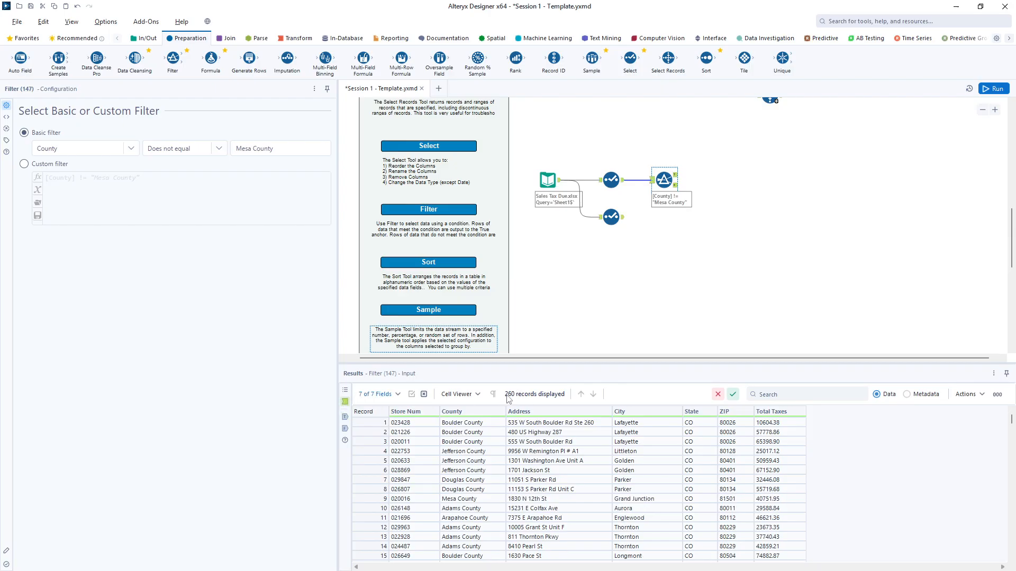
click(344, 416)
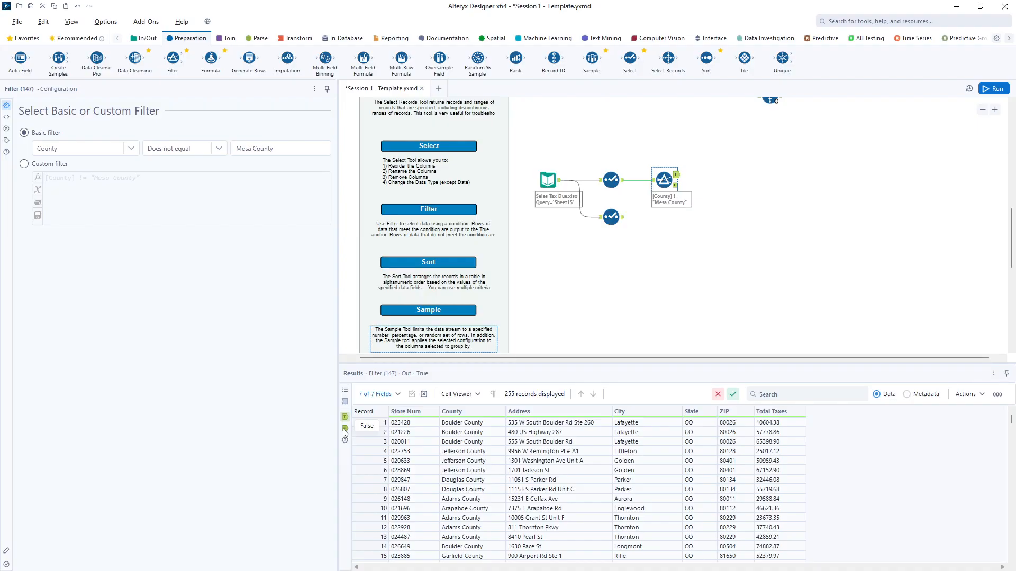
click(345, 429)
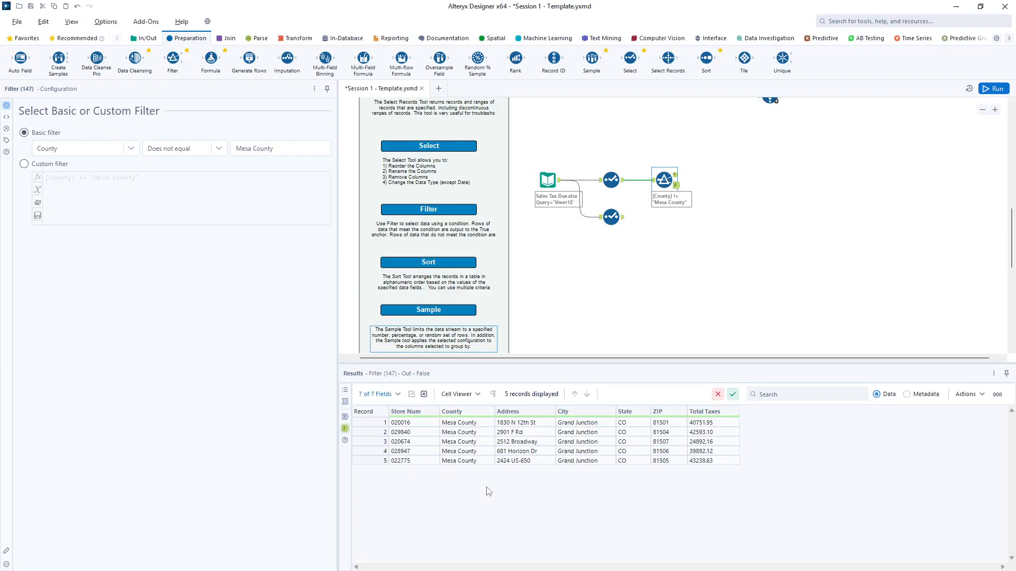
click(219, 149)
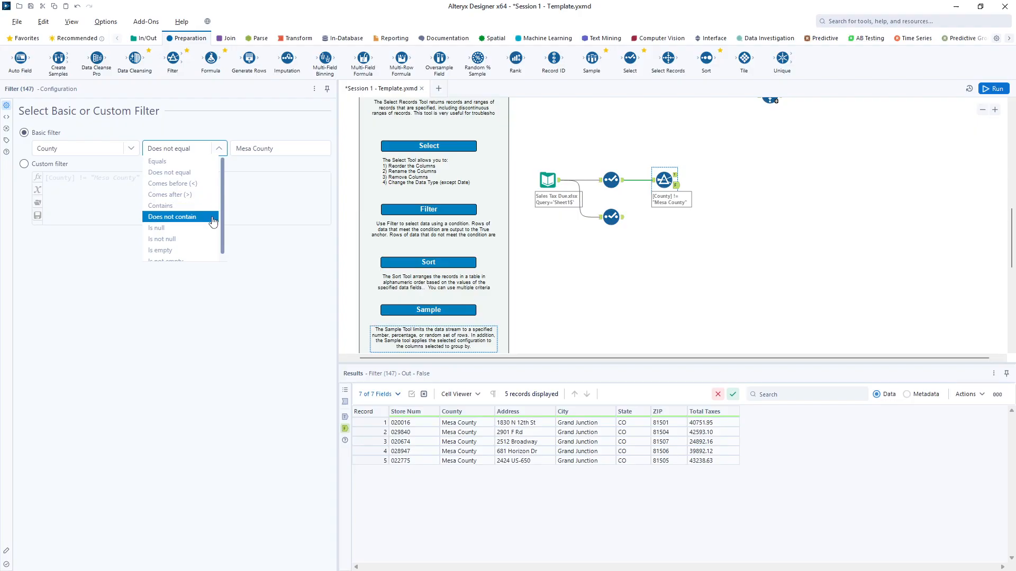
drag(223, 232, 222, 242)
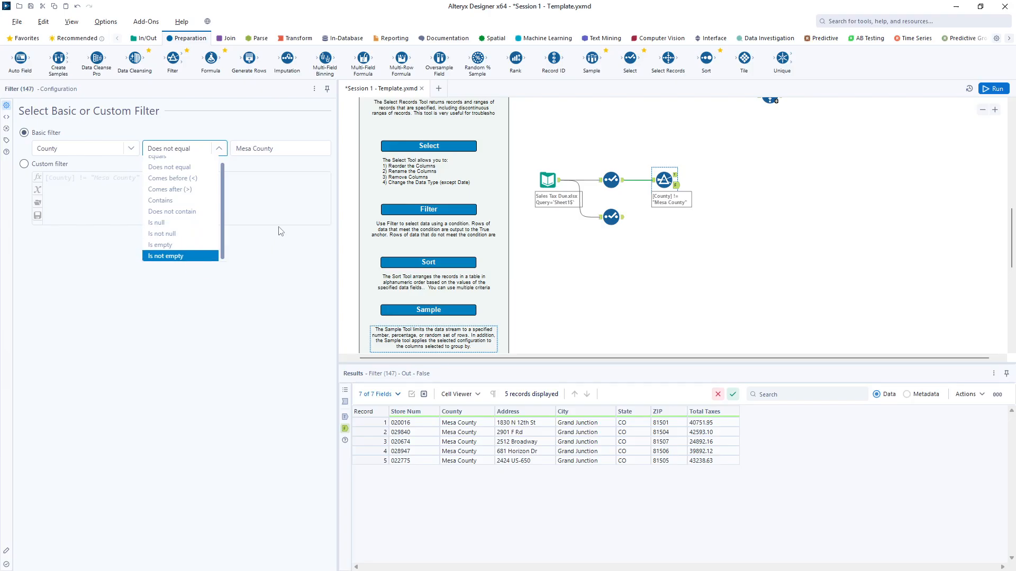
click(276, 200)
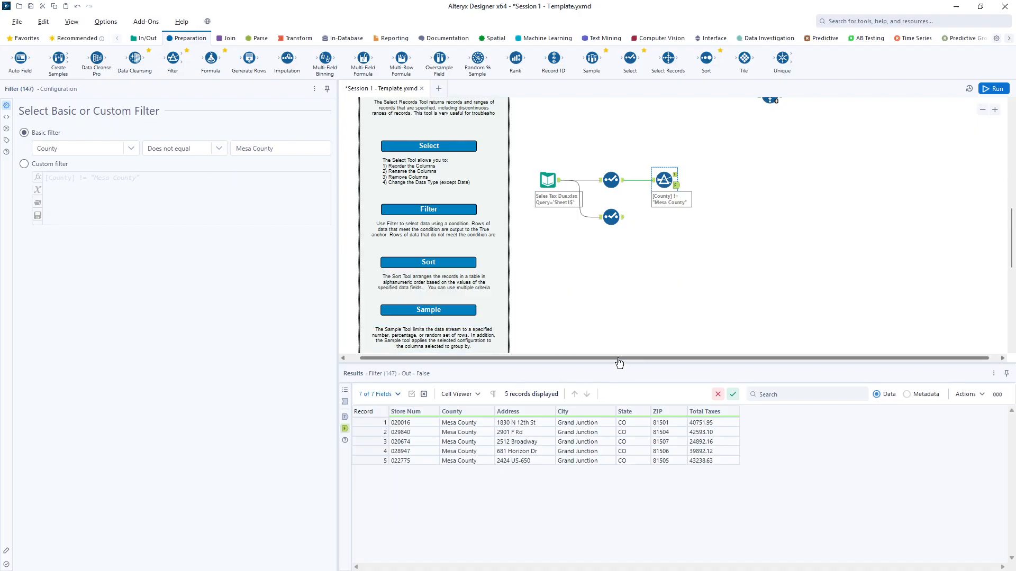
- Add a second Filter tool connected to the True output of the Mesa County filter
drag(618, 358, 662, 364)
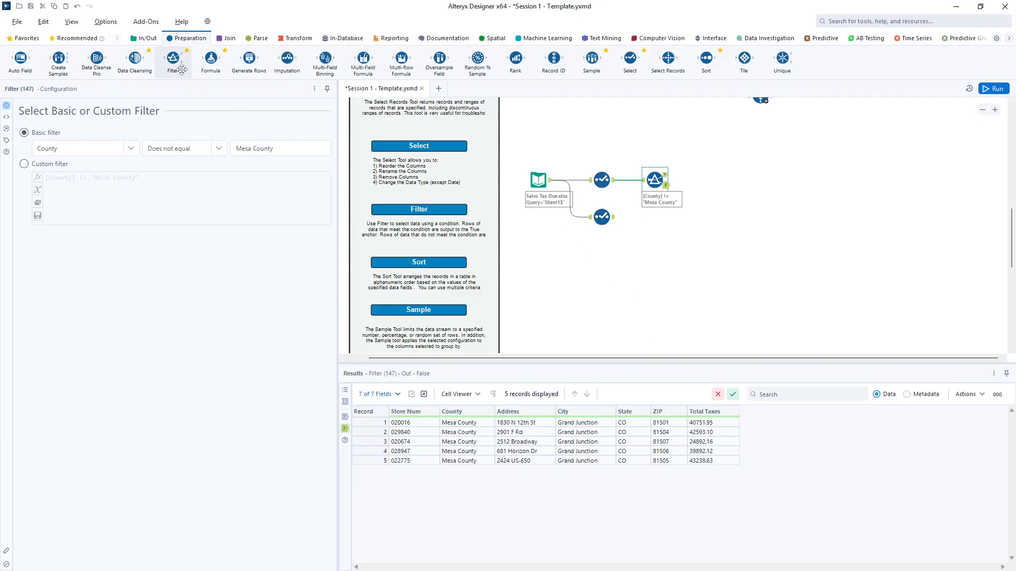
drag(173, 59, 761, 175)
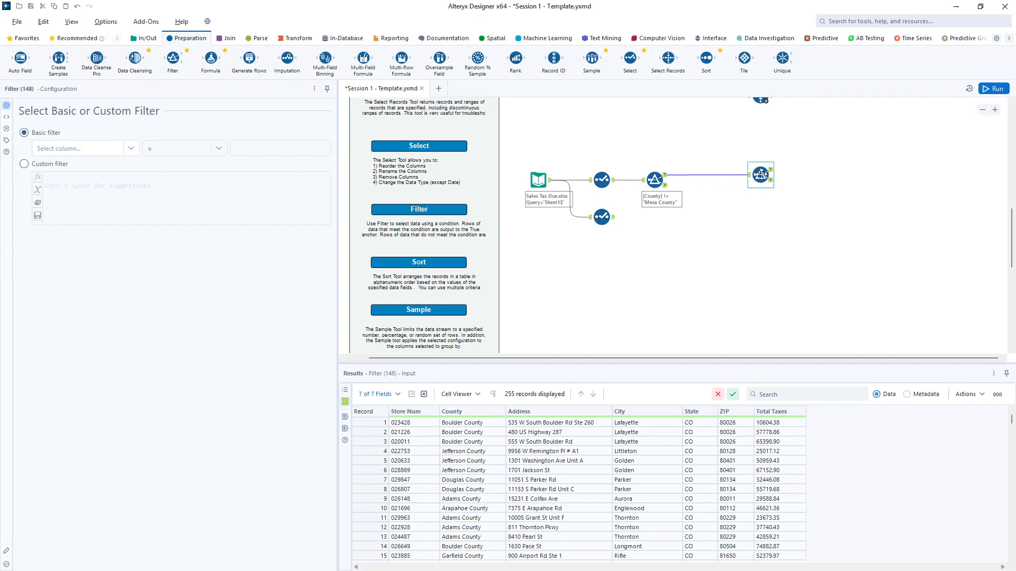
- Add Browse tools to both outputs of the Mesa County filter, space the tools apart, and run the workflow
click(655, 180)
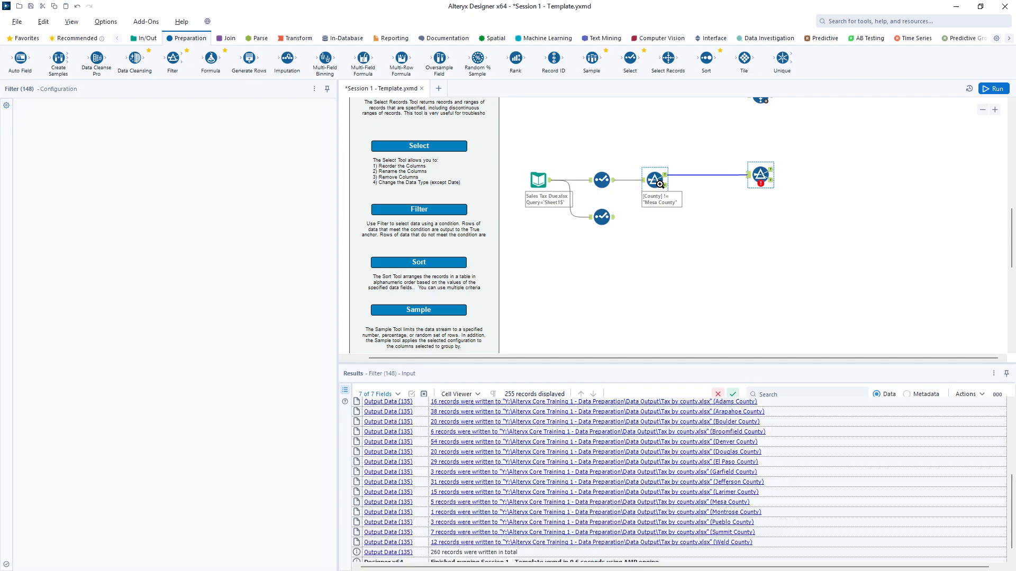
right_click(655, 180)
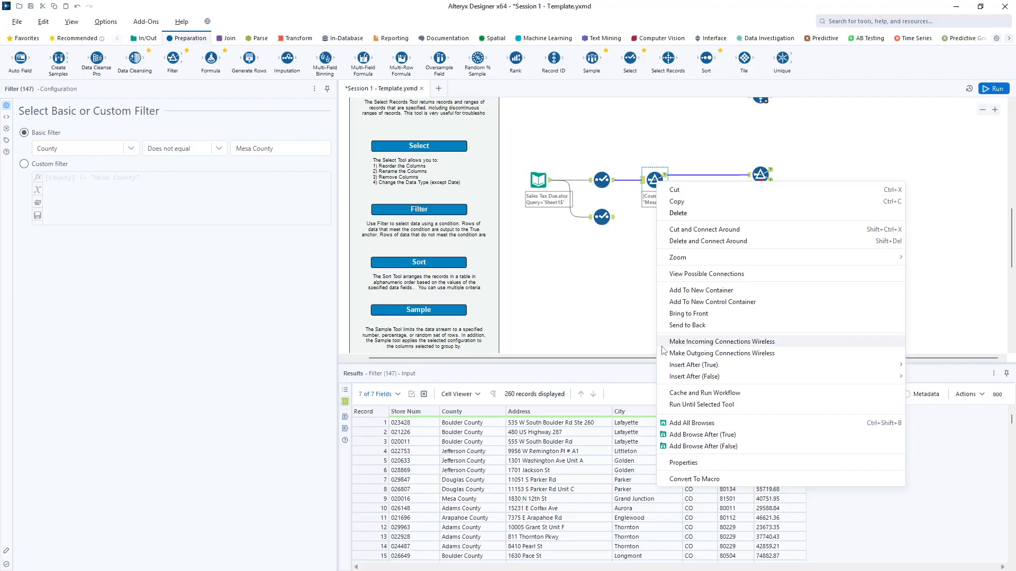
click(688, 423)
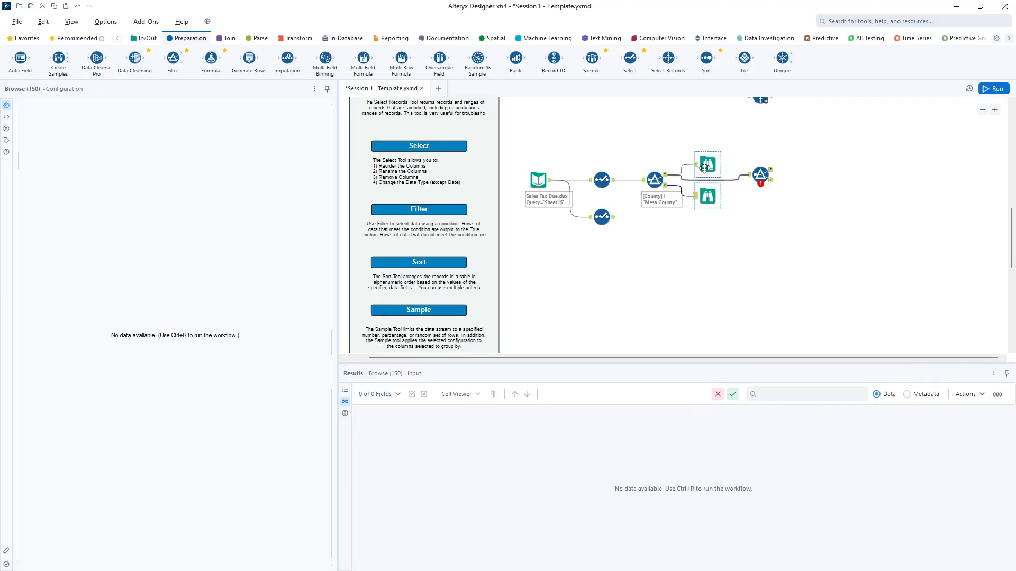
drag(707, 165, 713, 144)
drag(709, 204, 710, 220)
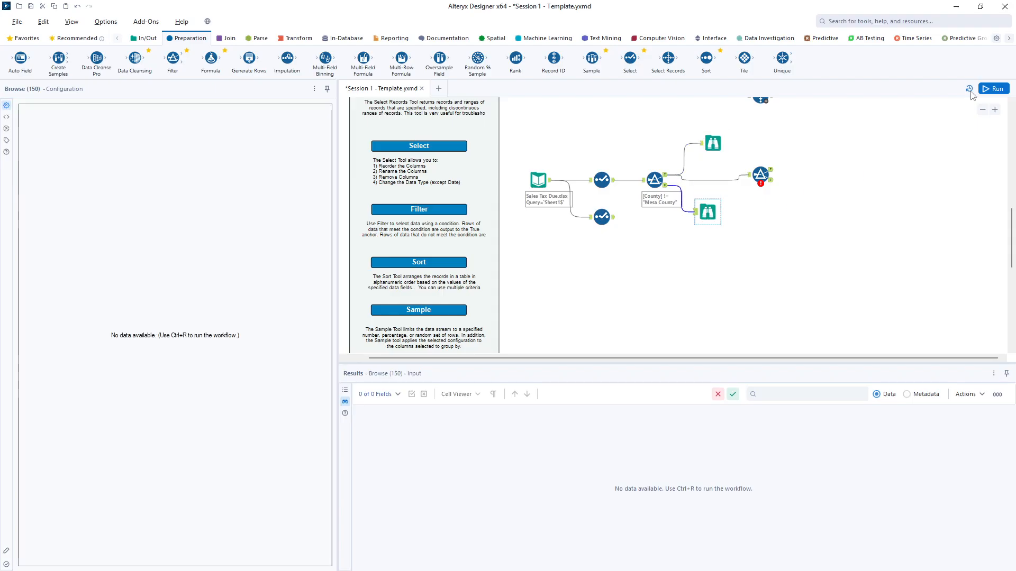
click(993, 89)
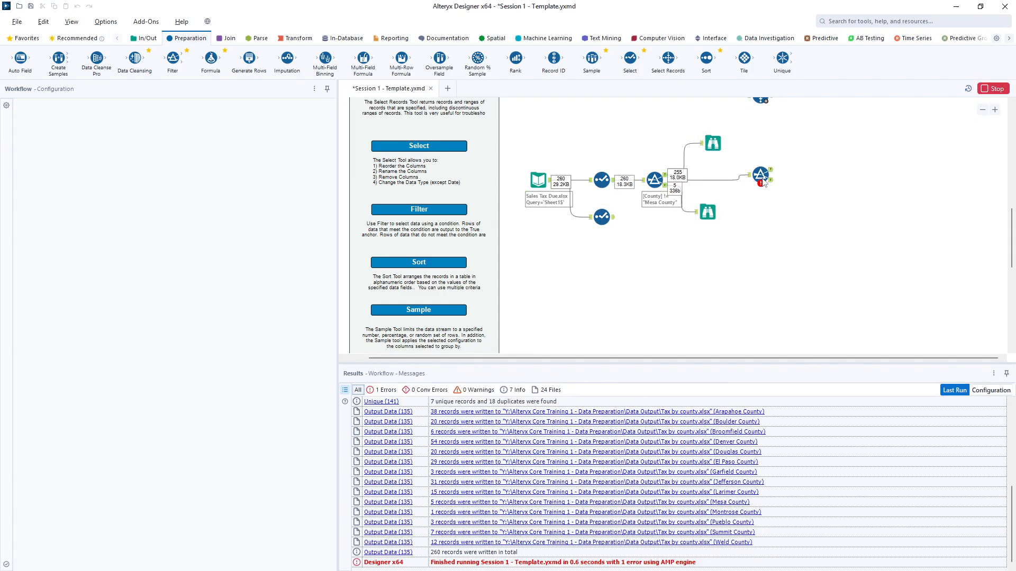
drag(763, 177, 772, 177)
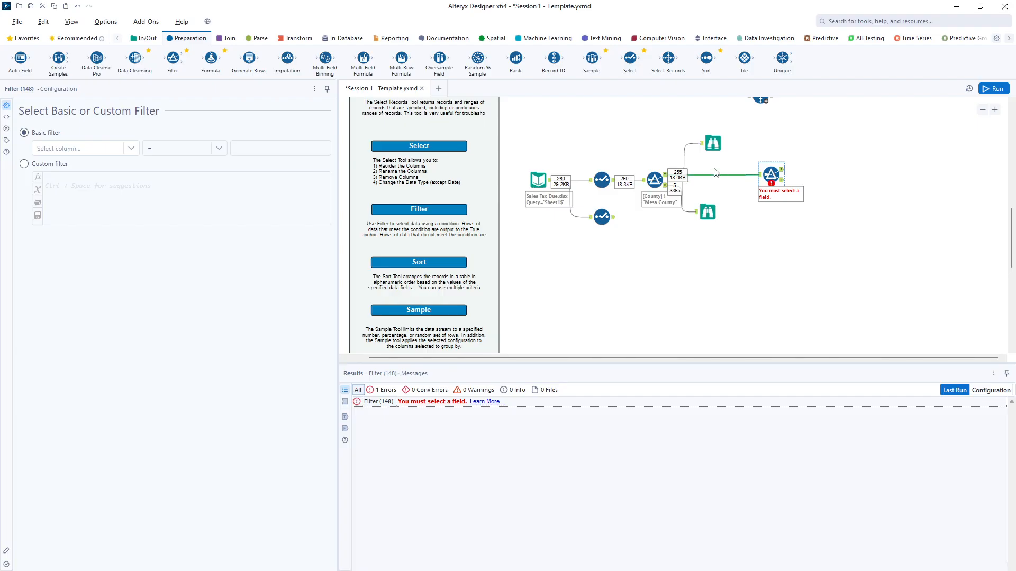
- Examine the data profiles of both Browse tools, including all distinct County values in the True output
click(711, 146)
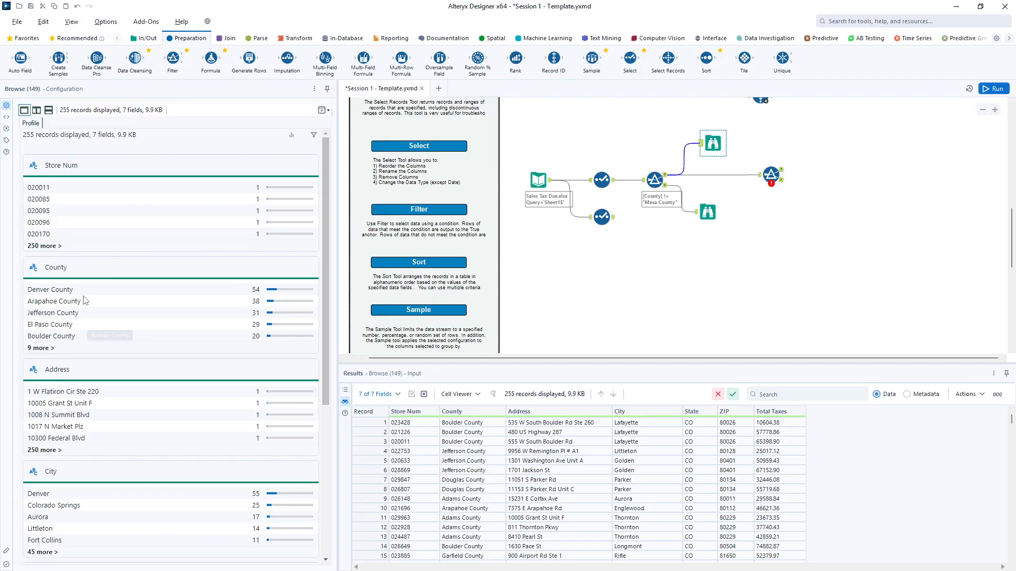
click(44, 348)
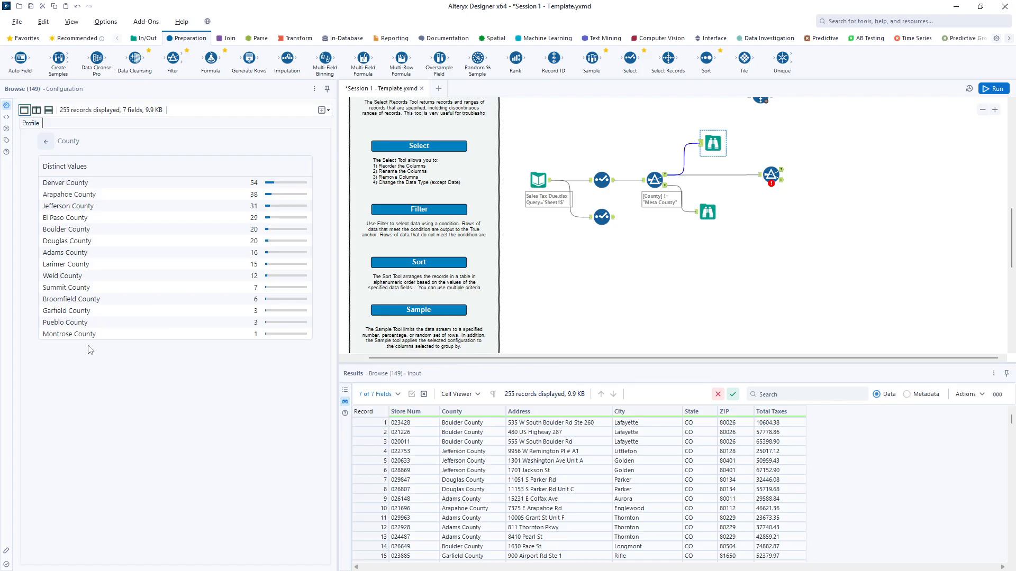
click(709, 213)
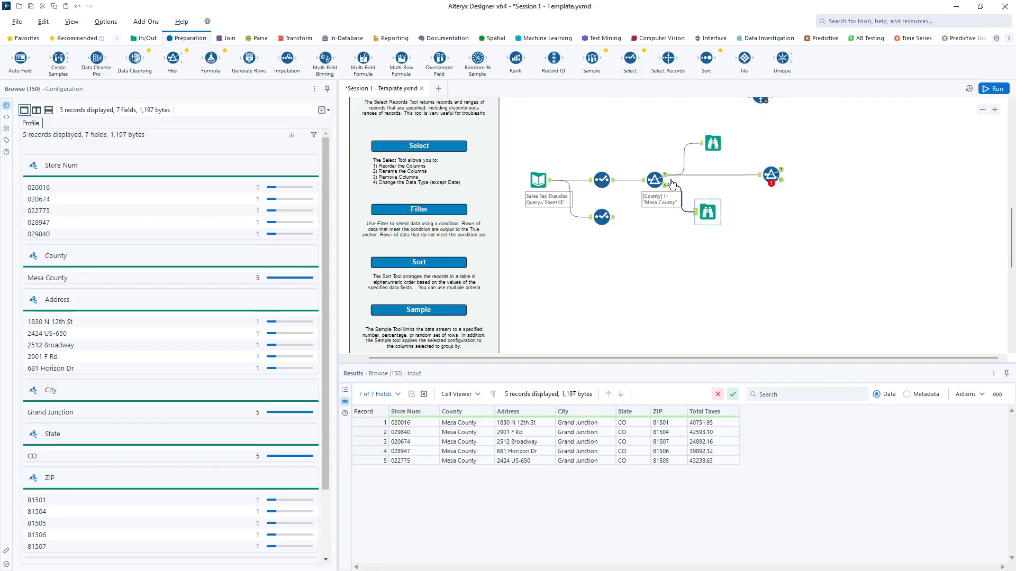
click(713, 143)
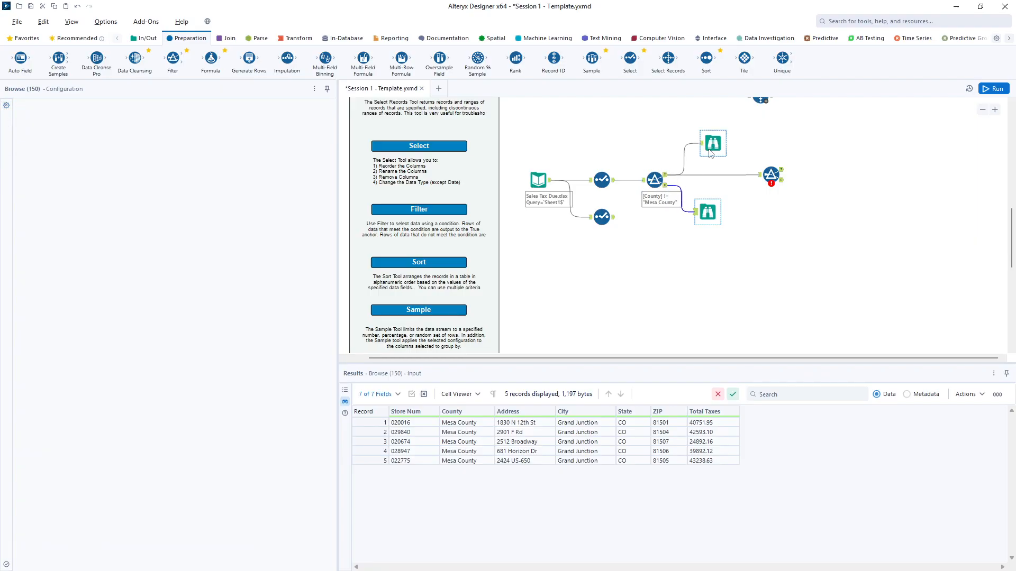
- Choose County as the second filter's column and inspect the County value of record 4 in its input data
click(771, 175)
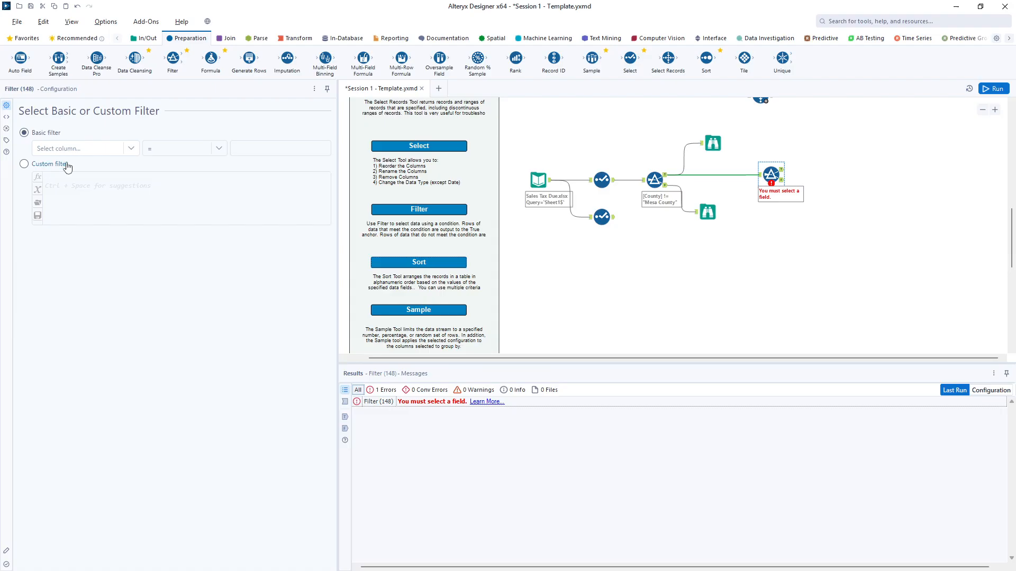
click(131, 150)
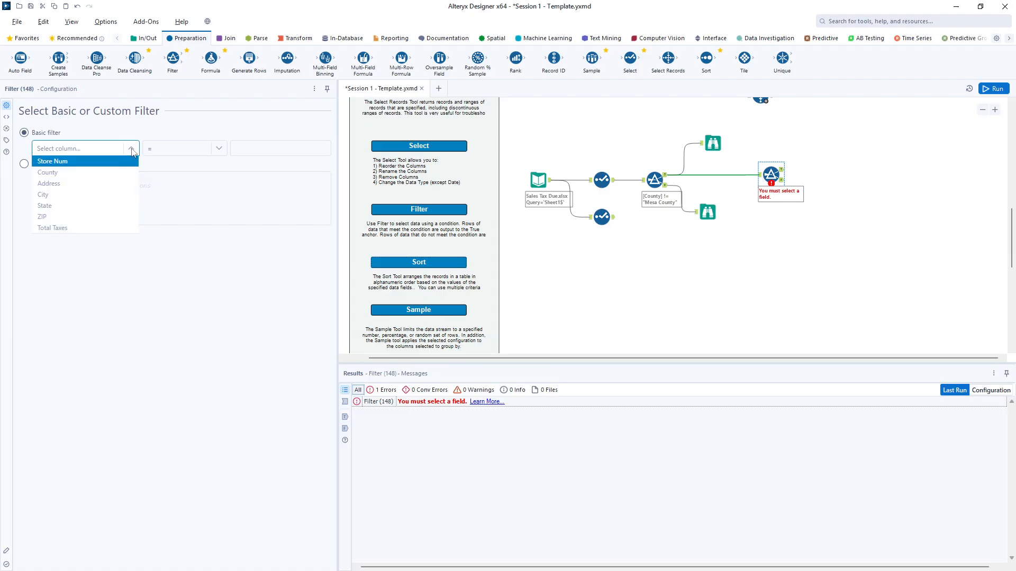
click(114, 172)
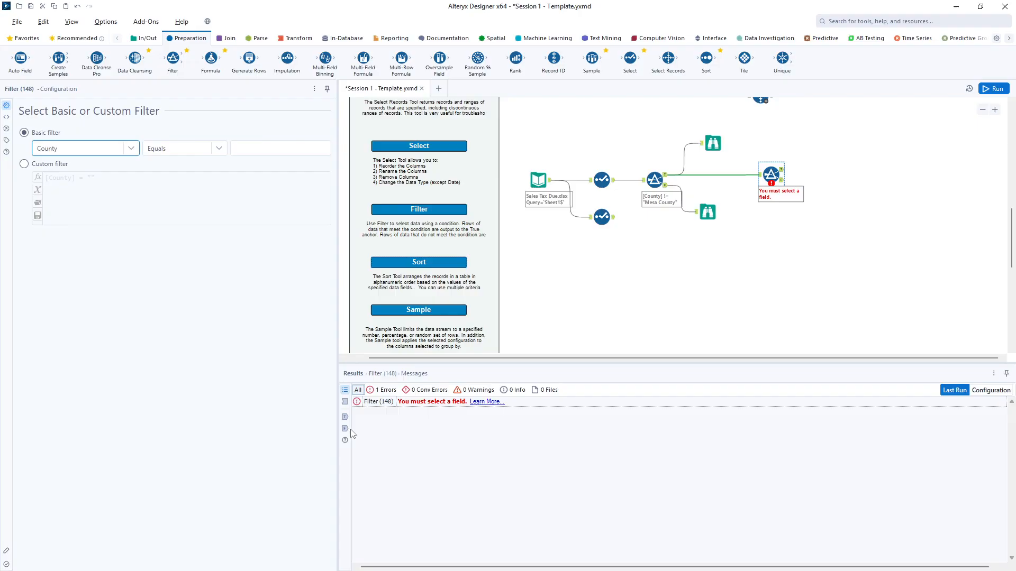
click(345, 401)
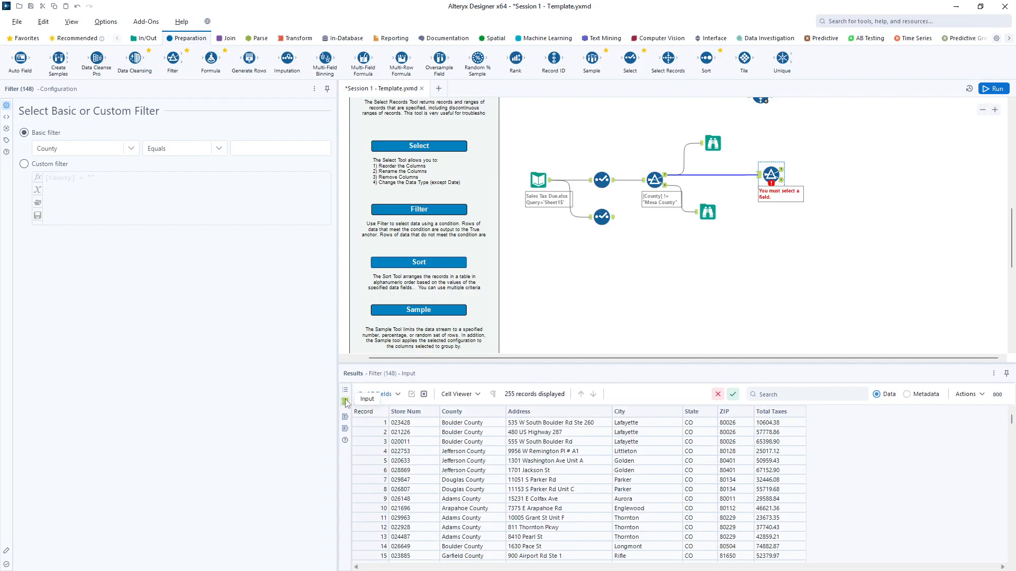
click(466, 452)
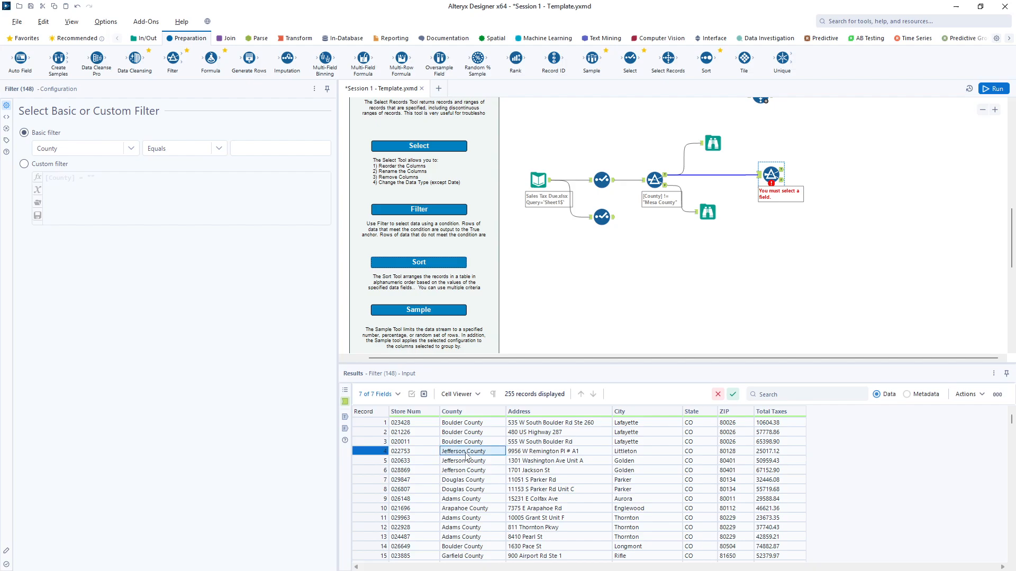
double_click(466, 453)
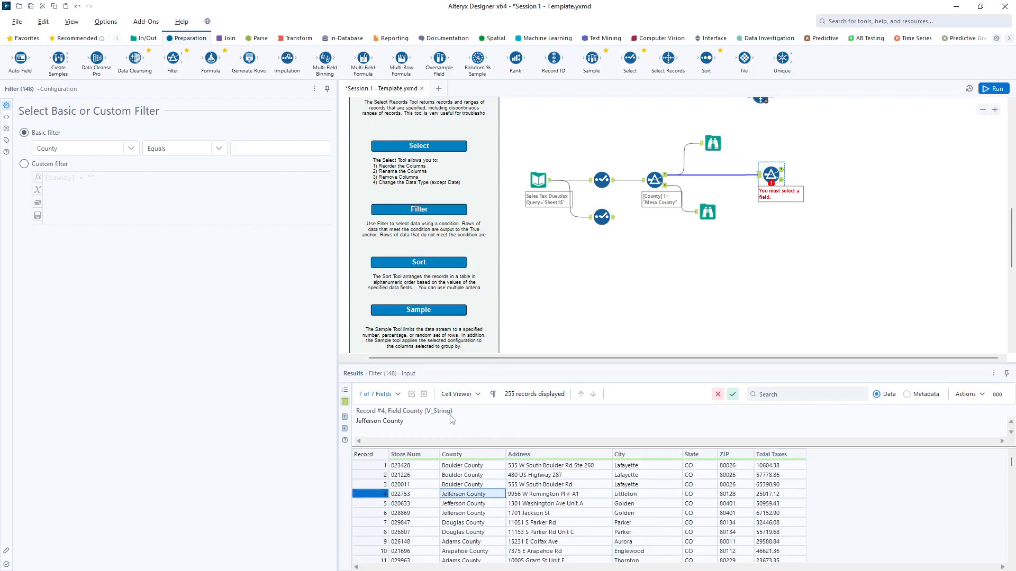
click(456, 394)
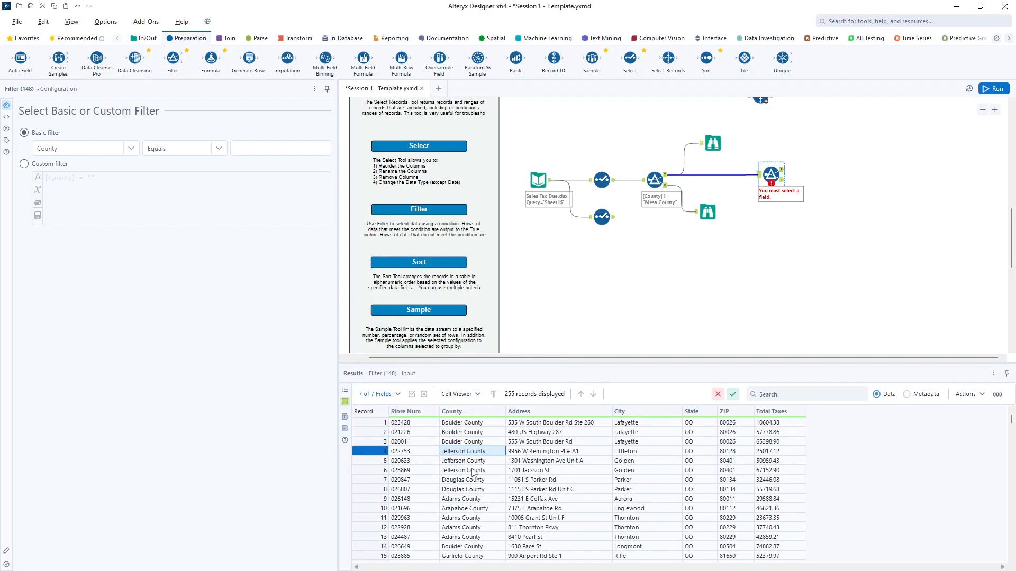
- Copy Jefferson County from record 4 into the second filter's Equals condition and run the workflow
click(469, 454)
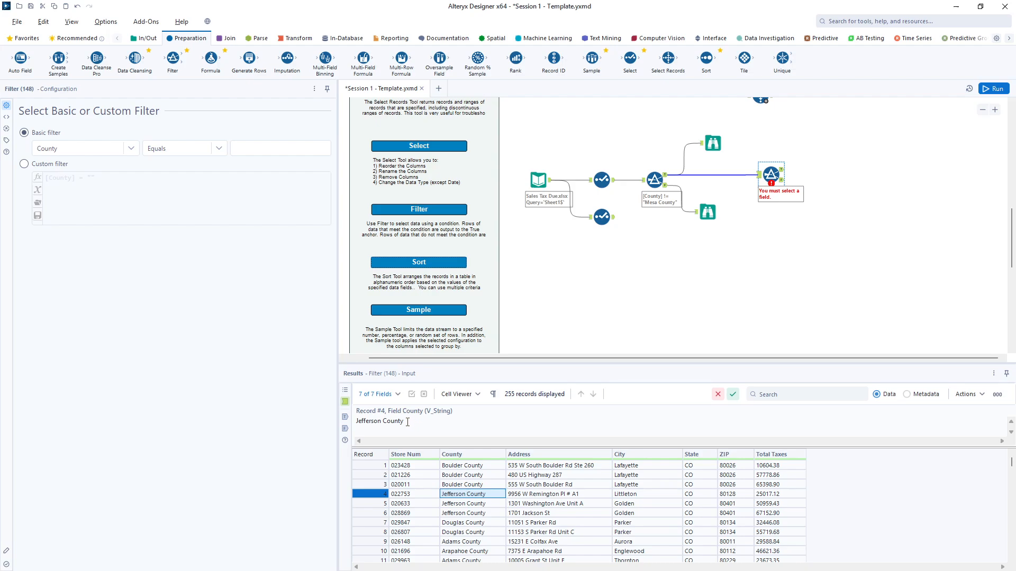
drag(408, 422, 361, 420)
right_click(361, 421)
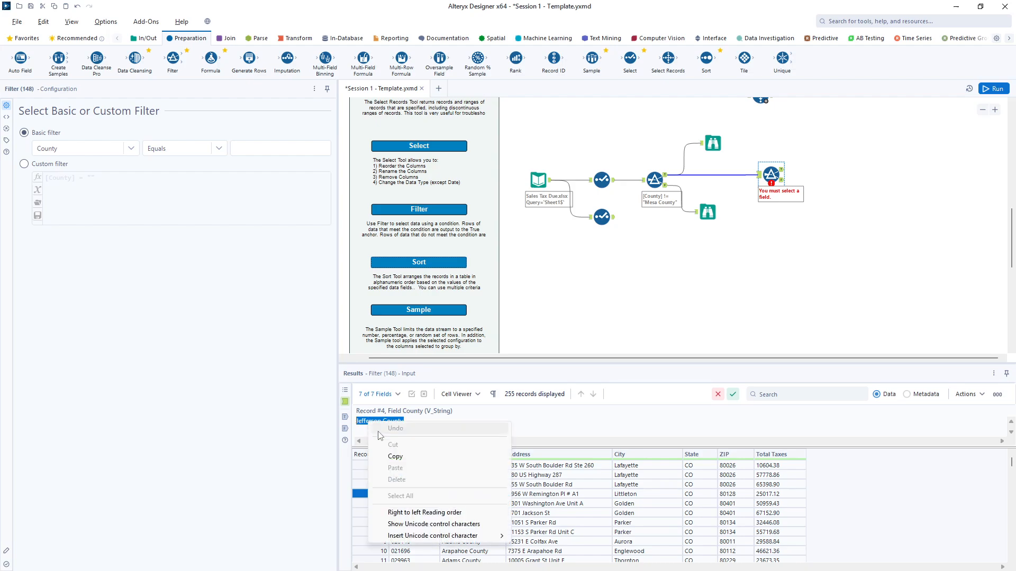
click(396, 456)
click(248, 148)
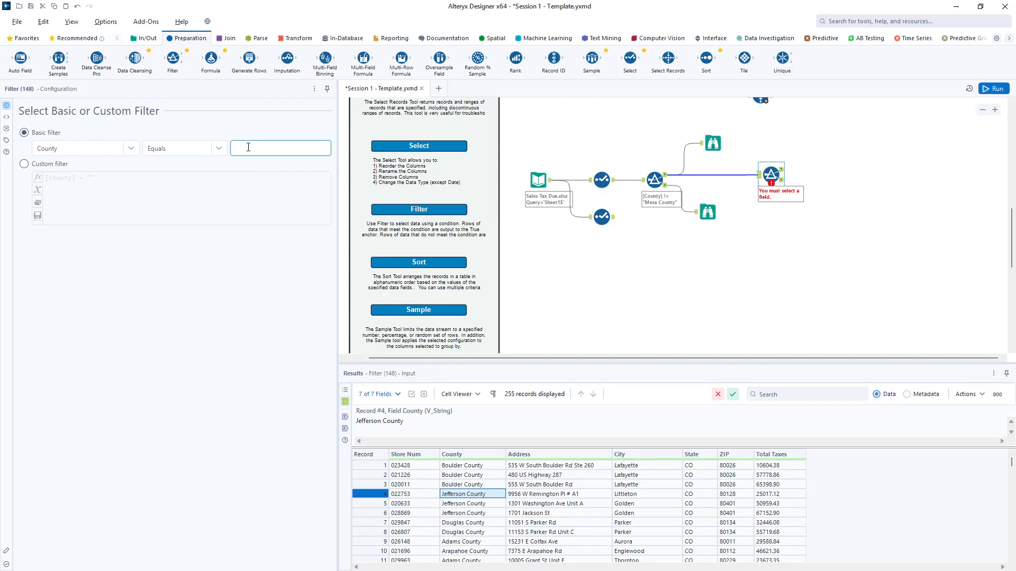
key(ctrl+v)
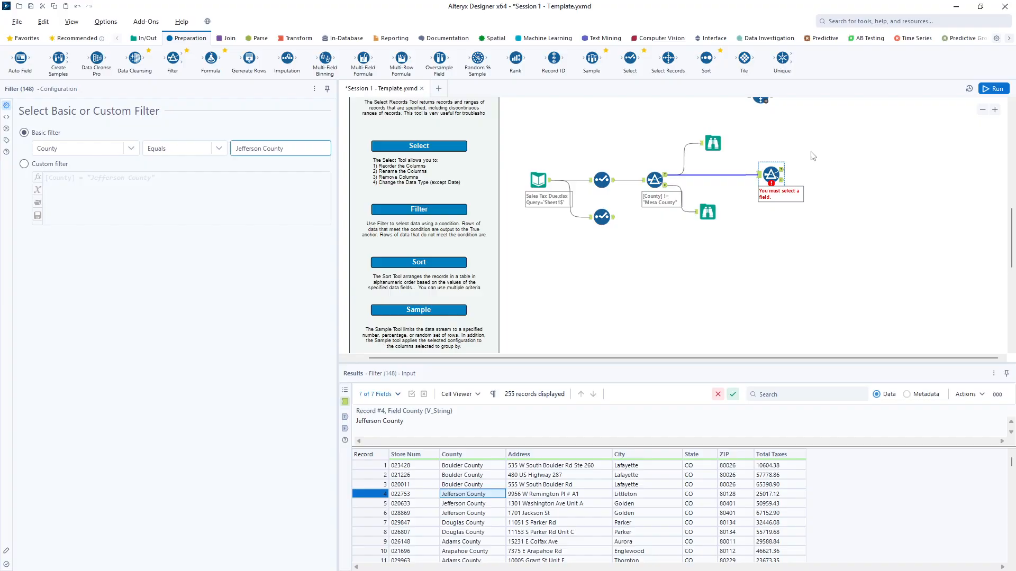
click(887, 170)
key(ctrl+r)
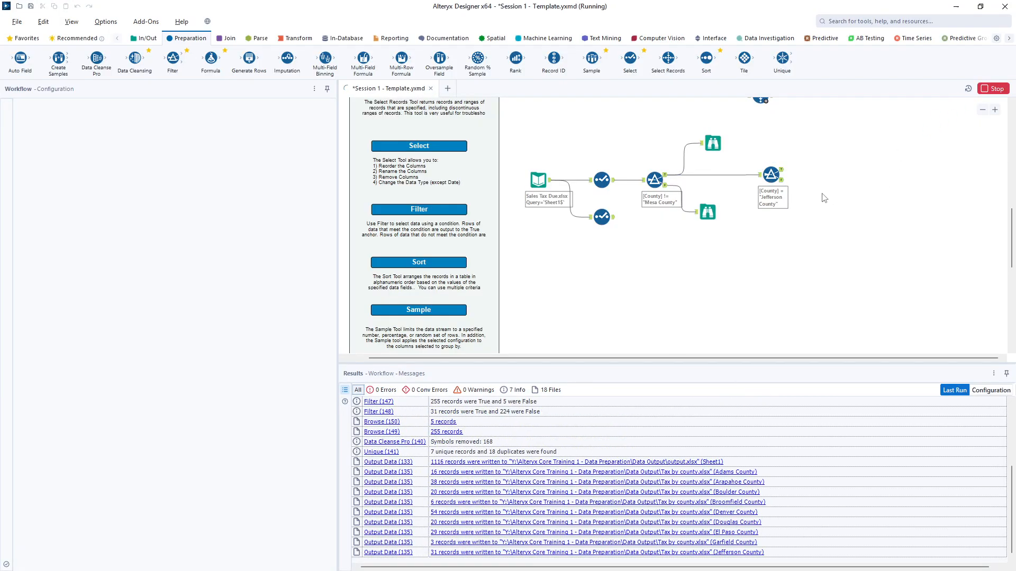
- Inspect the second filter's True output, switch it to a custom filter, and append the AND operator to the Jefferson County condition
click(782, 171)
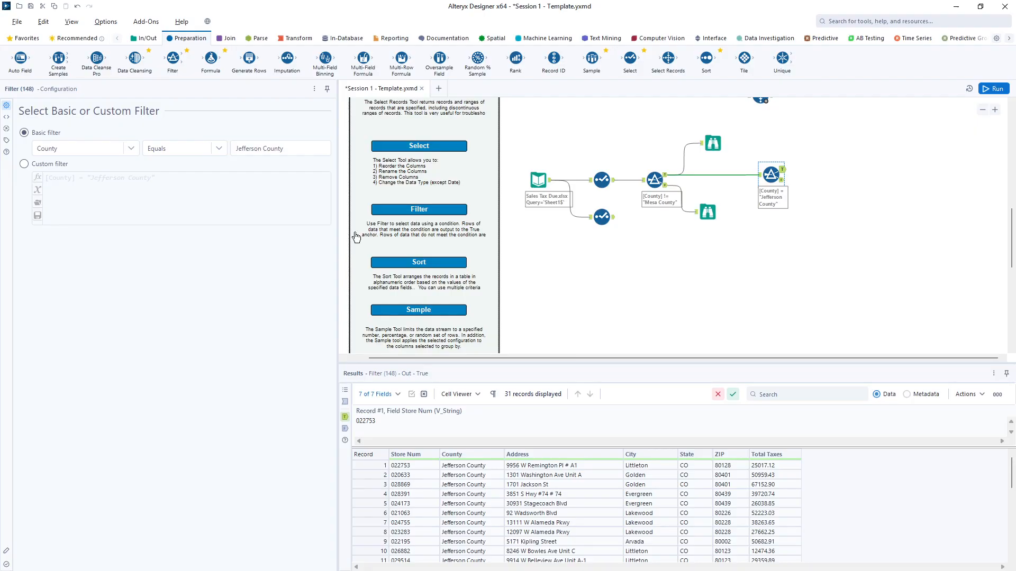
click(24, 164)
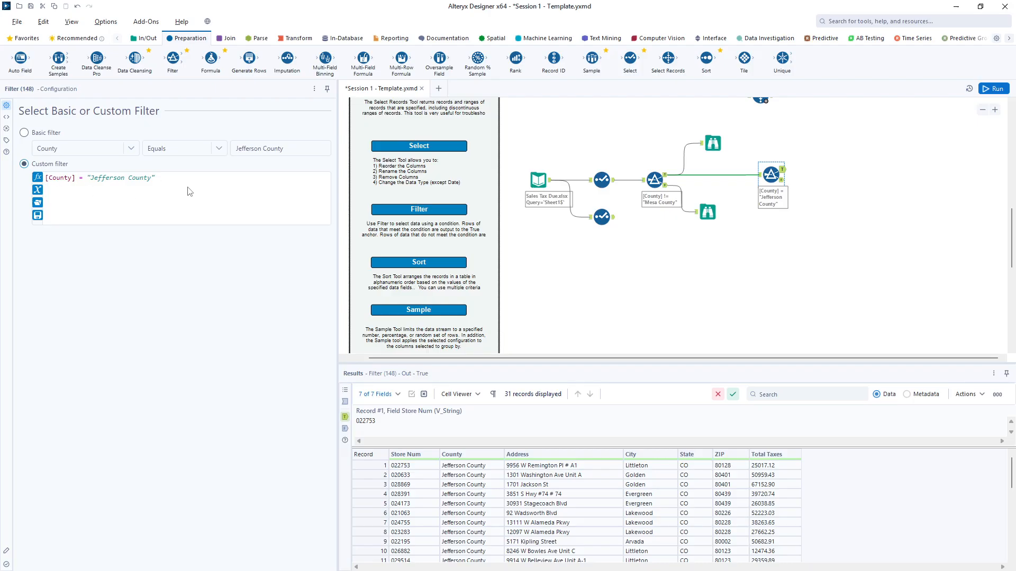
click(160, 178)
text(and)
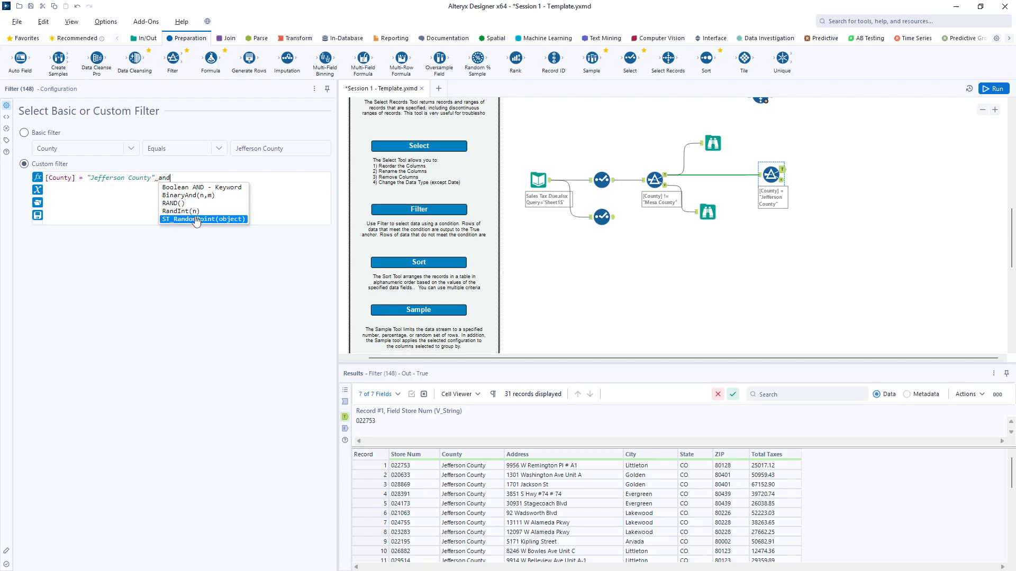
click(201, 188)
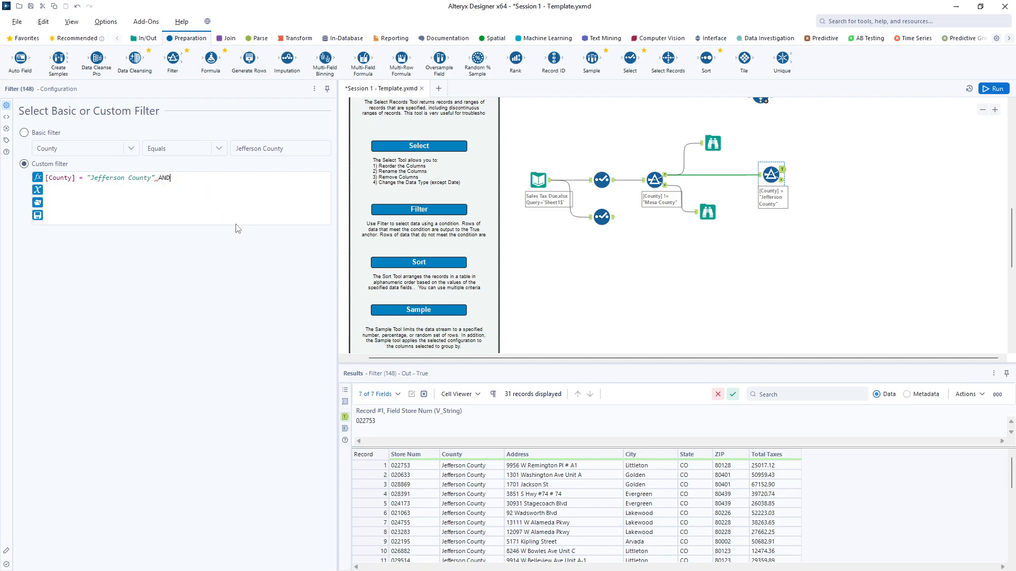
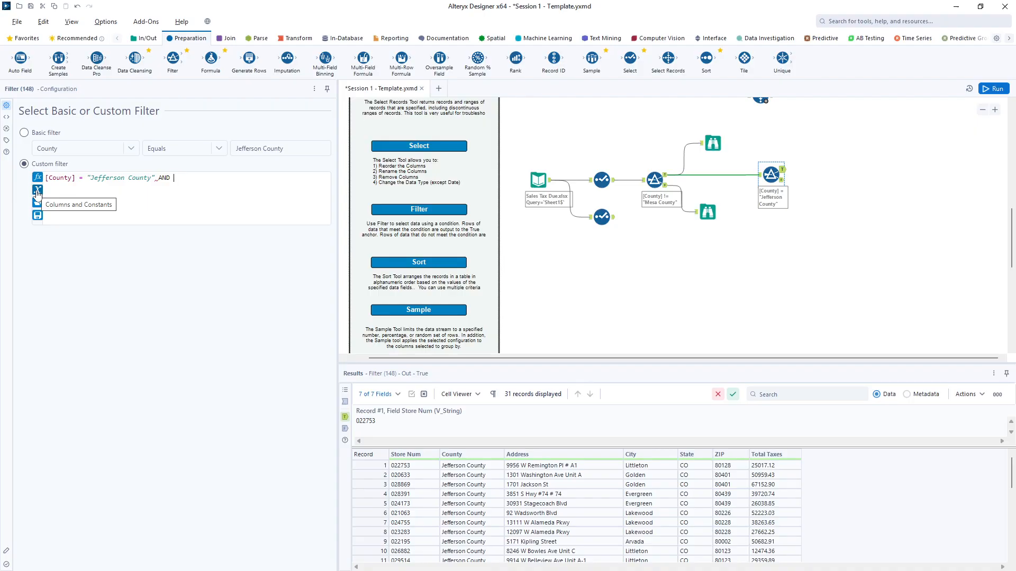
- Complete the custom expression with [City] = "Lakewood" and run the workflow
click(37, 191)
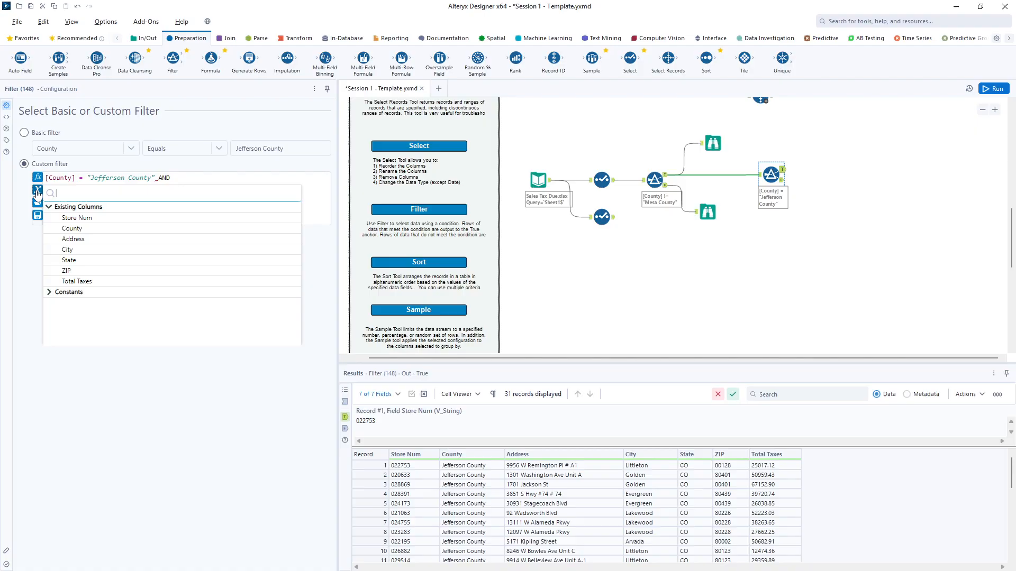
click(81, 250)
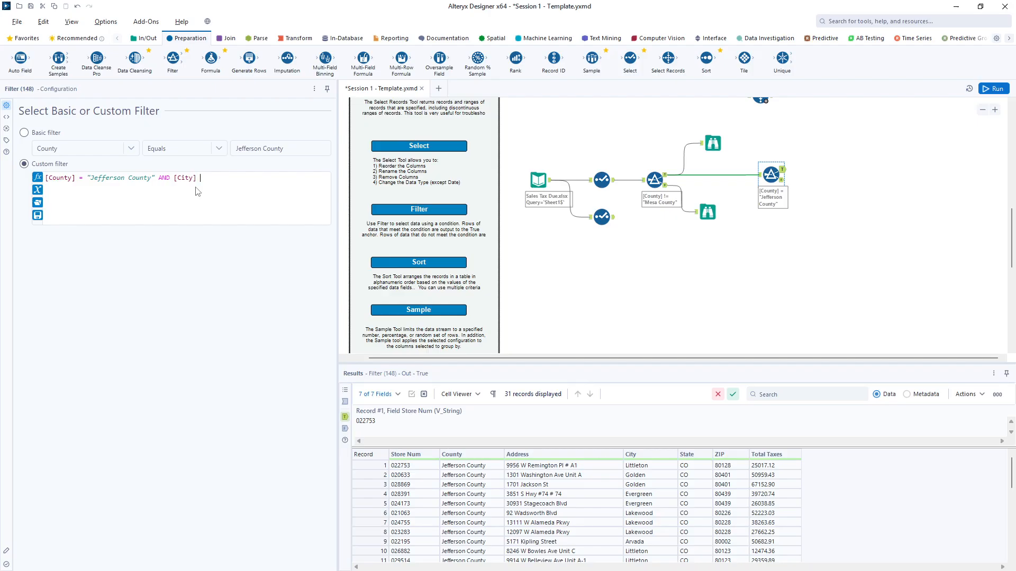
text(=)
text("Lakewood")
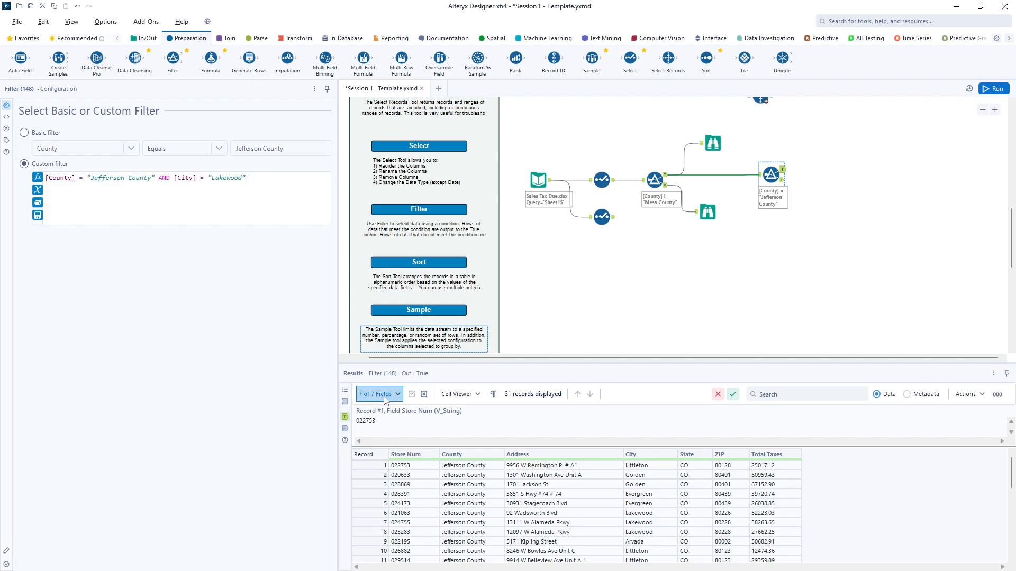
click(994, 88)
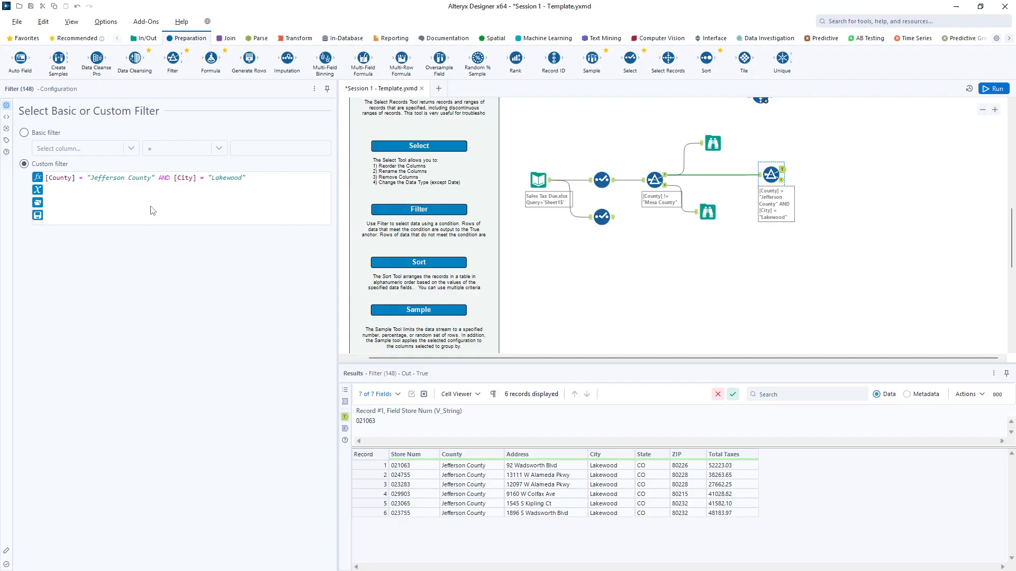
- Browse the custom filter's function categories and look through the String functions
click(37, 180)
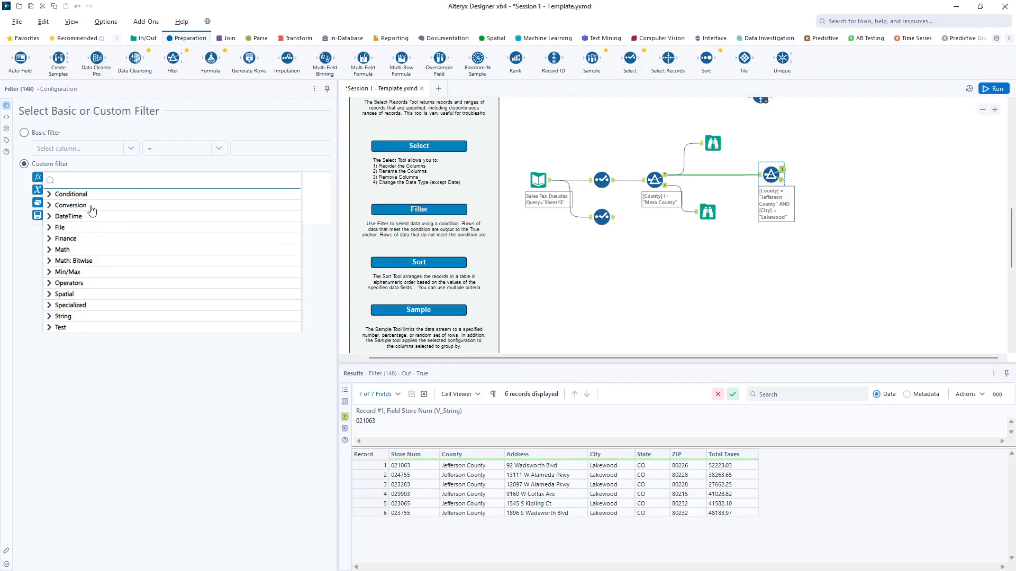
click(37, 180)
click(38, 180)
click(50, 317)
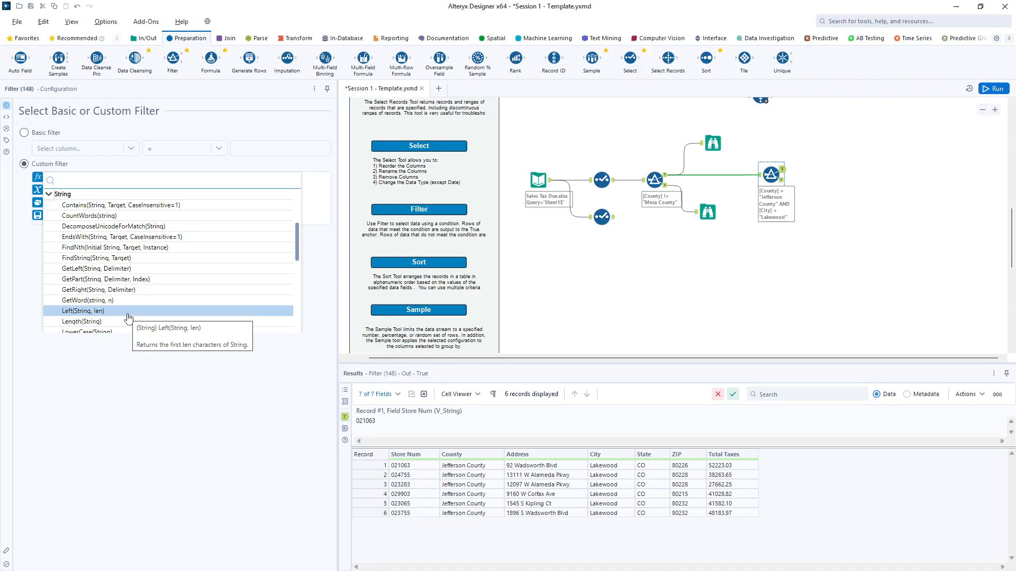
scroll(128, 318, down, 4)
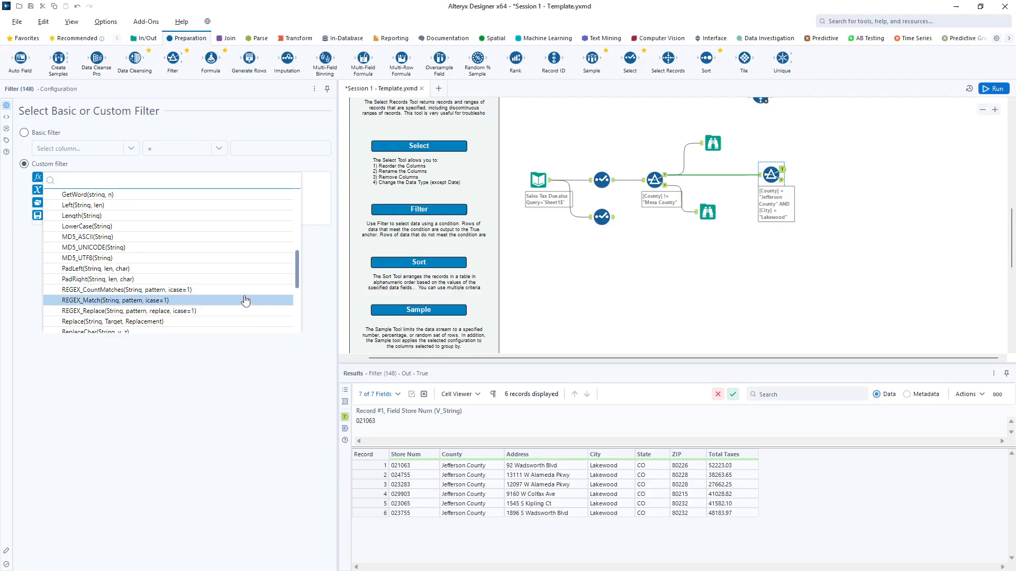
click(319, 196)
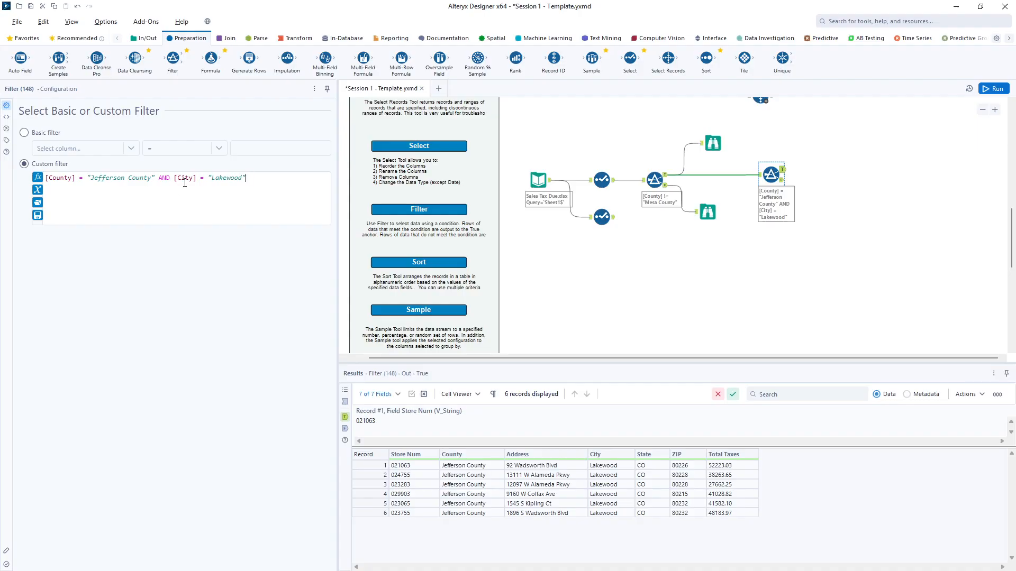
- Add a Sort tool to the second filter's False output and compare the filter's True and False records
drag(706, 59, 824, 180)
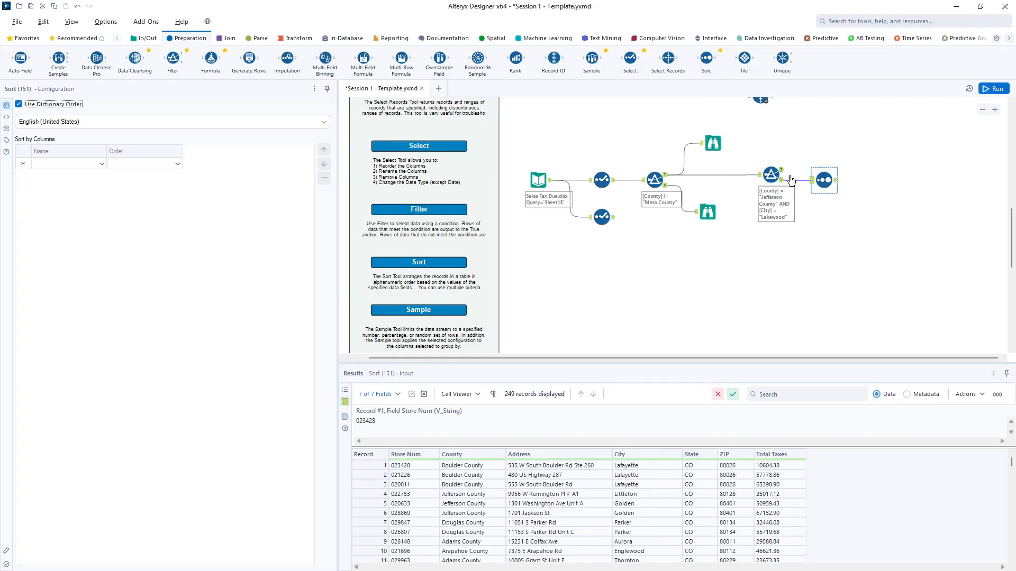
click(776, 175)
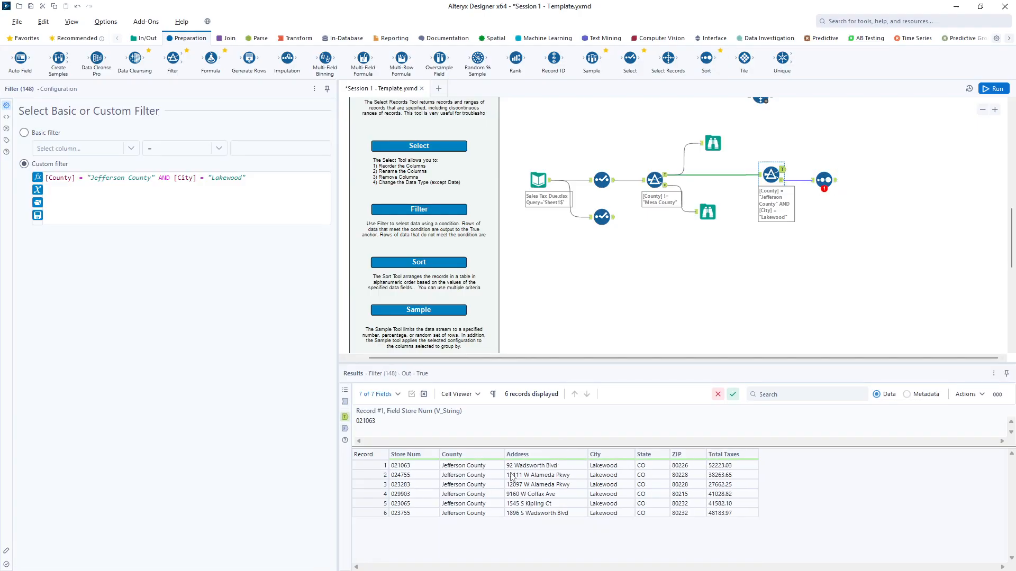
click(782, 182)
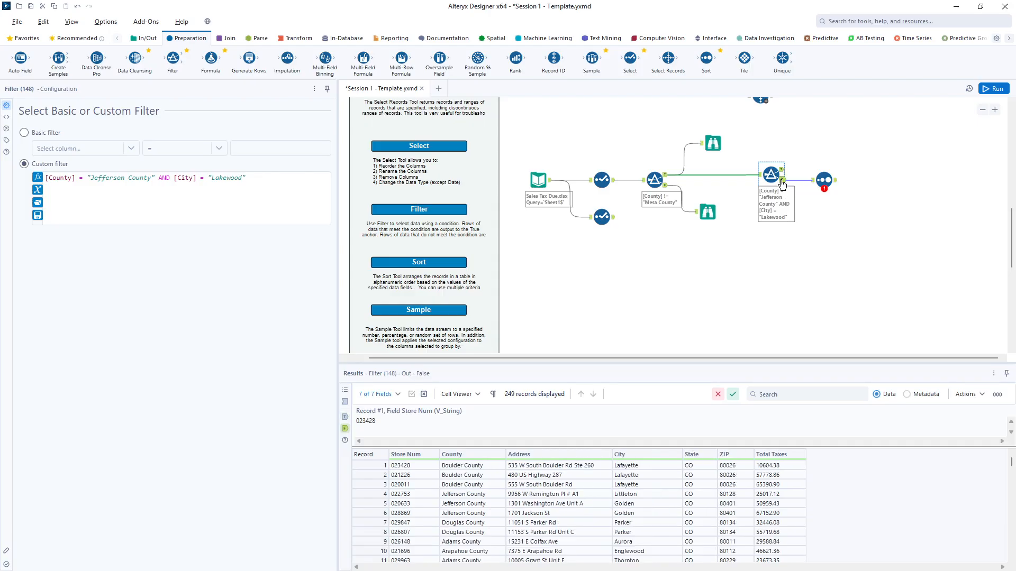
- Configure the Sort tool to order by County and City, both ascending, and run the workflow
click(825, 181)
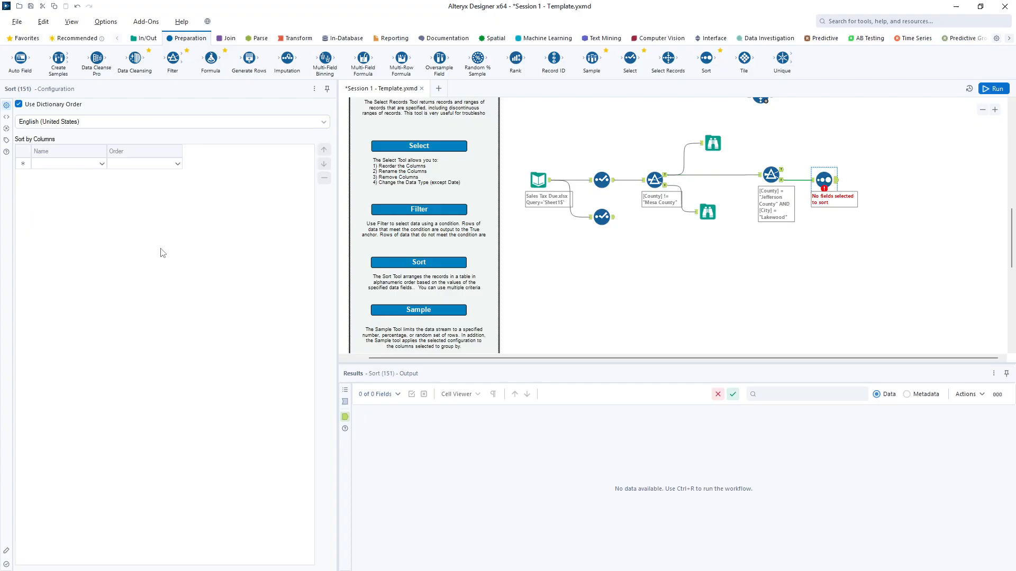
click(104, 166)
click(94, 183)
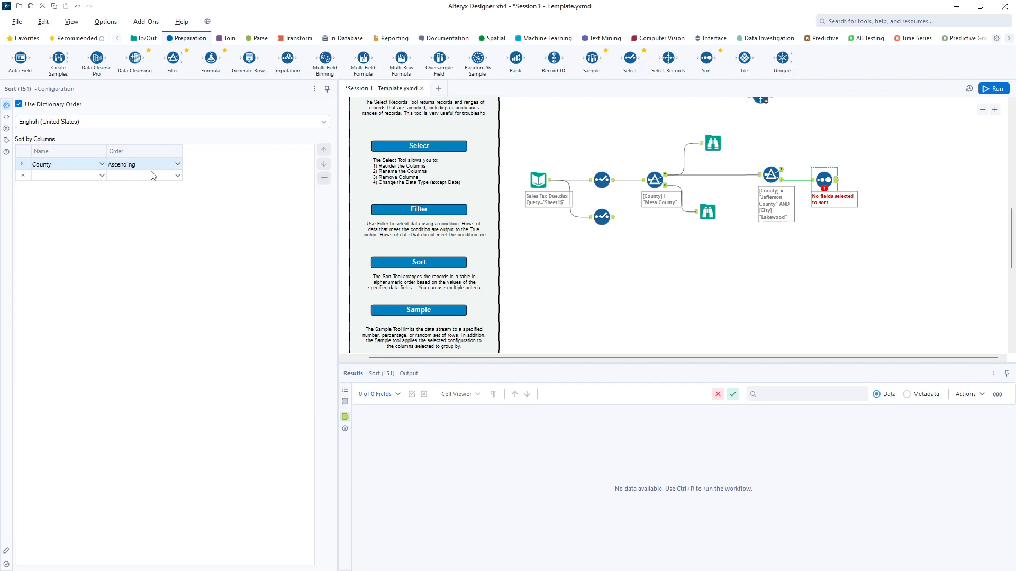
click(102, 176)
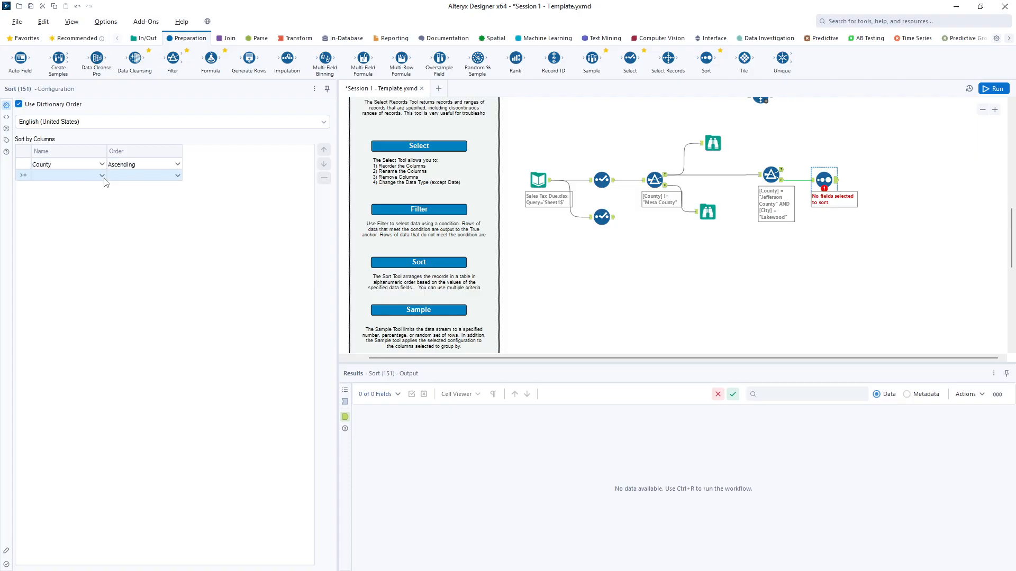
click(87, 209)
click(993, 91)
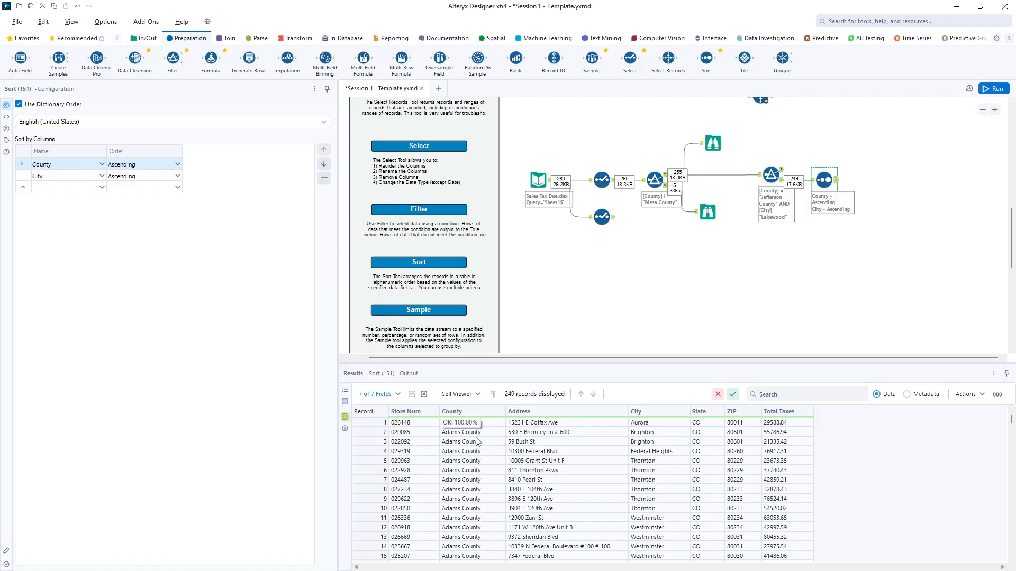
- Examine the sorted output to check the ordering by county and by city within each county
scroll(487, 480, down, 5)
scroll(487, 480, down, 15)
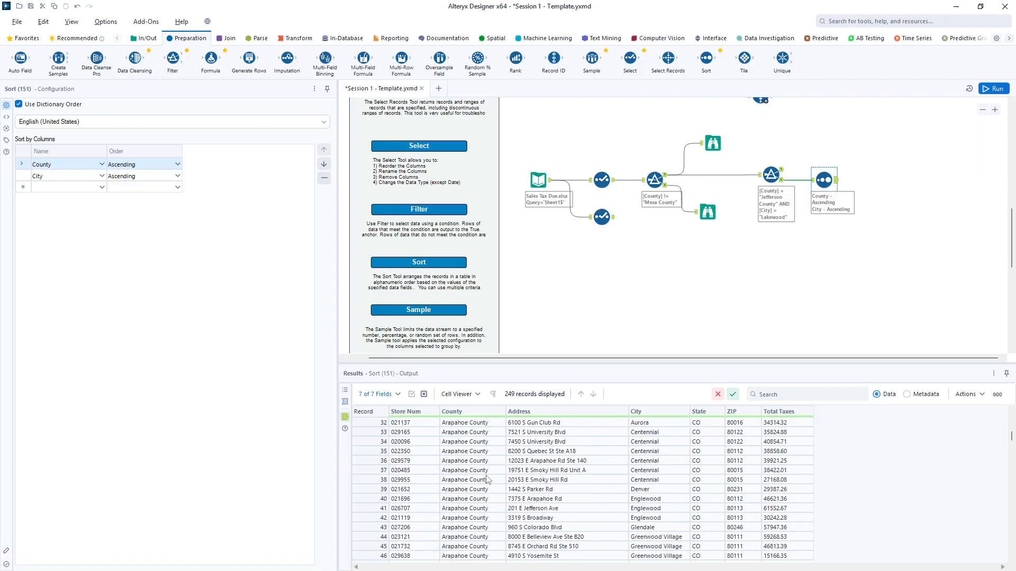
scroll(487, 480, down, 20)
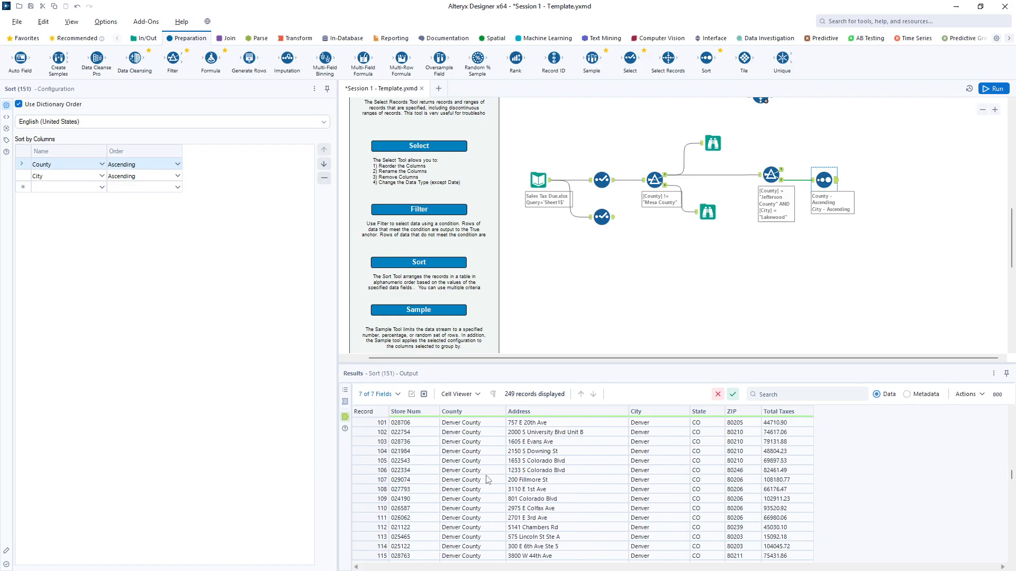
scroll(486, 480, down, 15)
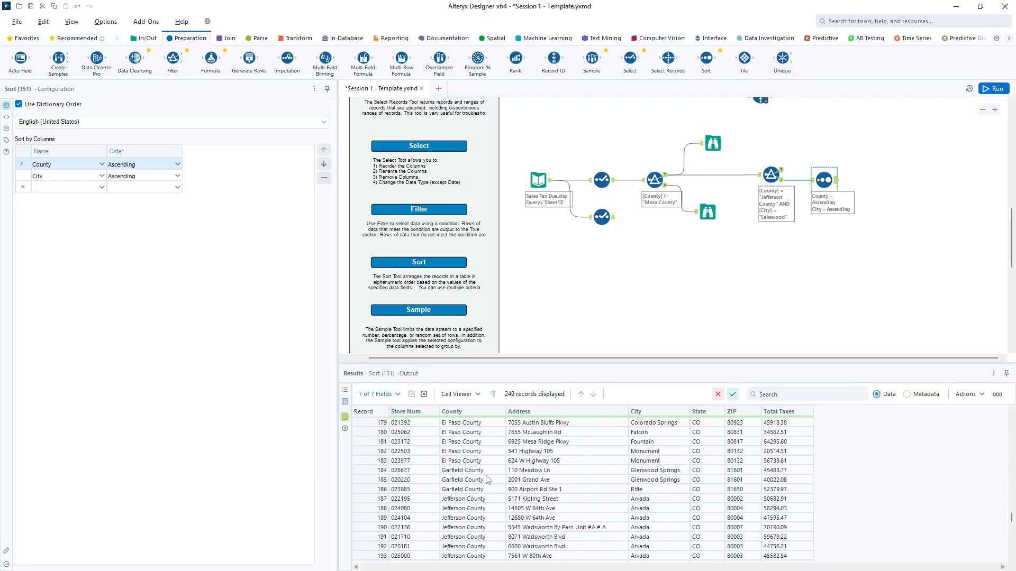
scroll(488, 479, up, 1)
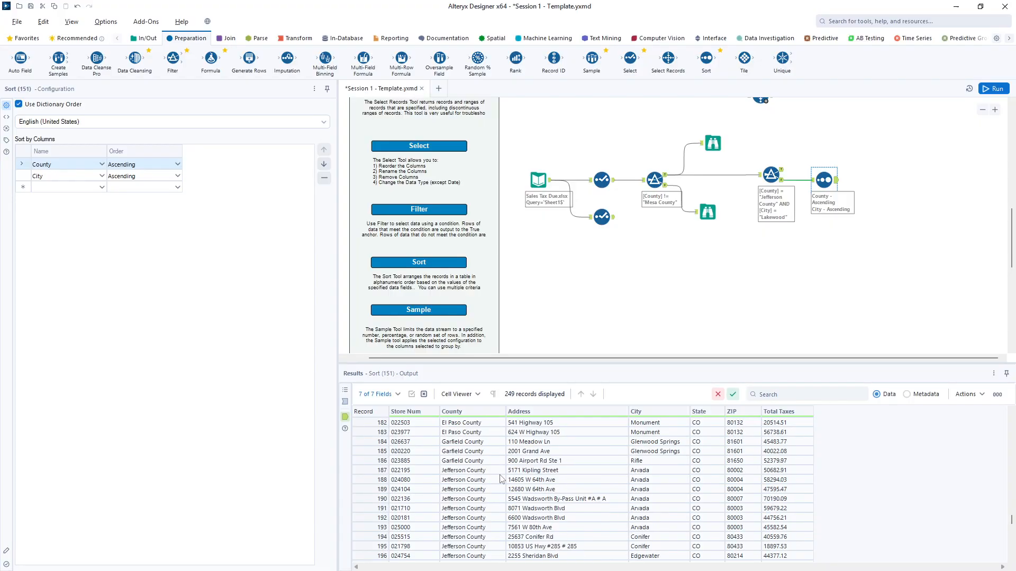
scroll(679, 479, down, 3)
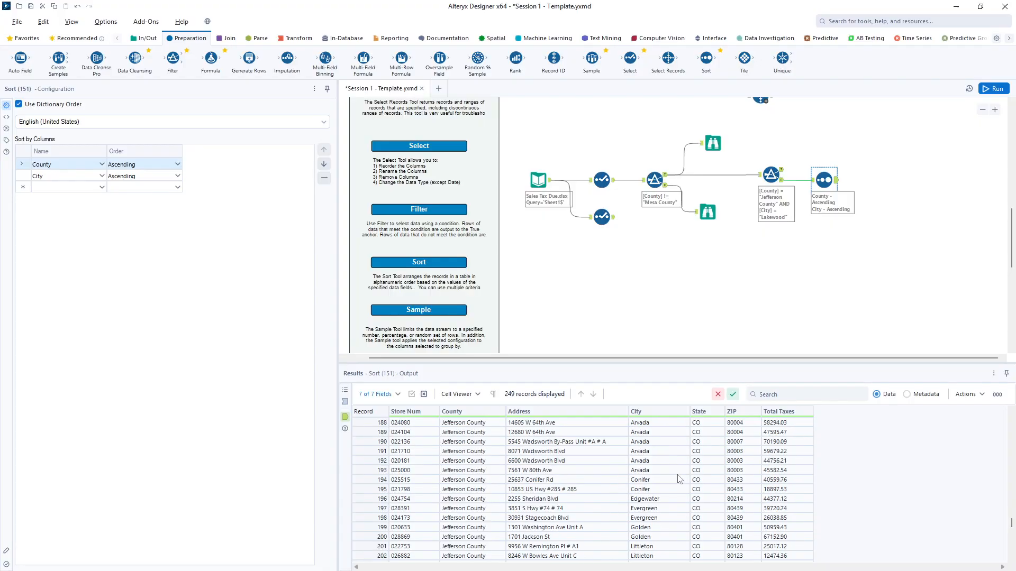
scroll(680, 479, down, 2)
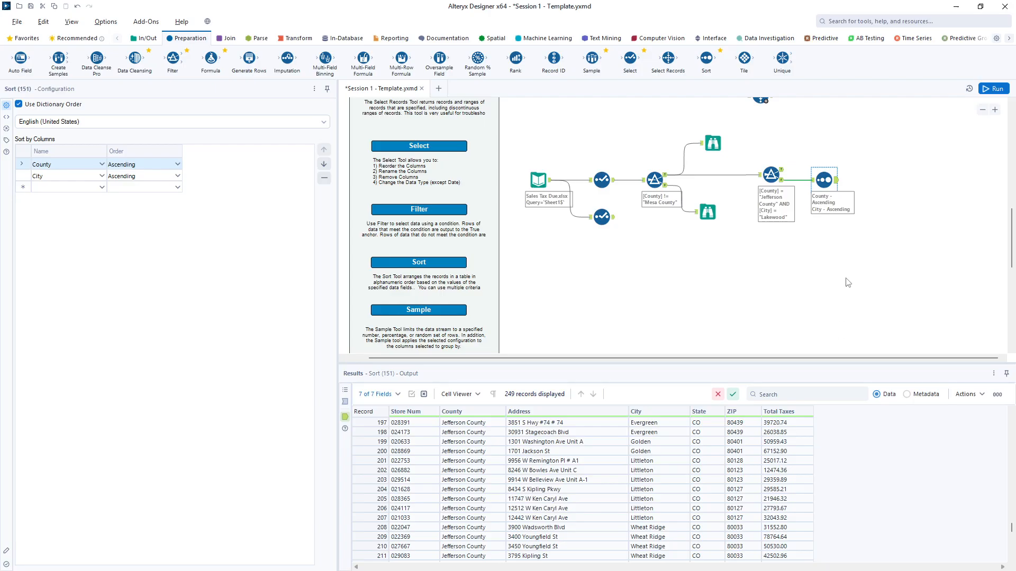
- Move the Sort tool farther from the second filter and review the settings of the upper Select tool and both filters
drag(824, 181, 845, 180)
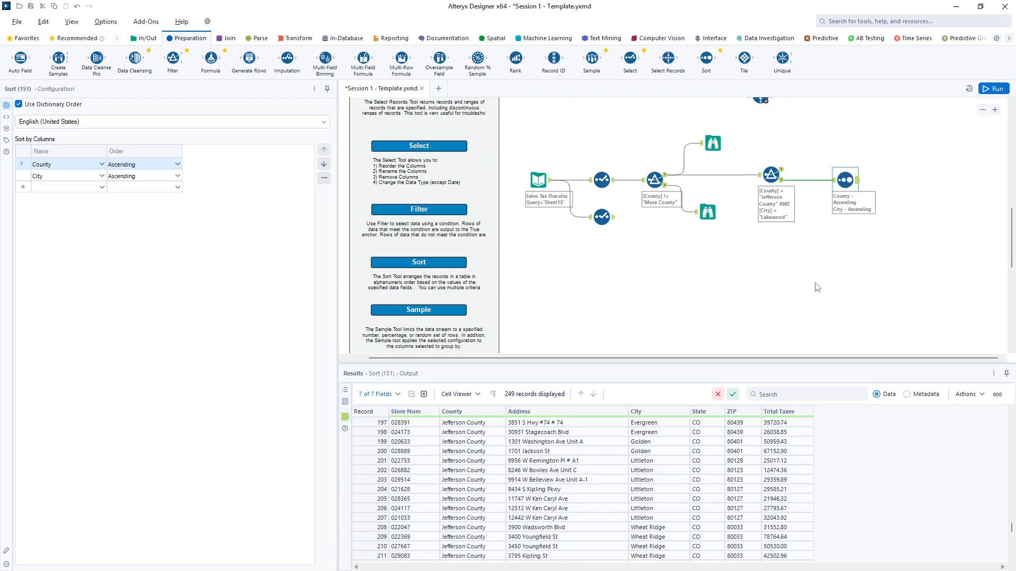
click(604, 185)
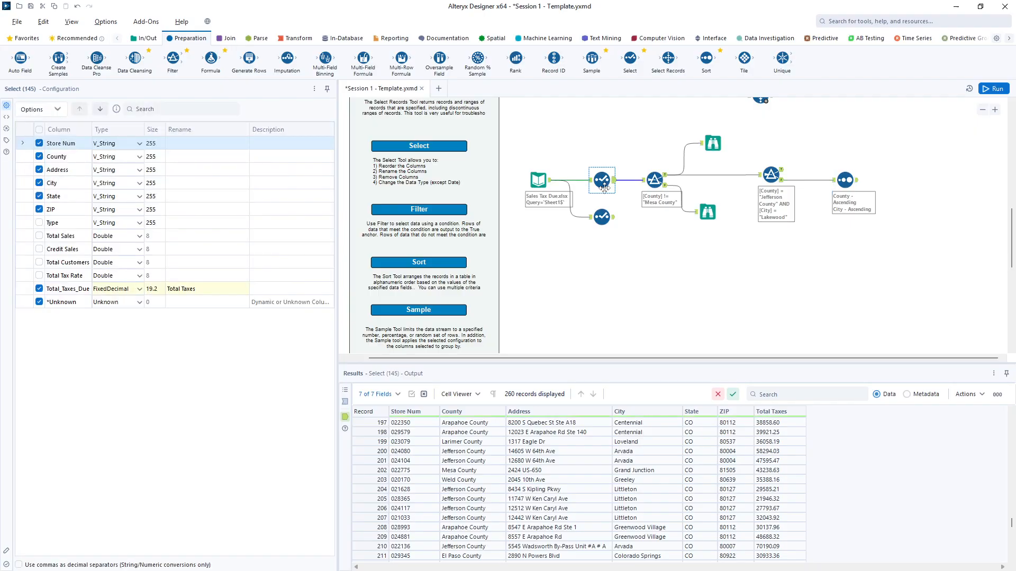
click(655, 180)
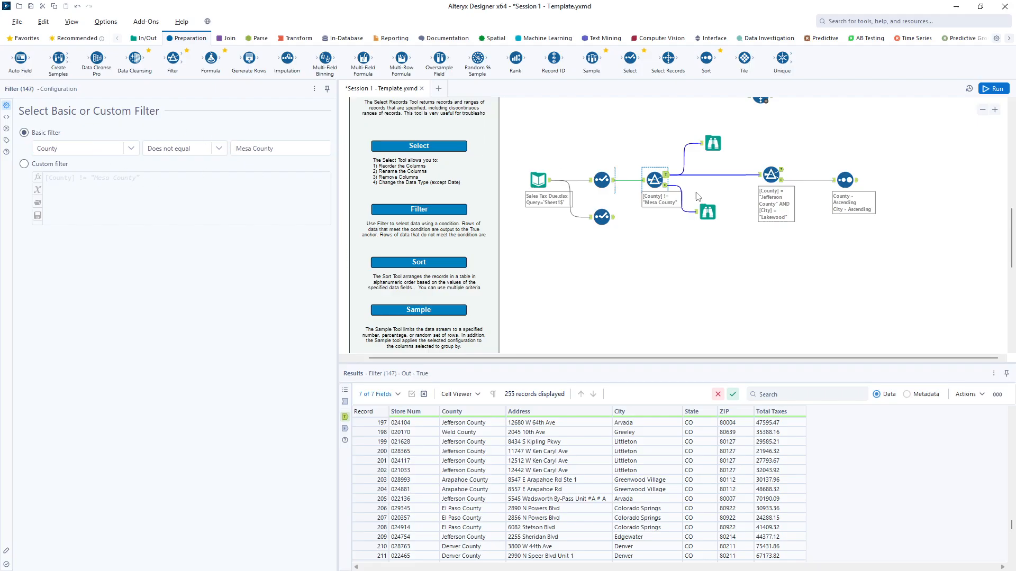
click(771, 174)
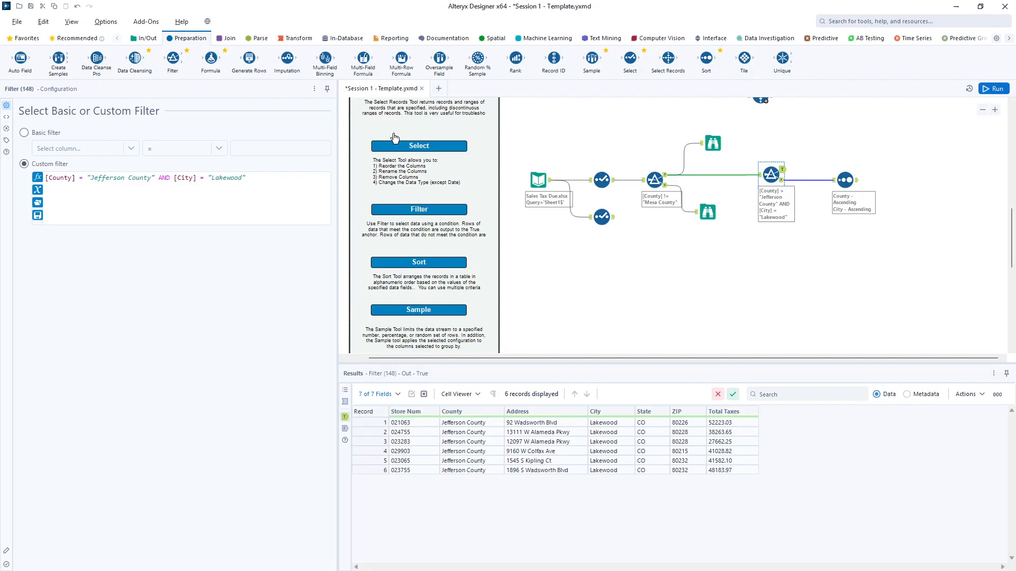
click(448, 172)
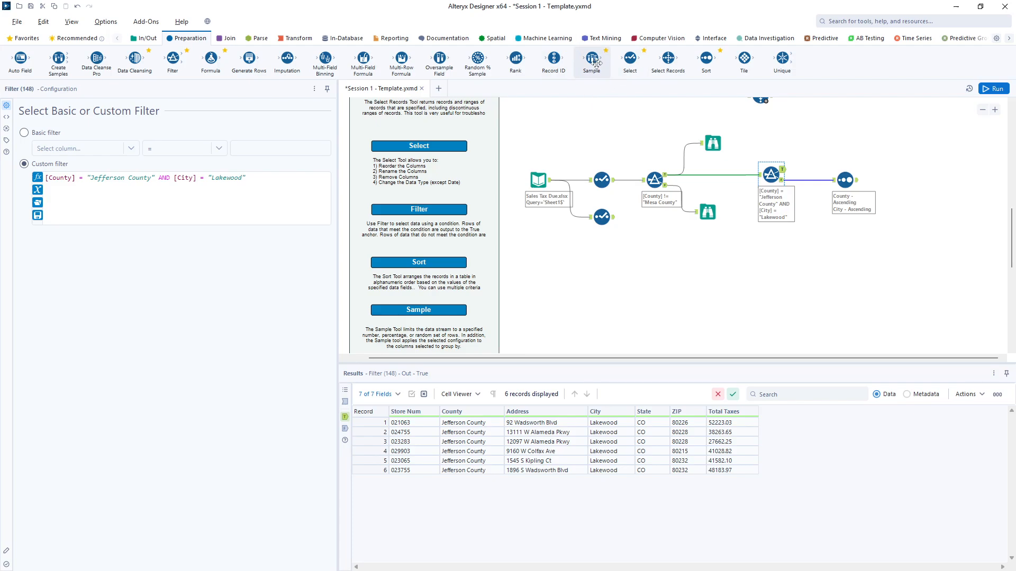
- Add a Sample tool below the second filter, connect it to the Mesa County filter's True output, and space the two tools apart
drag(592, 60, 792, 271)
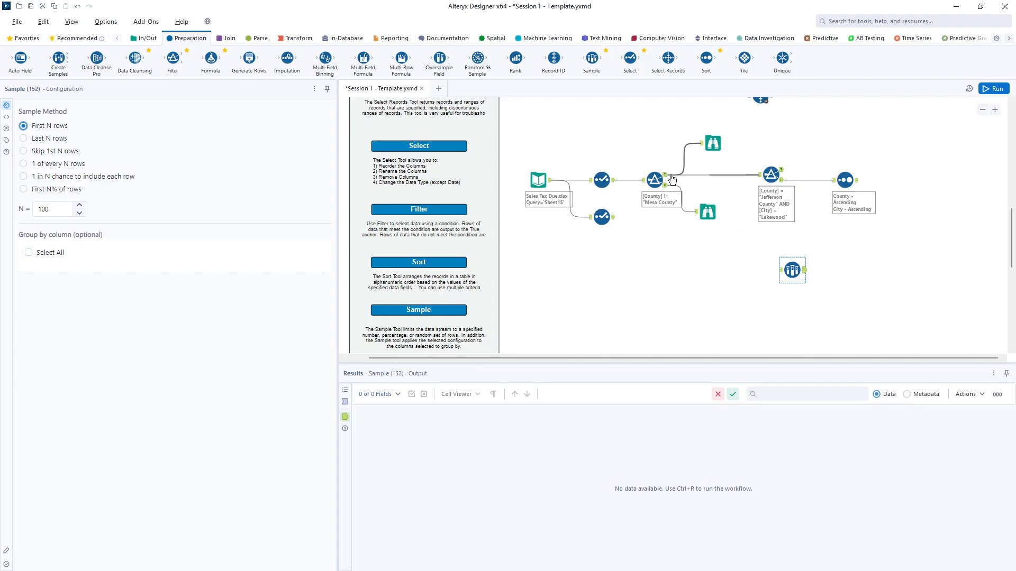
drag(665, 176, 781, 270)
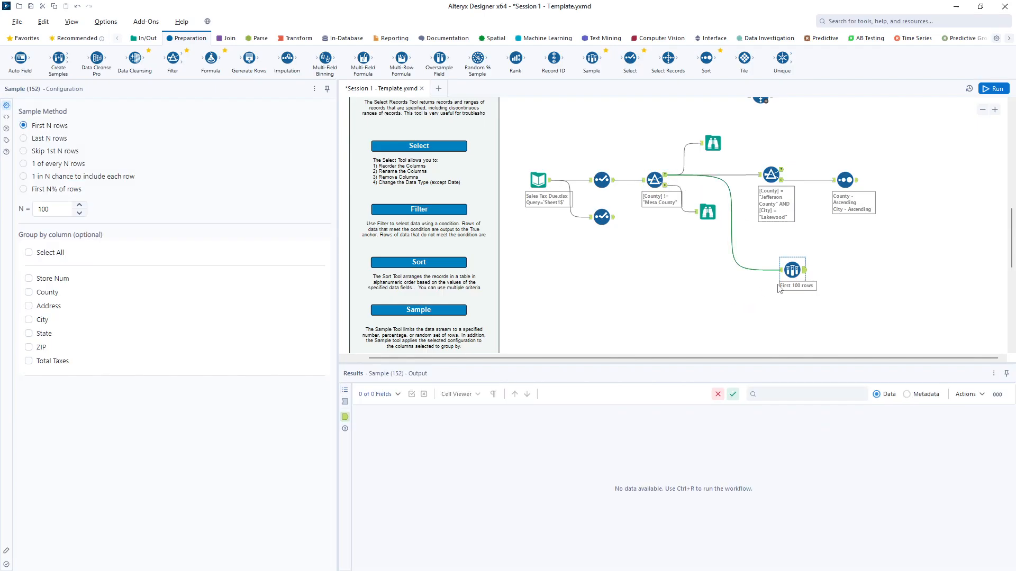
drag(791, 271, 775, 271)
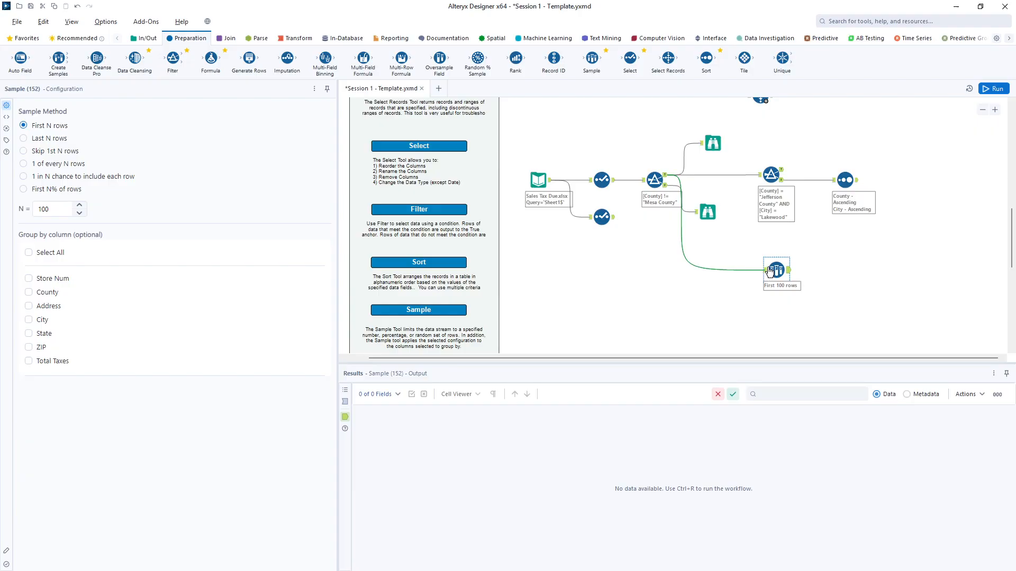
drag(771, 174, 771, 164)
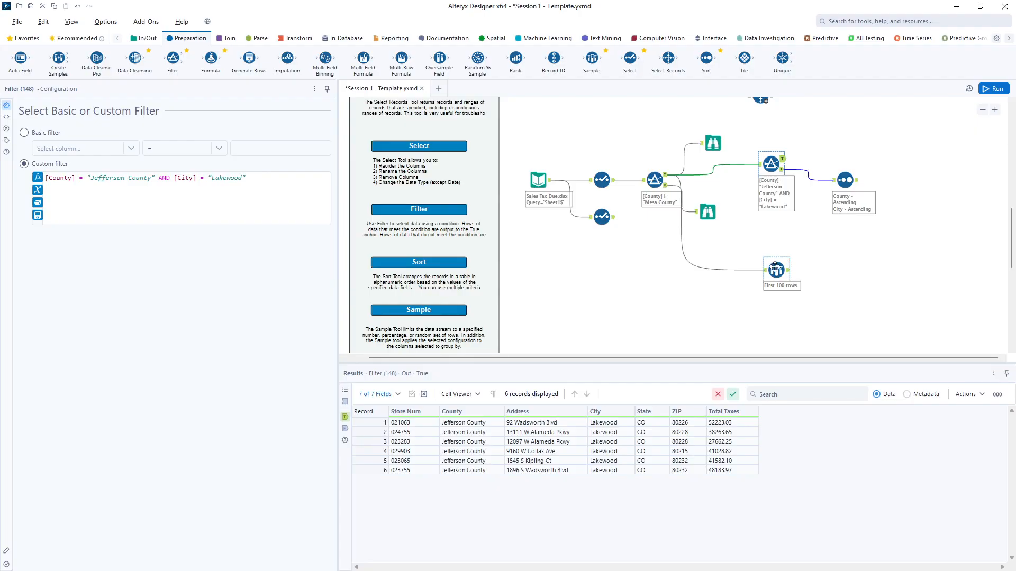
- Reposition the Sample tool below the second filter and align that filter and the Sort tool with the Mesa County filter
drag(775, 268, 749, 242)
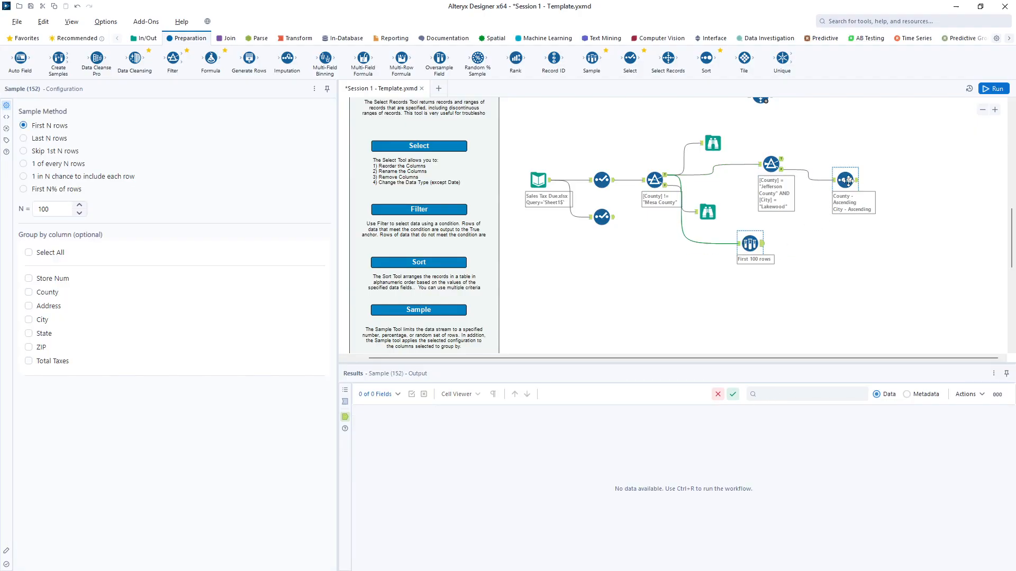
drag(848, 180, 832, 196)
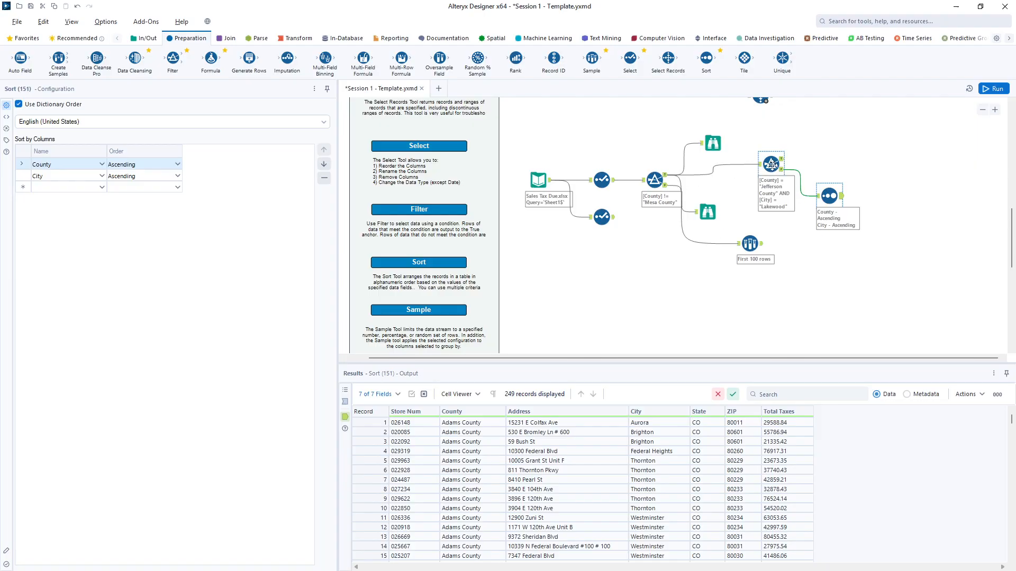
drag(771, 165, 771, 176)
drag(829, 202, 851, 187)
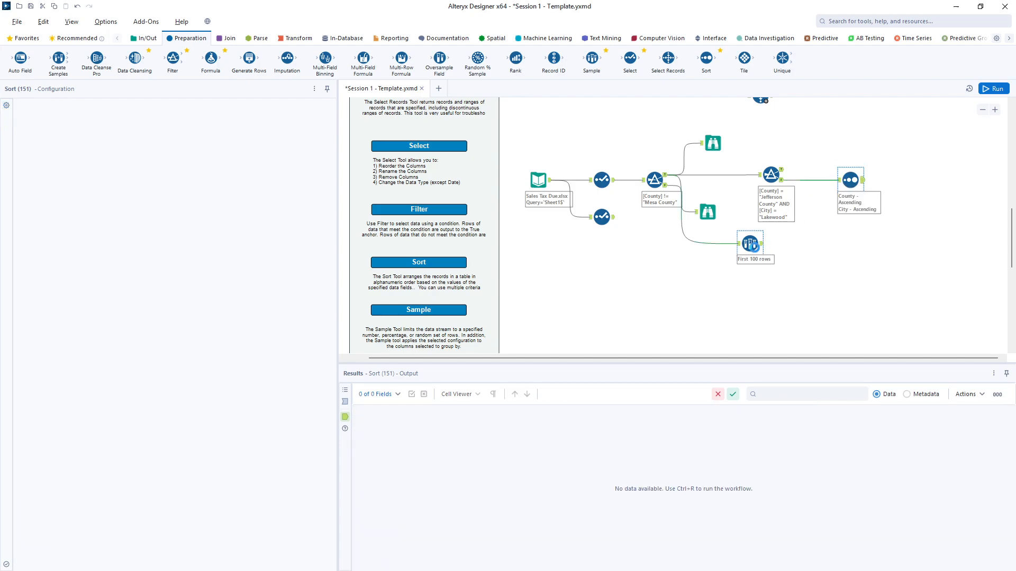
drag(753, 247, 774, 257)
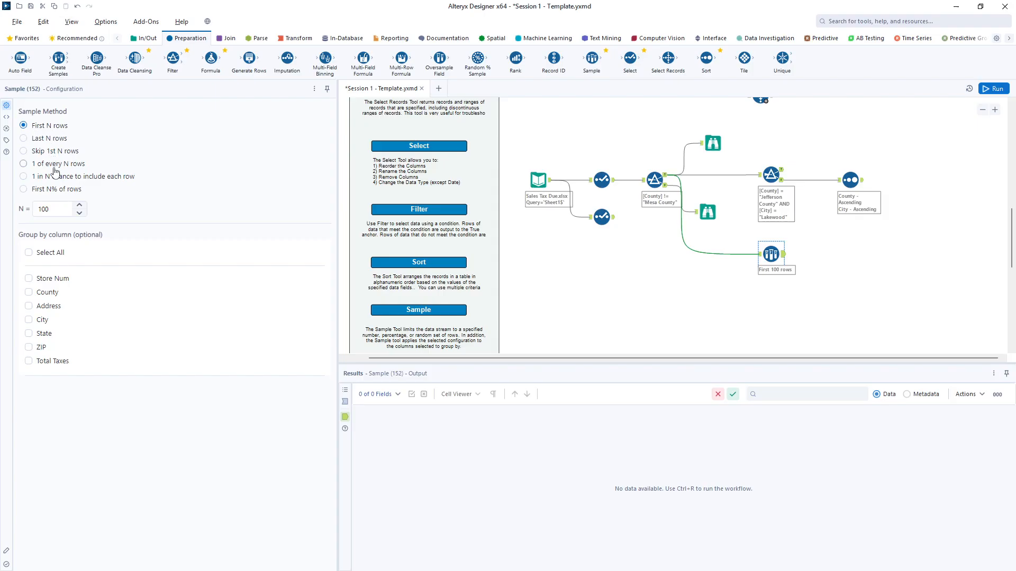
- Set the Sample tool to the first 5 rows, run the workflow, and compare the tool's input with its output
drag(61, 212, 35, 209)
text(5)
click(987, 89)
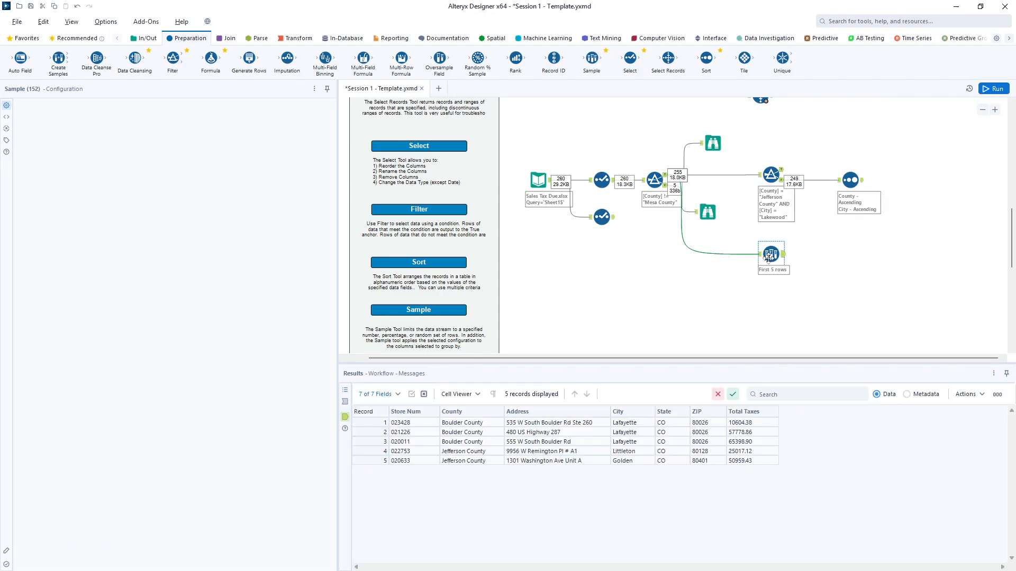
click(345, 401)
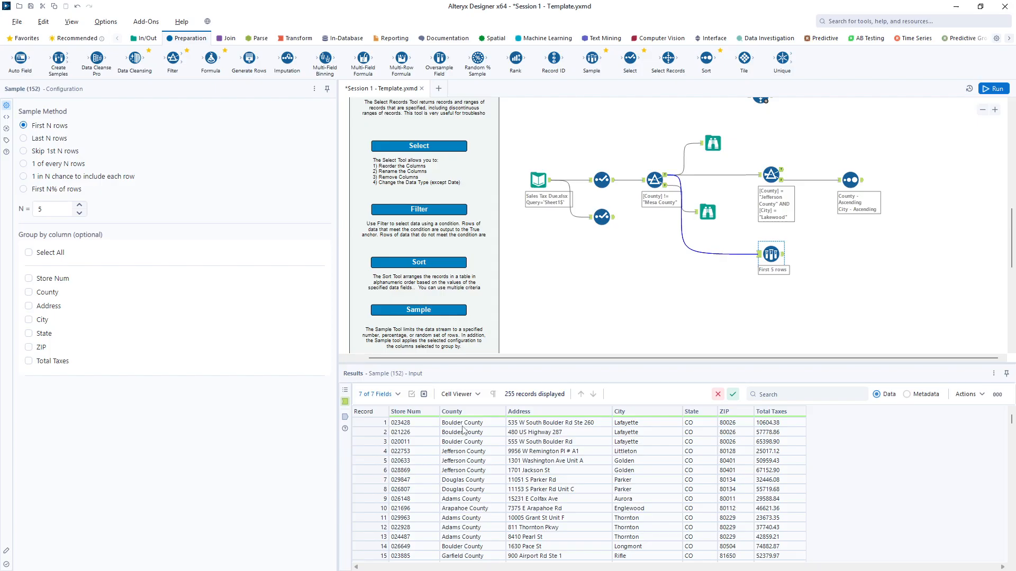
click(344, 417)
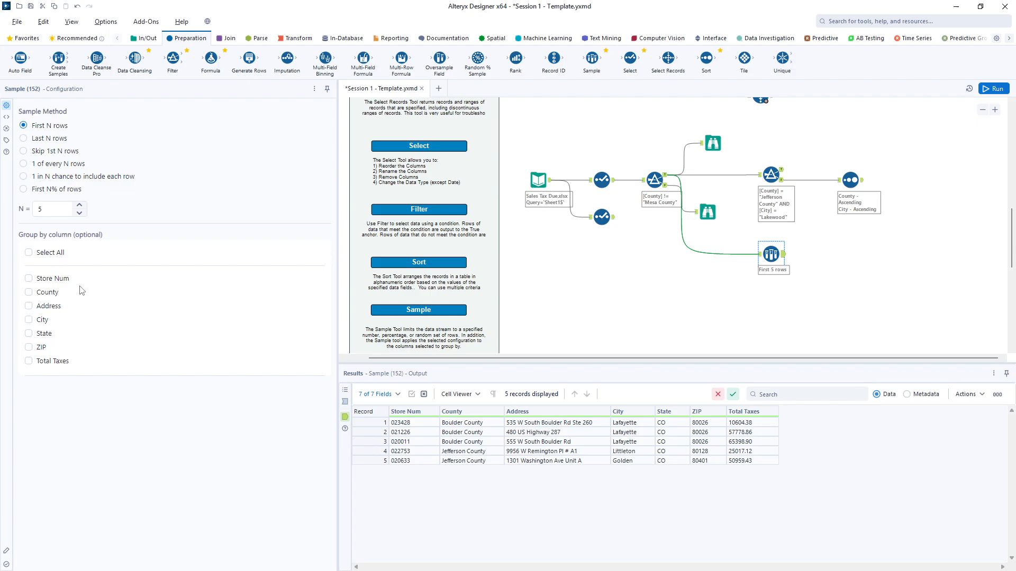
- Group the sample by County, run the workflow, and examine the rows returned for each county
click(28, 293)
click(993, 89)
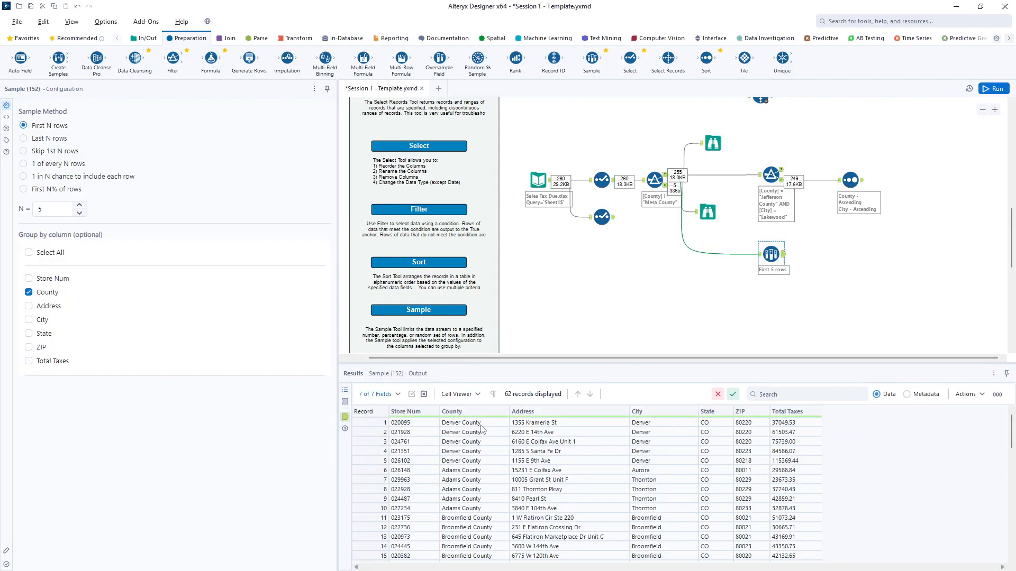
drag(482, 423, 487, 503)
scroll(570, 509, down, 3)
scroll(570, 509, down, 1)
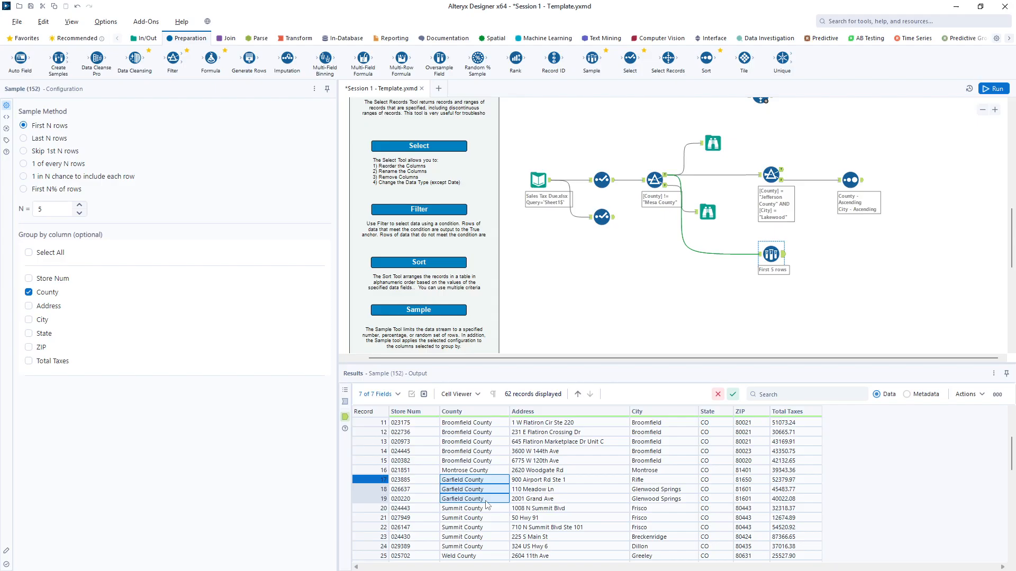
- Set the sample to the first 1 row, add City to the grouping, run the workflow, and compare input with output
double_click(62, 212)
click(29, 320)
click(986, 90)
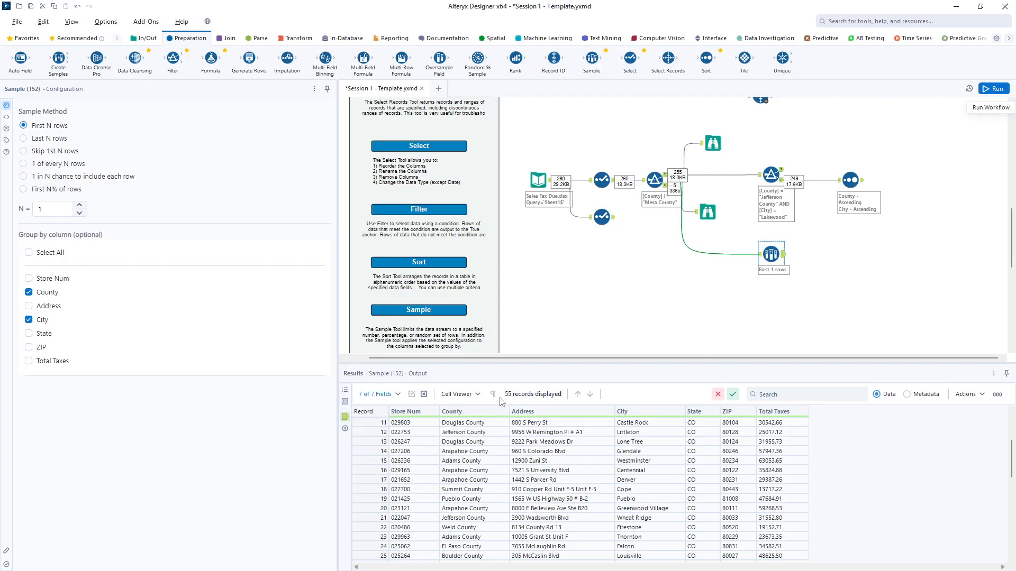
click(345, 403)
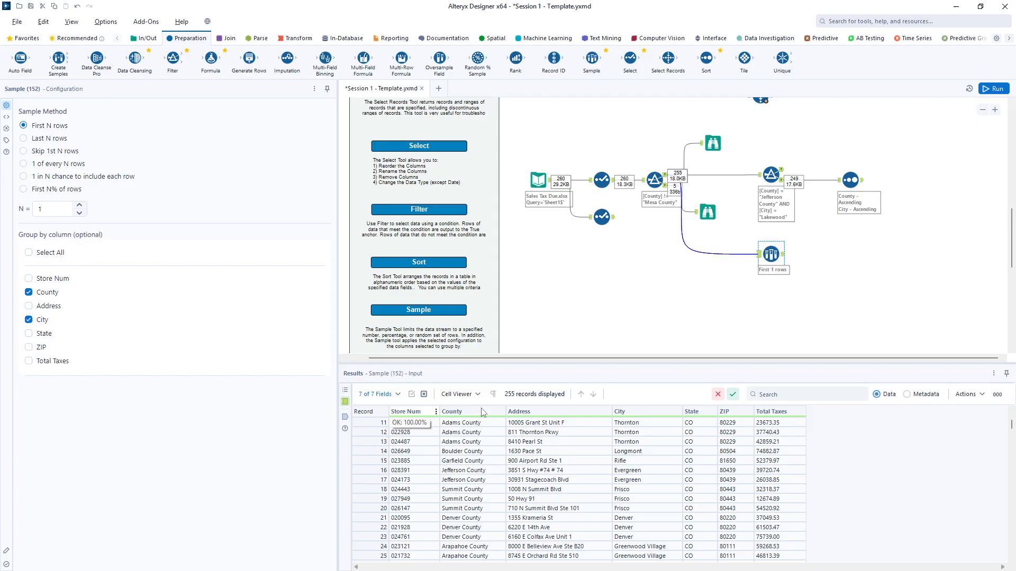
click(345, 417)
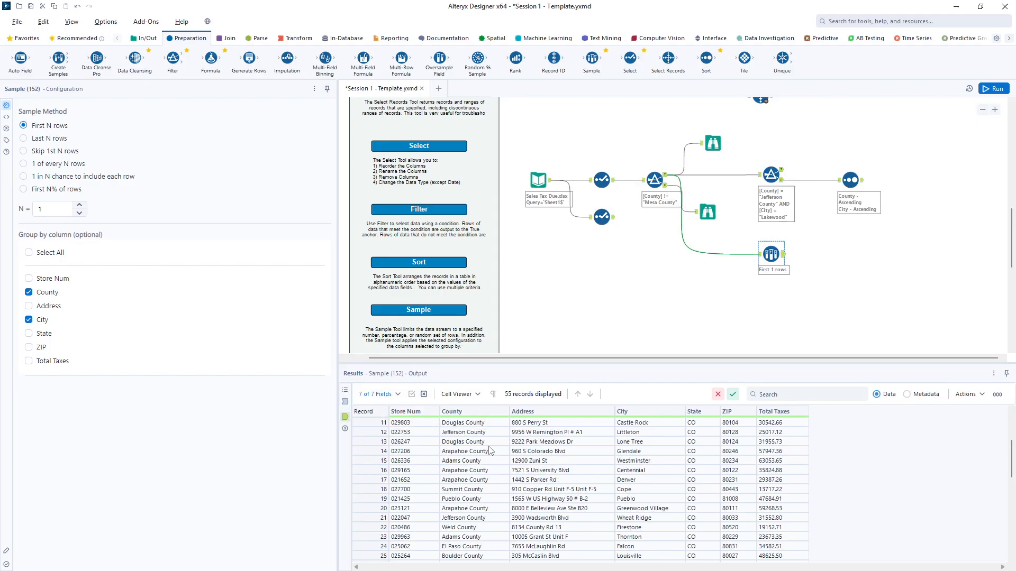
- Examine the county and city combination of individual records in the Sample tool's output
click(479, 423)
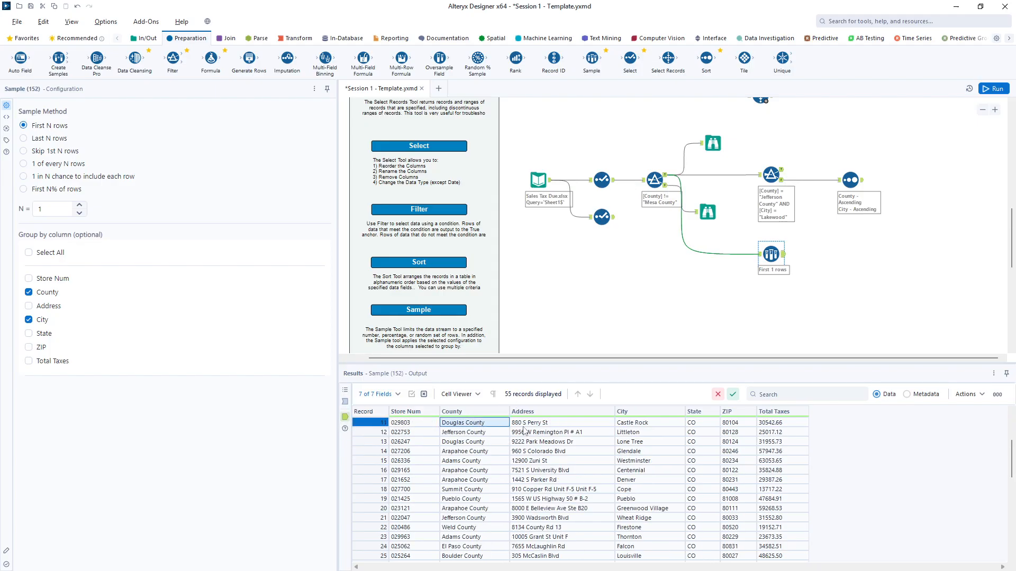
click(620, 426)
click(485, 433)
click(623, 433)
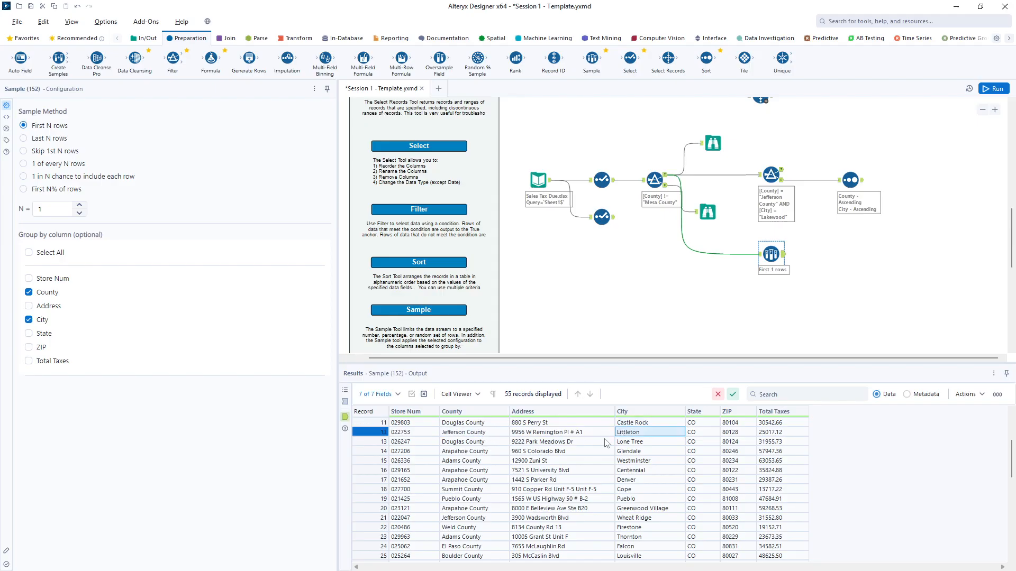
click(489, 442)
click(630, 442)
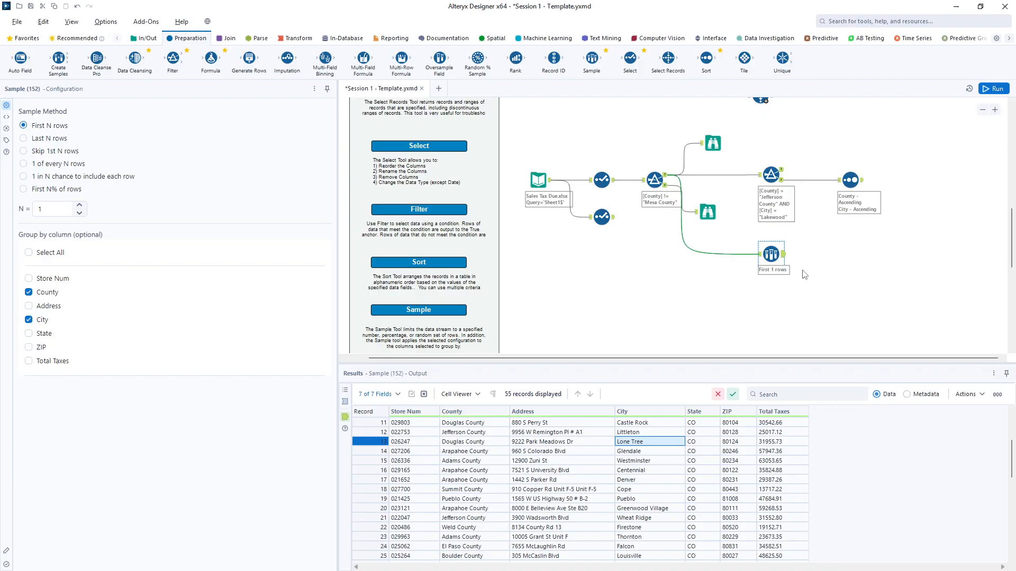
scroll(804, 274, up, 3)
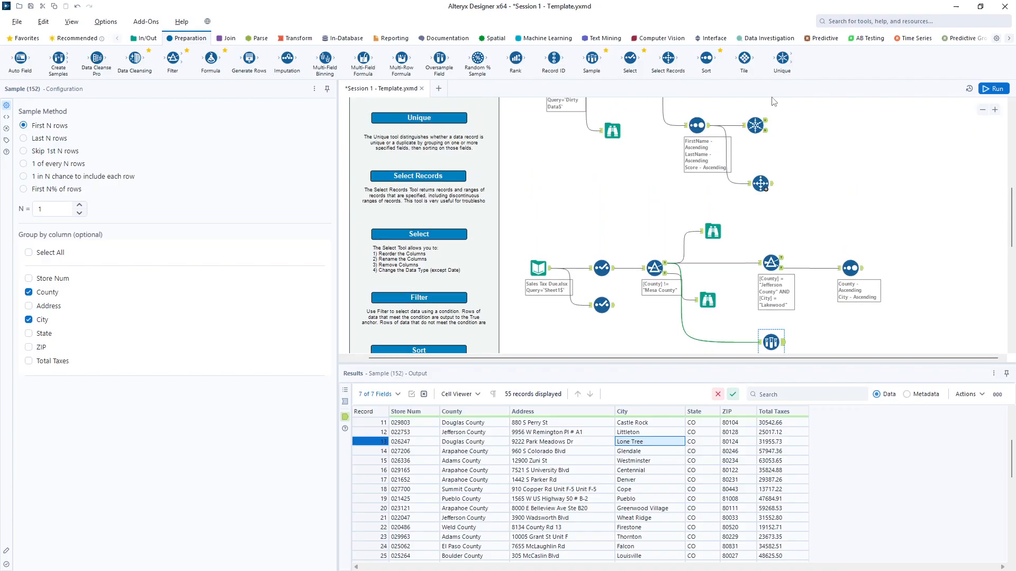
scroll(859, 323, down, 3)
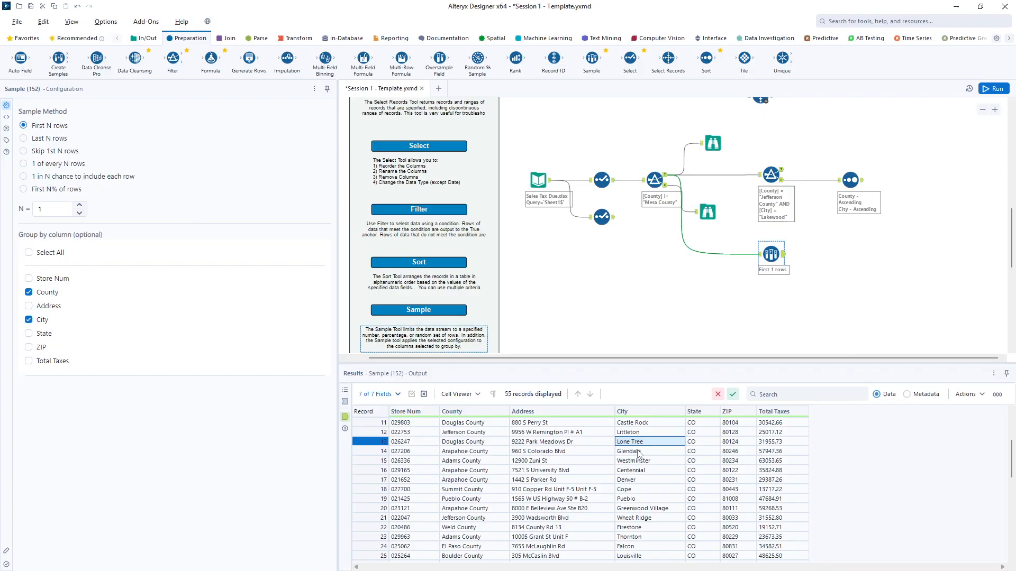
- Move the Sample tool farther from the filter and insert a Sort tool on their connection, ordering by County ascending
drag(770, 255, 856, 248)
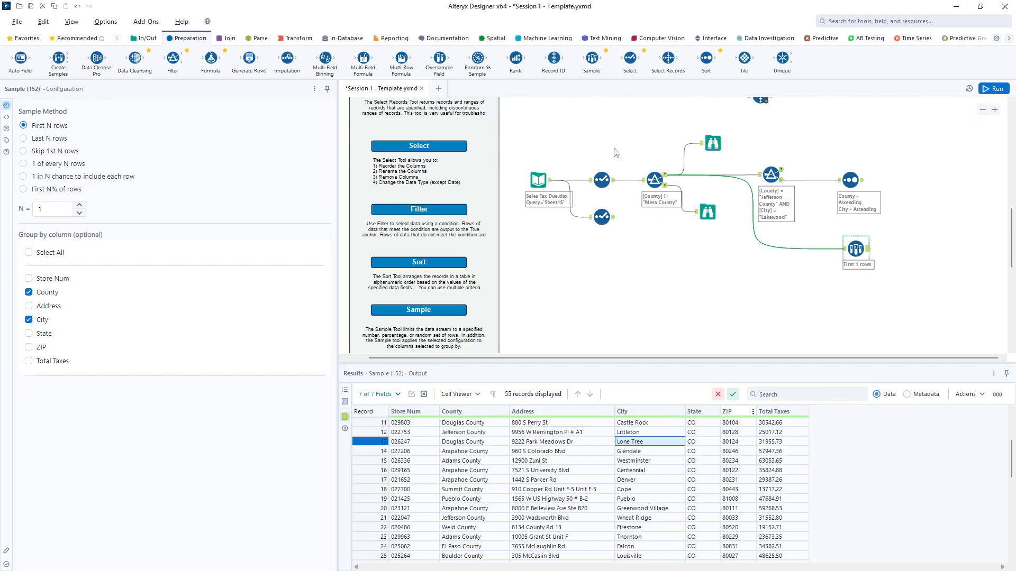
drag(706, 59, 776, 248)
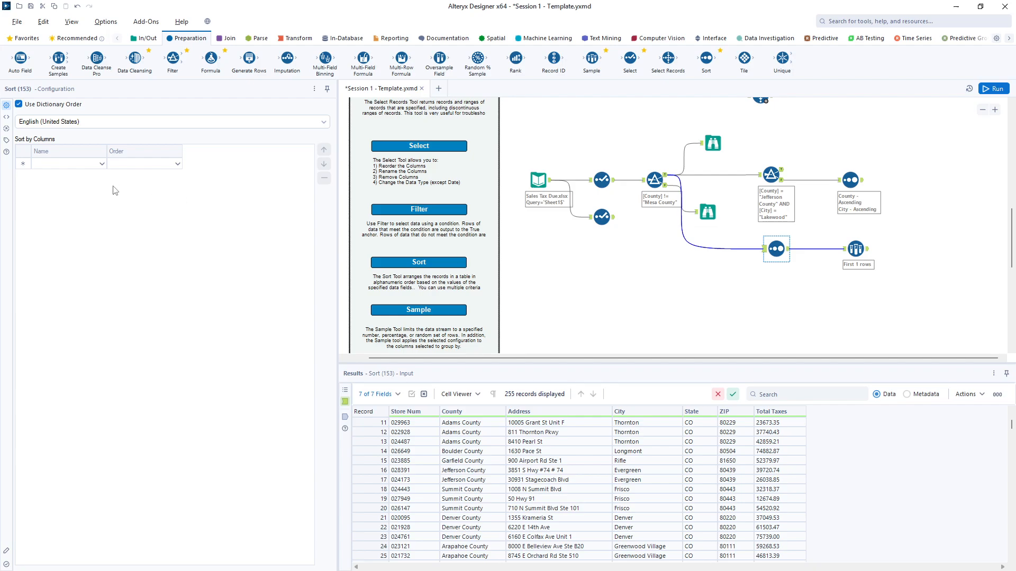
click(101, 164)
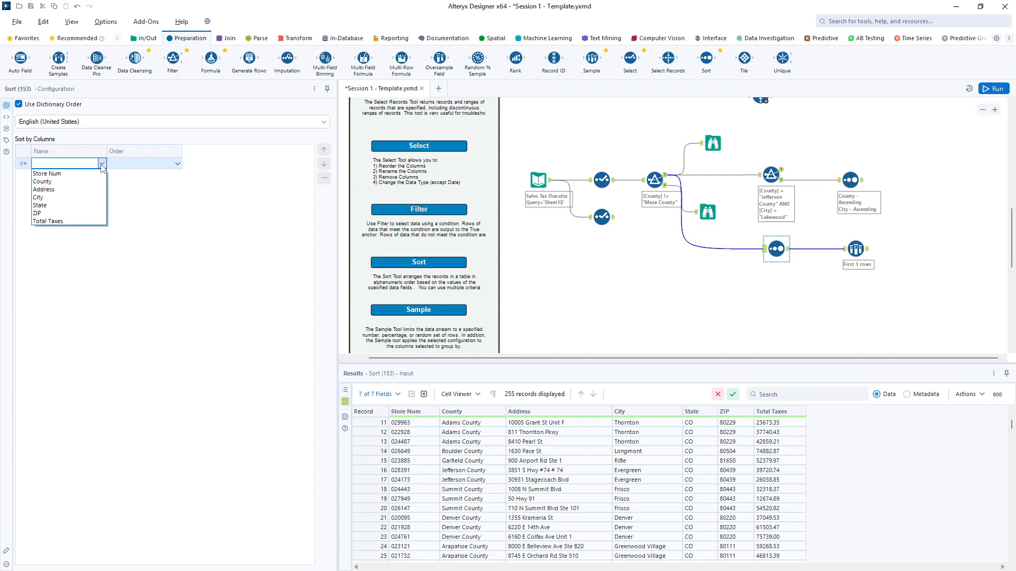
click(79, 182)
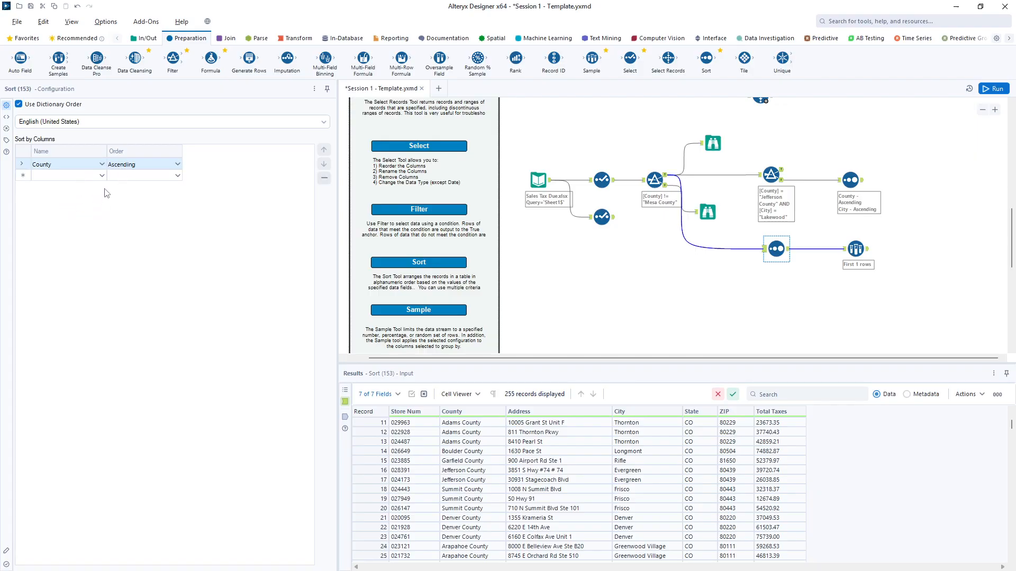
- Add Total Taxes in descending order as the new Sort tool's second sort column and run the workflow
click(103, 176)
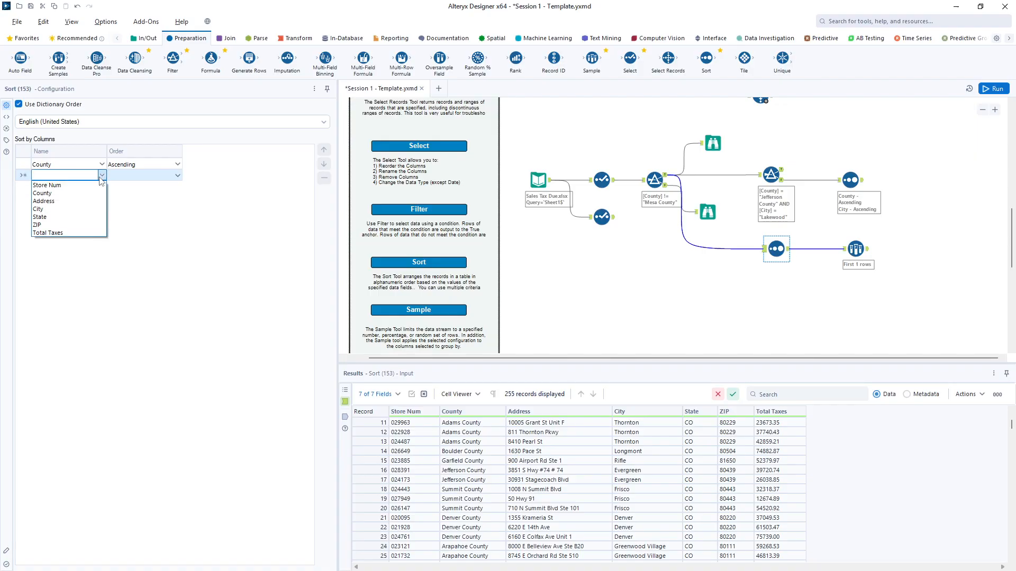
click(82, 233)
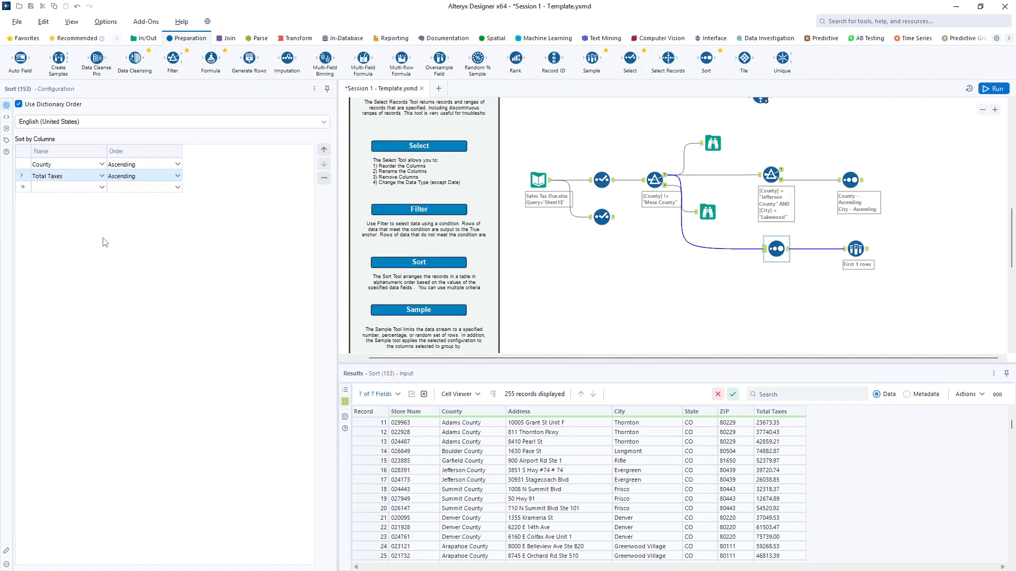
click(178, 177)
click(168, 194)
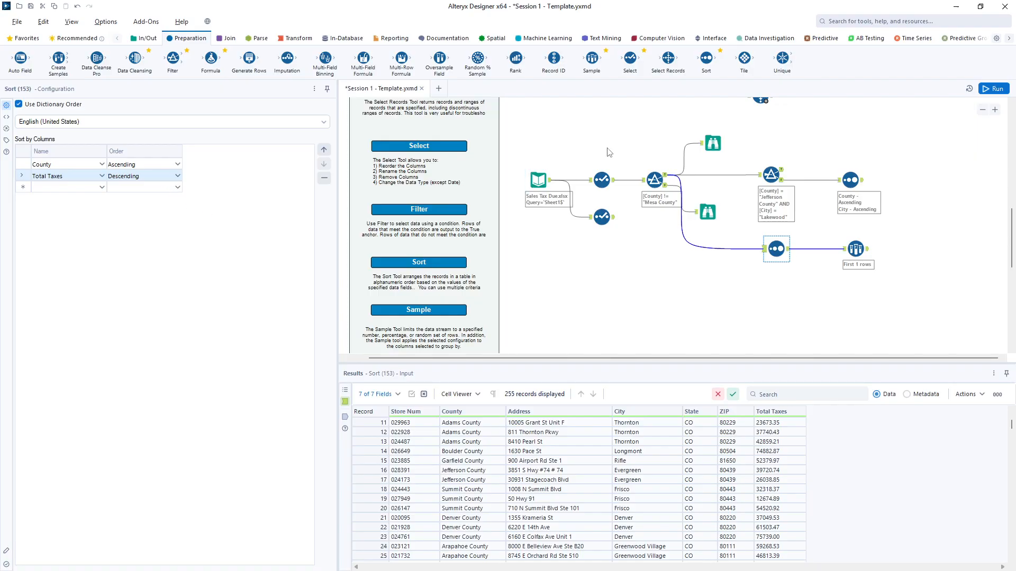
click(992, 90)
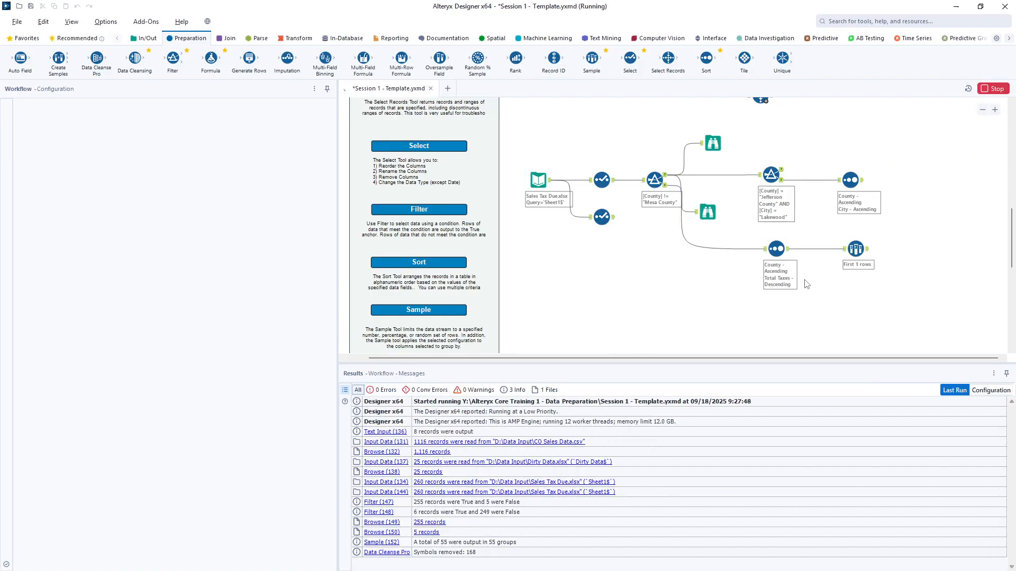
- Examine the new Sort tool's output to check the Total Taxes order within Adams County
click(788, 253)
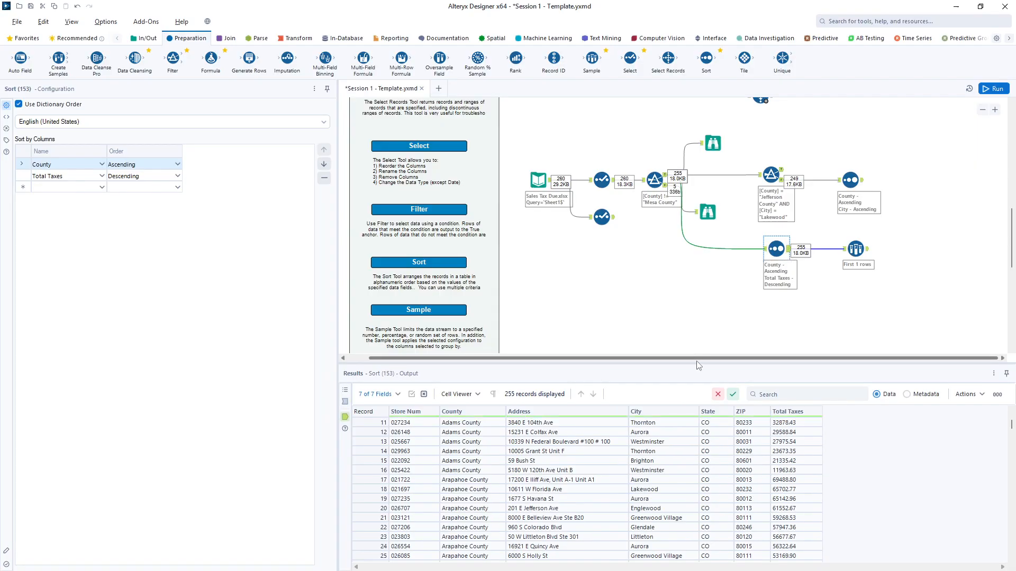
drag(472, 427, 482, 471)
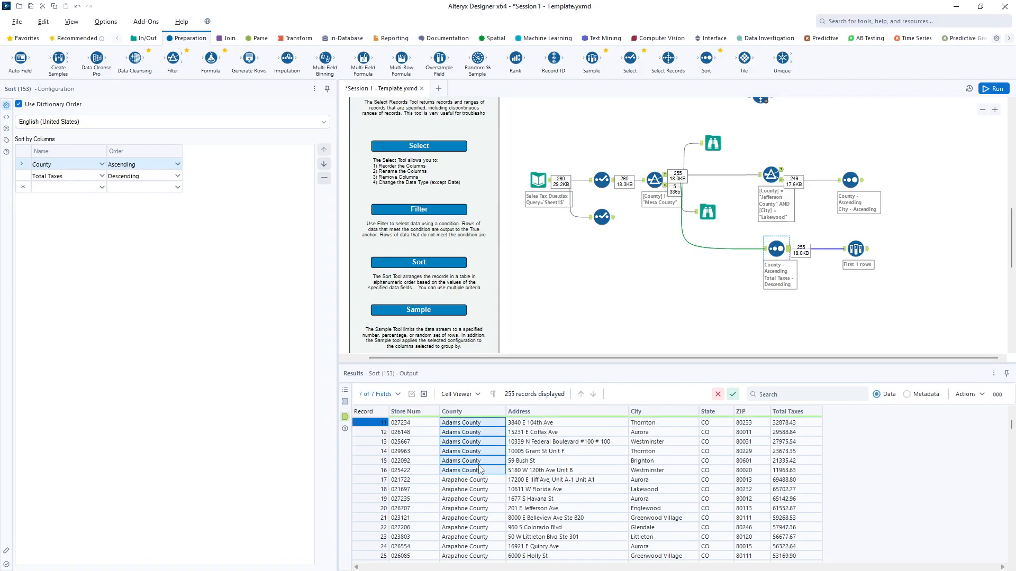
click(798, 424)
click(795, 470)
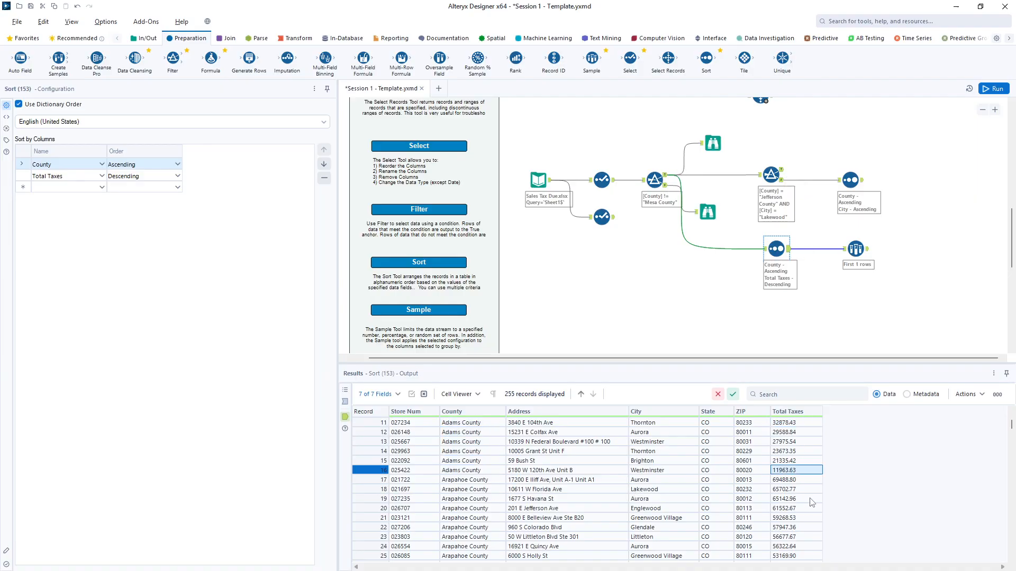
- Remove City from the Sample tool's grouping, leaving only County, then run the workflow and open the sampled output
click(857, 250)
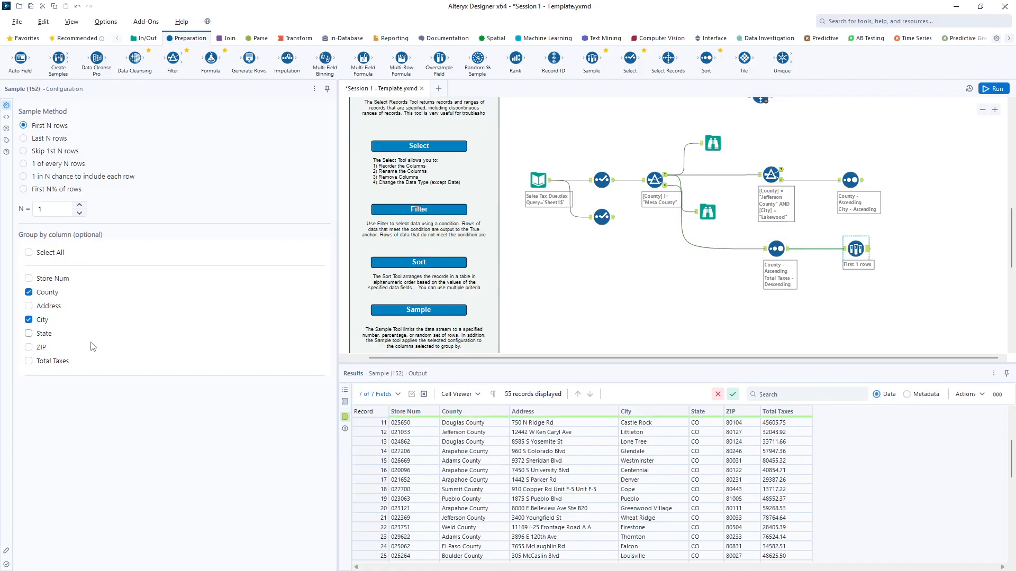
click(29, 320)
click(994, 88)
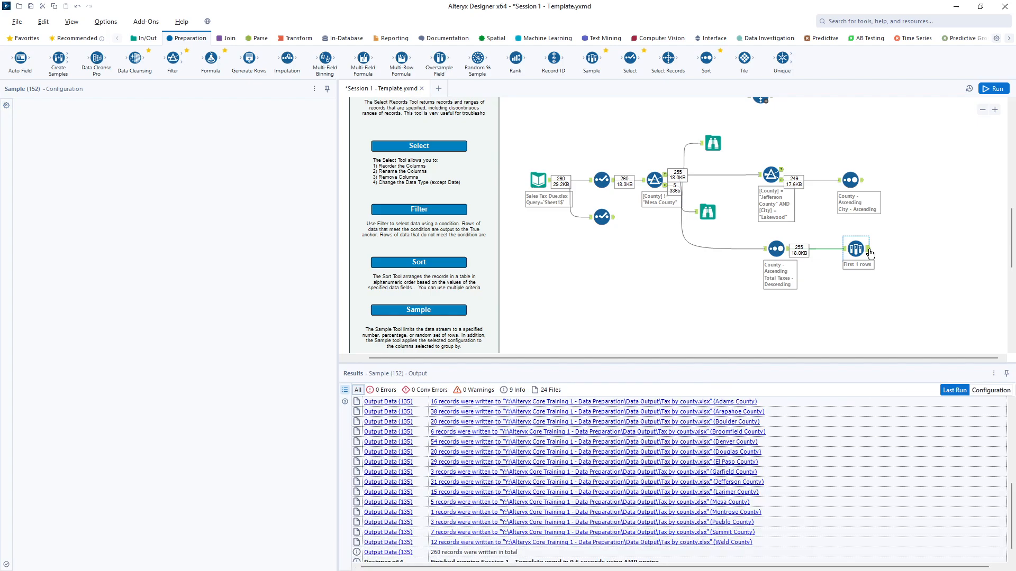
click(869, 250)
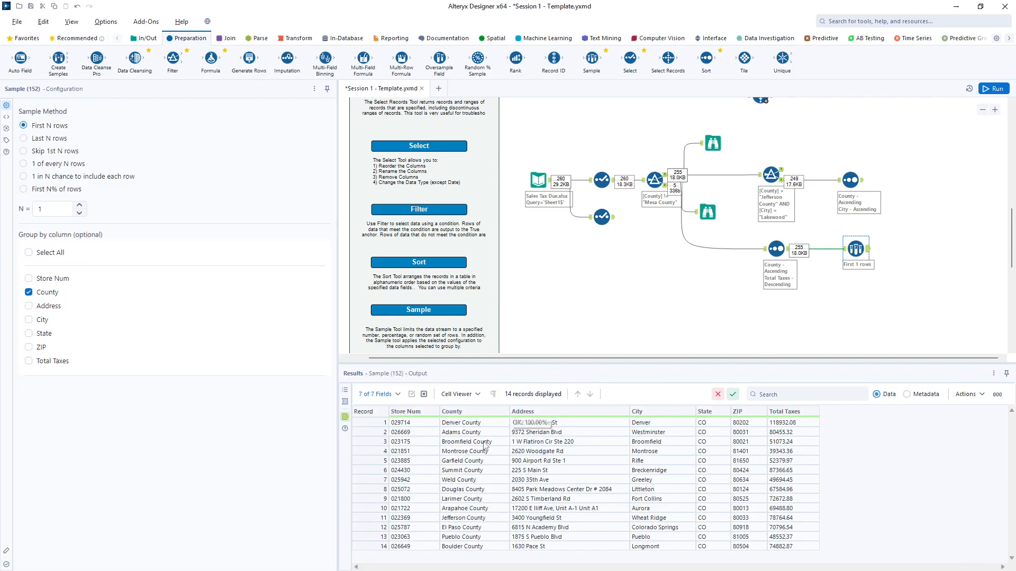
- Review the sampled output record by record to check the single row returned for each county
click(367, 422)
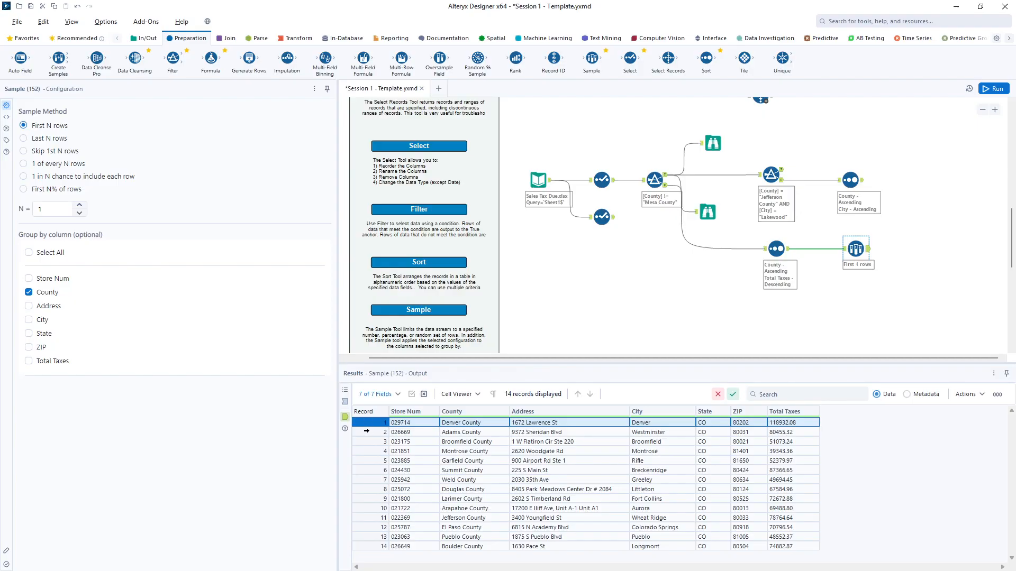
click(367, 432)
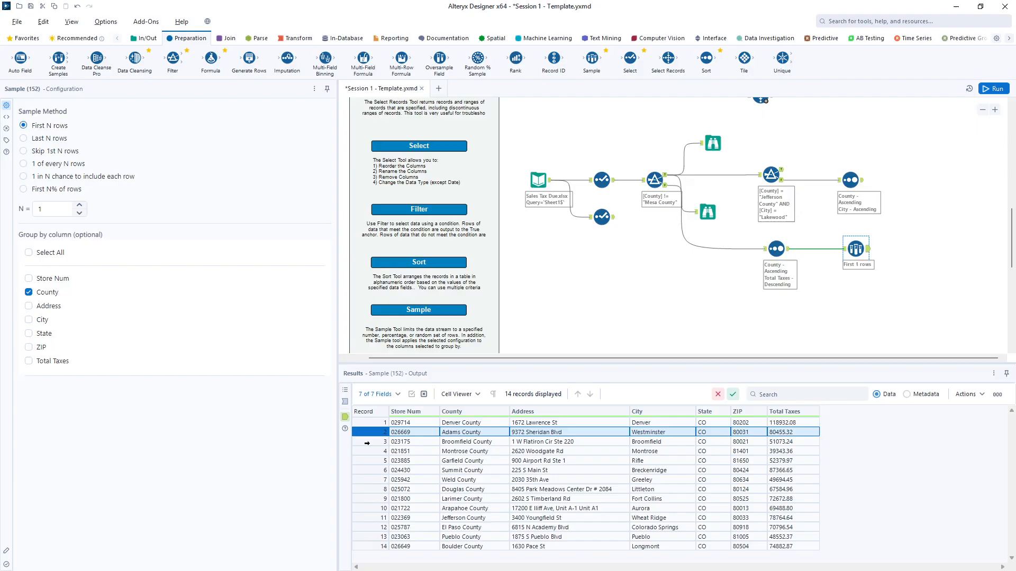
click(366, 442)
click(367, 452)
click(366, 460)
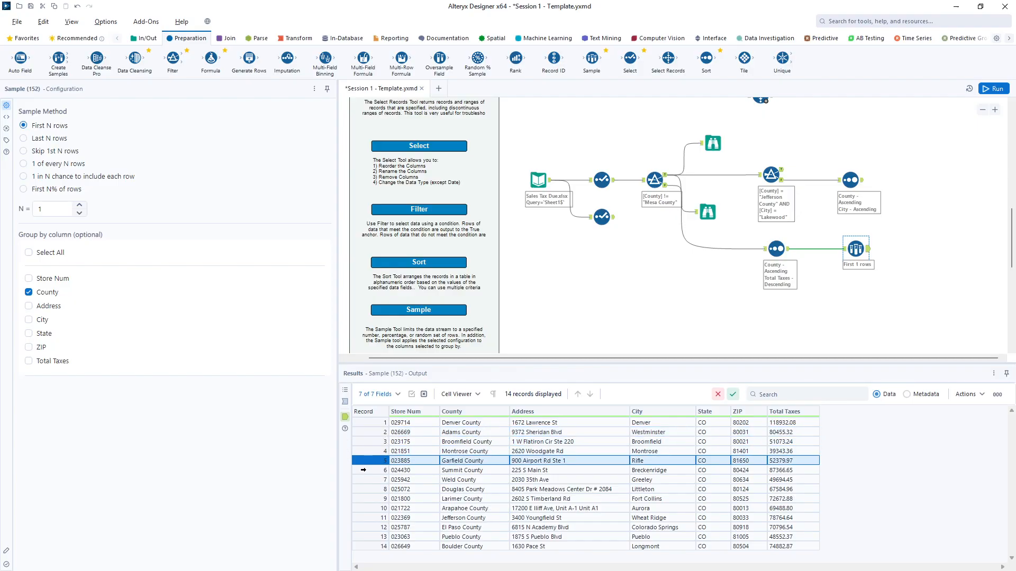
click(370, 471)
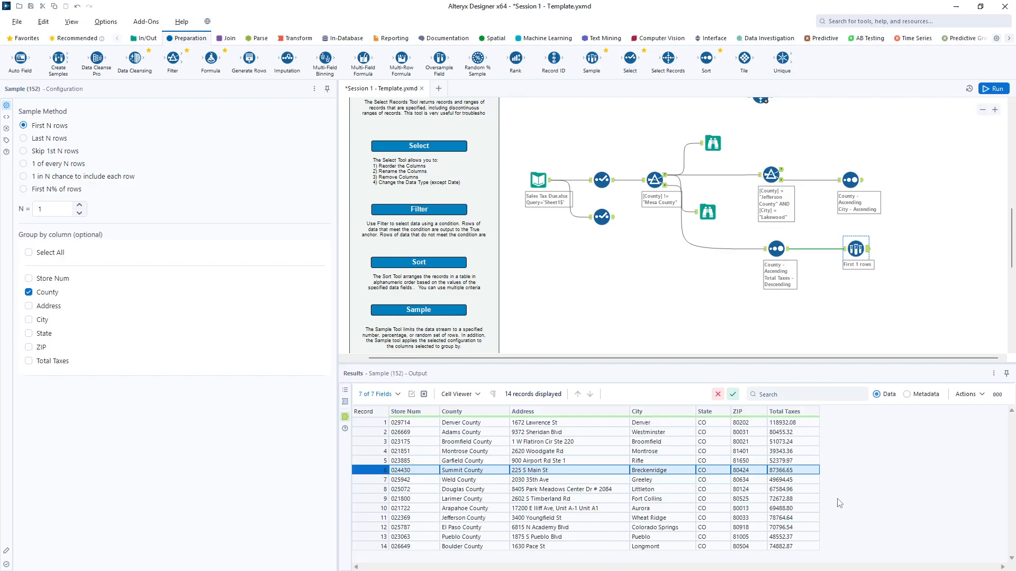
- Change the Total Taxes sort order to Ascending, run the workflow and open the Sample tool's output
click(776, 248)
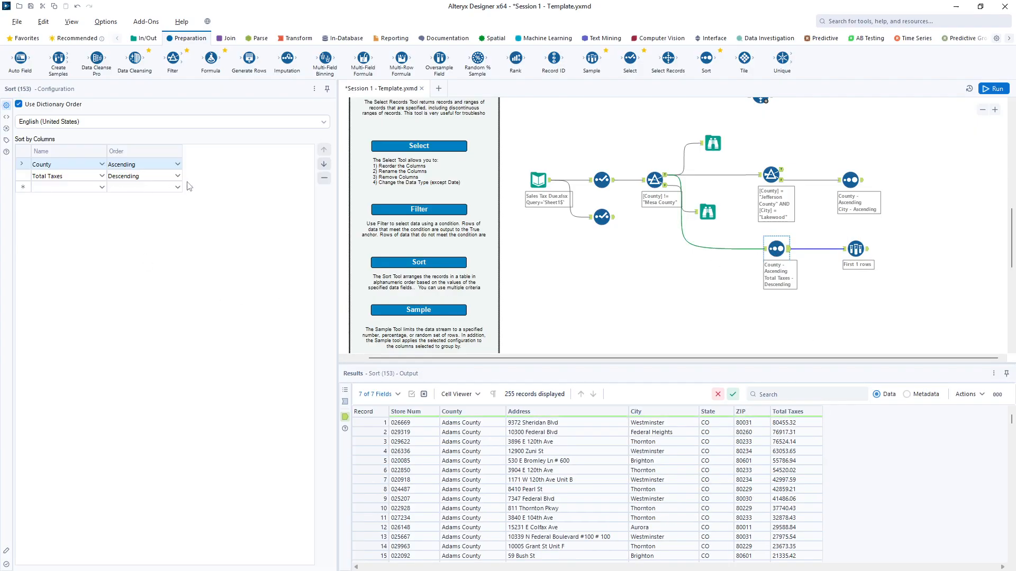
click(179, 181)
click(174, 187)
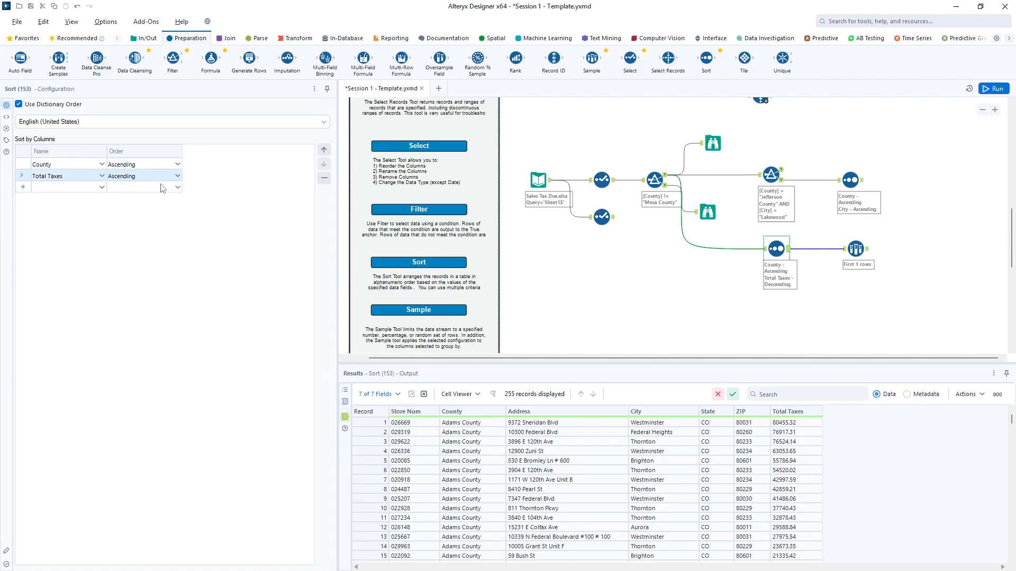
click(994, 89)
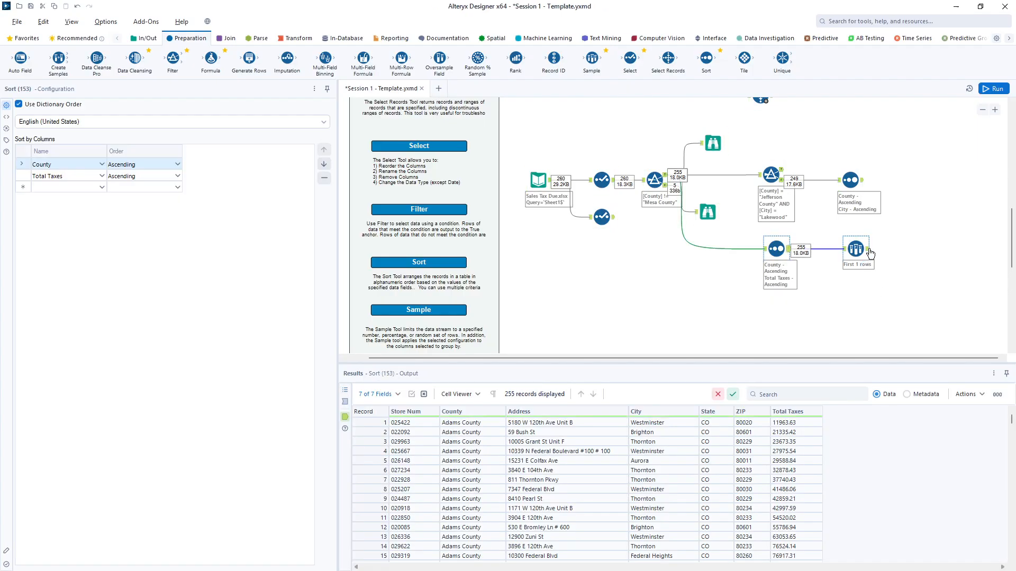
click(871, 253)
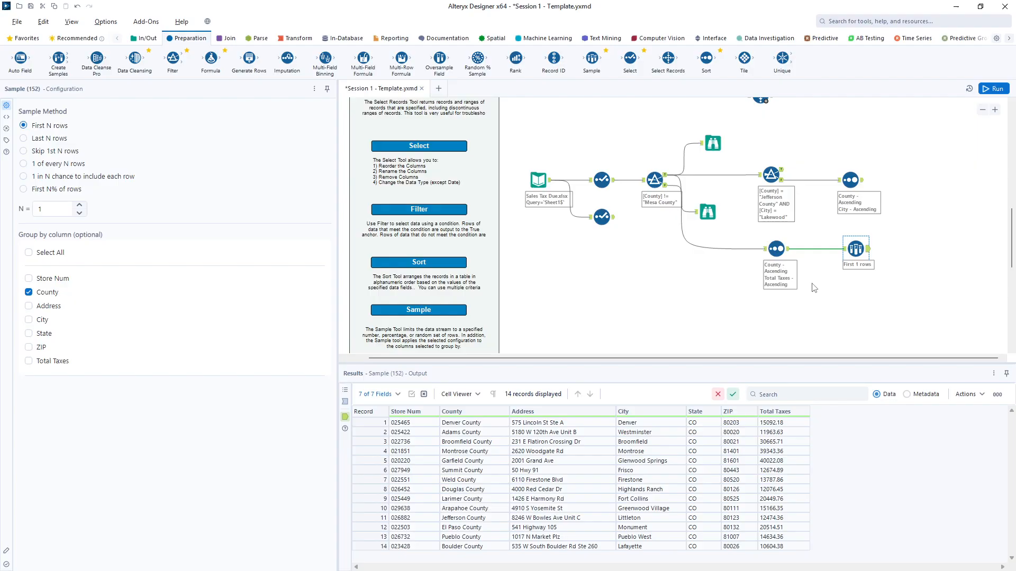
- Add a Select tool on a new branch from the Sales Tax input and exclude the Total_Taxes_Due column
scroll(833, 310, down, 2)
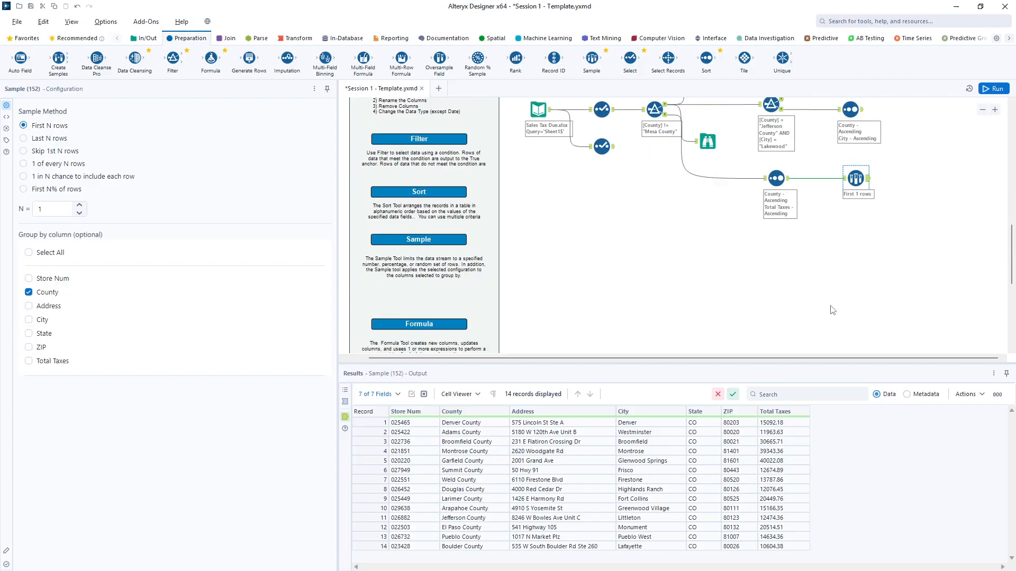
scroll(833, 311, down, 1)
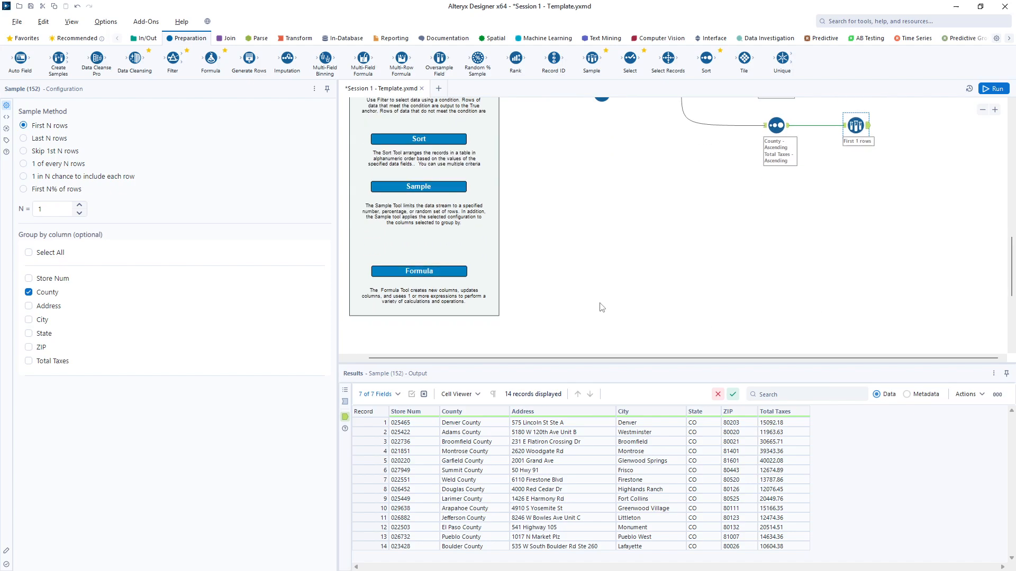
click(406, 289)
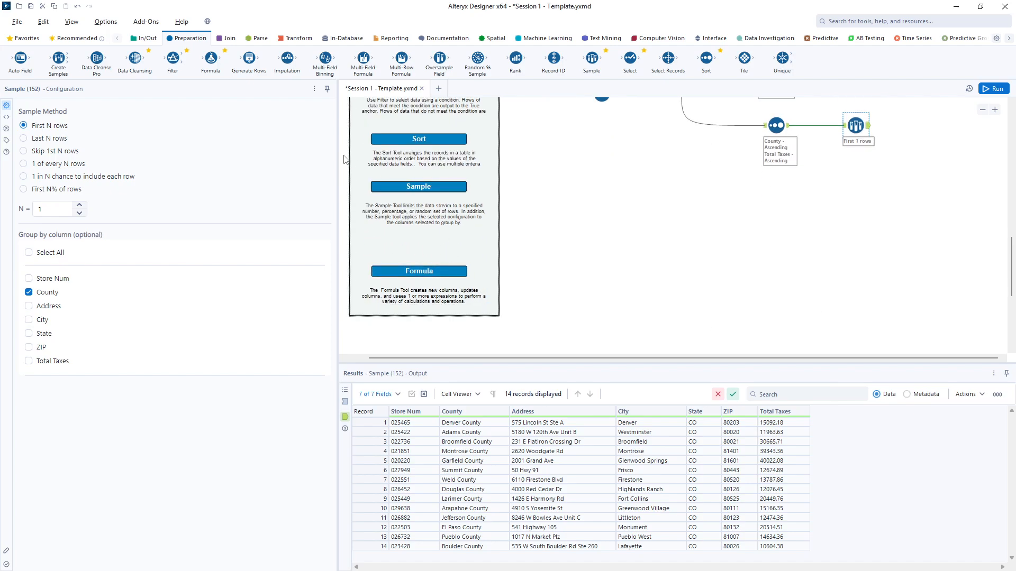
click(585, 125)
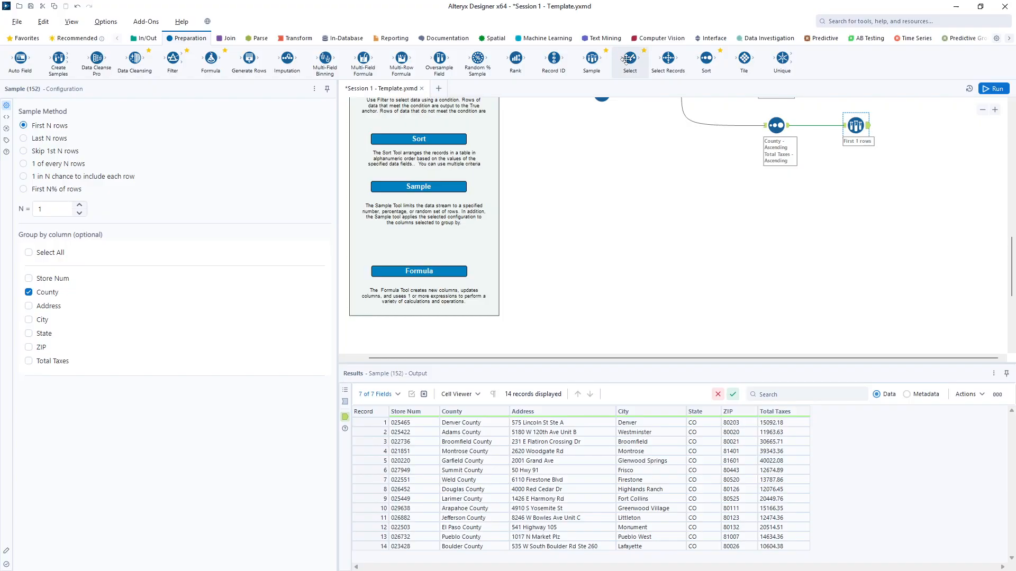
drag(630, 58, 603, 294)
scroll(630, 182, up, 3)
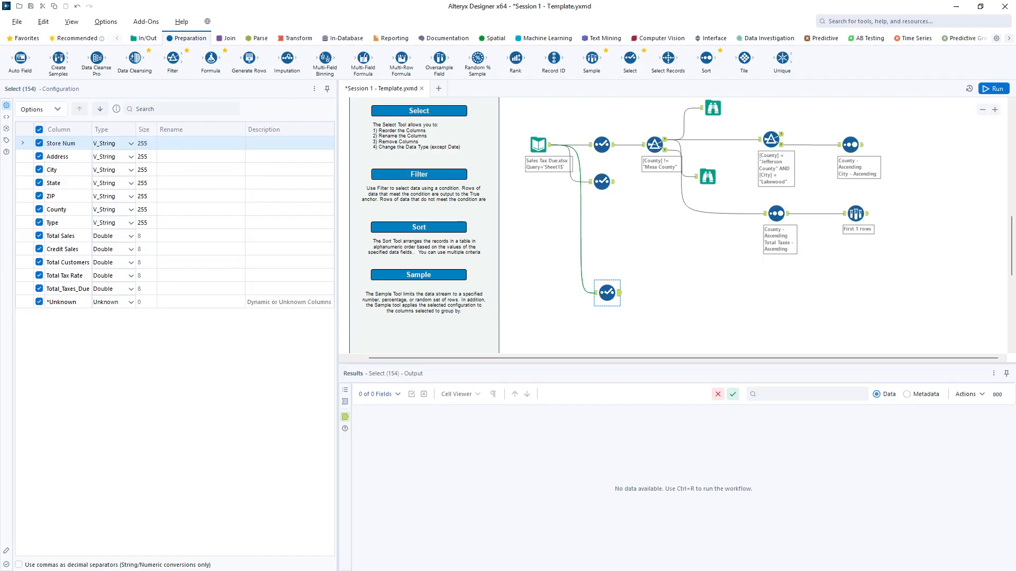
click(40, 288)
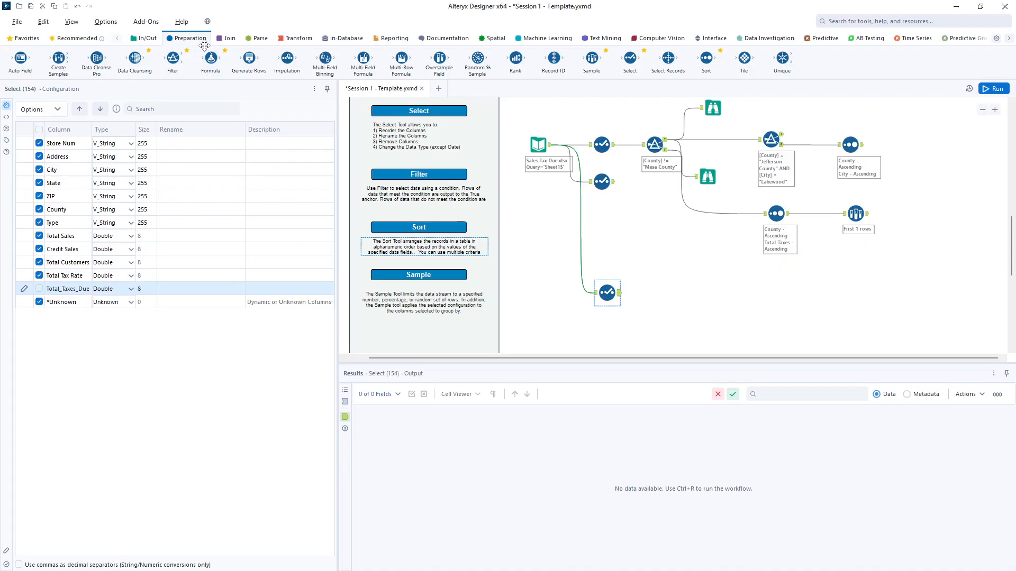
- Connect a Formula tool after the new Select tool and run the workflow to display the Formula tool's input data
drag(212, 58, 654, 291)
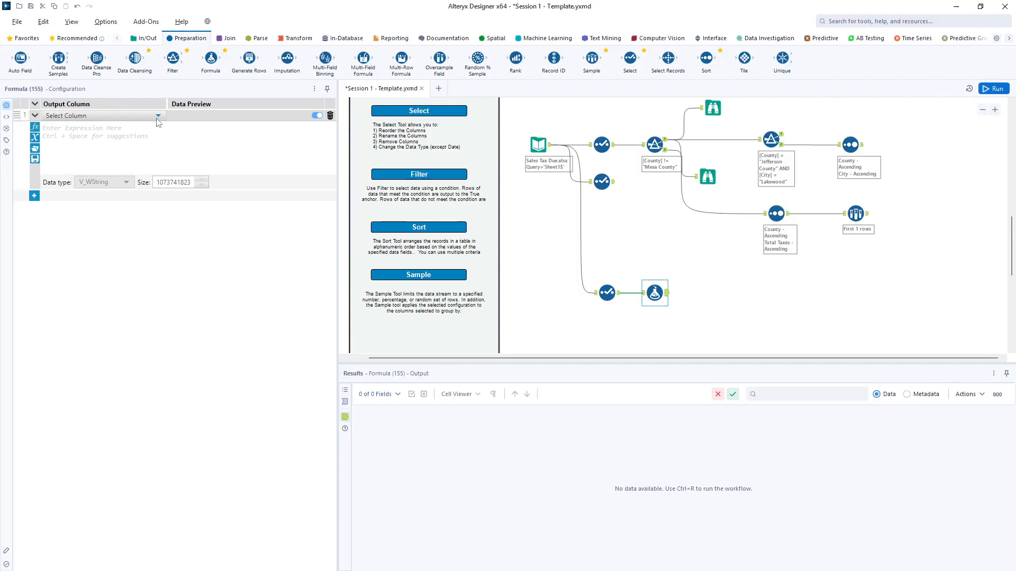
click(345, 402)
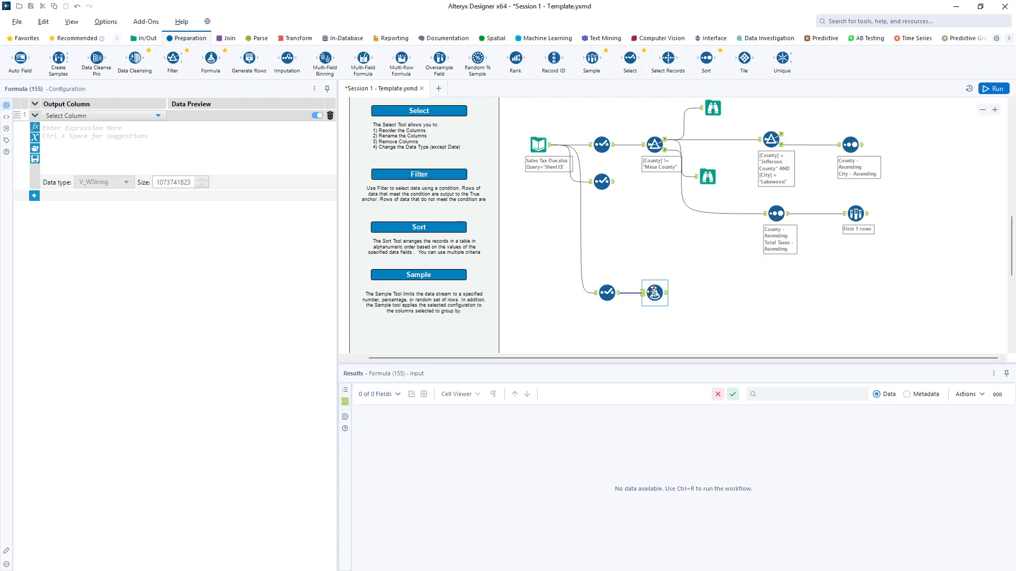
click(994, 88)
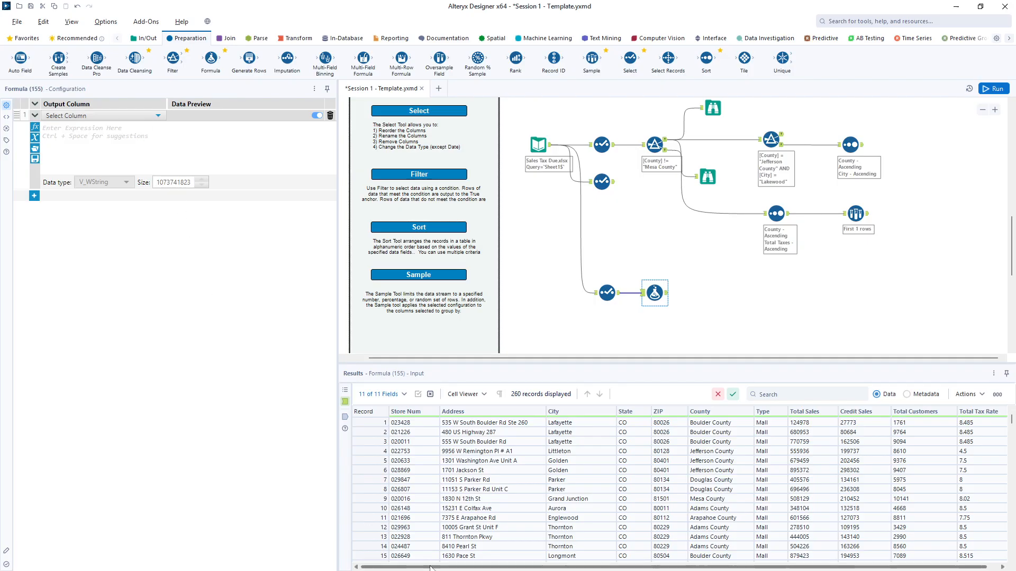
drag(460, 568, 473, 567)
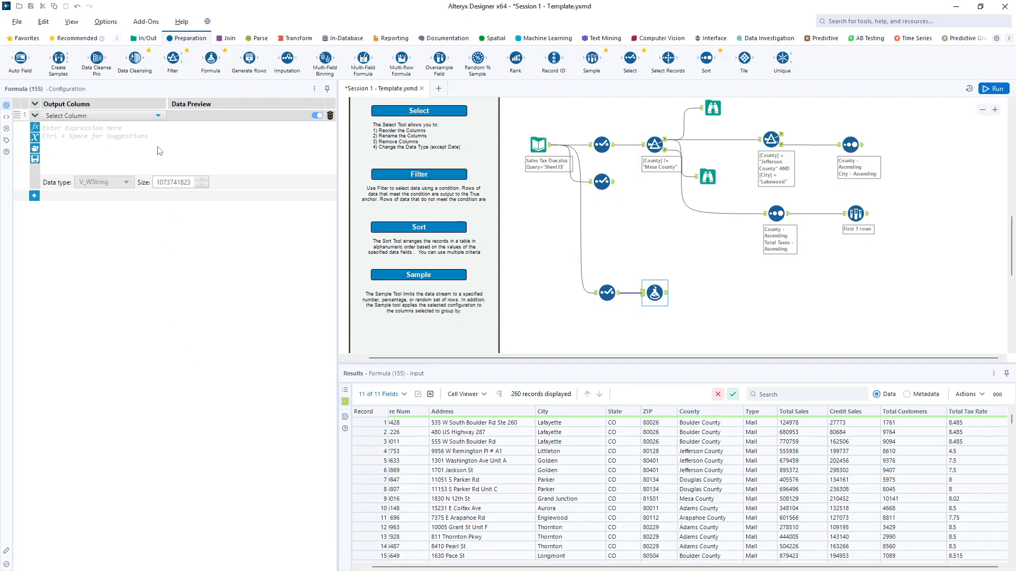
- Add a new output column named RecordSource in the Formula tool
click(157, 116)
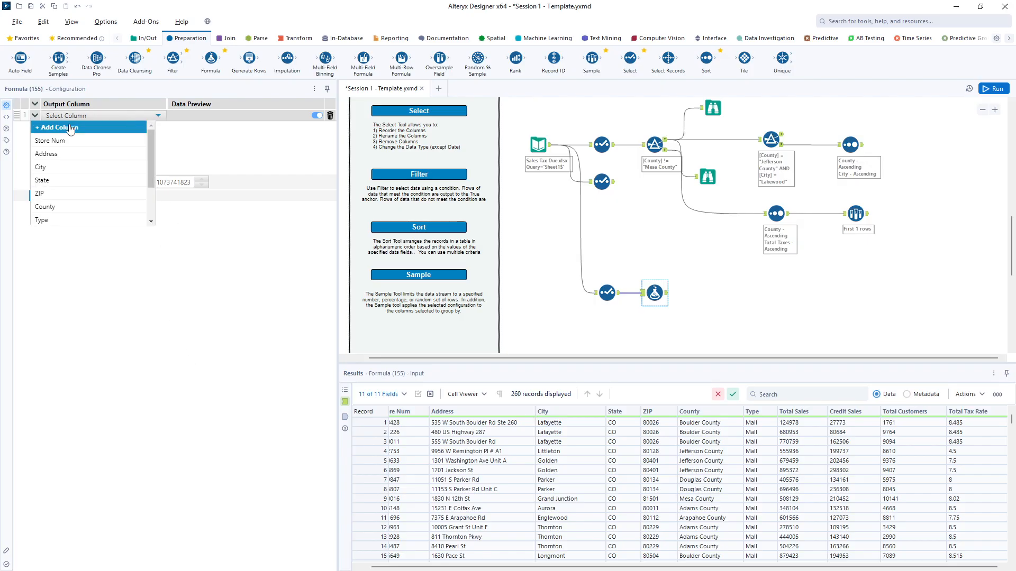
click(172, 124)
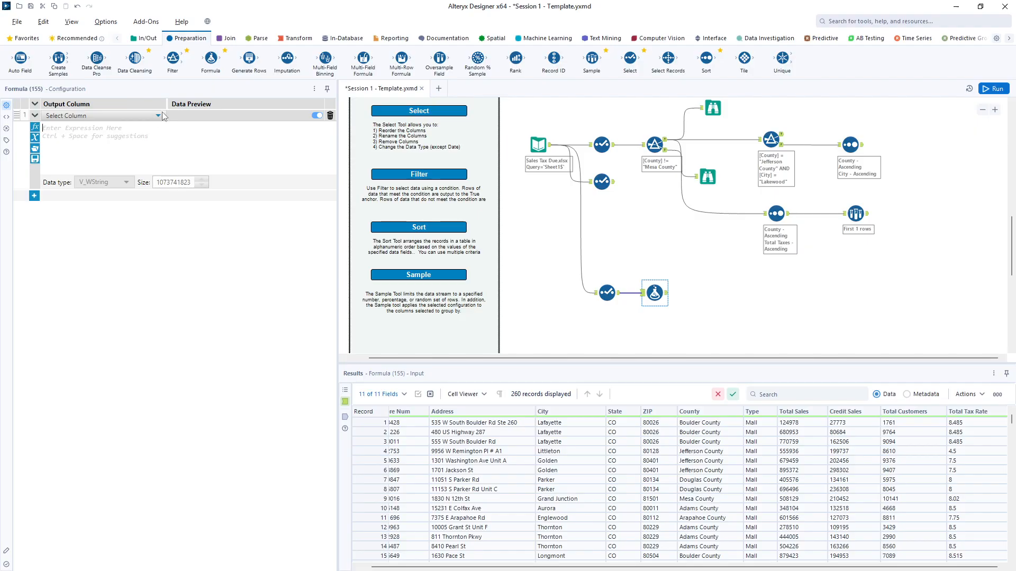
click(97, 117)
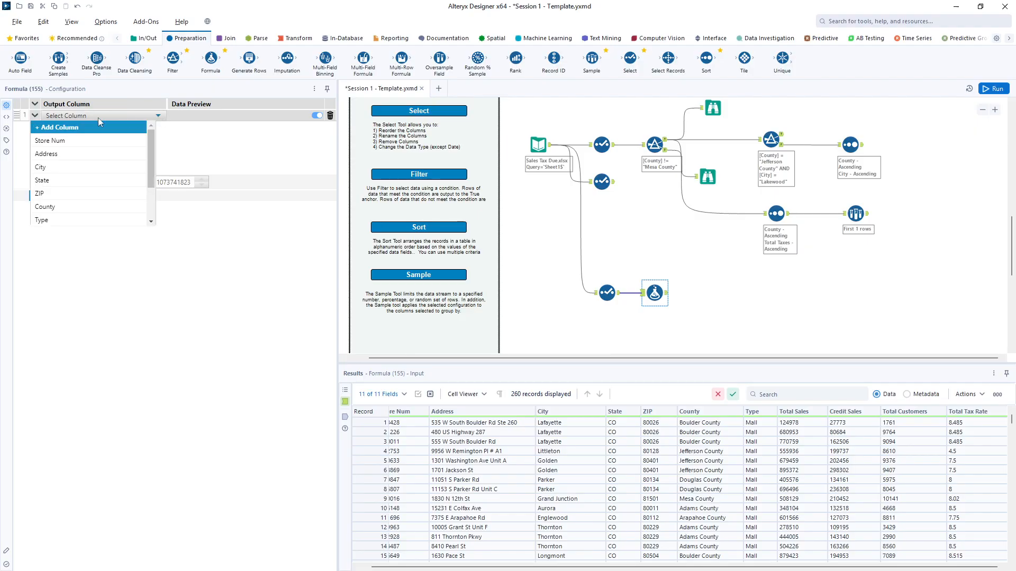
click(69, 128)
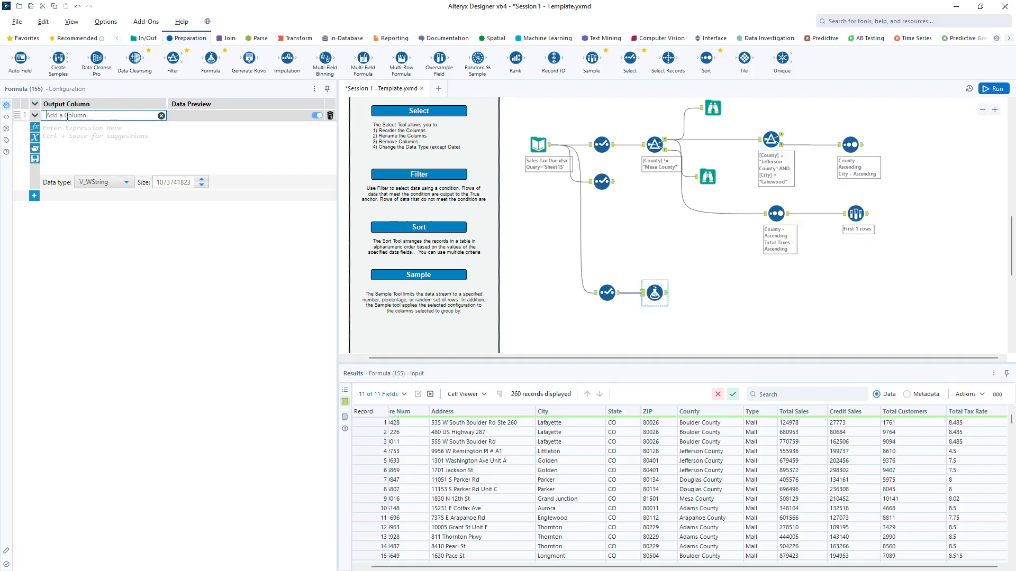
text(R)
text(ecord)
text(No)
- Enter the text constant "Salesforce" in double quotes as the RecordSource expression
click(93, 133)
text(")
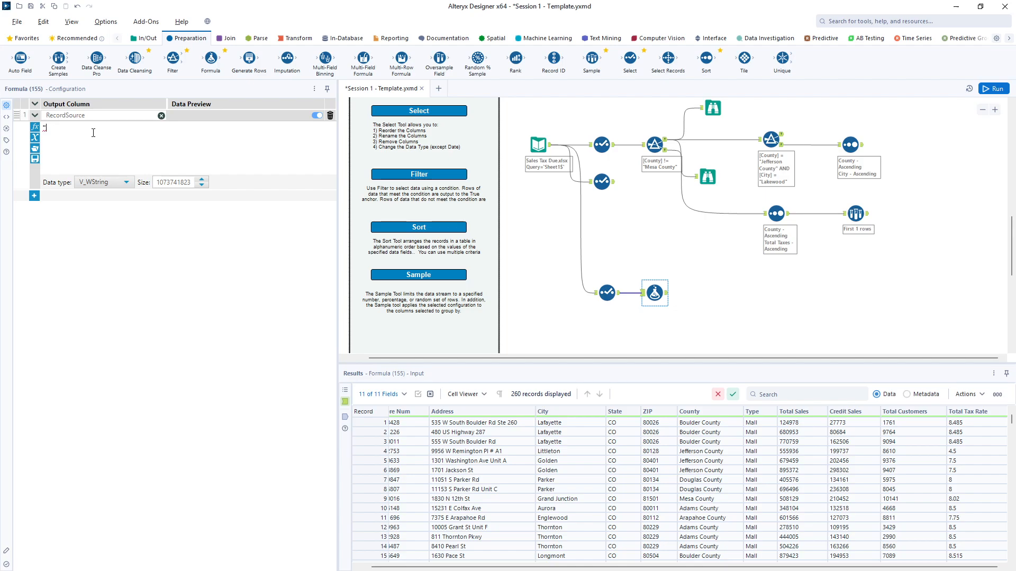
text(Salesforce")
key(BackSpace)
click(46, 129)
key(BackSpace)
text(")
click(114, 138)
text(")
- Look through the data types available for the RecordSource column without choosing another one
click(127, 184)
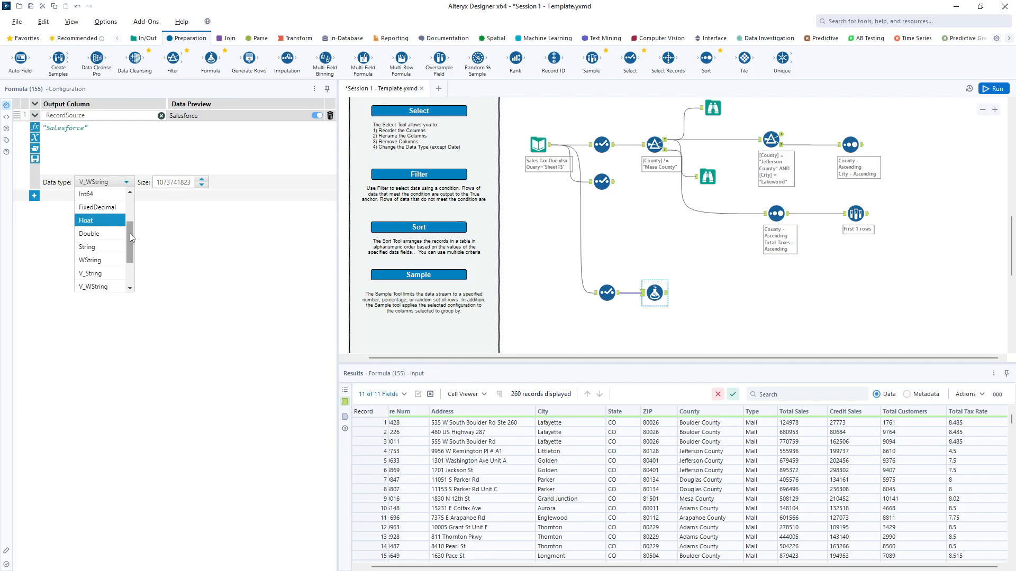
mouse_move(129, 233)
mouse_down()
mouse_move(131, 264)
mouse_move(136, 222)
mouse_up()
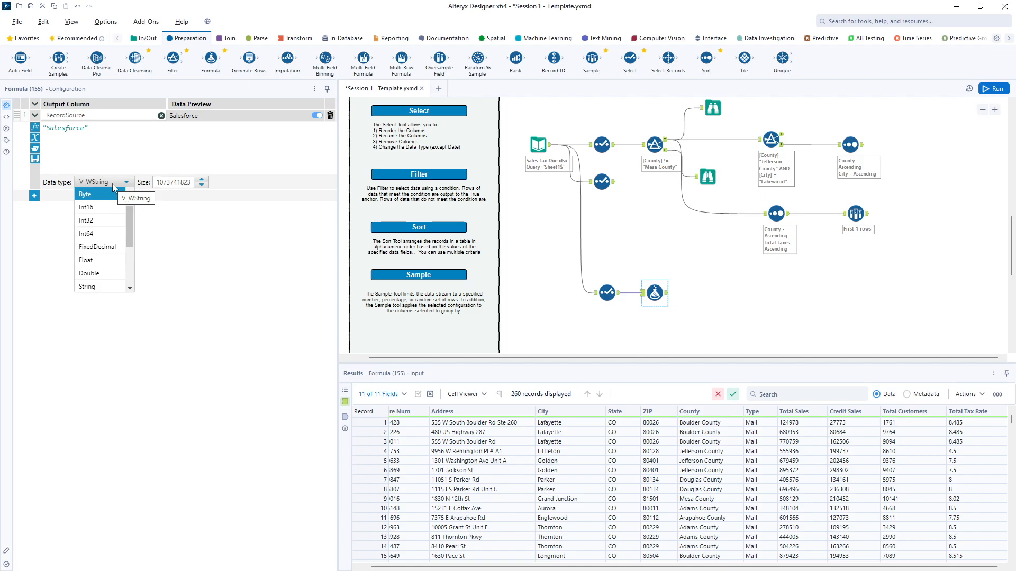
click(128, 143)
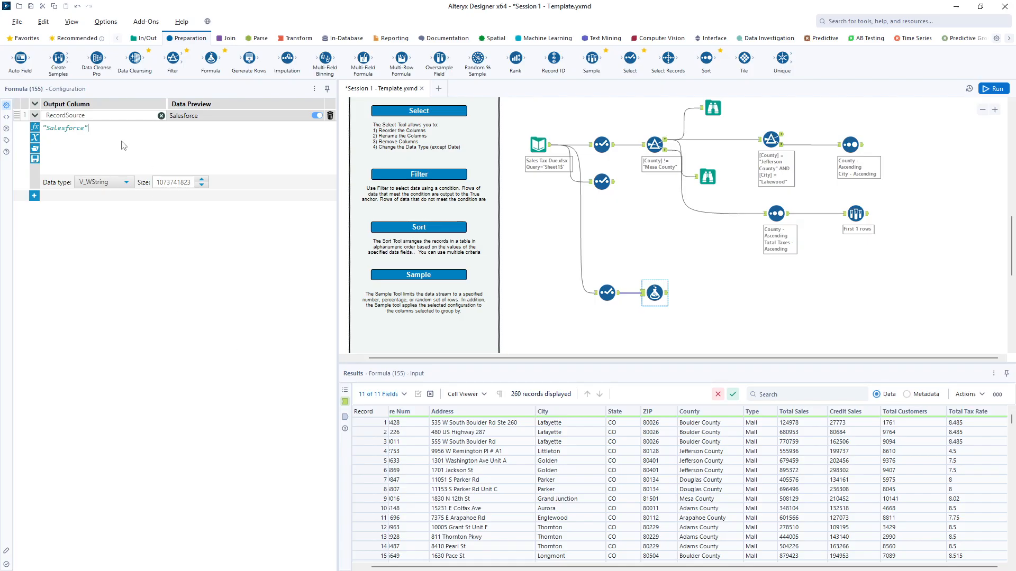
- Run the workflow and check the RecordSource column in the Formula tool's output
click(989, 88)
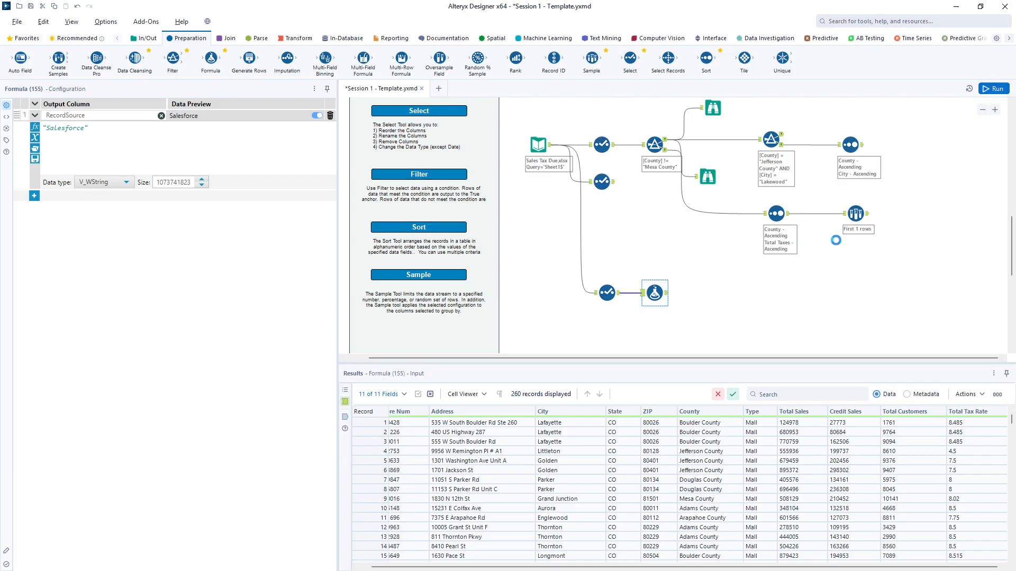
click(667, 294)
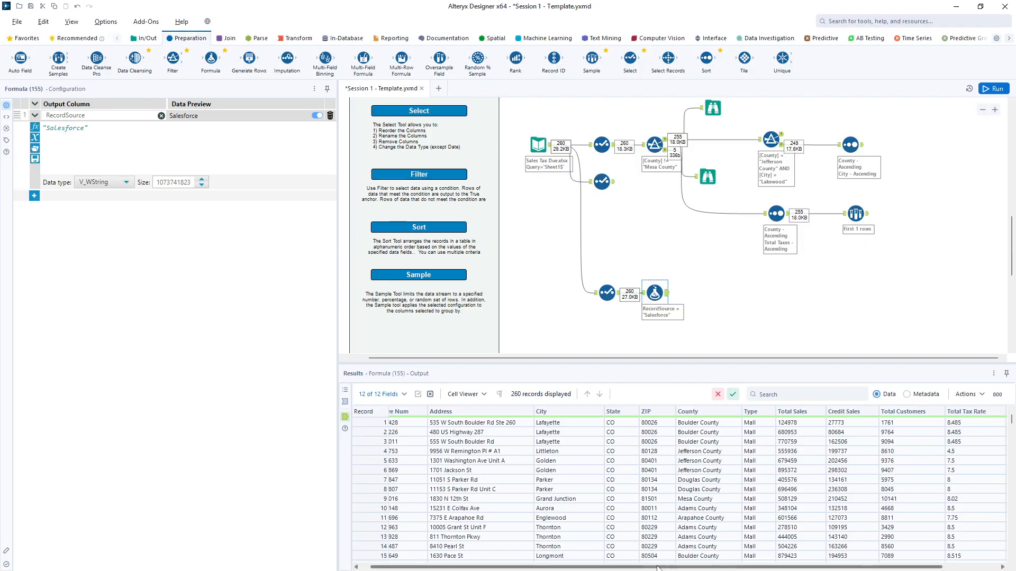
drag(657, 568, 711, 569)
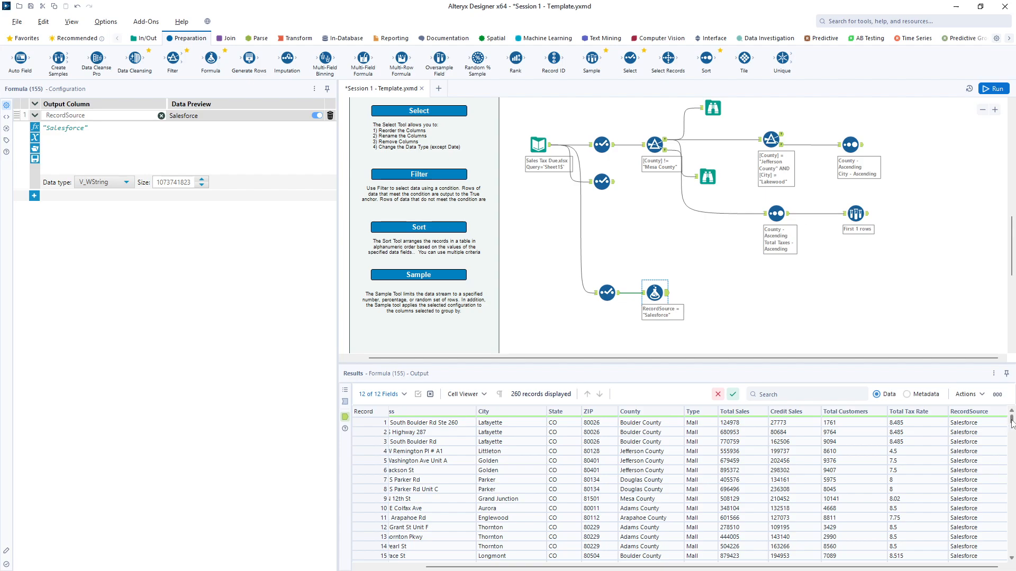
mouse_move(1011, 421)
mouse_down()
mouse_move(1005, 534)
mouse_move(1012, 421)
mouse_up()
scroll(555, 263, down, 1)
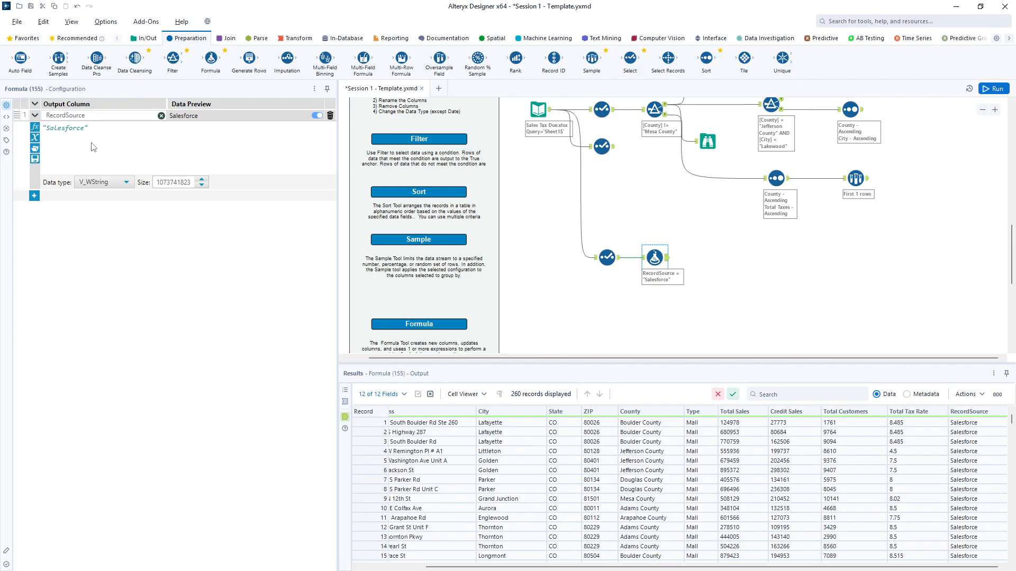
- Add a second expression to the Formula tool with the existing County column as its output
click(34, 196)
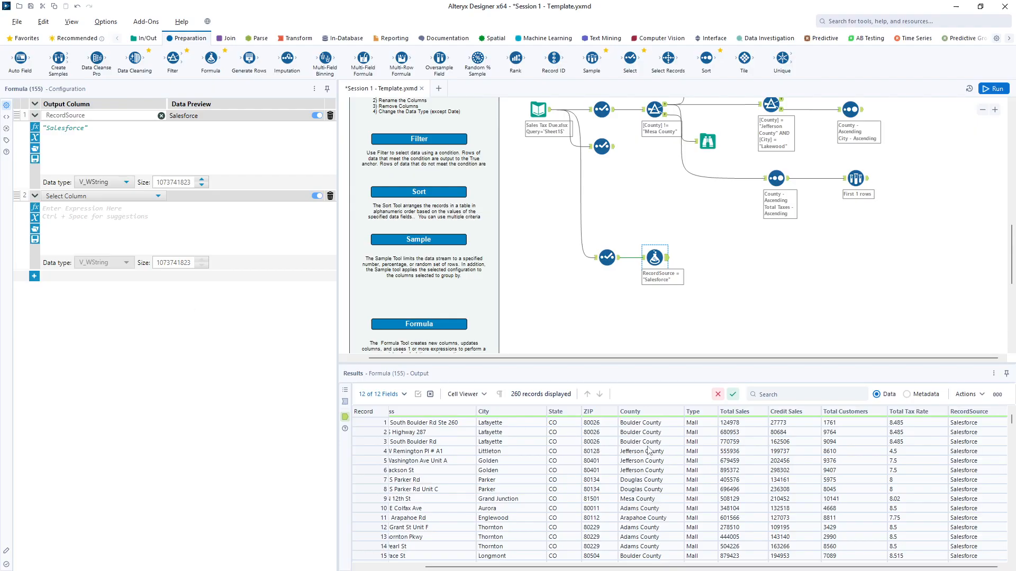
click(157, 196)
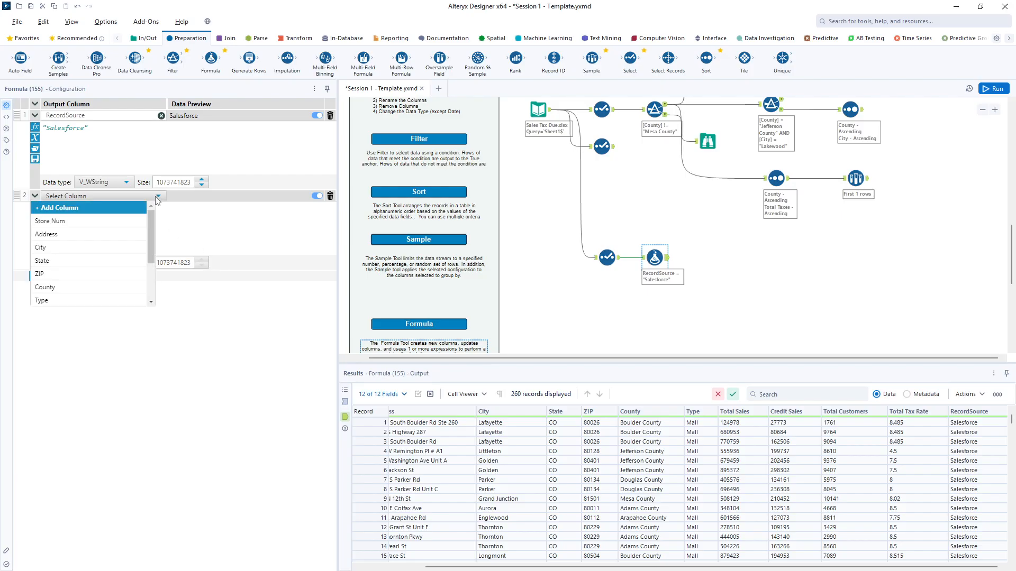
click(100, 288)
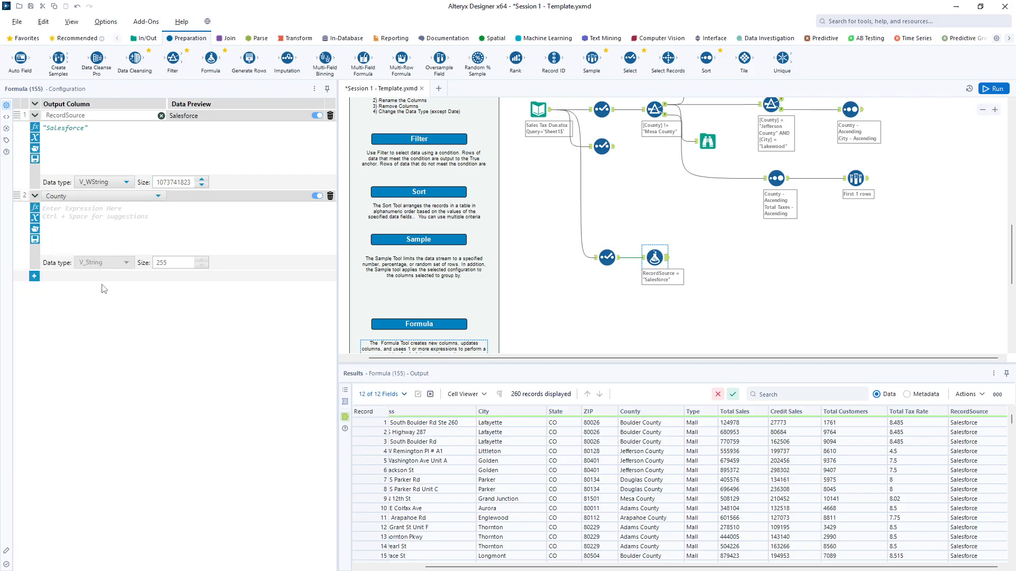
- Try the Length function from the String category in the County expression, then clear the expression
click(36, 210)
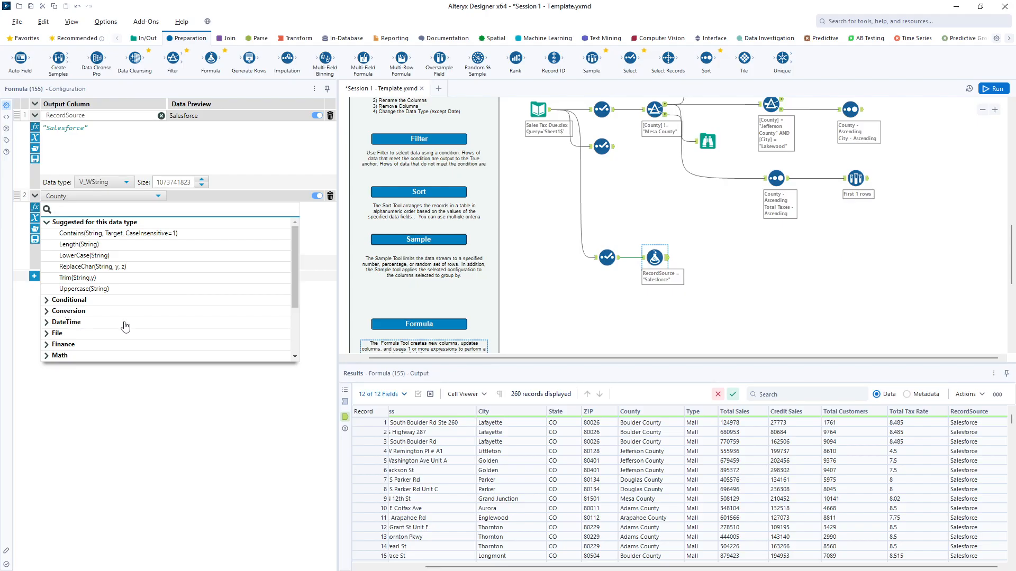
scroll(100, 318, down, 3)
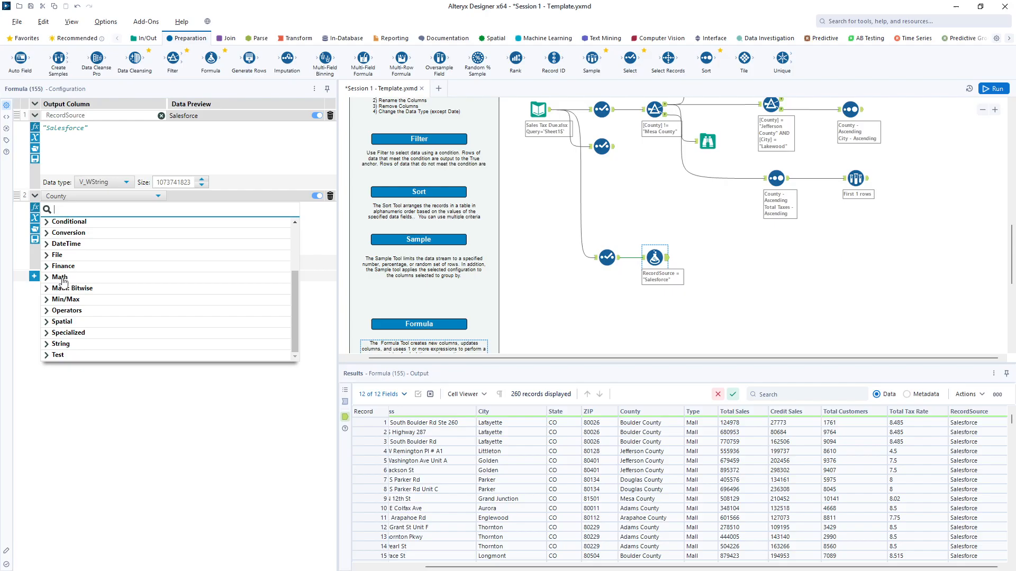
click(47, 345)
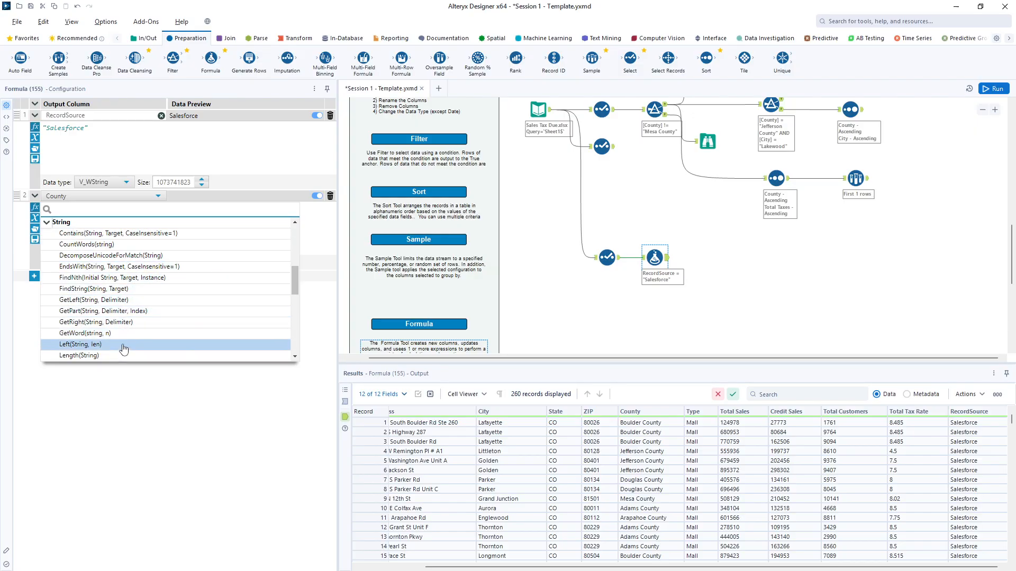
scroll(153, 285, down, 2)
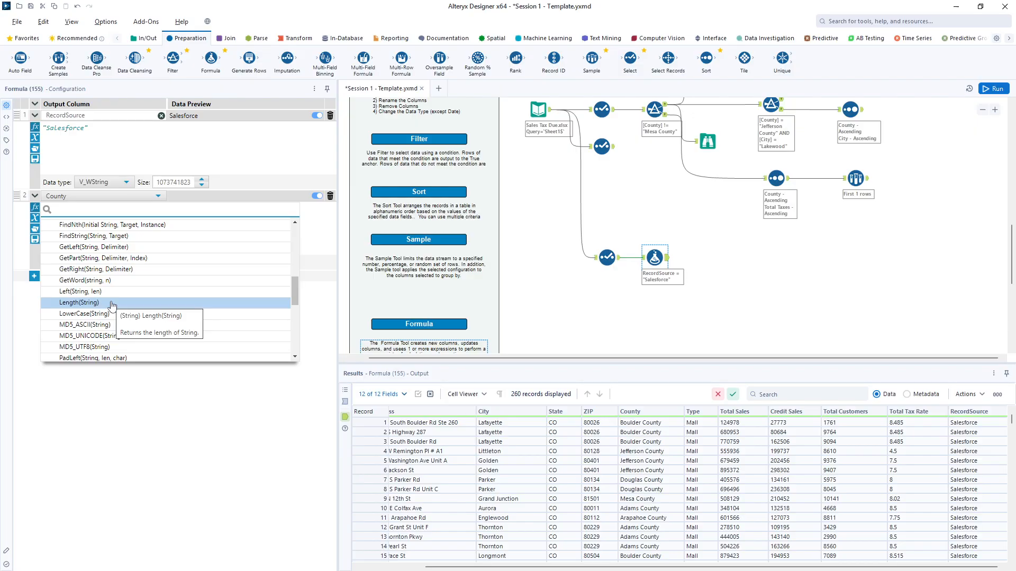
click(112, 306)
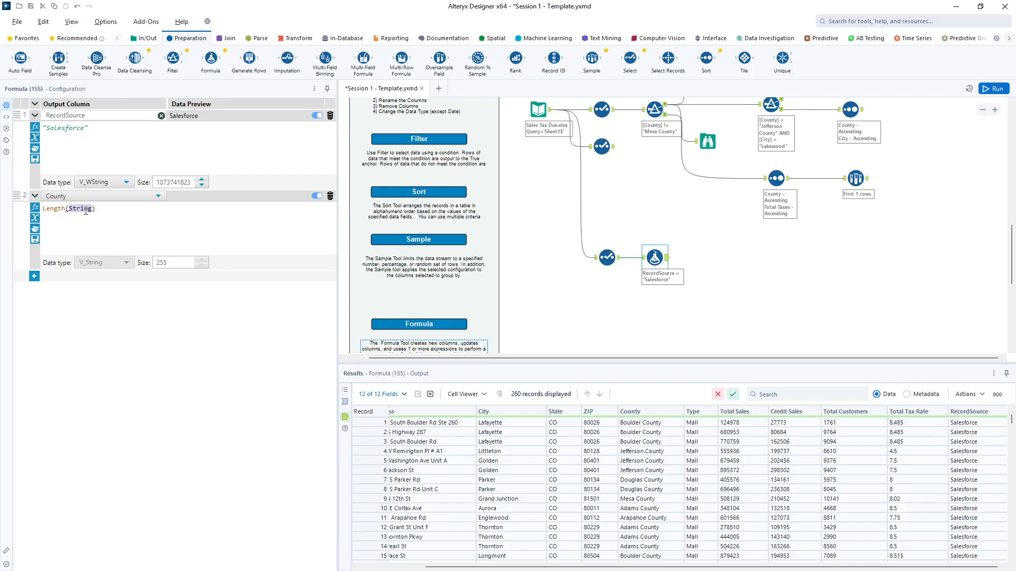
key(ctrl+a)
key(BackSpace)
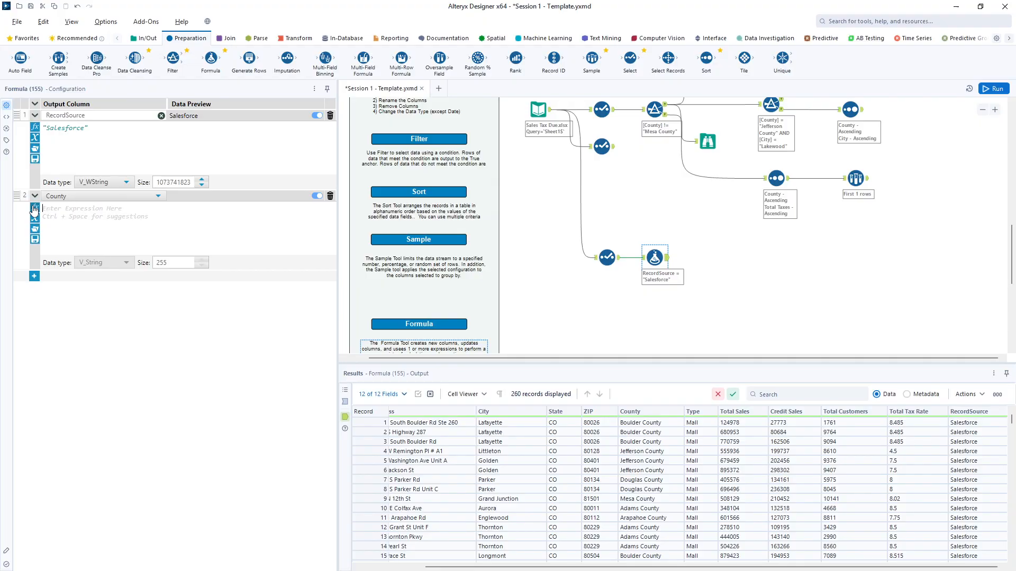
- Convert the County column to lower case with the String function LowerCase applied to [County]
click(34, 218)
scroll(78, 297, down, 5)
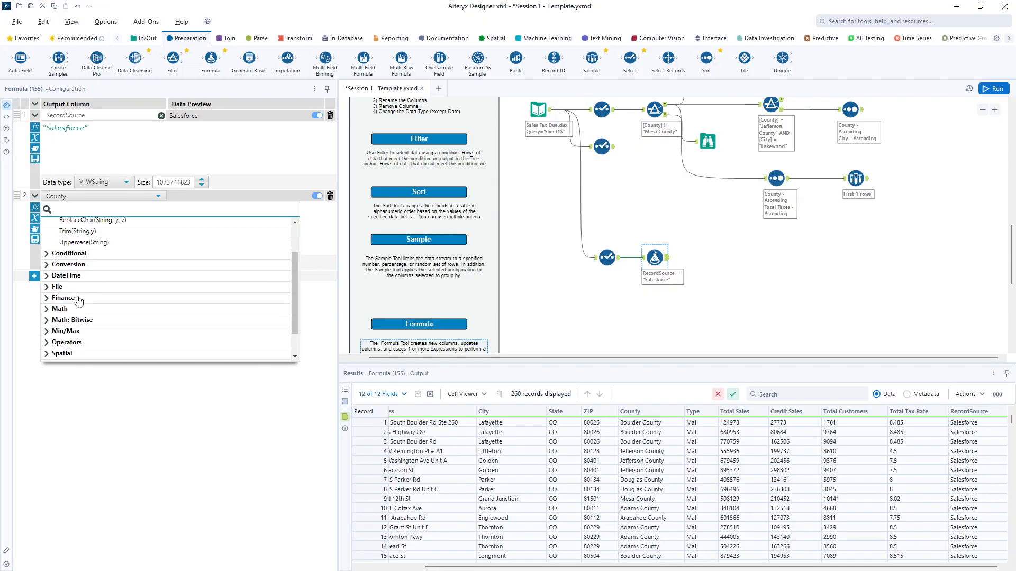
click(47, 345)
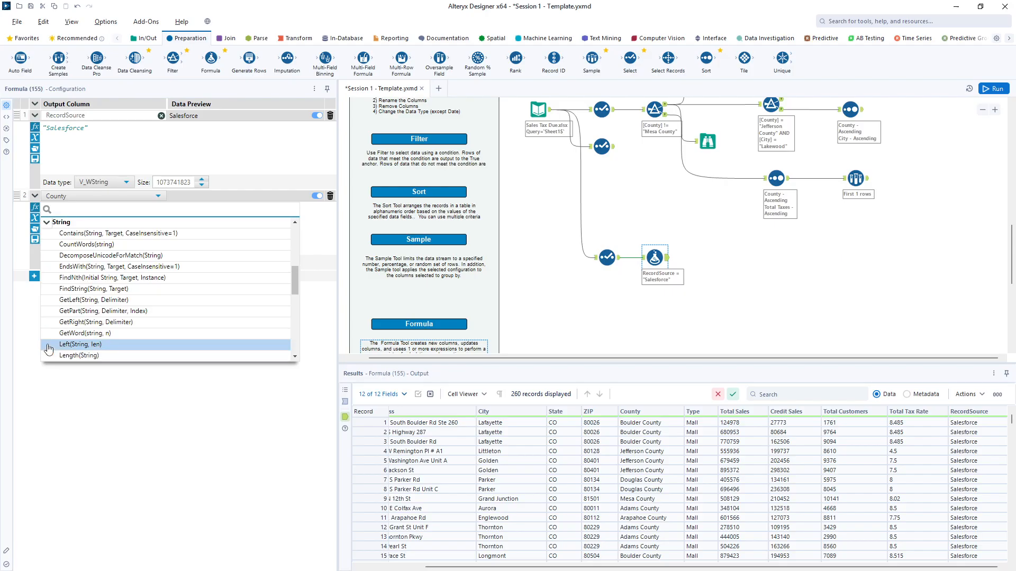
scroll(128, 341, down, 3)
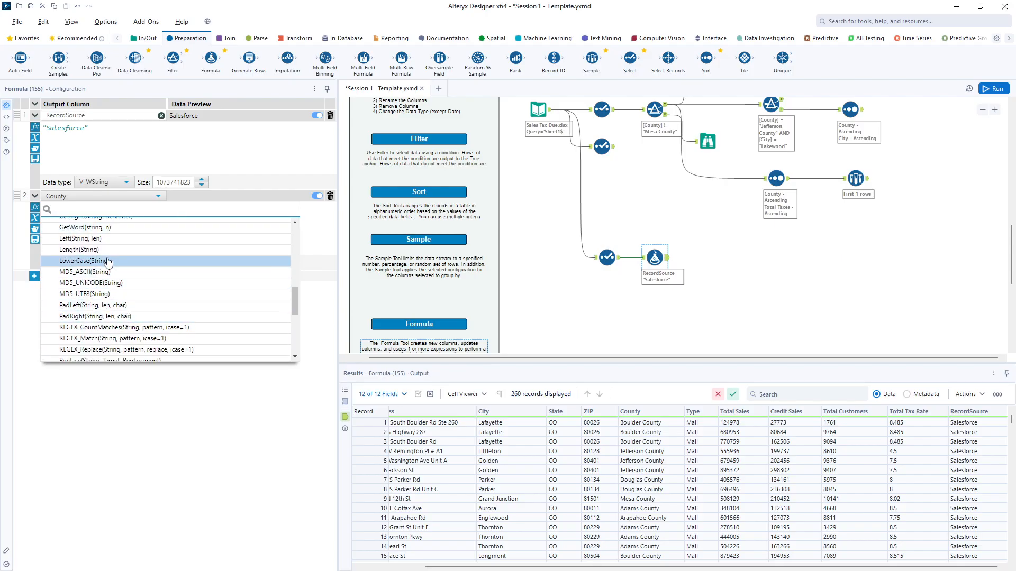
click(85, 261)
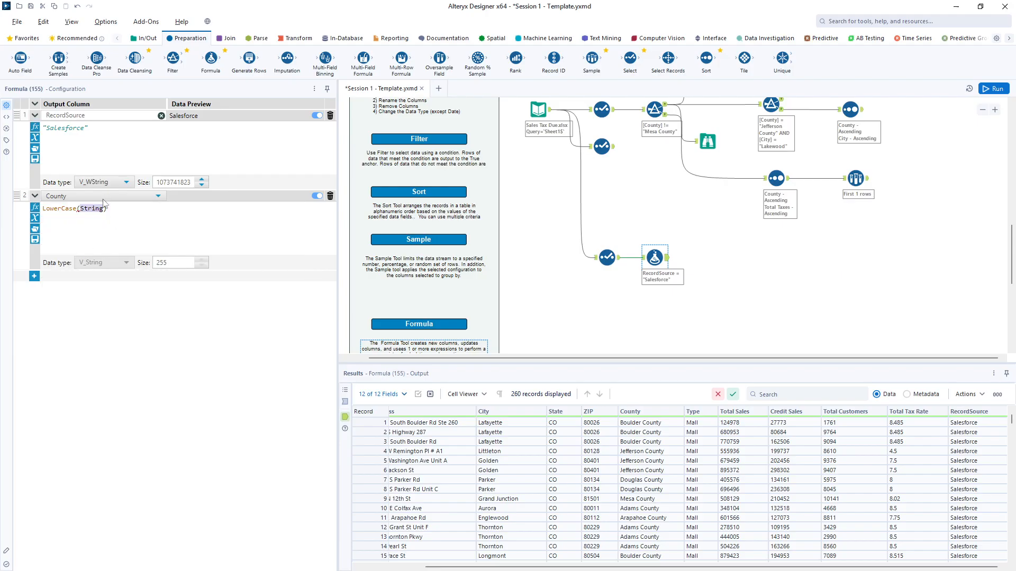
click(35, 218)
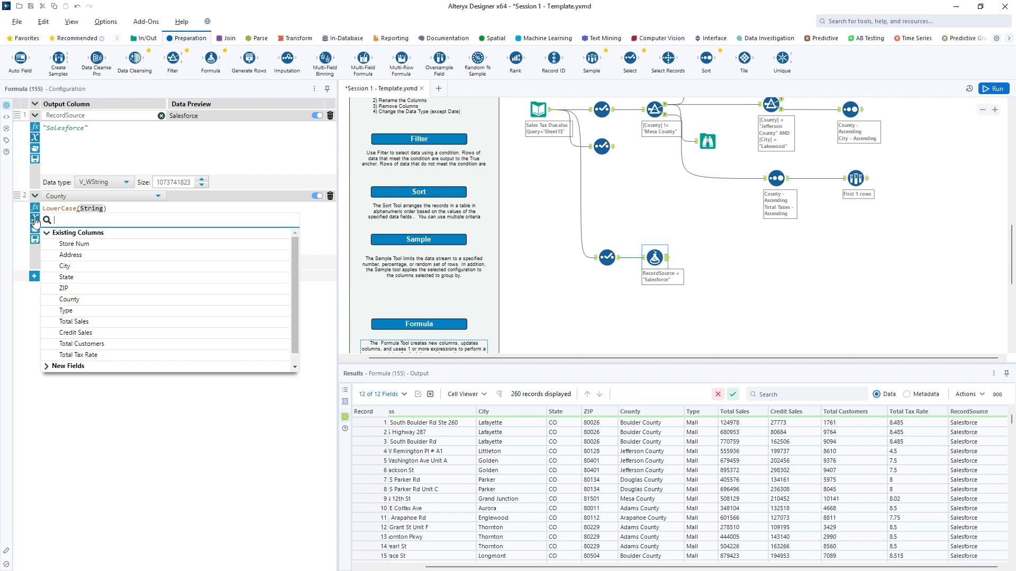
click(88, 305)
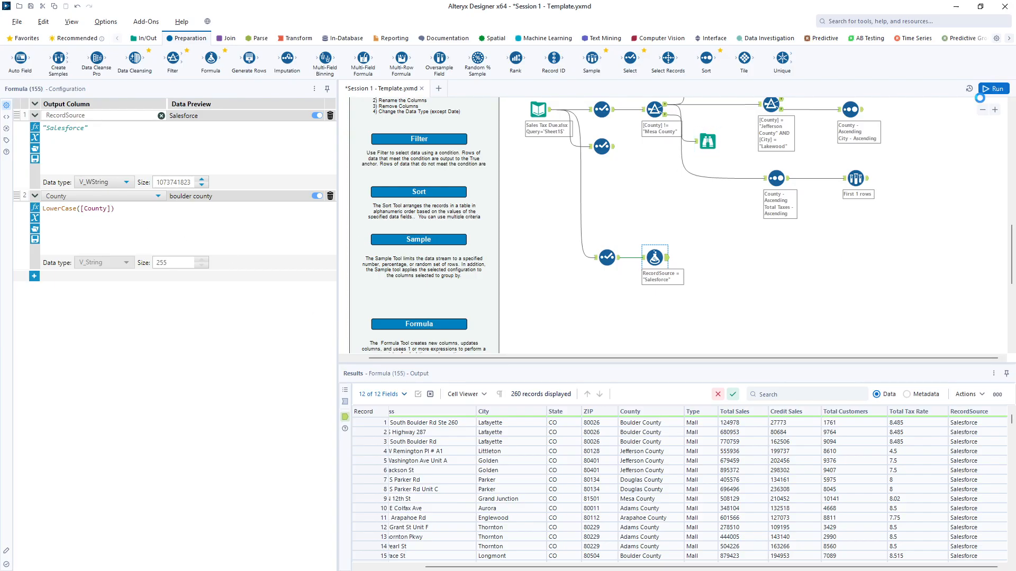
- Run the workflow and compare the County column between the Formula tool's input and output
click(659, 238)
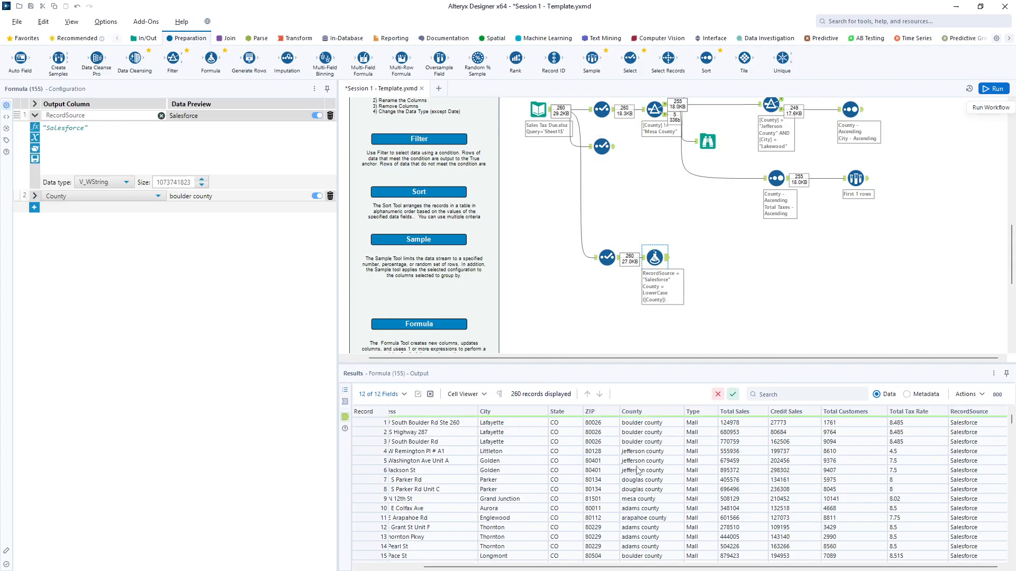
click(345, 403)
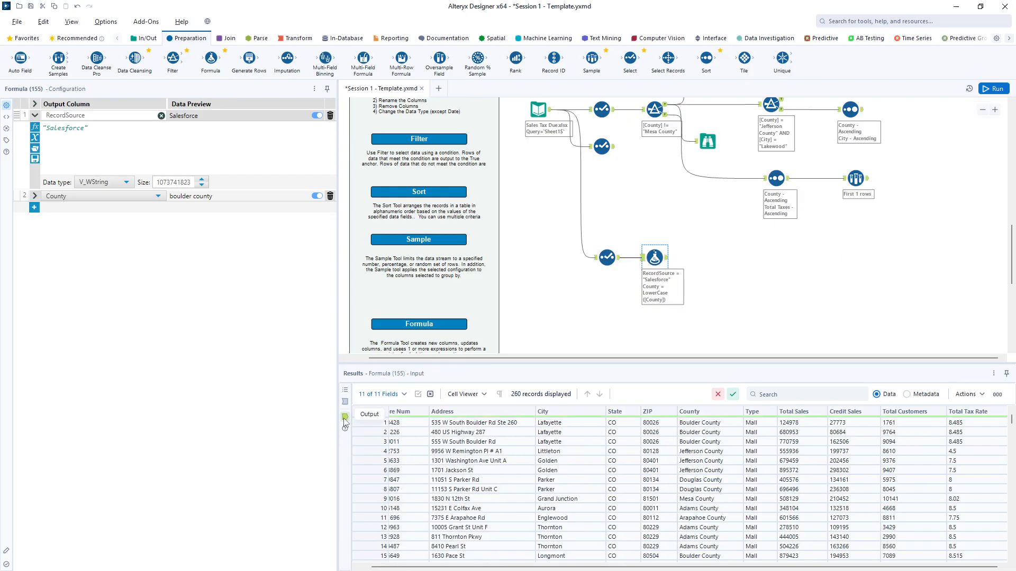
click(344, 418)
click(345, 403)
click(344, 418)
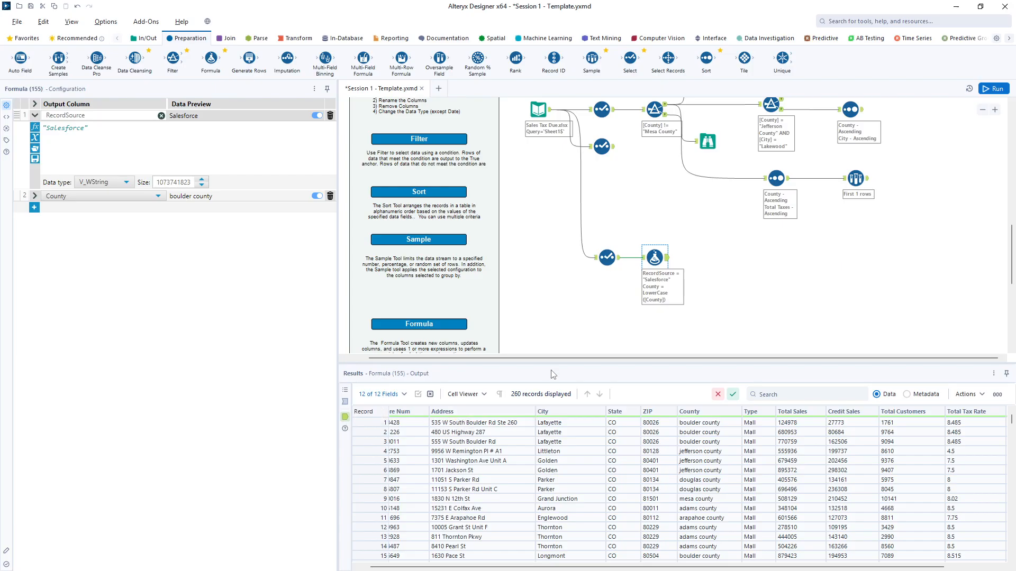
- Add a third expression to the Formula tool that outputs a new column named Taxes Due
click(35, 197)
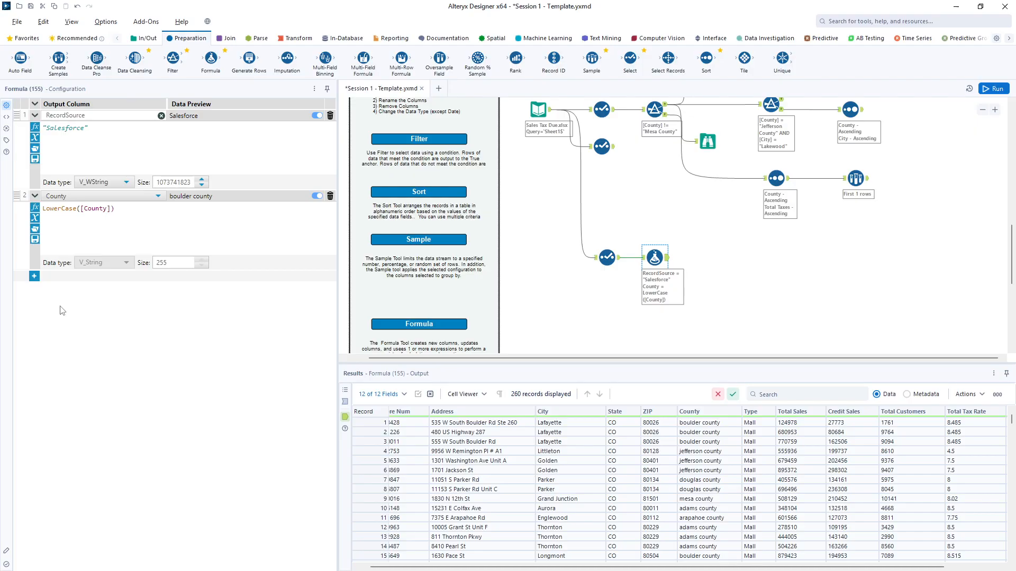
click(34, 276)
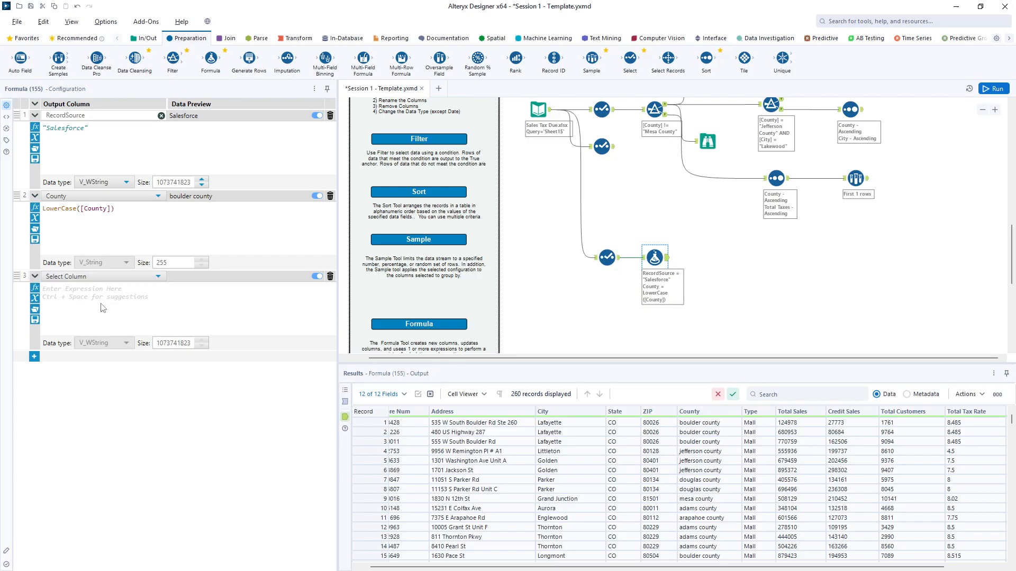
click(93, 276)
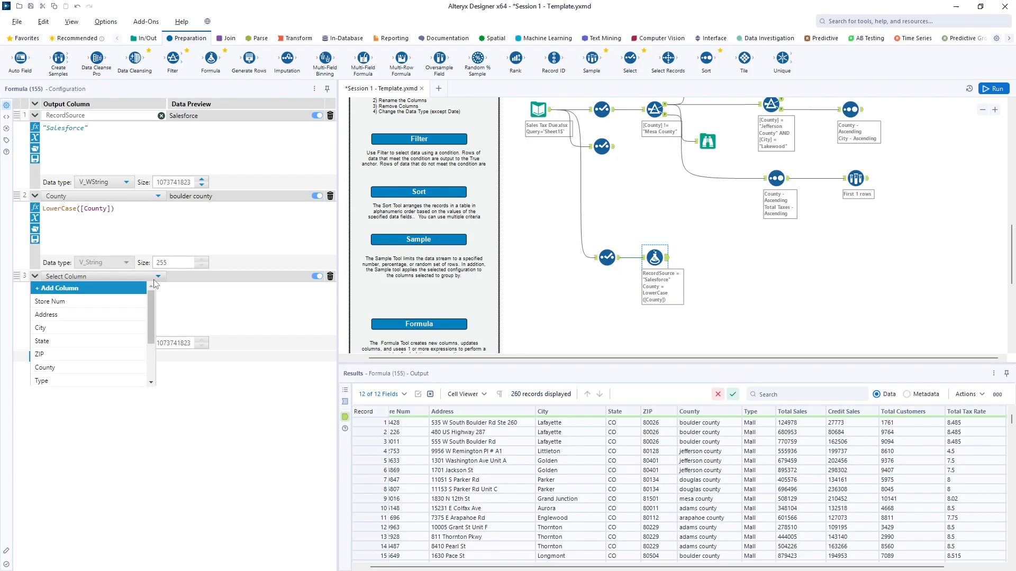
click(92, 289)
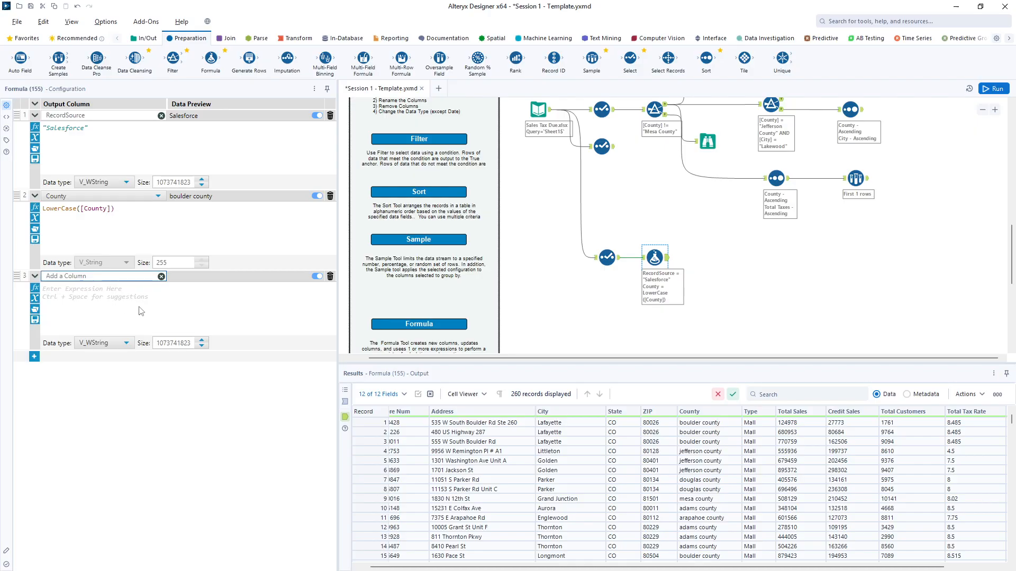
text(Taxes Due)
- Enter [Total Sales]*[Total Tax Rate]/100 as the Taxes Due expression
click(56, 292)
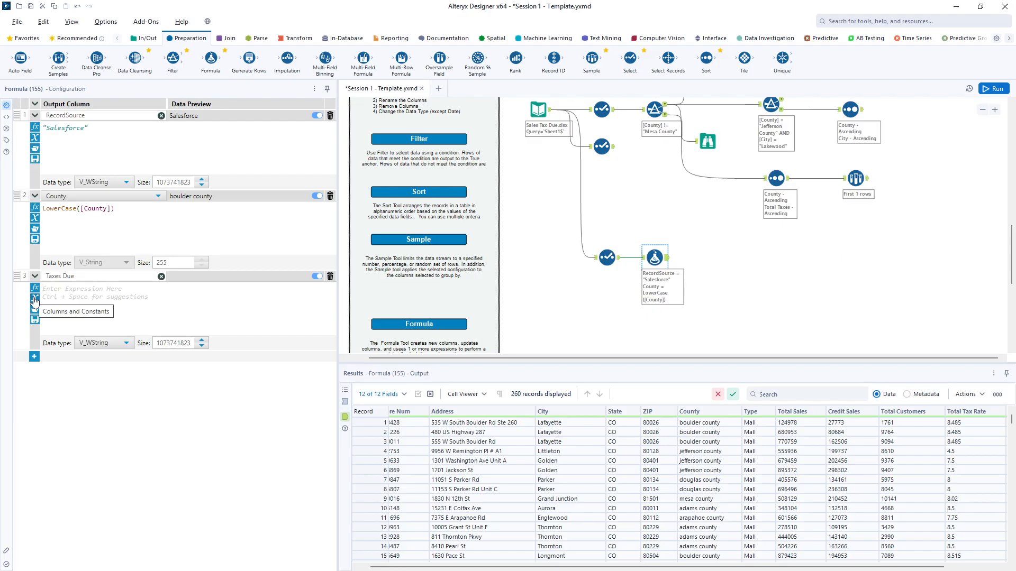
click(35, 300)
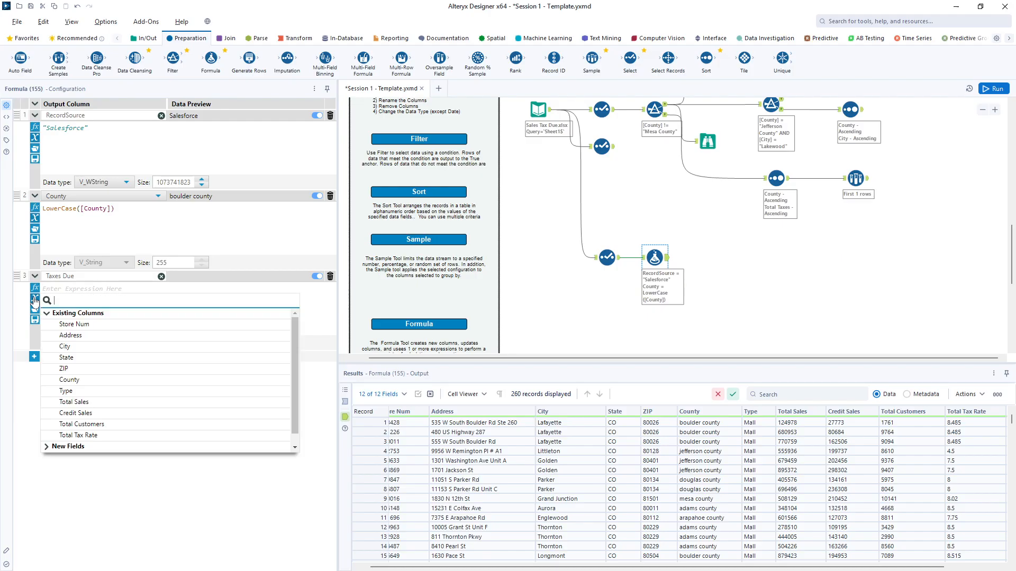
click(93, 403)
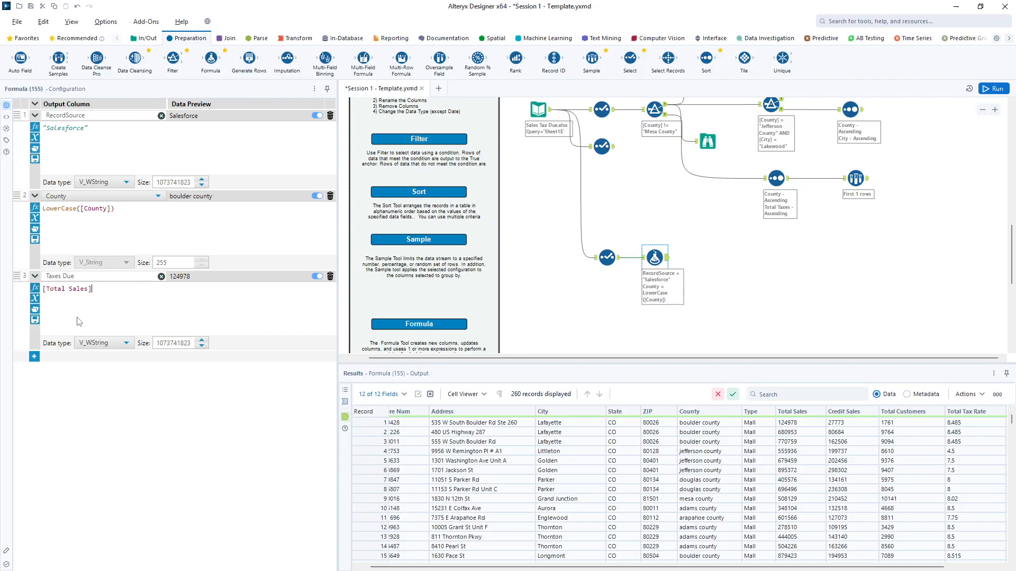
text(*)
click(344, 401)
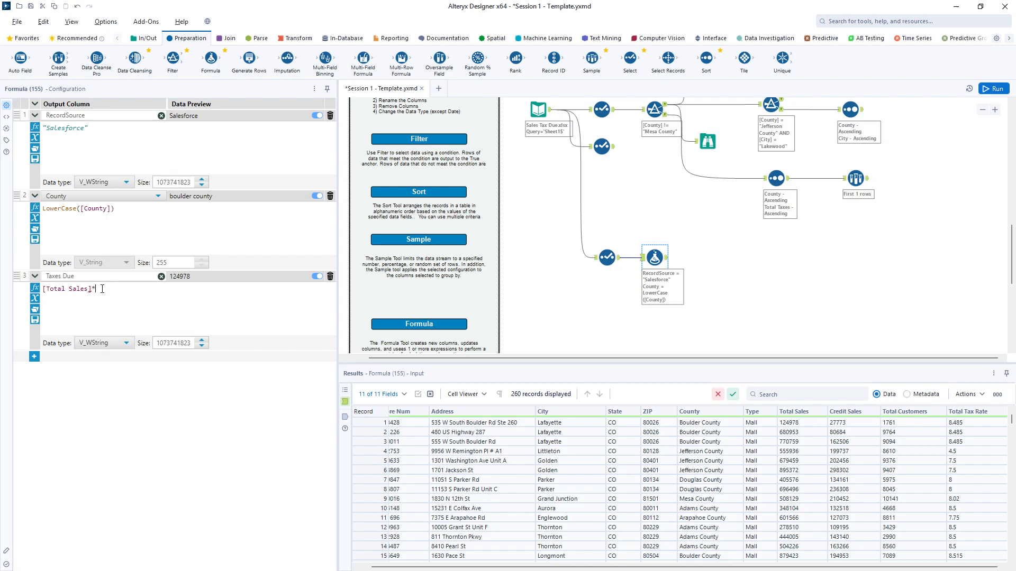
text([)
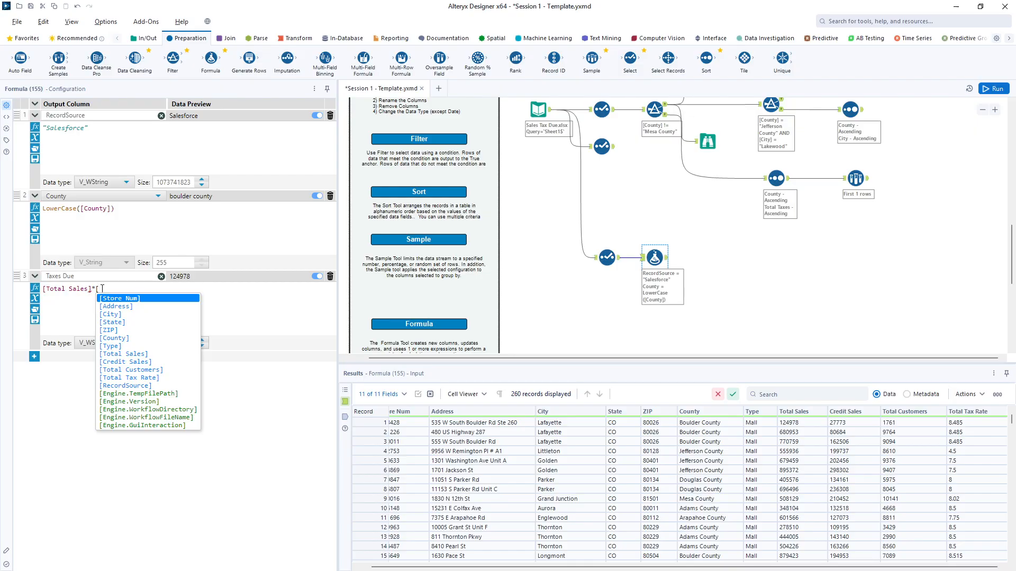
text(t)
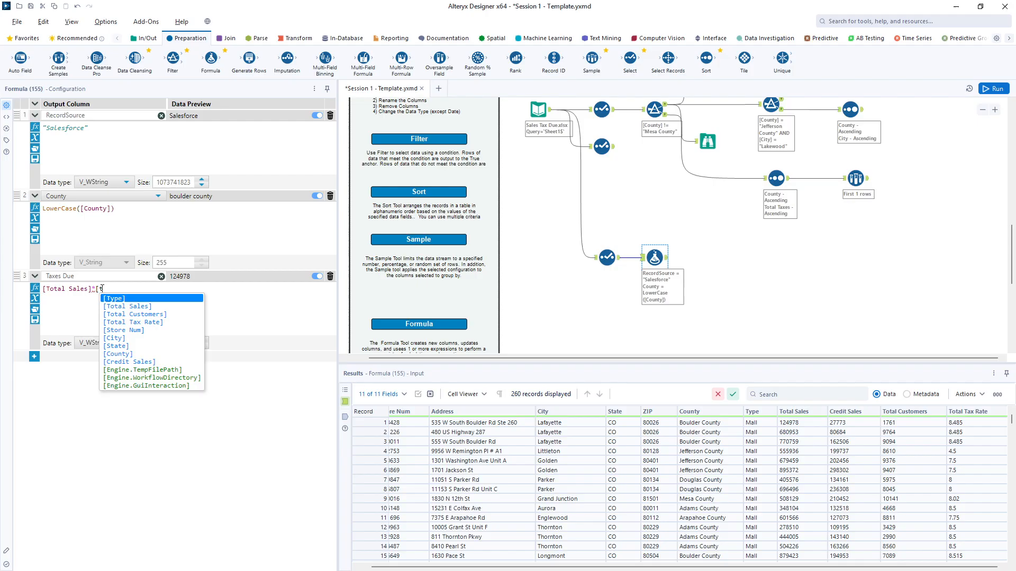
text(ot)
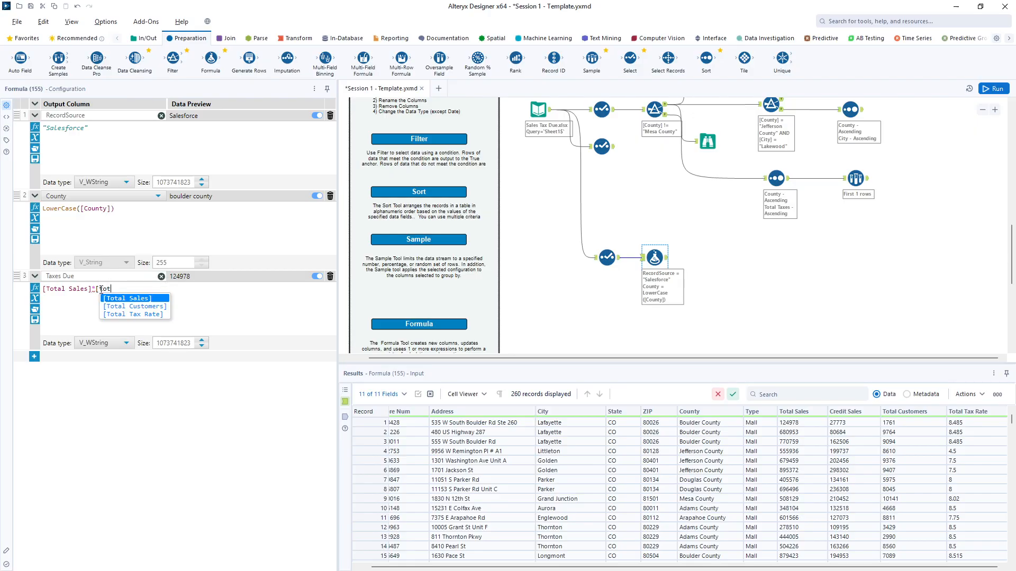
click(130, 314)
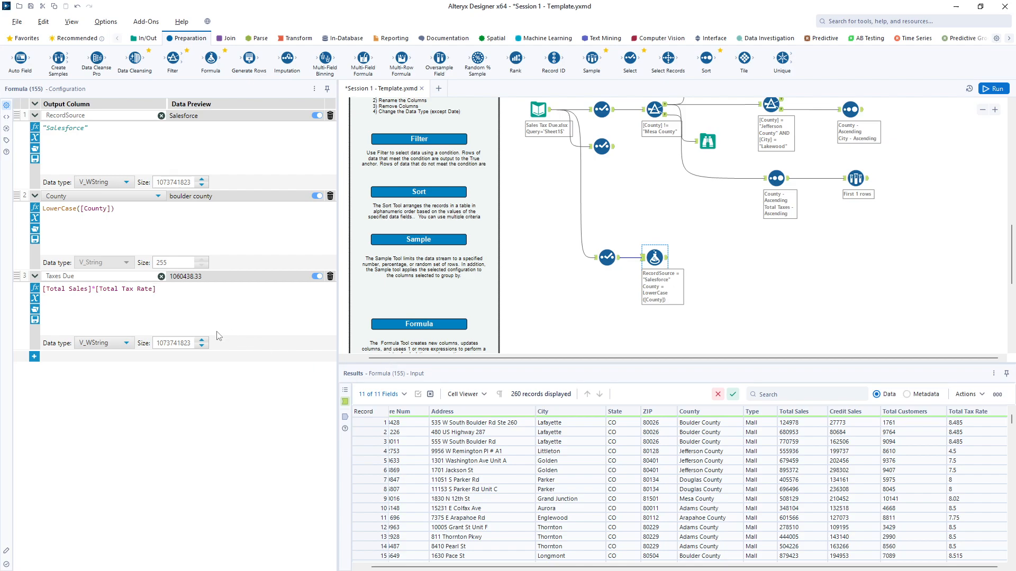
text(/100)
- Insert the Math function Round(x, mult) at the start of the Taxes Due expression
click(43, 289)
click(35, 290)
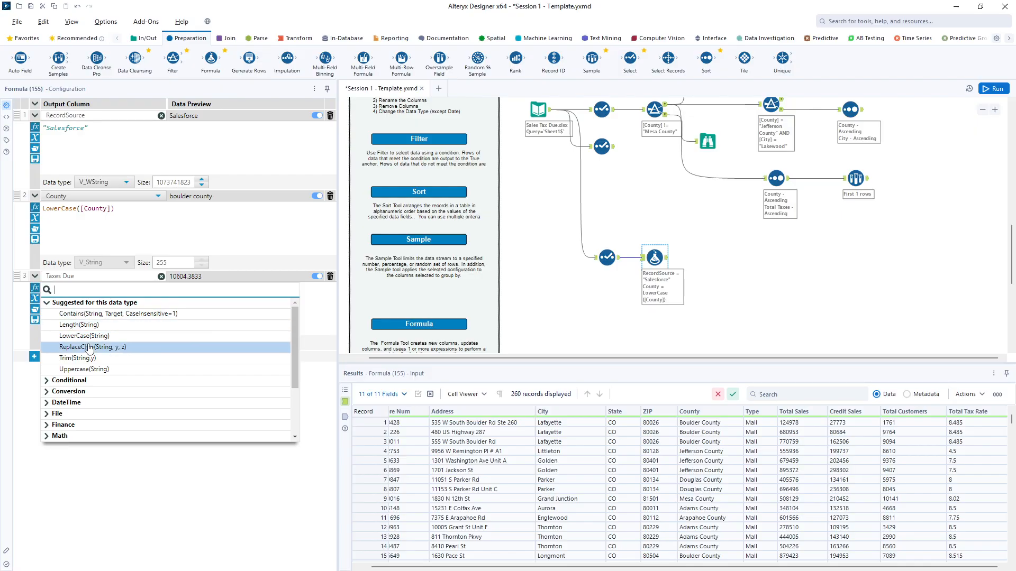
scroll(89, 349, down, 2)
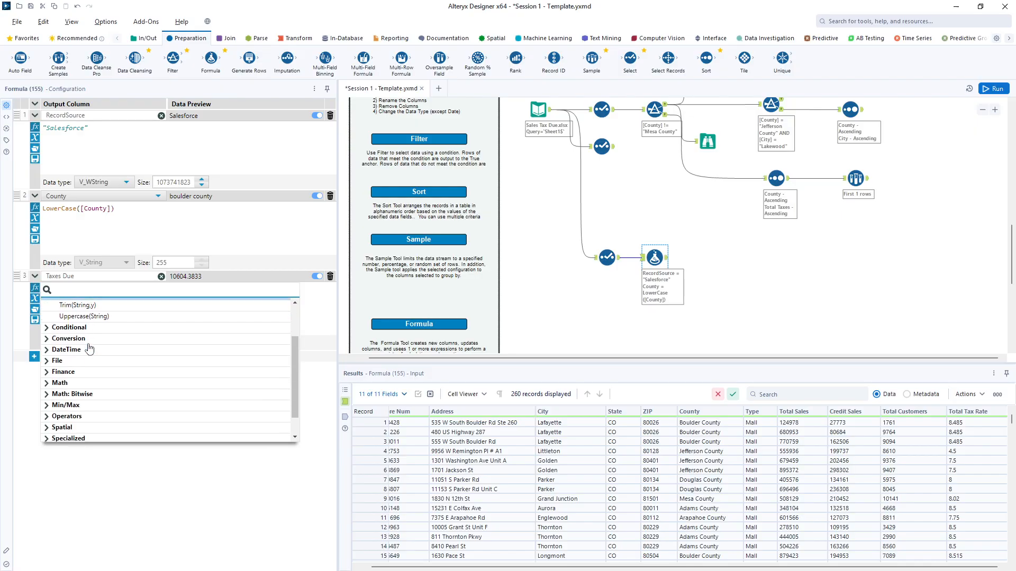
click(47, 386)
scroll(193, 395, down, 3)
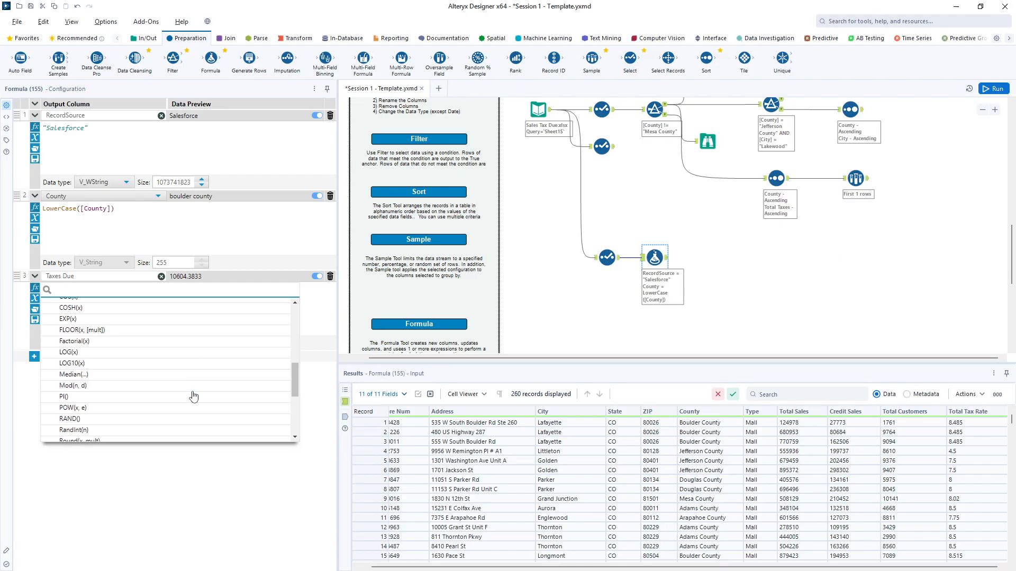
scroll(193, 395, down, 2)
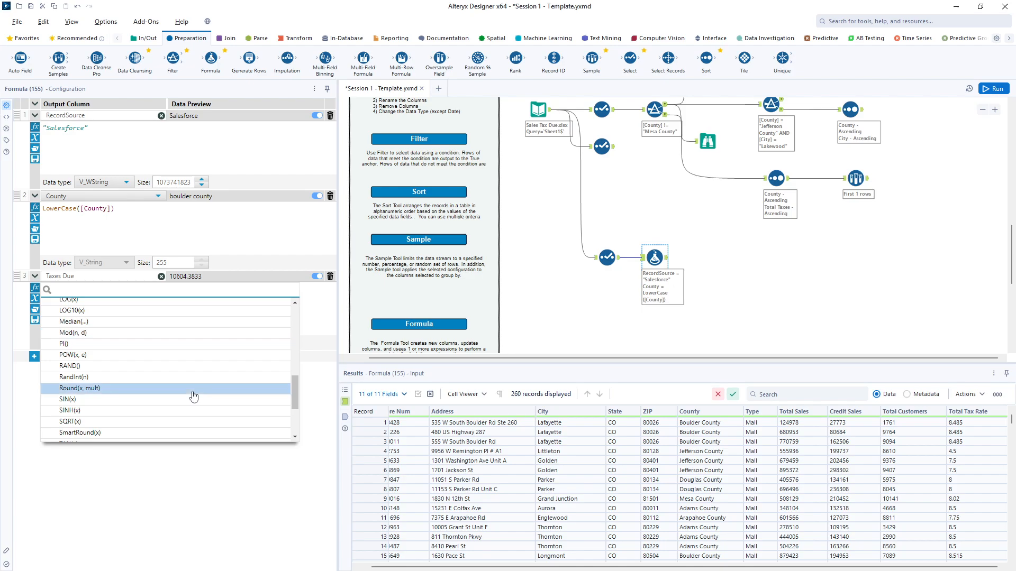
click(95, 390)
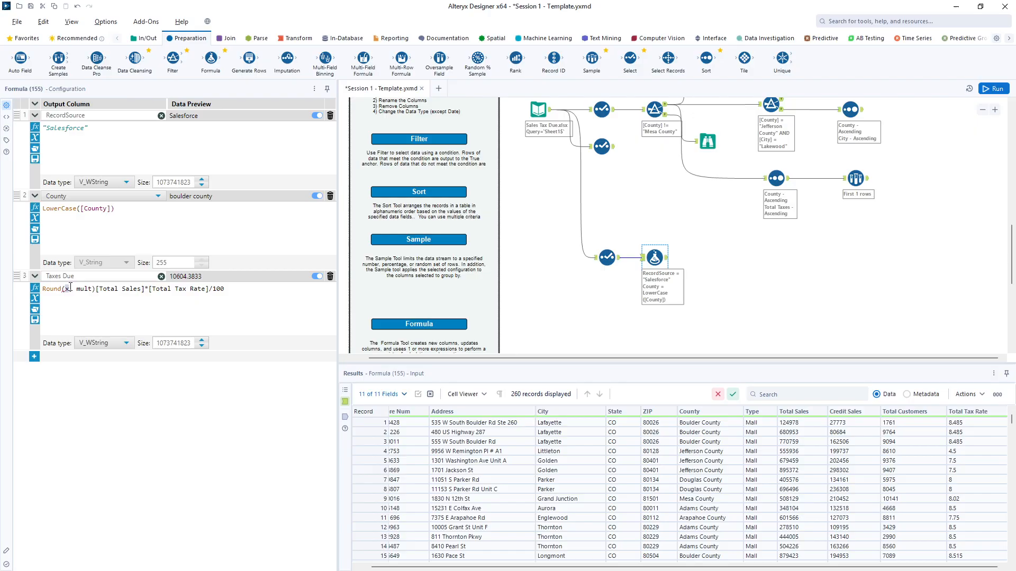
- Move the [Total Sales]*[Total Tax Rate]/100 calculation into the Round function in place of its x argument
drag(96, 288, 212, 294)
right_click(211, 295)
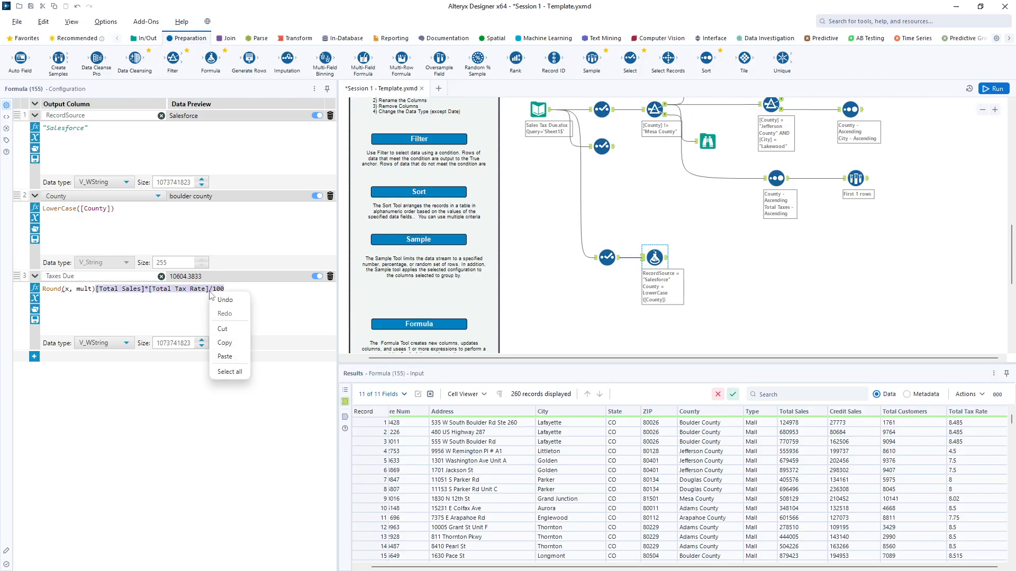
click(224, 329)
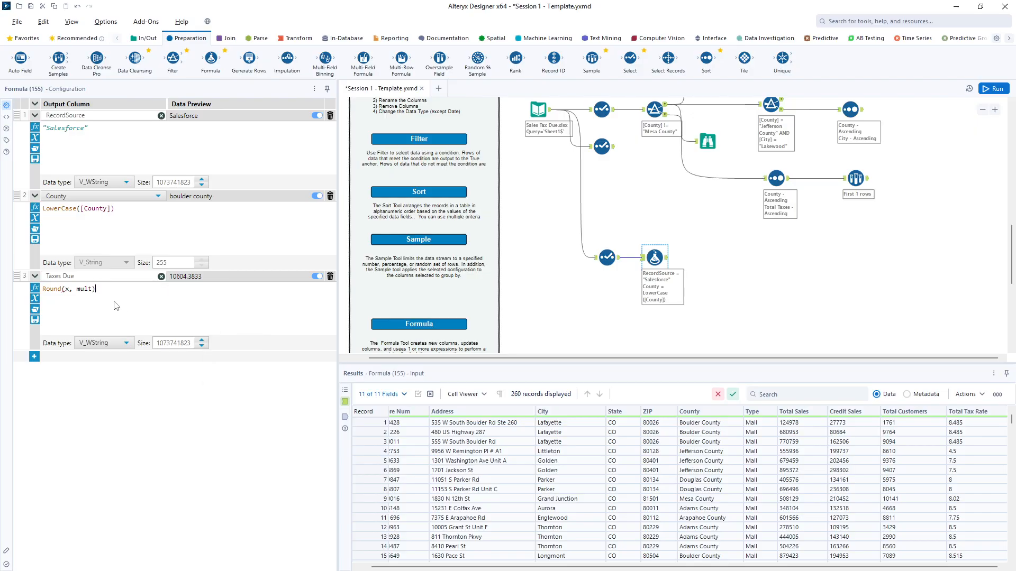
double_click(67, 290)
right_click(67, 292)
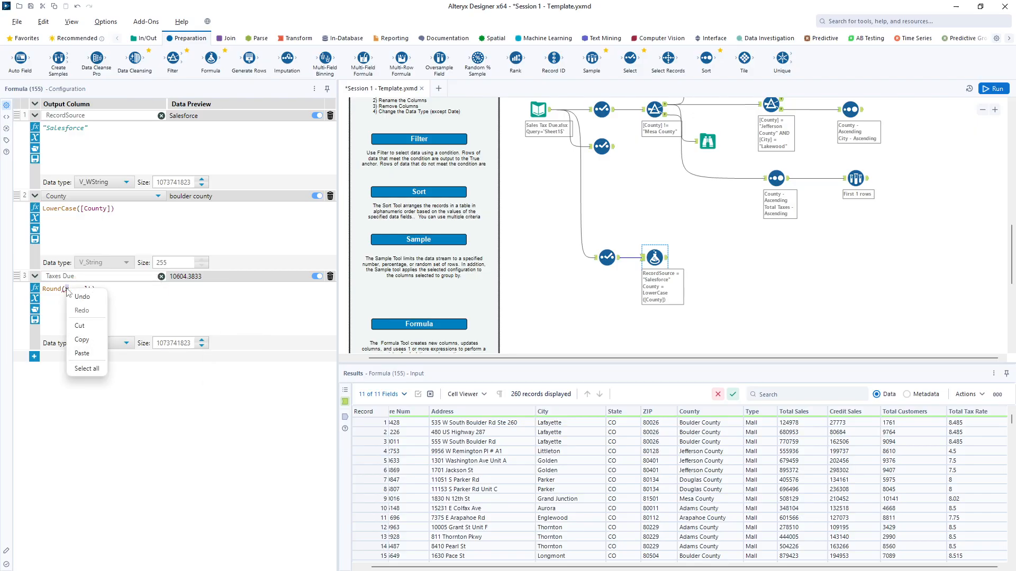
click(82, 352)
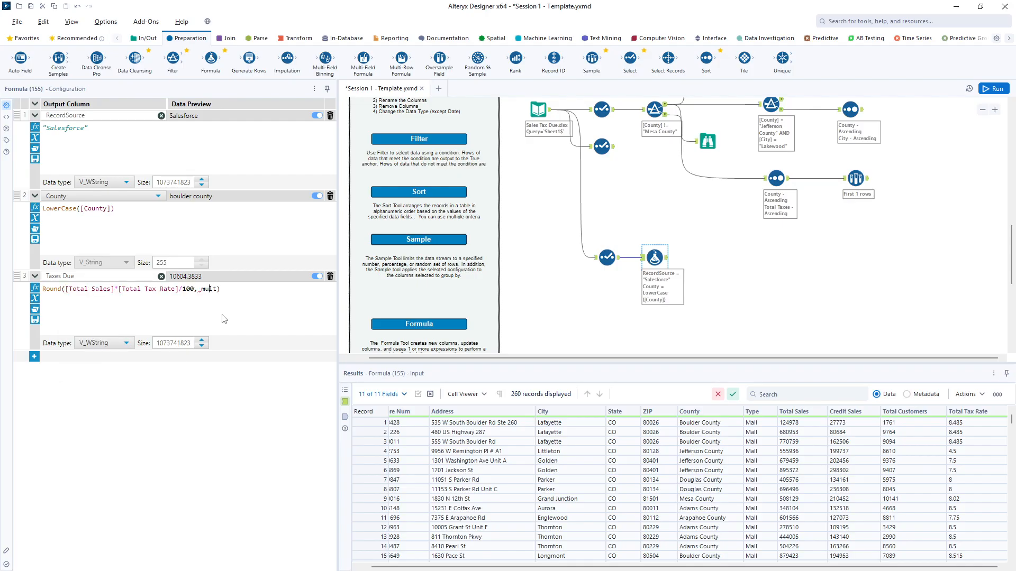
- Replace the Round function's mult argument with .01
click(216, 290)
key(BackSpace)
key(BackSpace)
key(BackSpace)
key(BackSpace)
key(Escape)
text(.01)
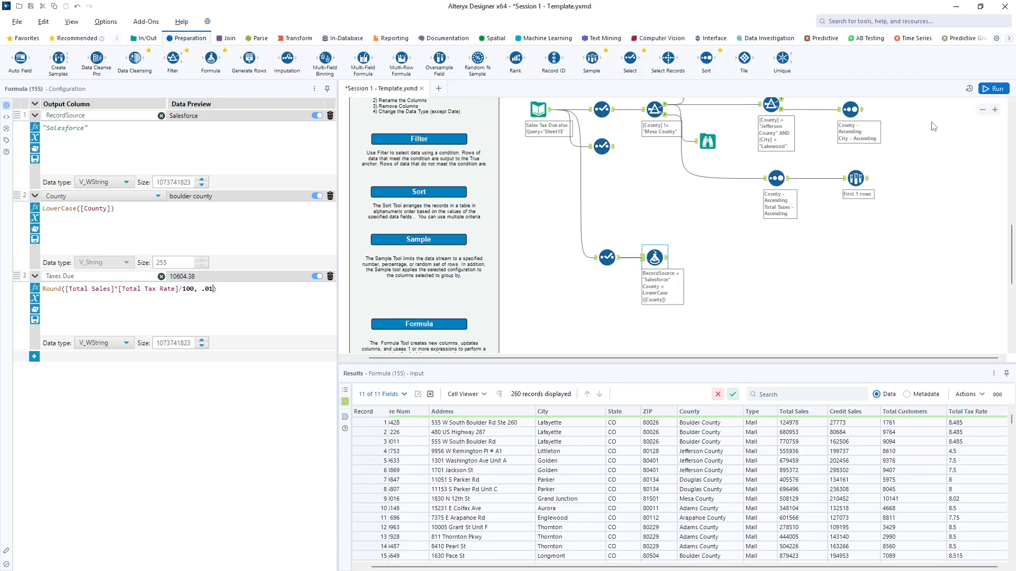
- Run the workflow and check the rounded Taxes Due values in the Formula tool's output
click(984, 87)
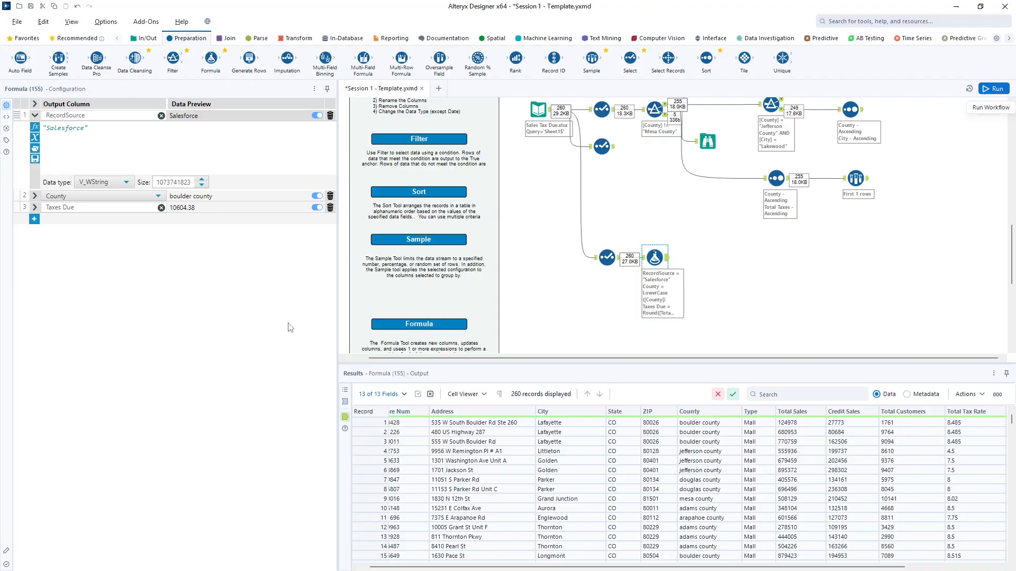
click(35, 207)
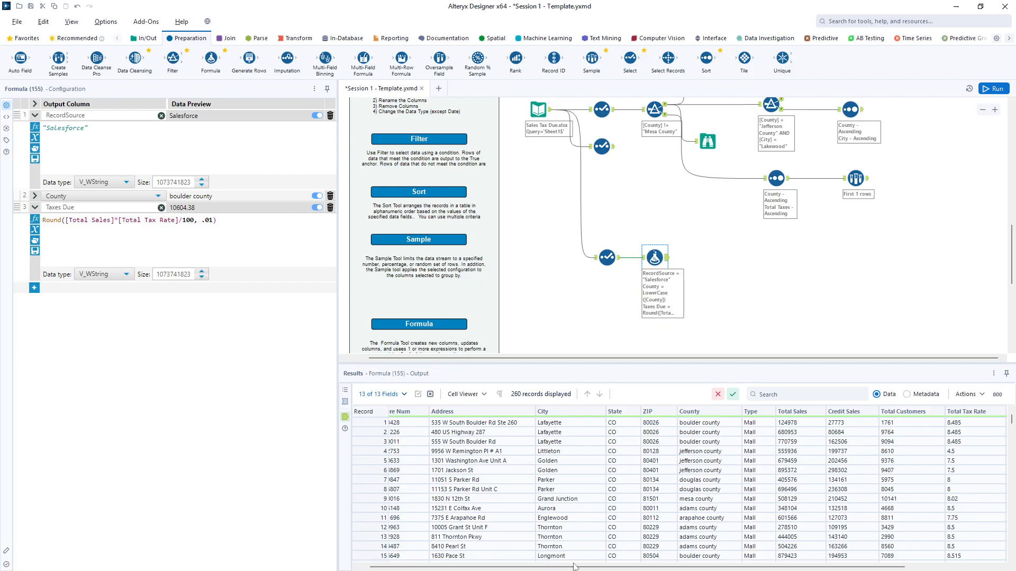
drag(646, 568, 738, 569)
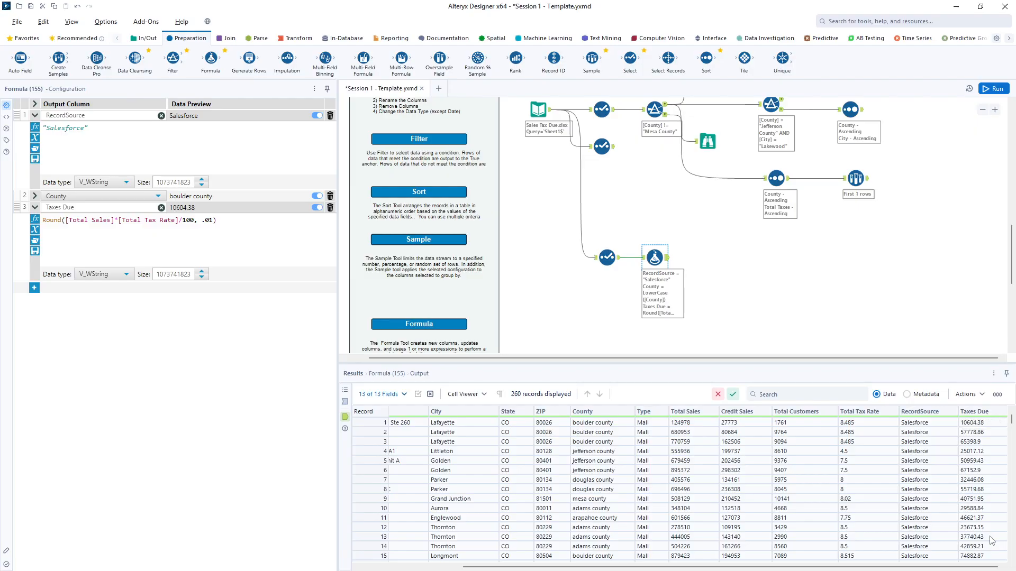
click(982, 472)
click(987, 443)
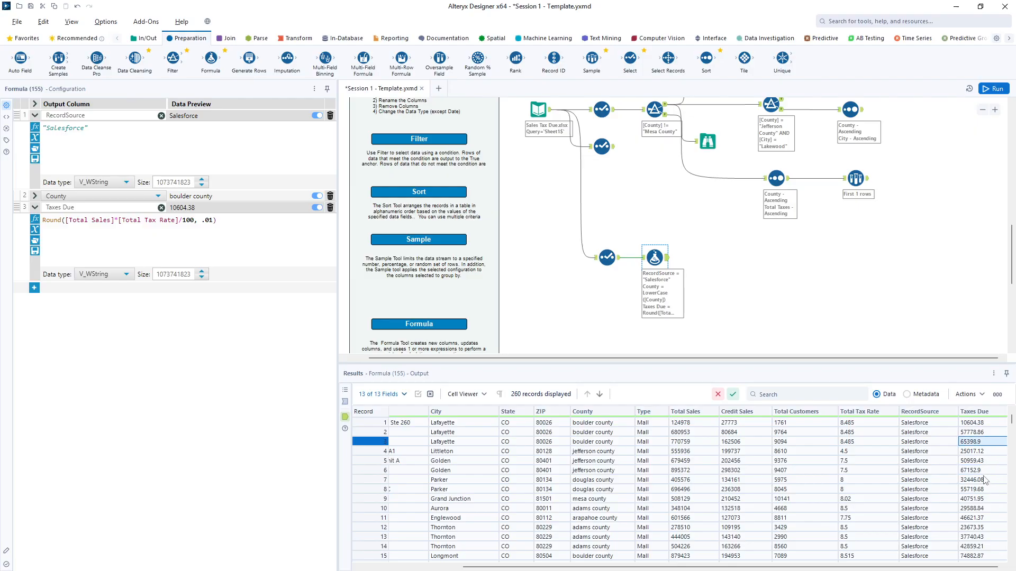
- Change the Taxes Due column's data type to FixedDecimal with a scale of 2
click(985, 472)
click(985, 443)
click(988, 471)
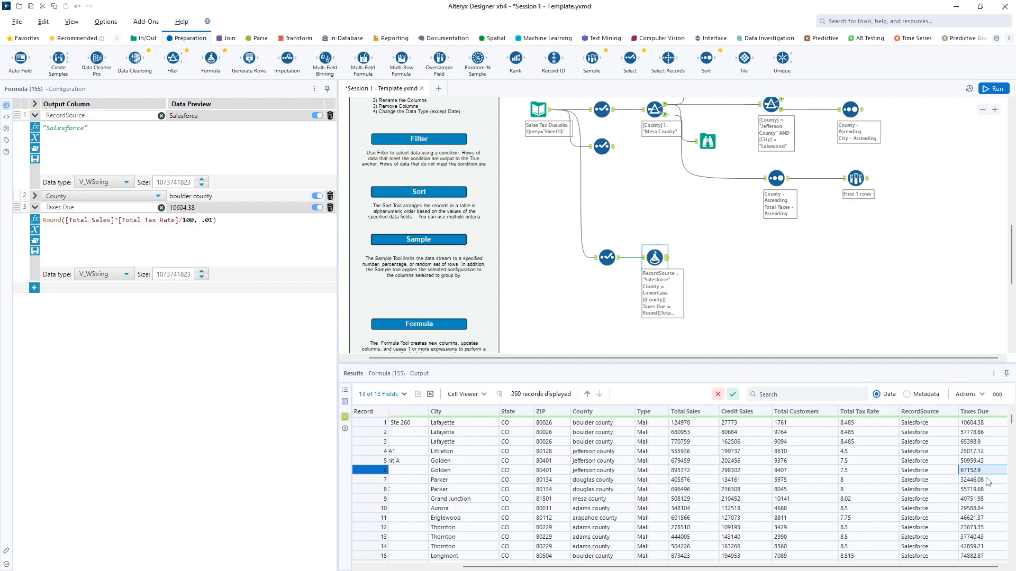
click(127, 275)
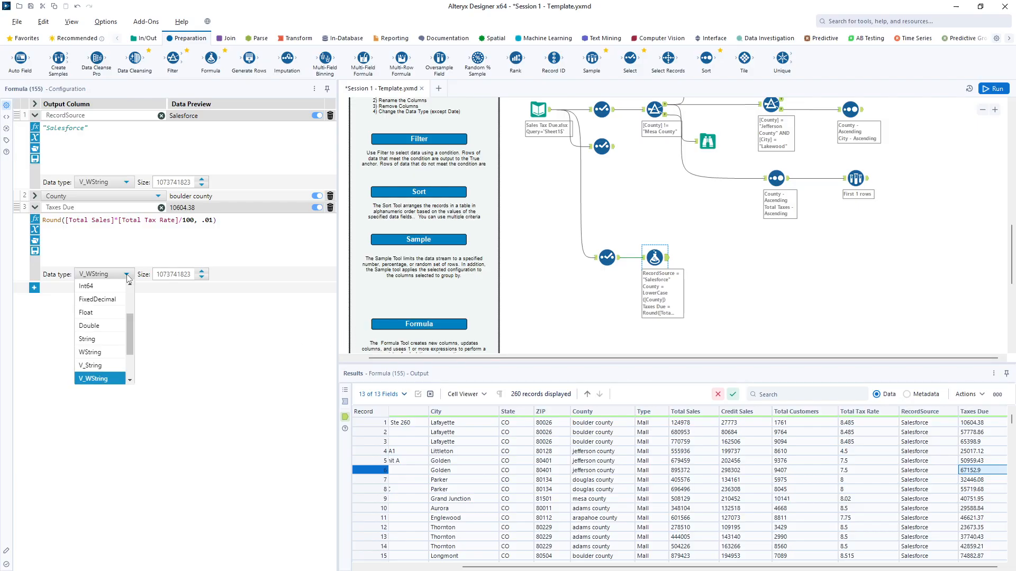
click(106, 299)
double_click(231, 276)
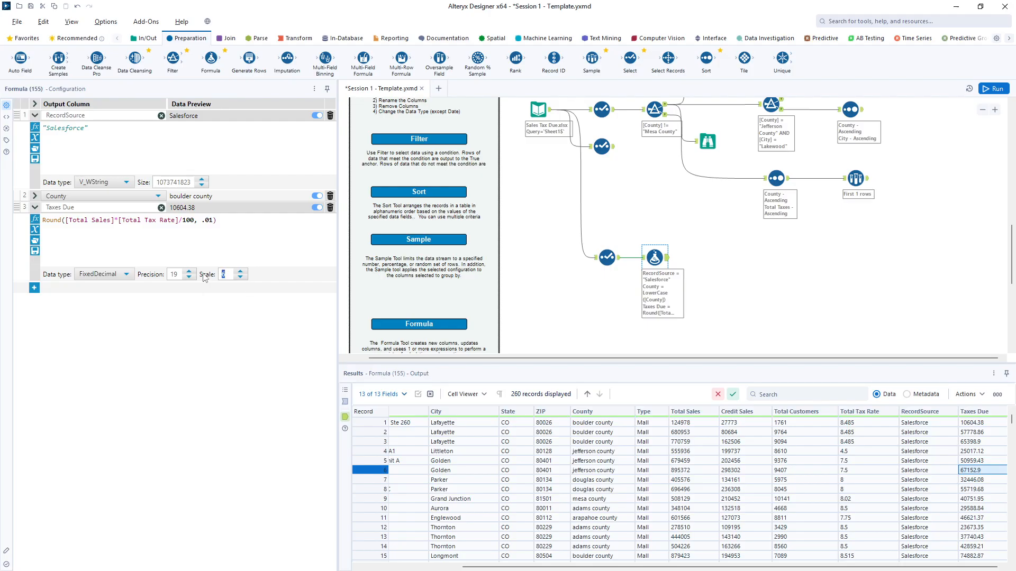
text(2)
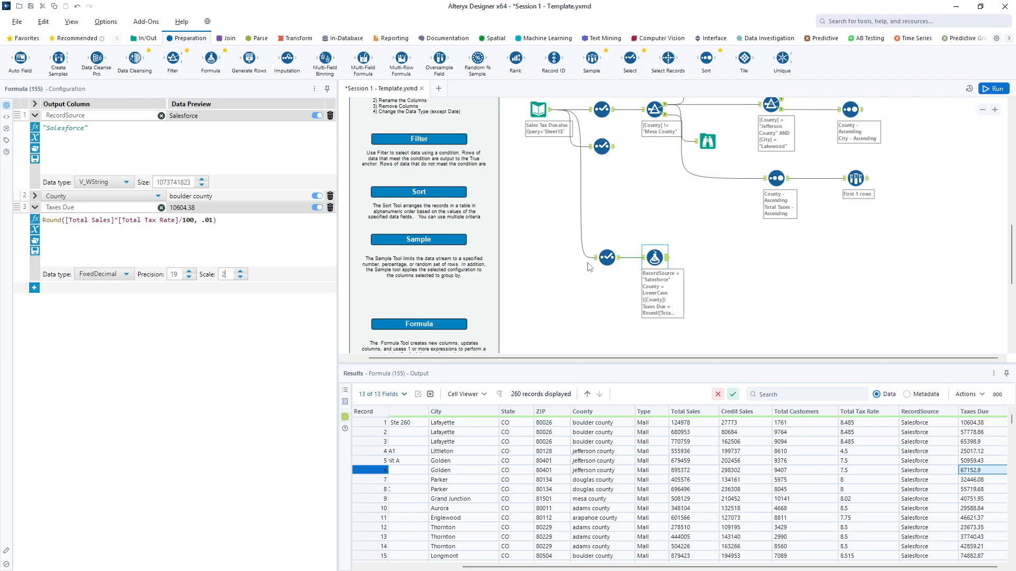
- Run the workflow and check the decimal places of the Taxes Due values in the Formula output
click(993, 88)
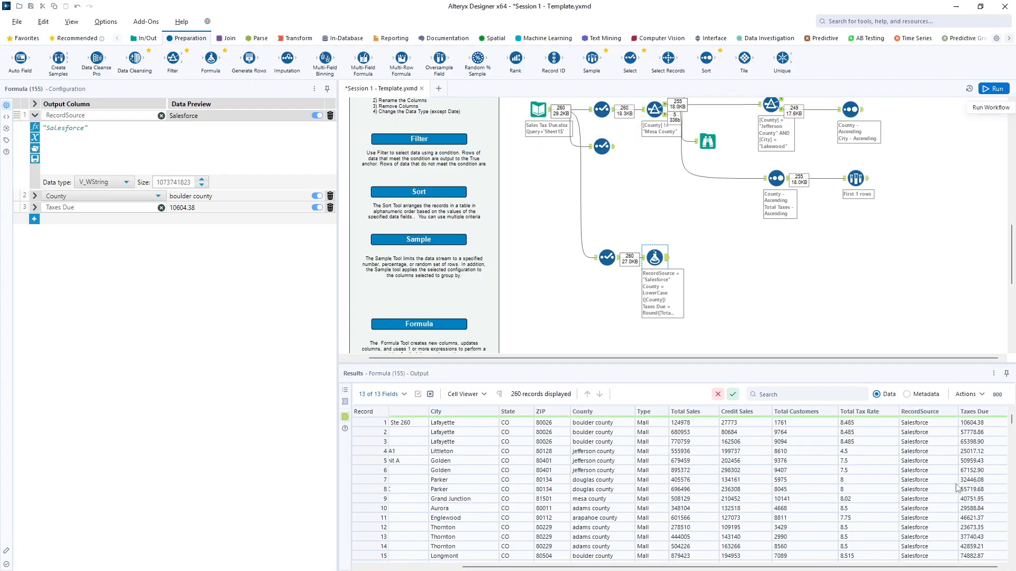
click(980, 443)
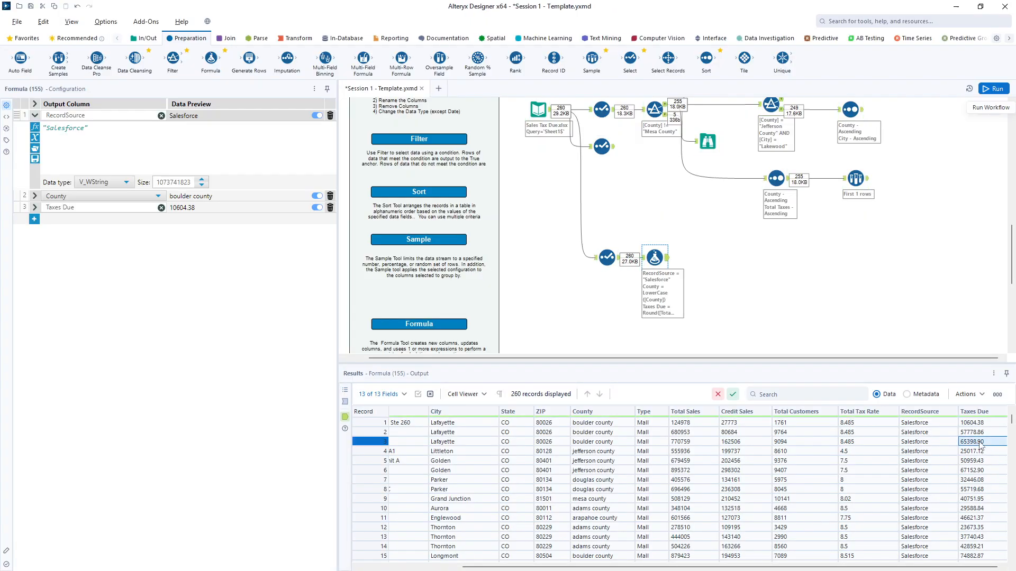
click(987, 470)
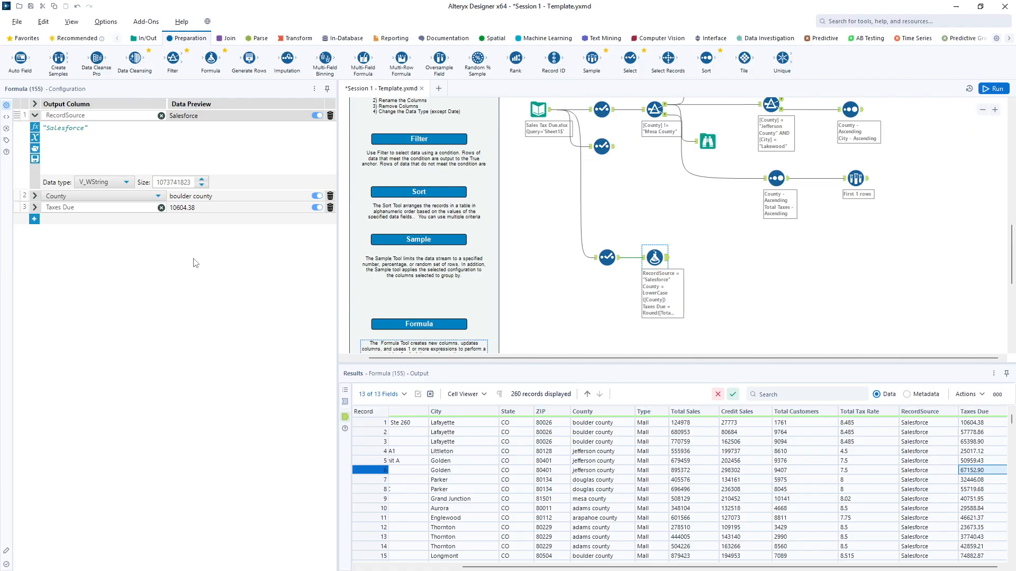
- Add a fourth expression to the Formula tool and insert the conditional function IF c THEN t ELSE f ENDIF
click(35, 208)
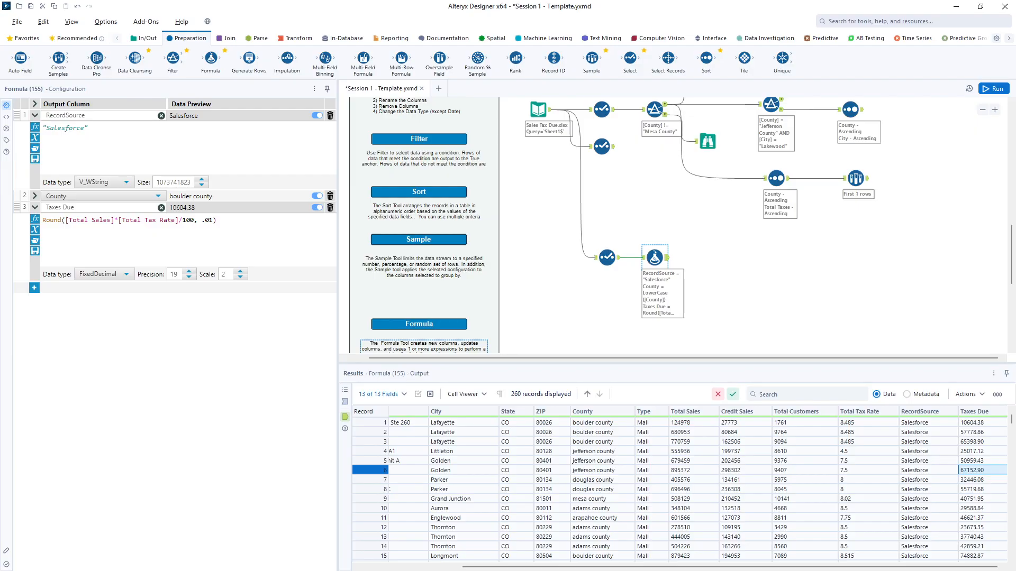
click(34, 289)
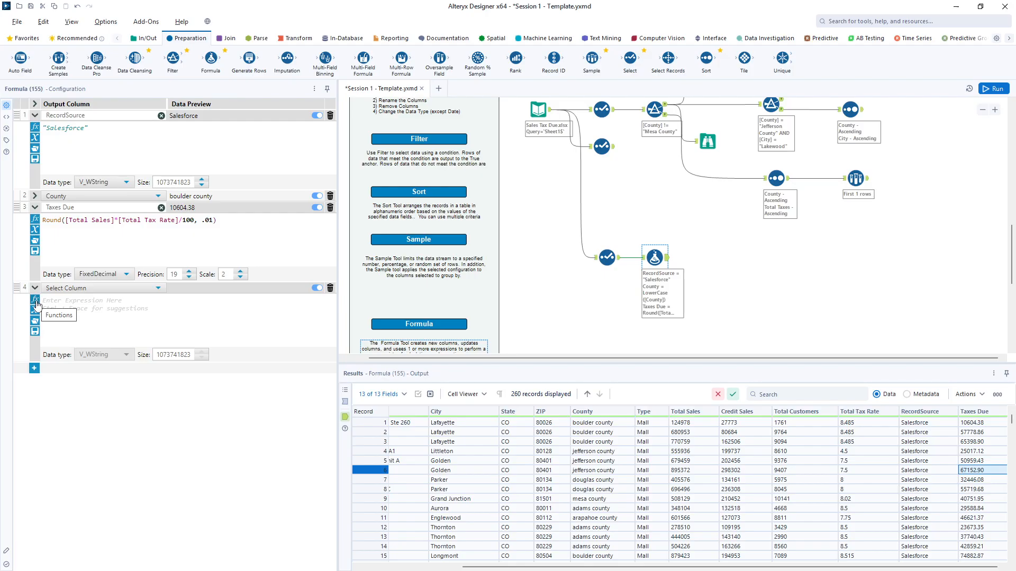
click(35, 300)
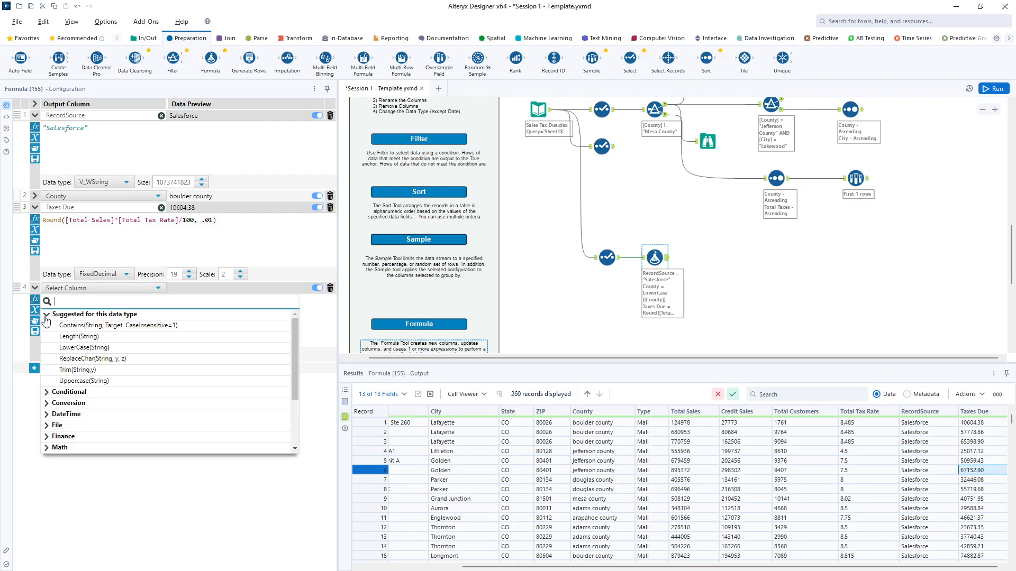
click(47, 392)
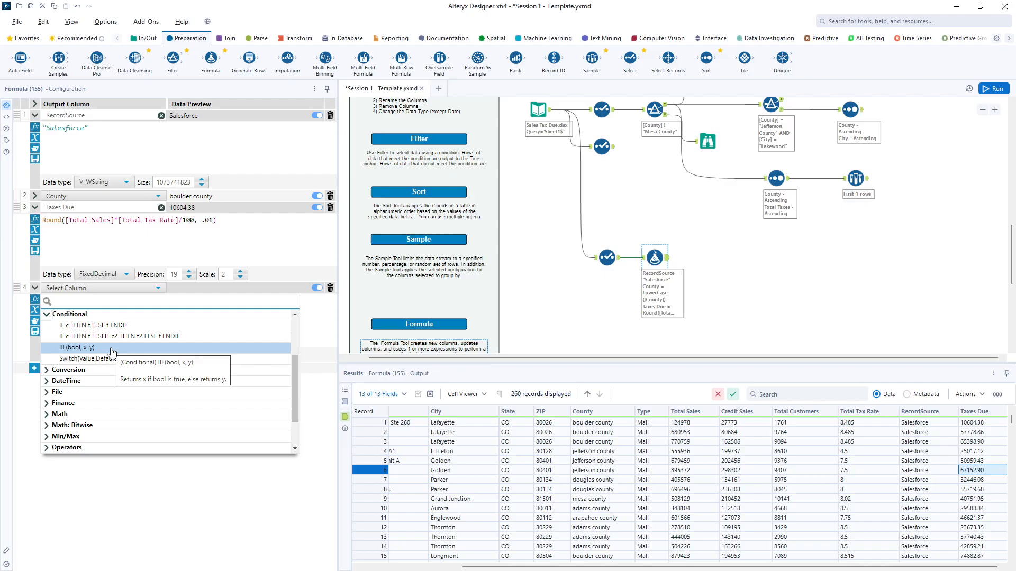
click(107, 326)
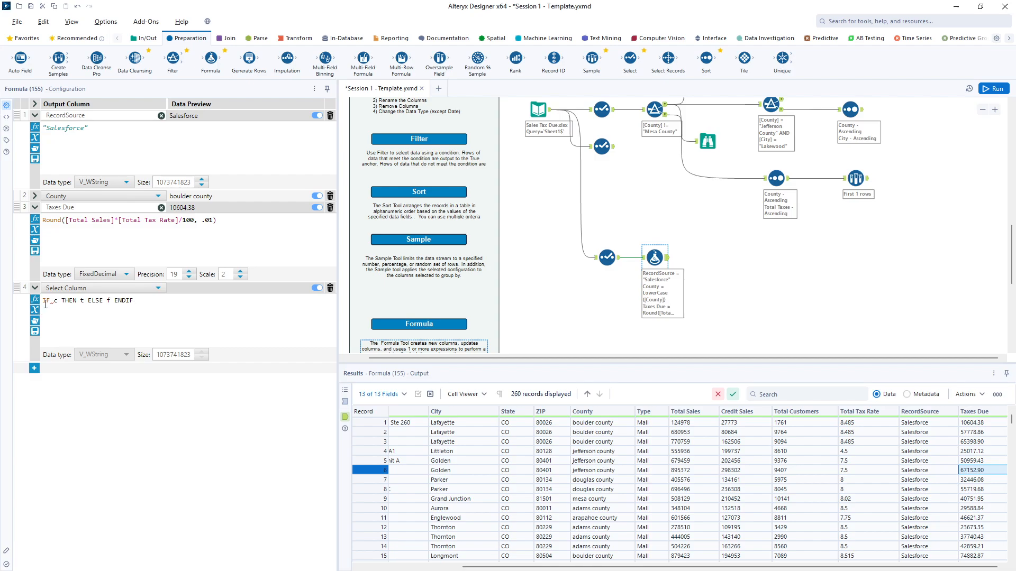
- Break the IF expression into lines so that ELSE and ENDIF each start on their own line
mouse_move(57, 306)
key(Return)
key(ctrl+Right)
key(ctrl+Right)
key(Return)
- Replace the condition placeholder c in the IF expression with [Taxes Due] > 60000
click(56, 301)
key(BackSpace)
text([)
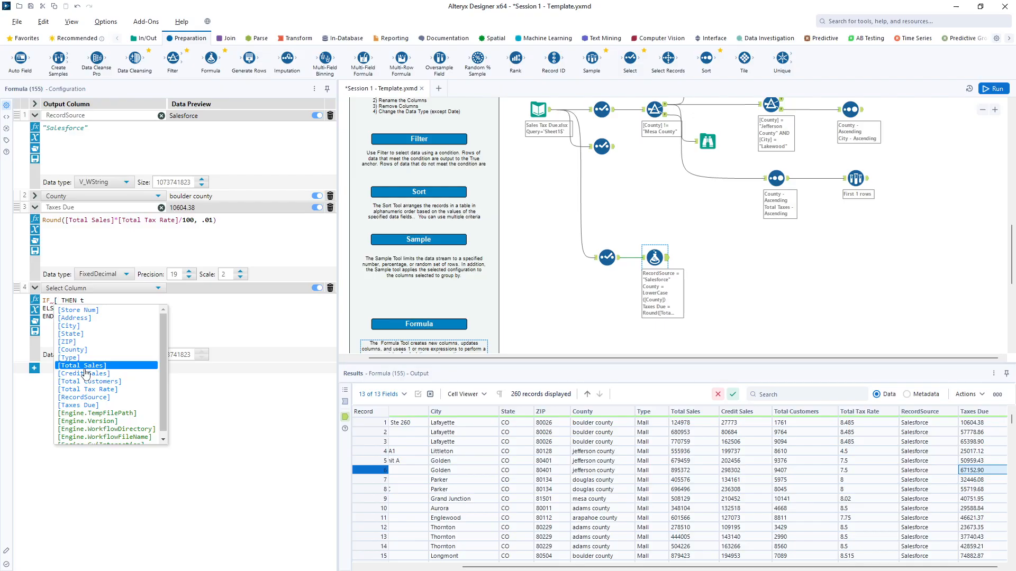
key(Down)
key(Down)
key(Down)
key(Down)
key(Down)
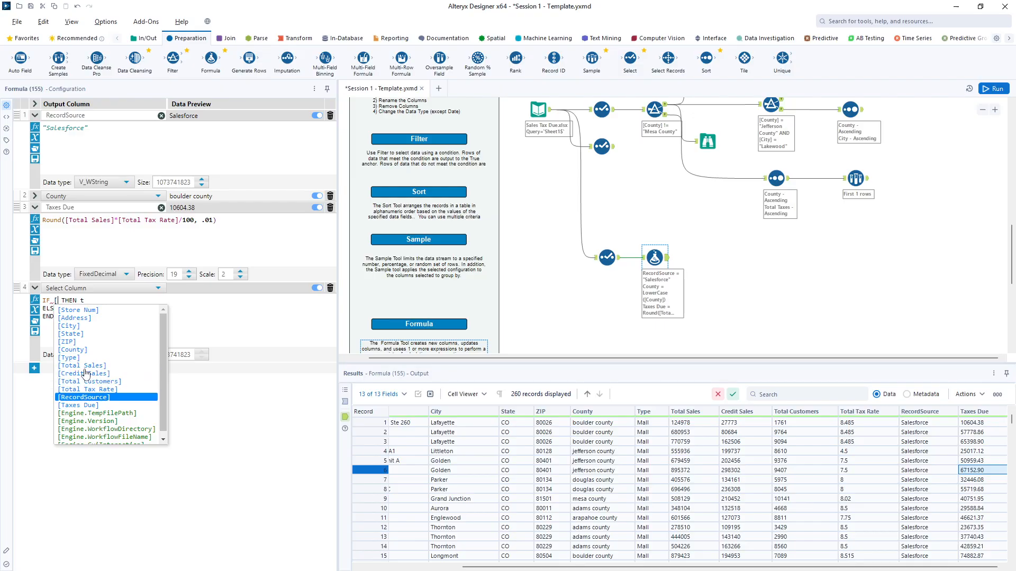
key(Return)
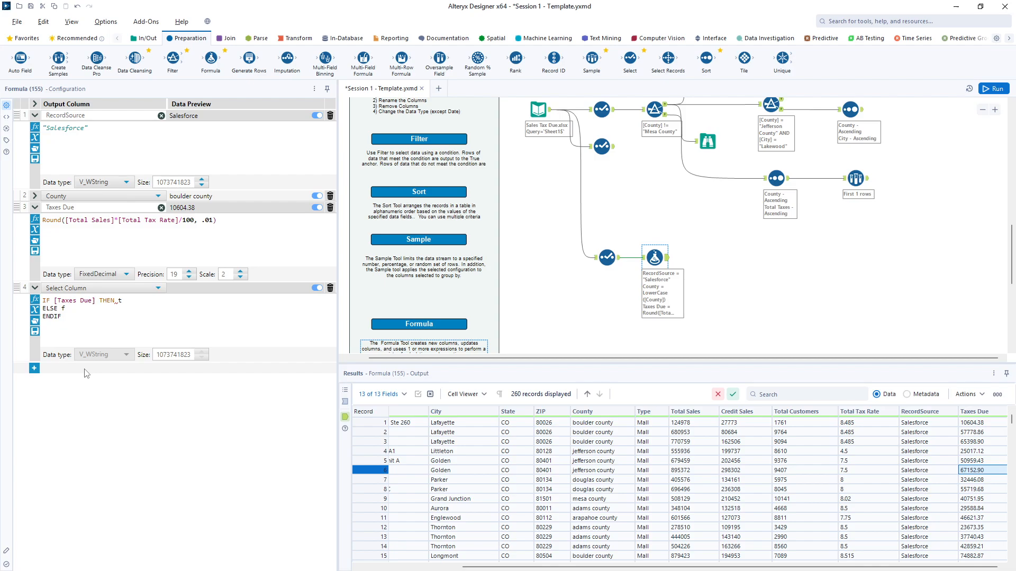
text(.)
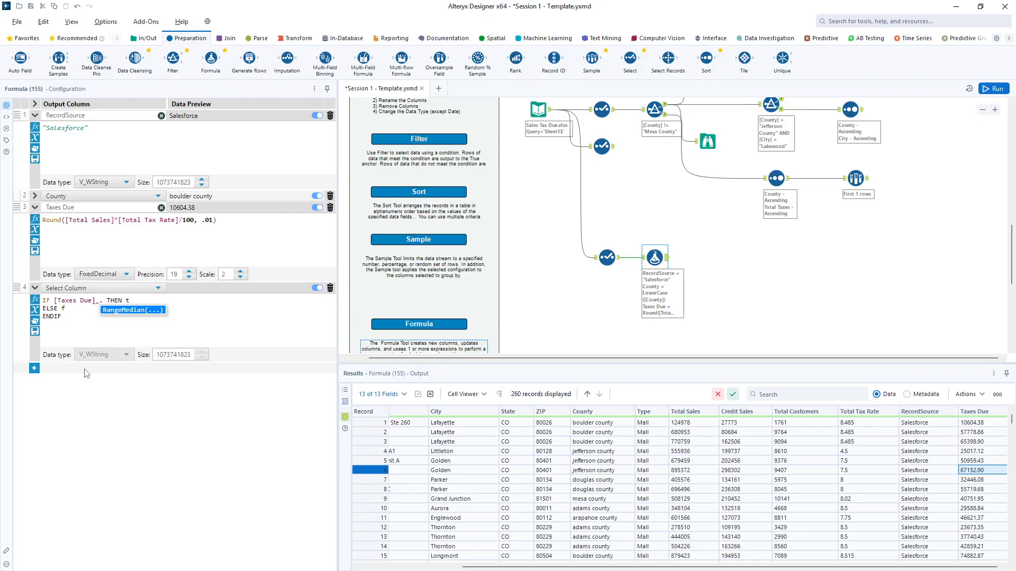
key(BackSpace)
text(>)
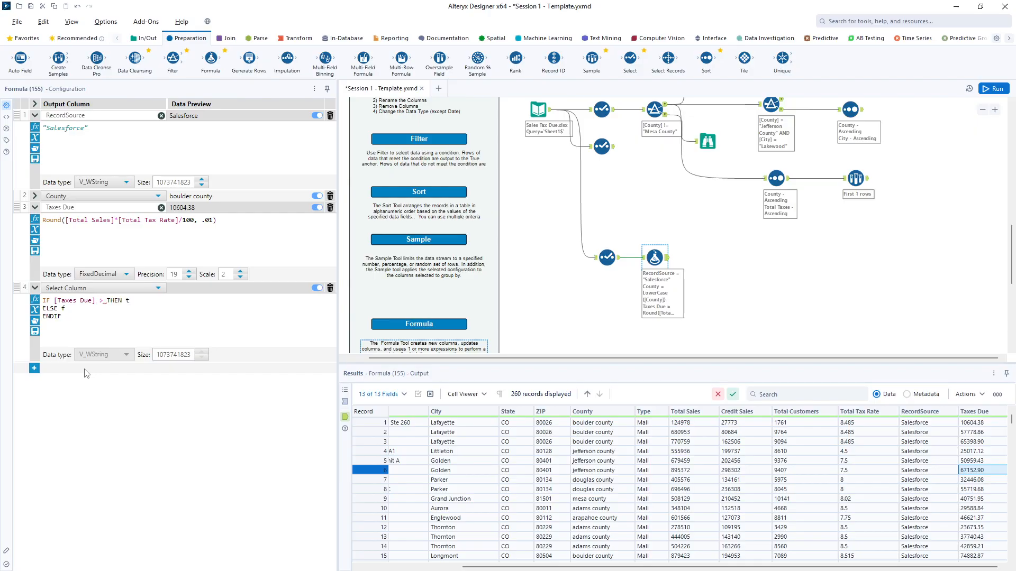
text( 60000)
- Replace the THEN placeholder t with "High" and the ELSE placeholder f with "Low"
click(149, 301)
text("High")
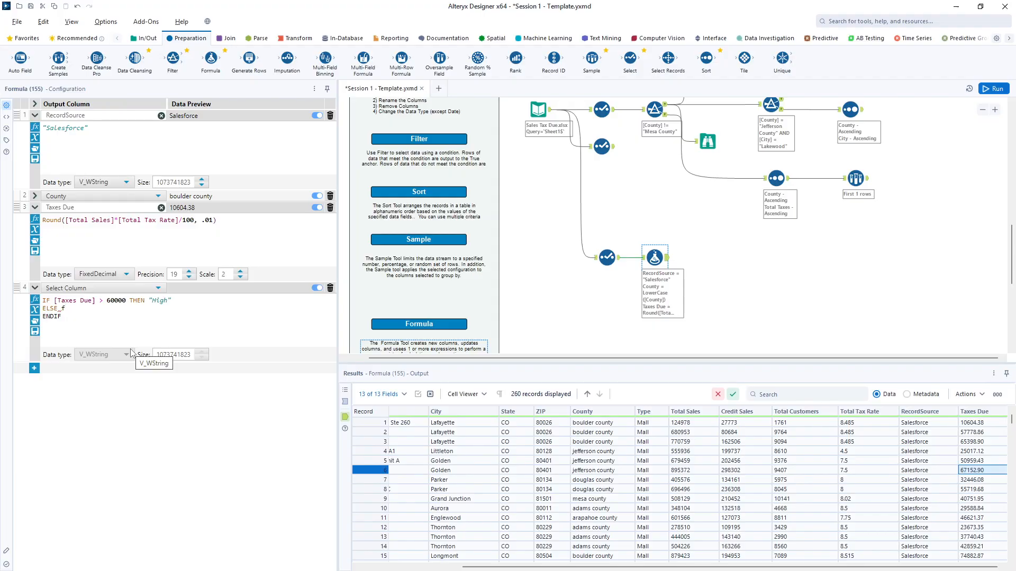
key(BackSpace)
text("Low")
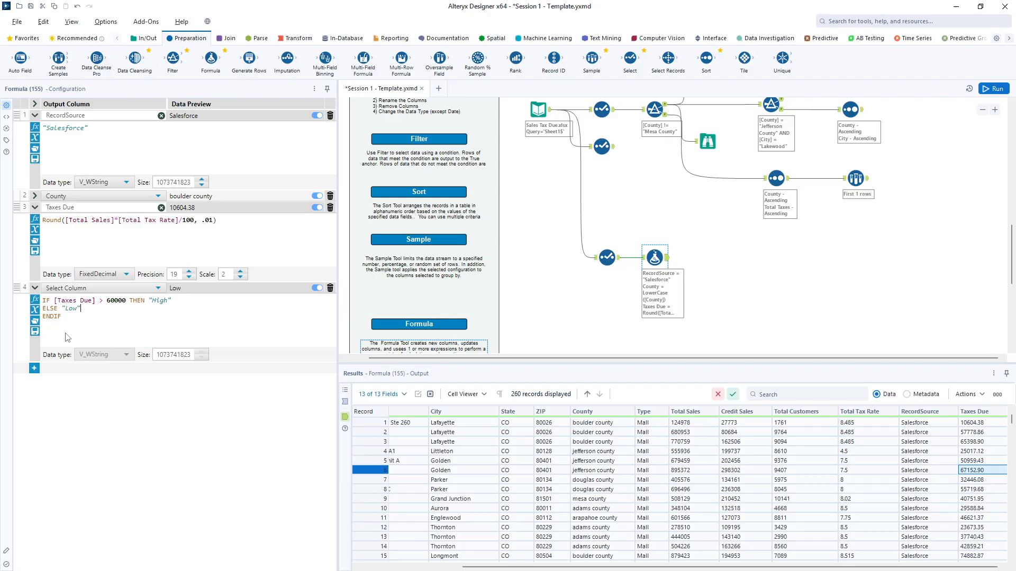
key(BackSpace)
text(")
- Set the Taxes Due column's data type to V_String
click(127, 274)
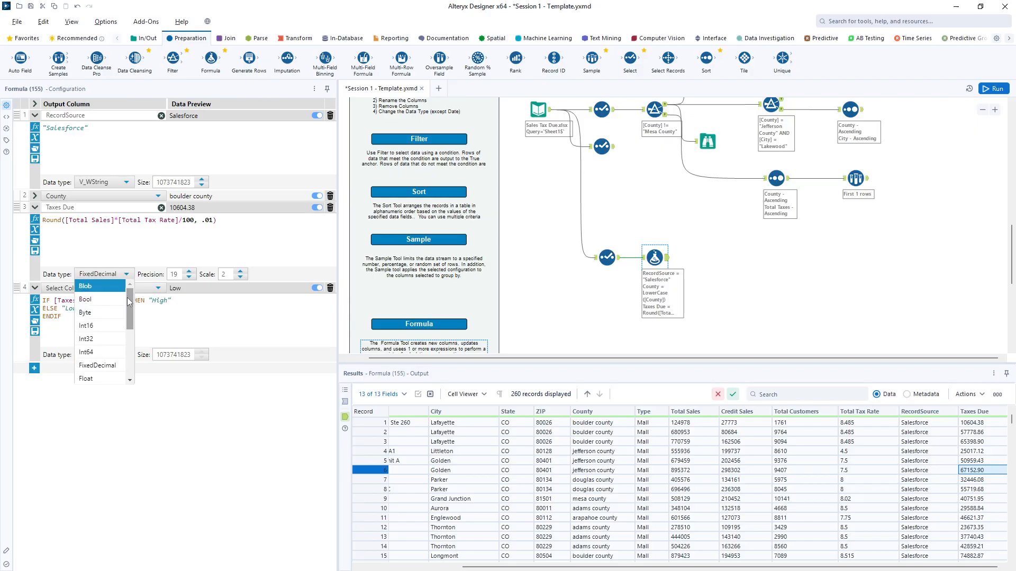
drag(129, 303, 131, 337)
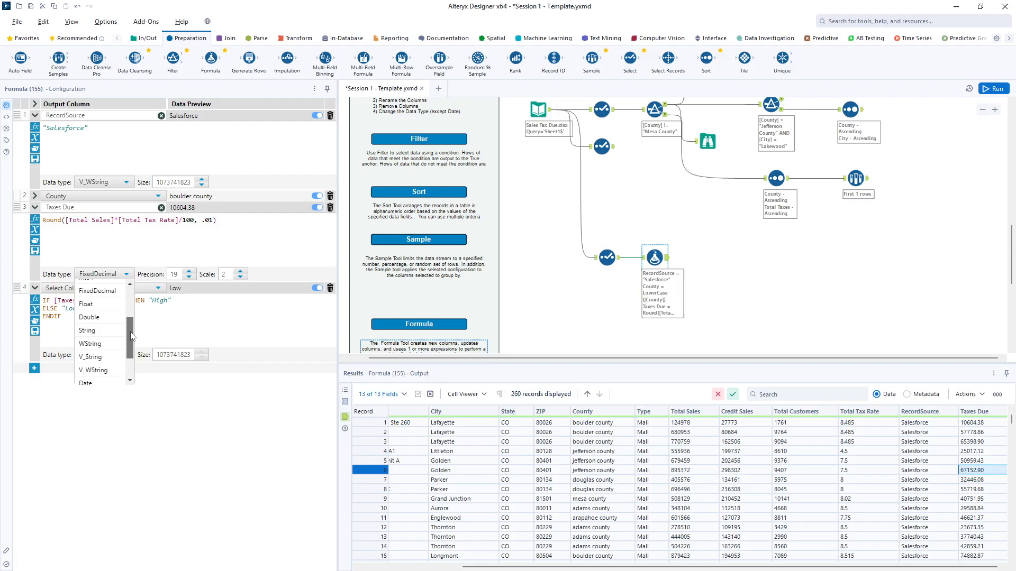
click(109, 355)
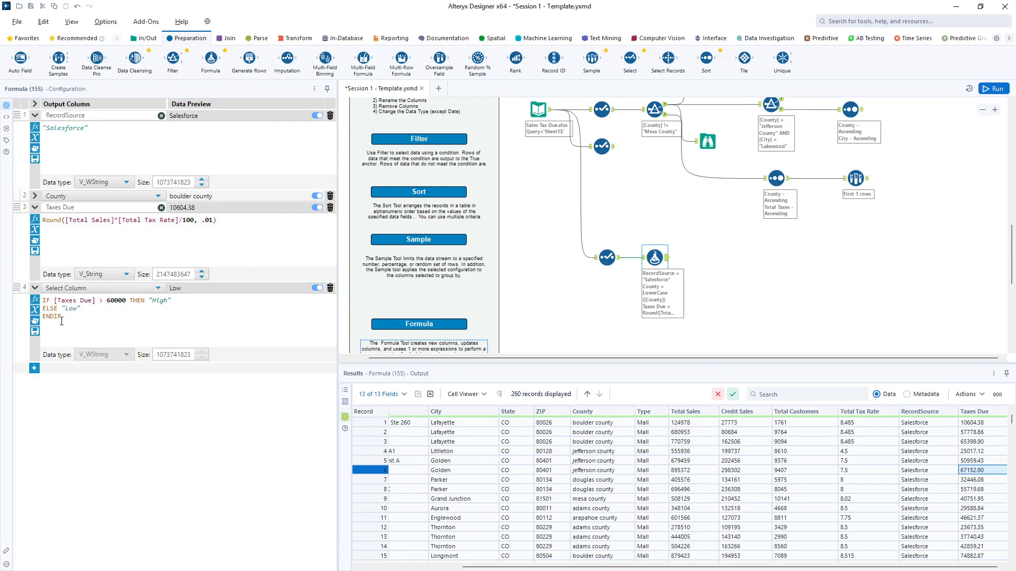
- Try to run the workflow and inspect the Formula tool's messages
click(989, 91)
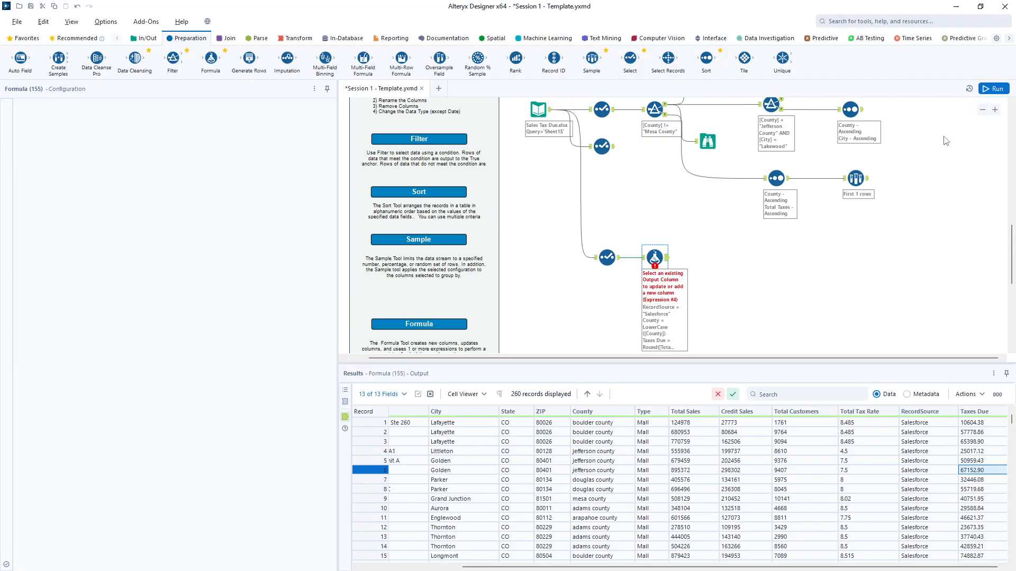
click(660, 265)
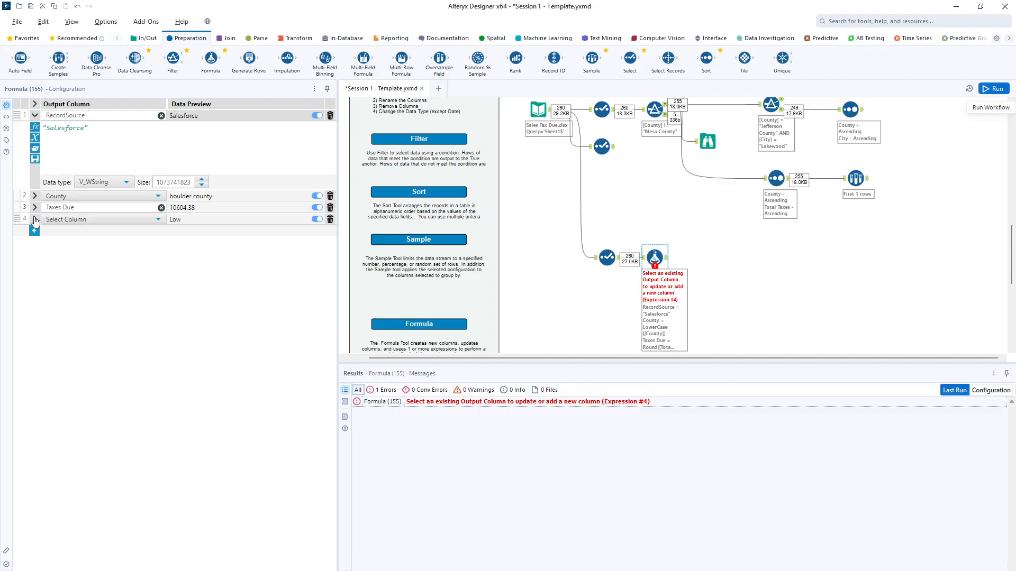
- Add a new output column named Tax Impact for the fourth expression
click(35, 219)
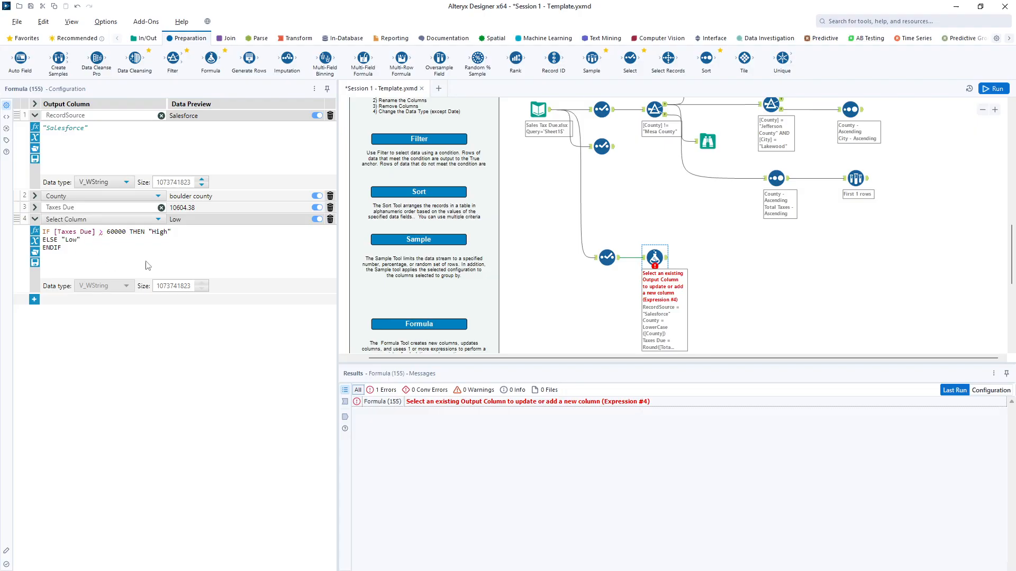
click(145, 220)
click(94, 231)
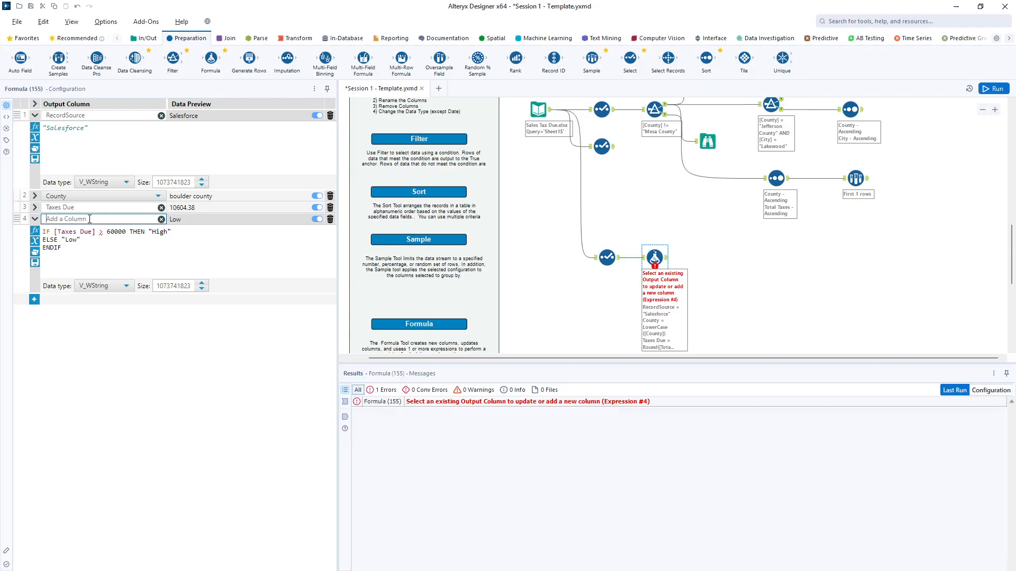
text(Tax Impact)
- Set the Taxes Due column back to the FixedDecimal data type with a scale of 2
click(35, 208)
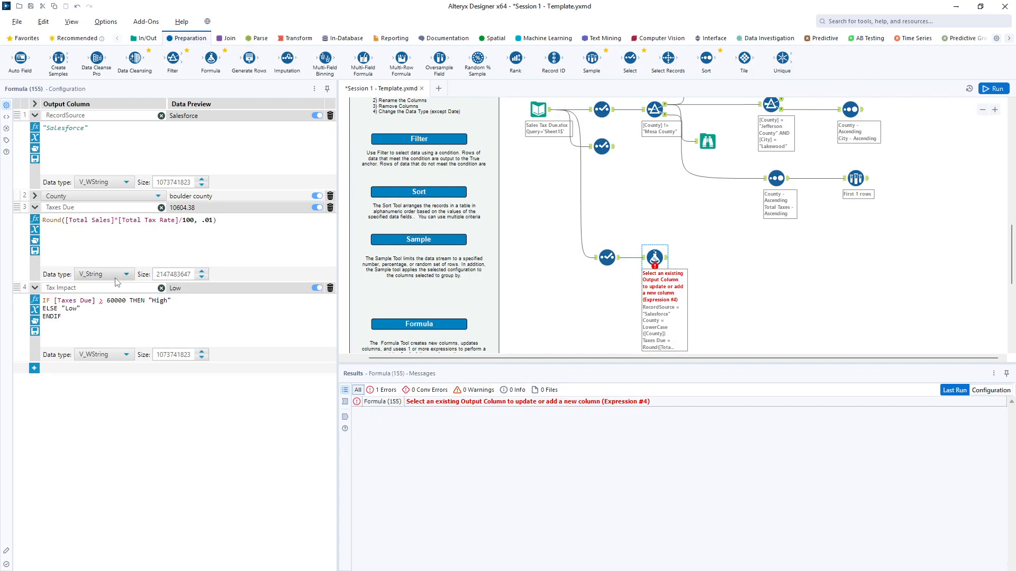
click(125, 274)
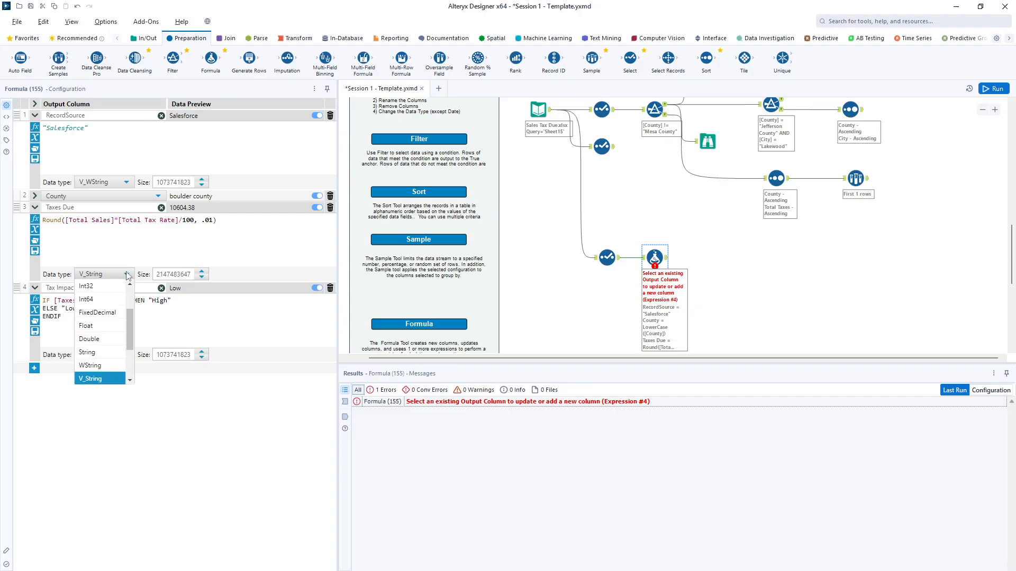
click(109, 313)
click(223, 275)
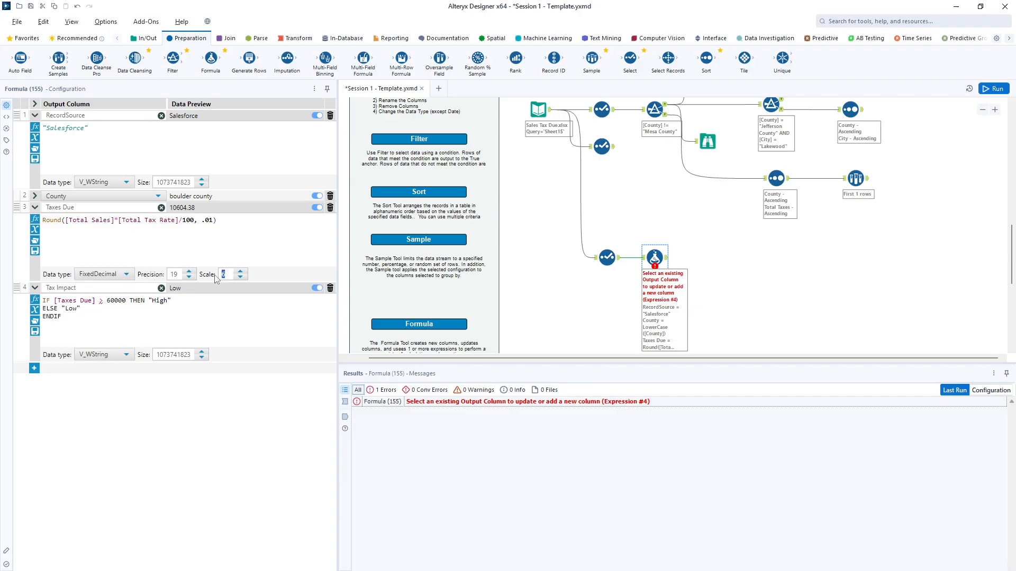
text(2)
- Run the workflow and check the Tax Impact values against Taxes Due in the Formula tool's output data
click(988, 89)
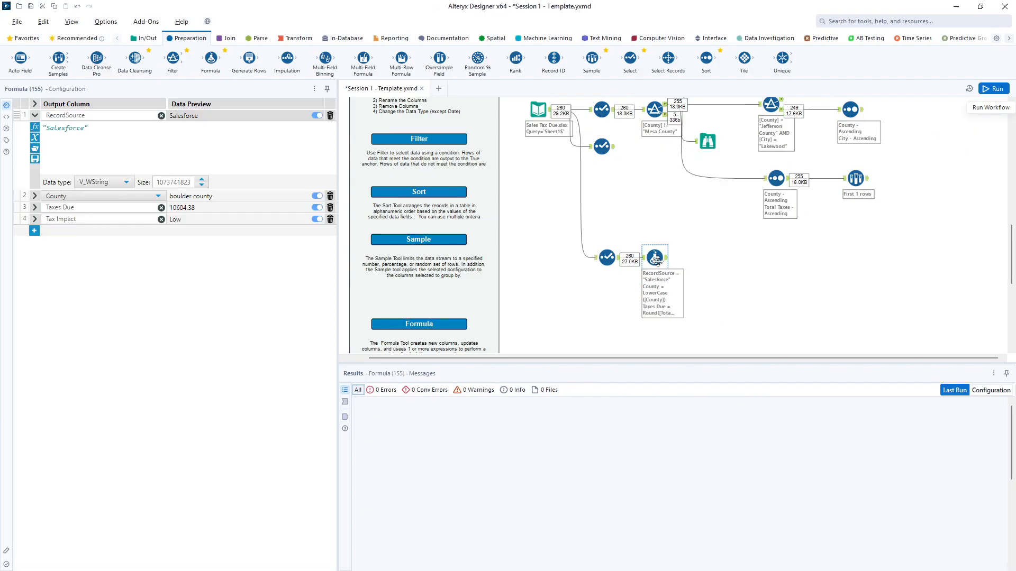
click(34, 220)
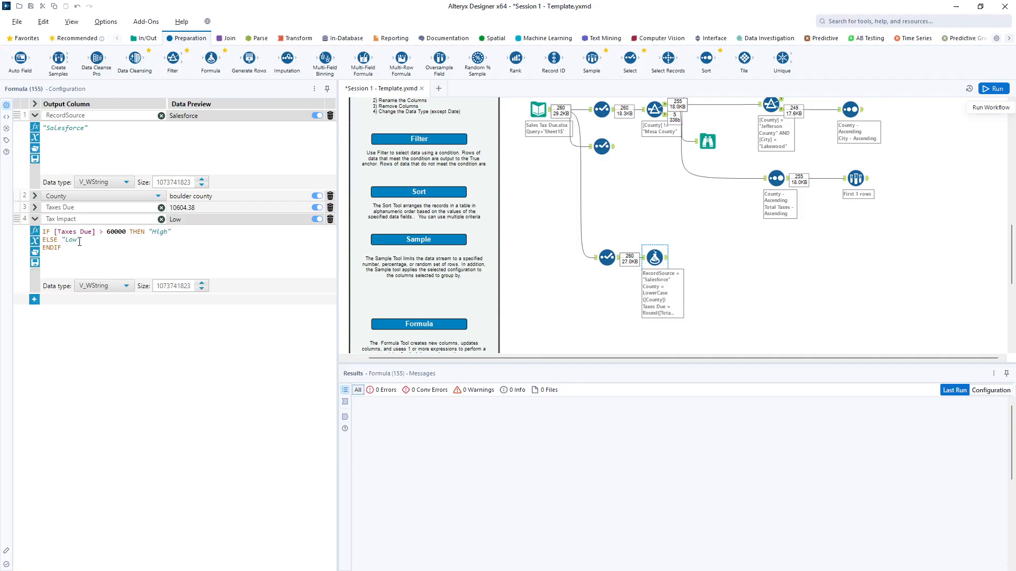
click(35, 207)
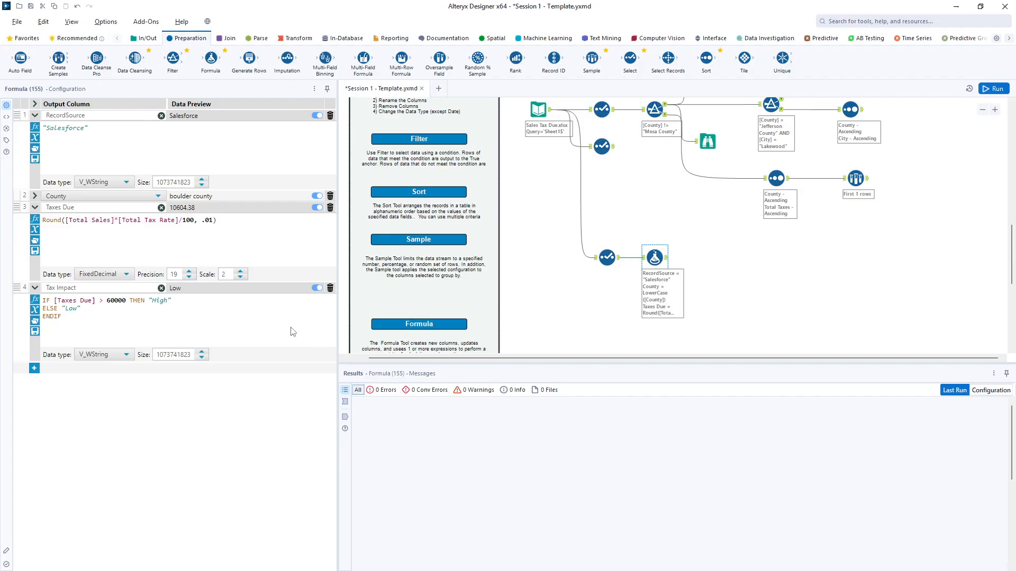
click(344, 416)
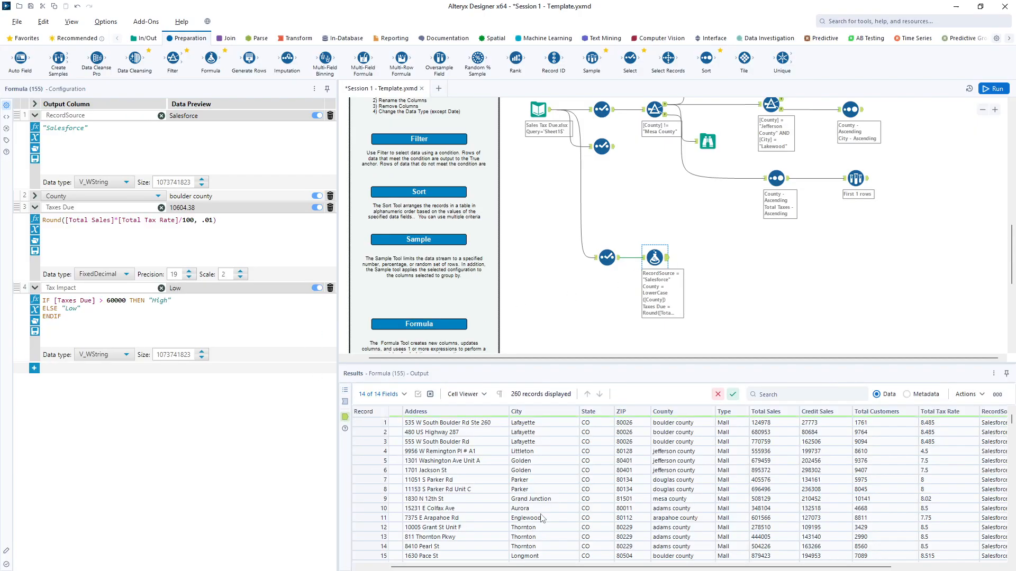
drag(662, 566, 768, 562)
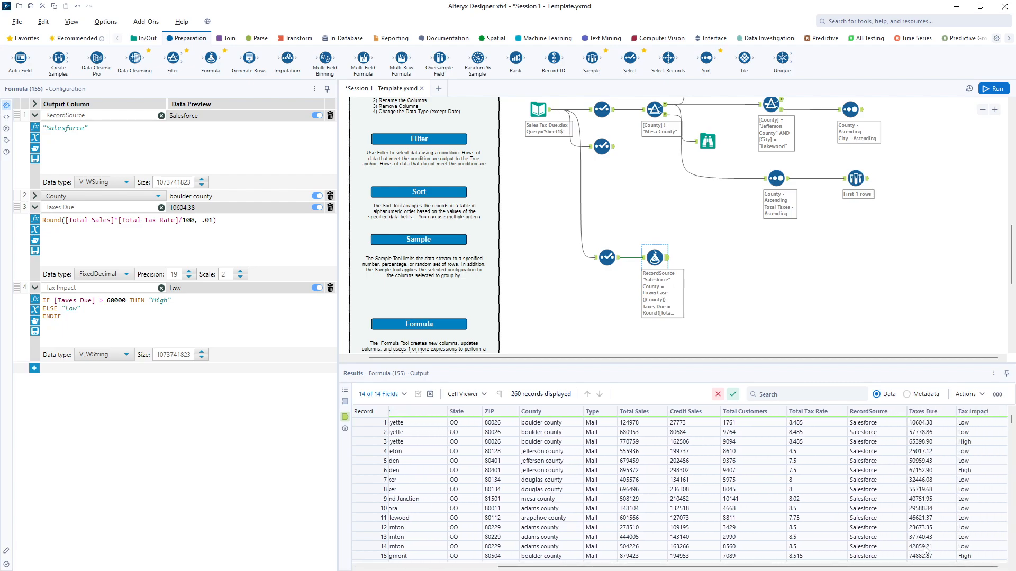
click(972, 442)
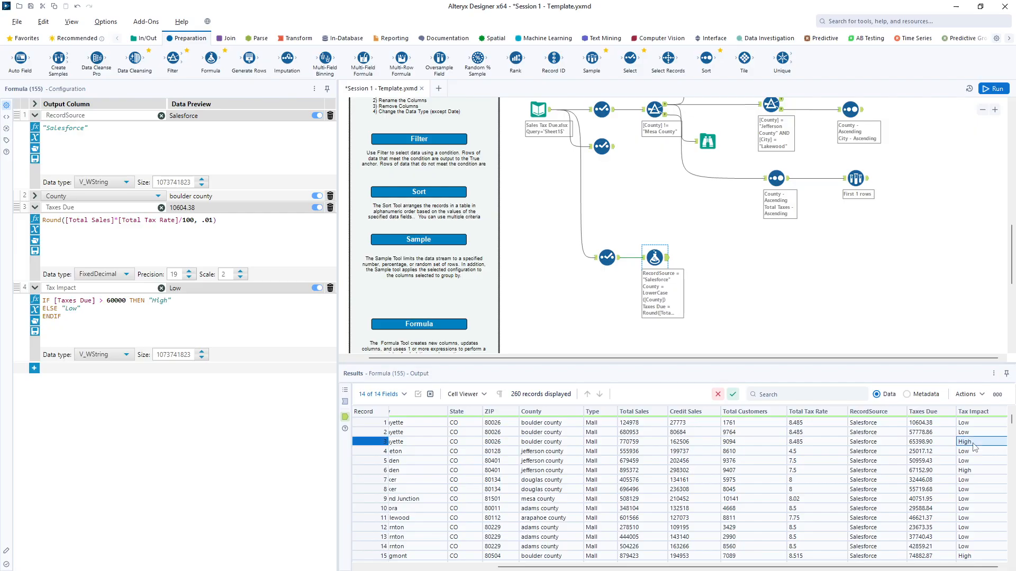
- Review the Tax Impact values further down the Formula tool's output records and expand the County expression
click(972, 471)
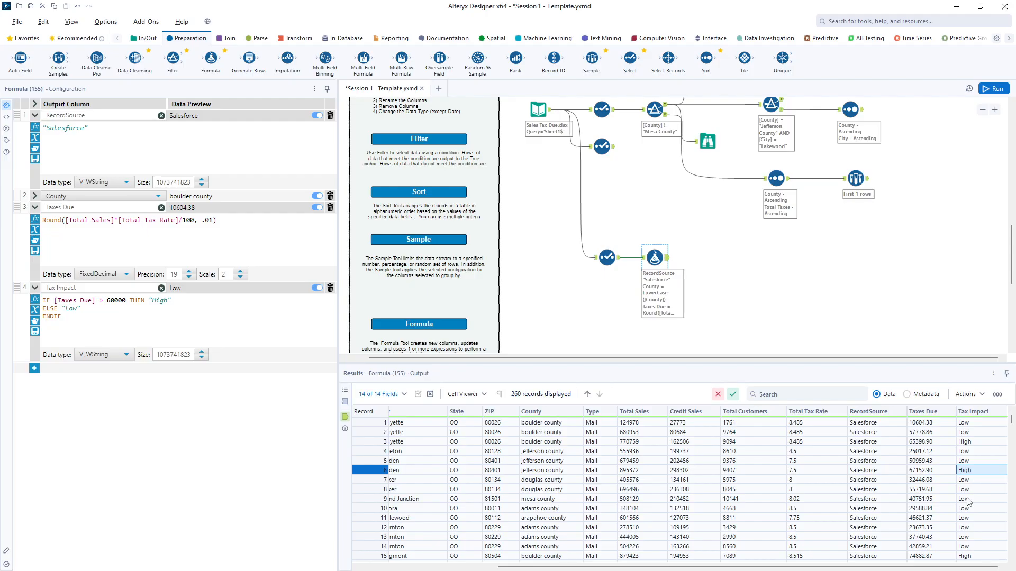
scroll(973, 545, down, 5)
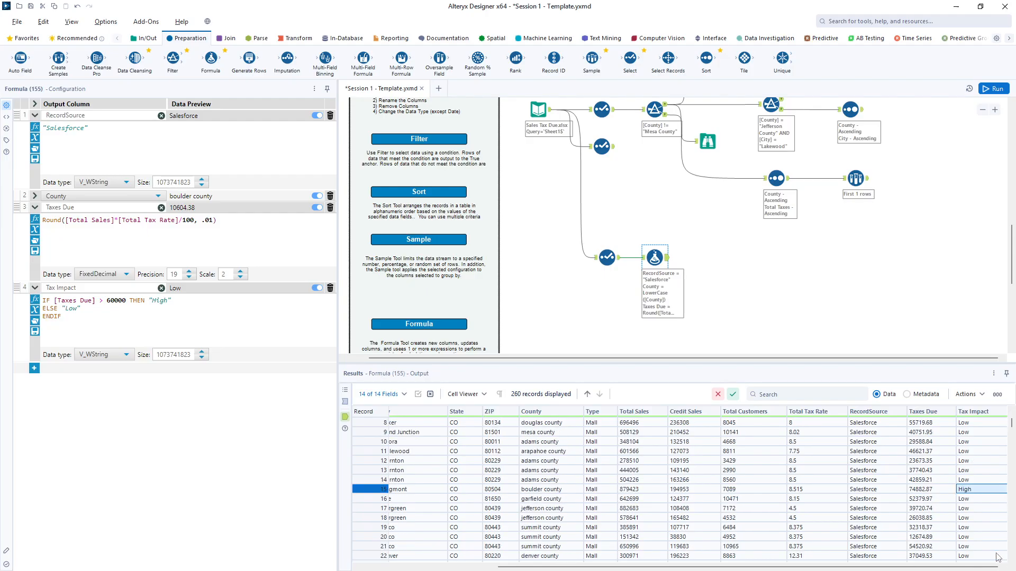
scroll(998, 556, down, 12)
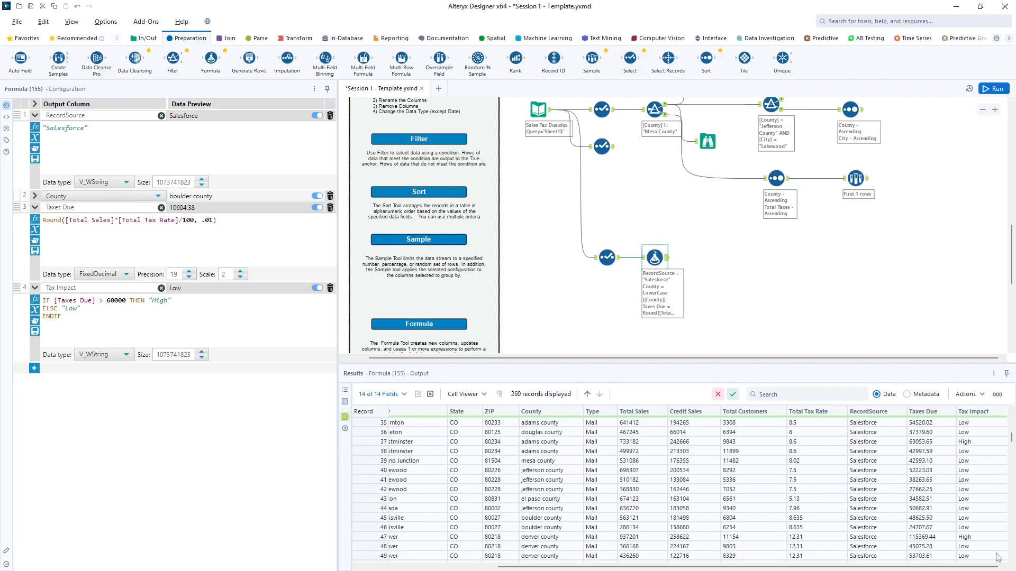
scroll(998, 556, down, 18)
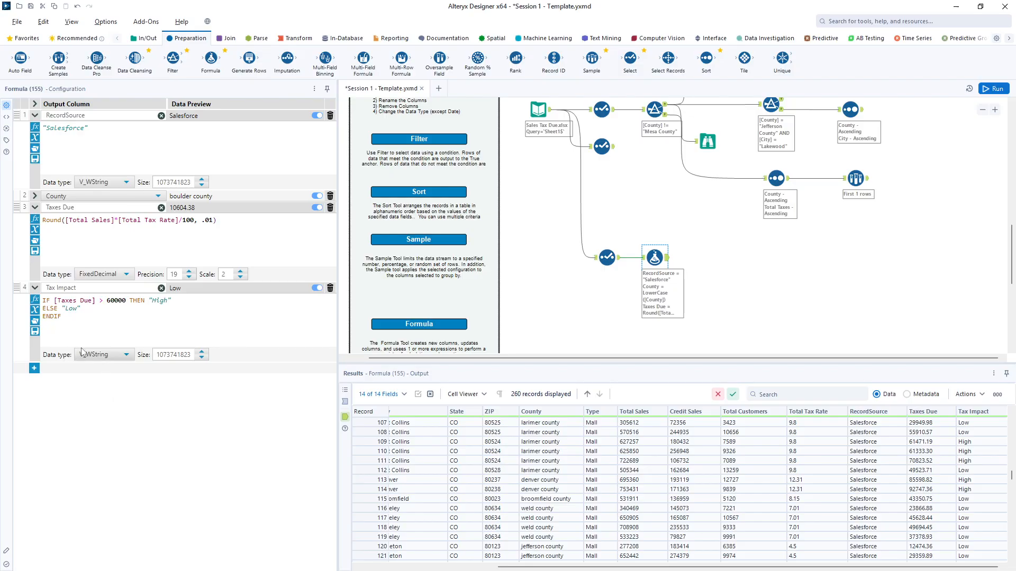
click(35, 196)
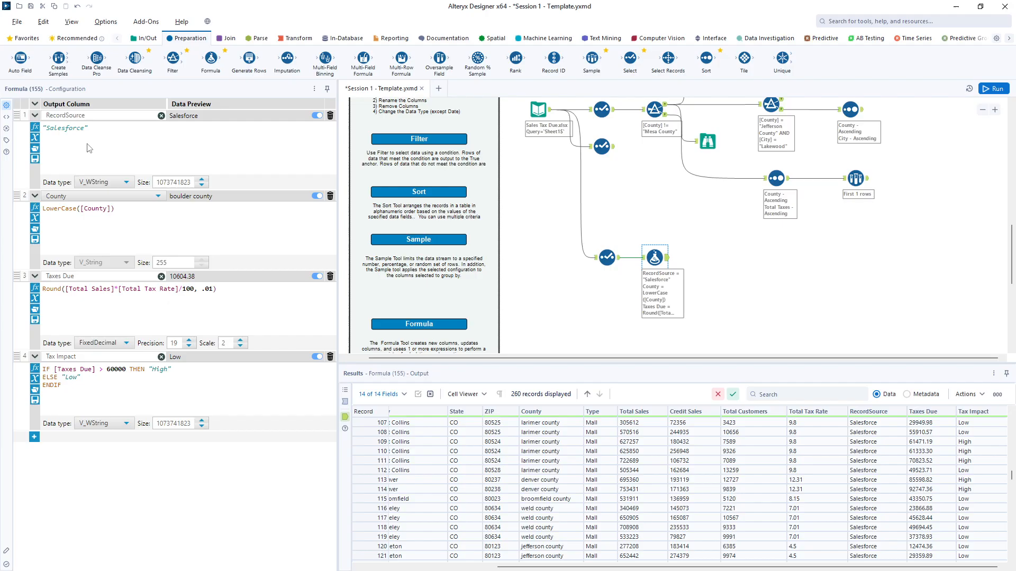
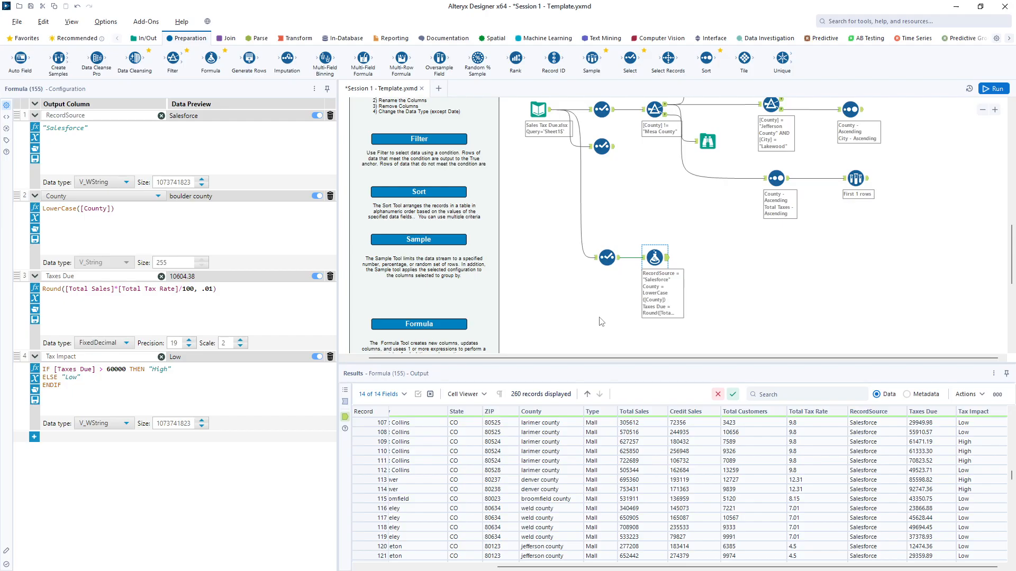
- Replace the Formula tool's annotation with "This is a cool tool"
scroll(601, 322, down, 2)
scroll(601, 322, up, 1)
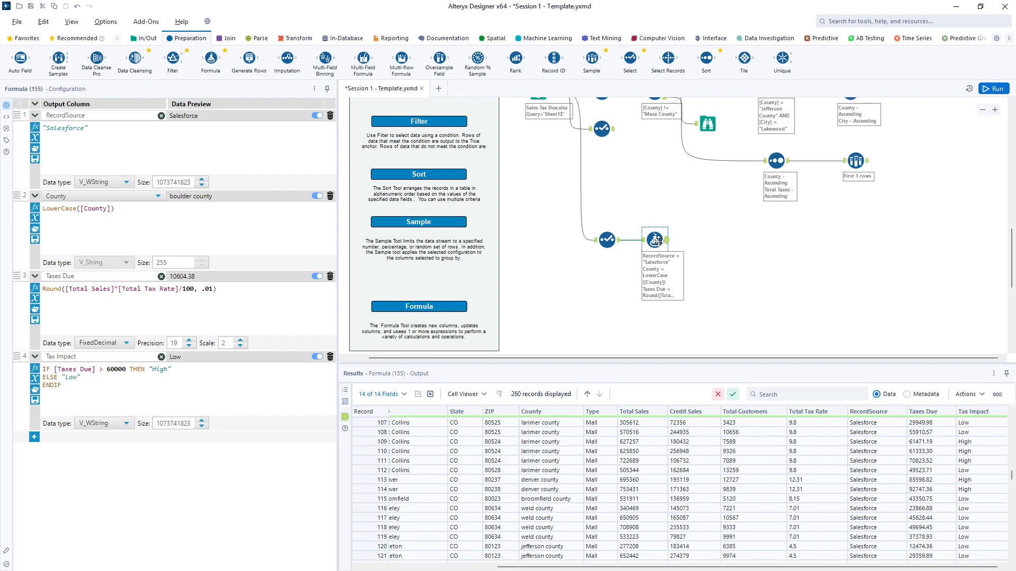
click(607, 240)
click(655, 242)
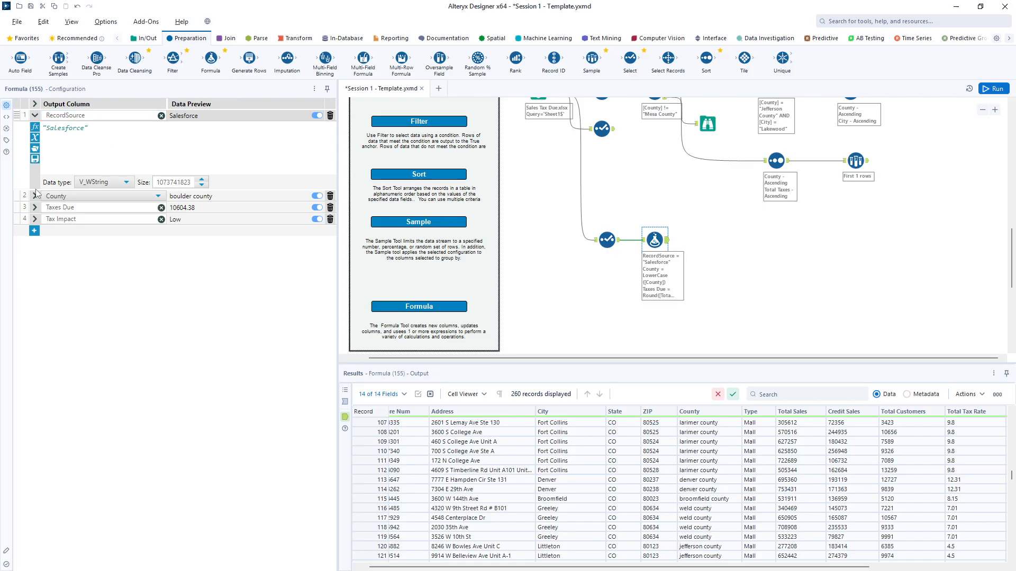
click(34, 115)
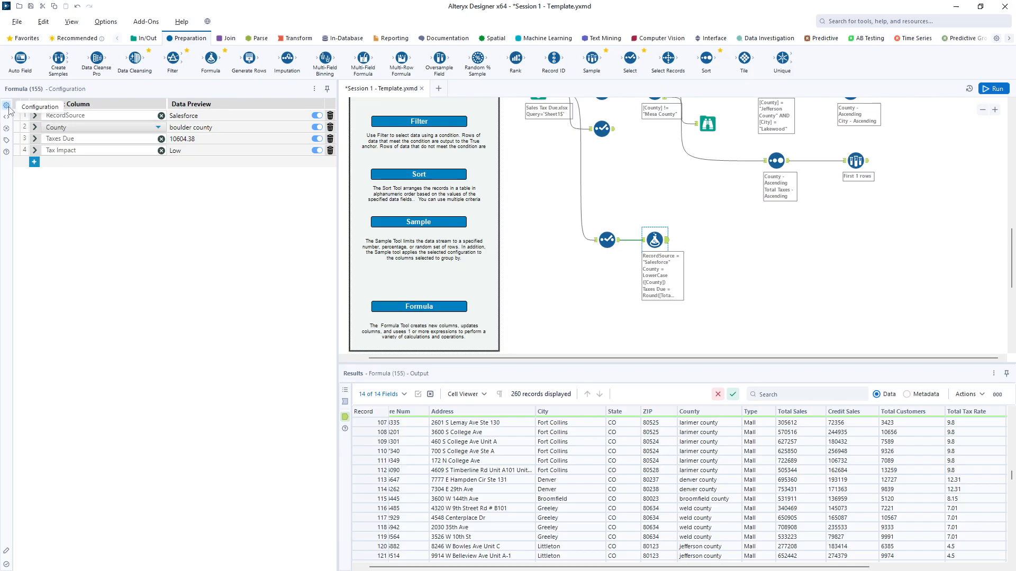
click(6, 141)
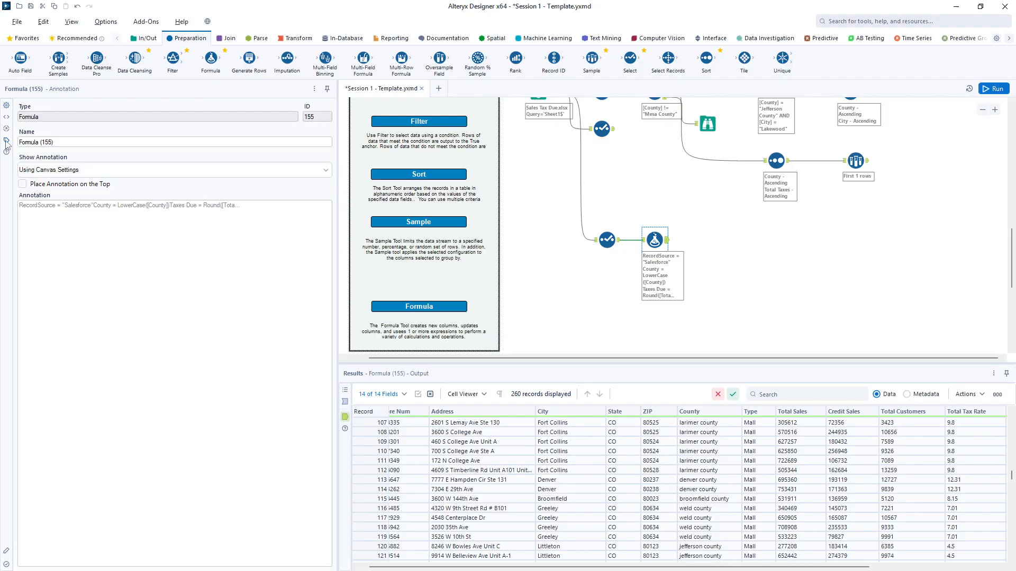
drag(257, 206, 16, 207)
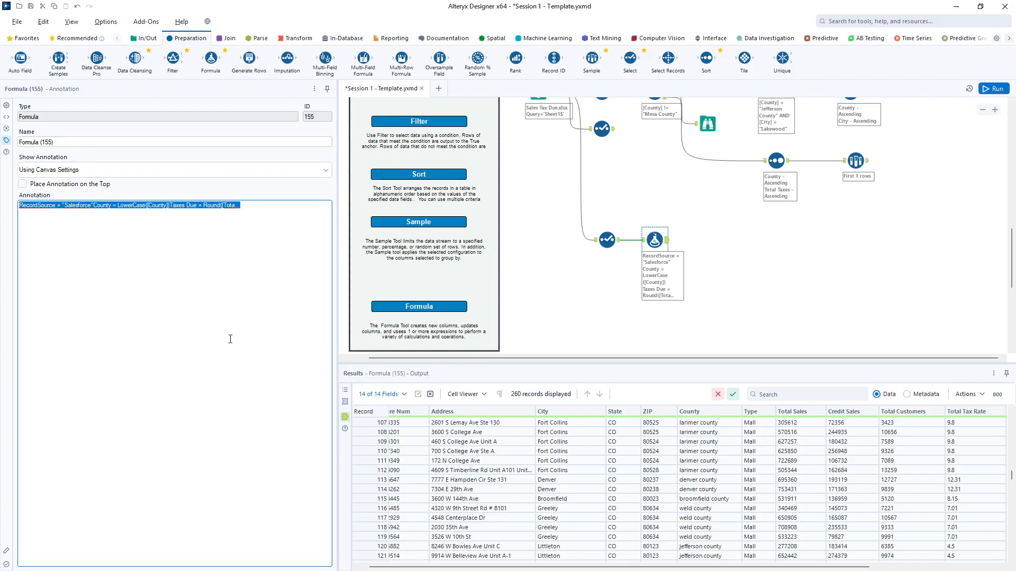
text(This is )
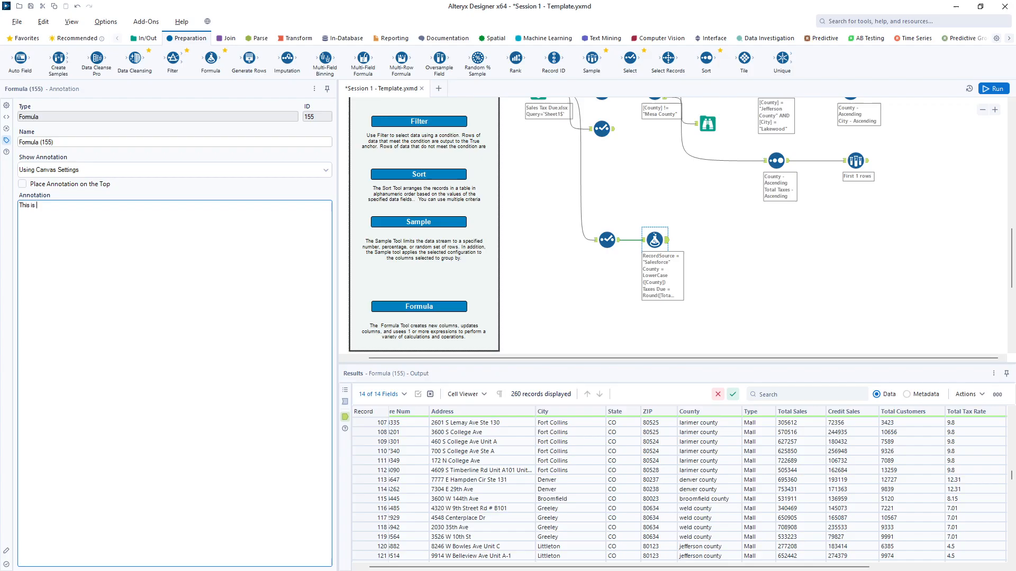
text(a cool tool)
click(612, 303)
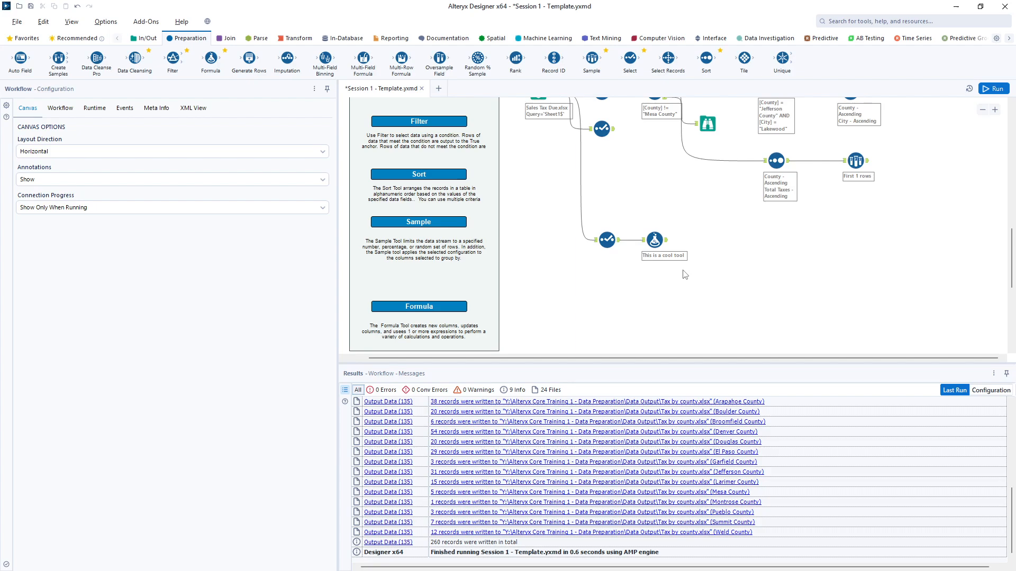
- Add a Comment tool to the canvas below the Formula tool and widen its box toward the Select tool's side
scroll(685, 275, up, 1)
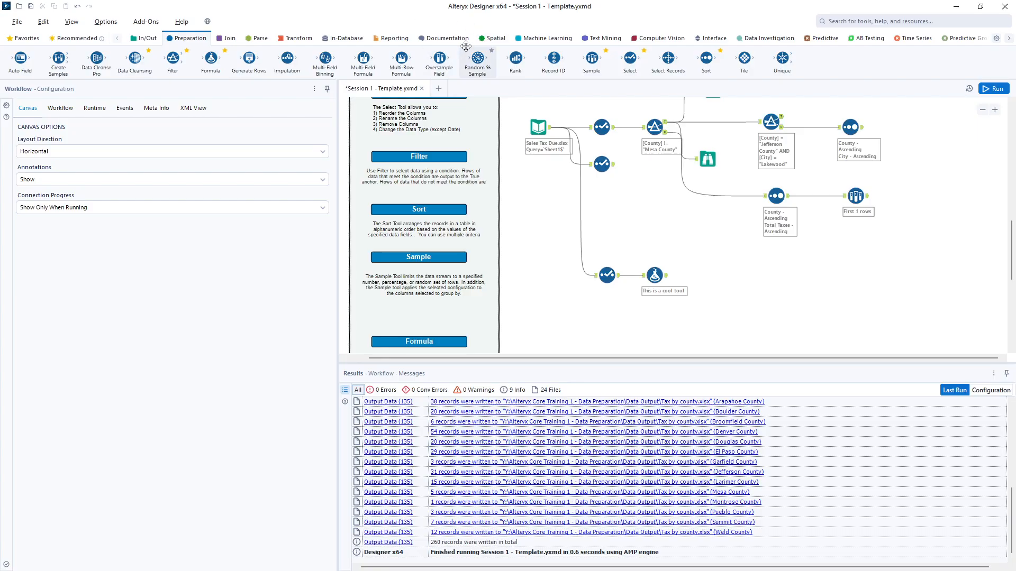
click(445, 42)
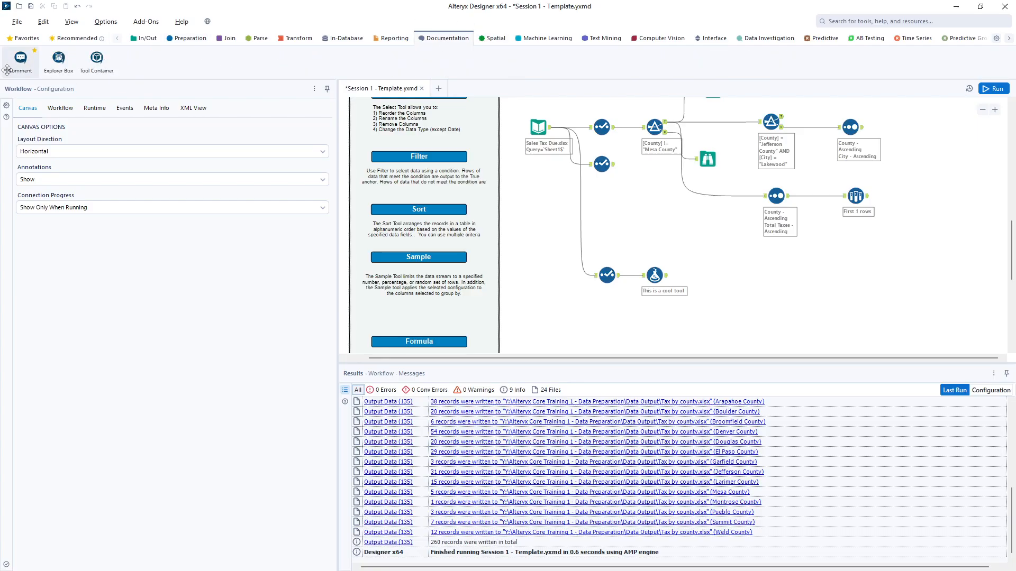
drag(17, 63, 621, 317)
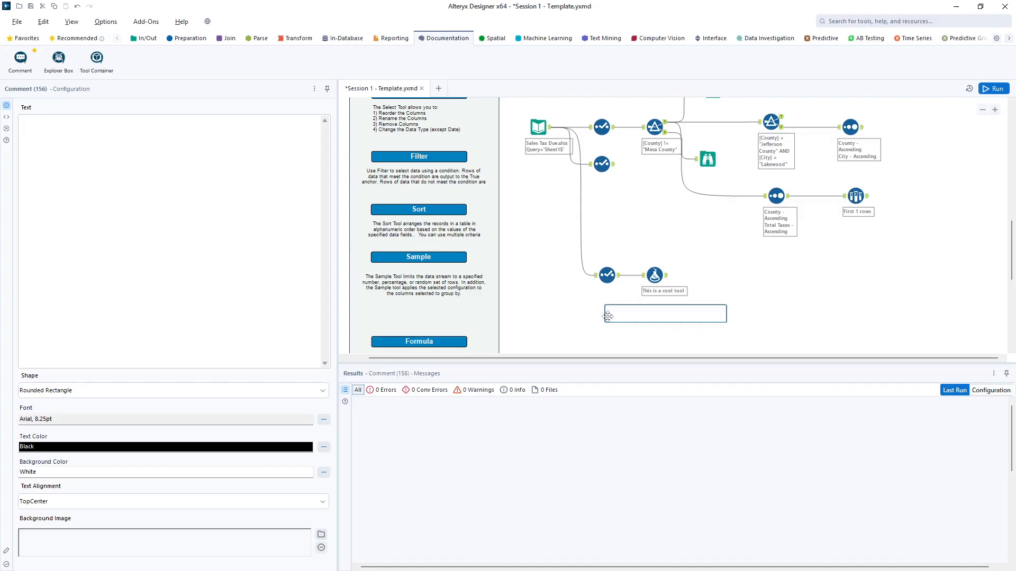
drag(615, 316, 578, 318)
- Enter "This is really interesting" as the new comment's text and shift the comment box slightly under the Select and Formula tools
click(150, 152)
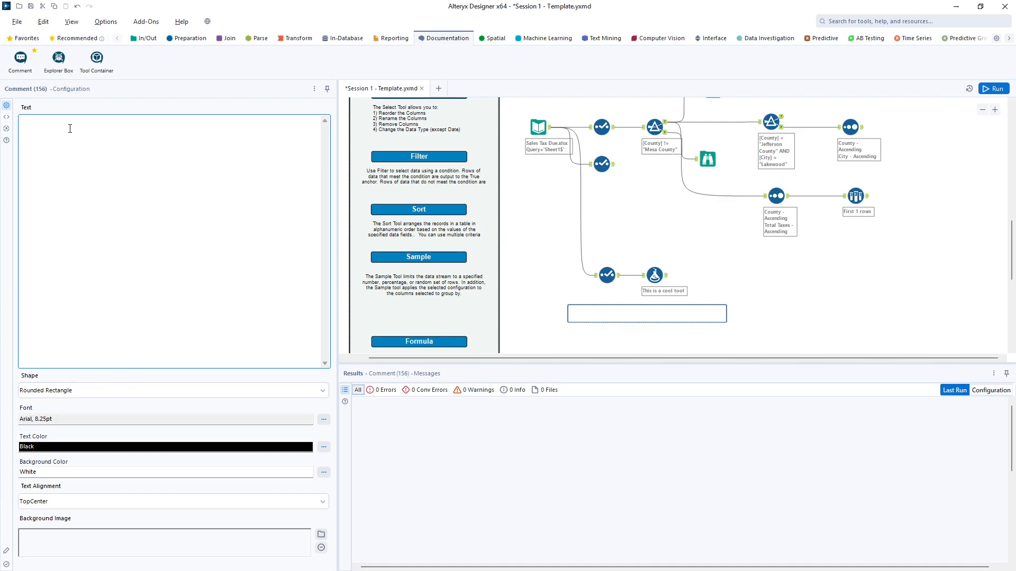
text(This is really interesting)
click(559, 337)
drag(631, 316, 639, 311)
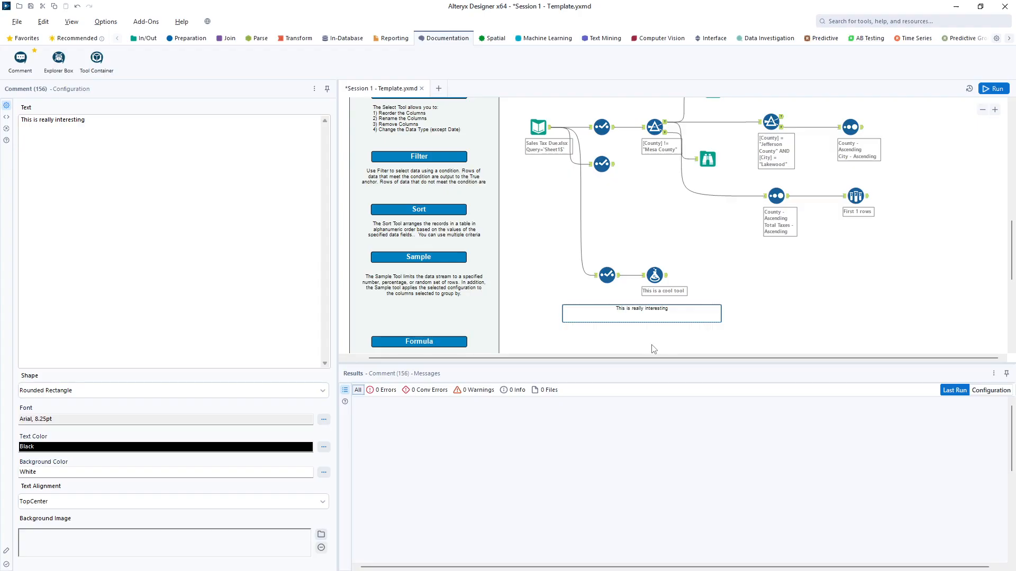
- Examine the text and font configuration of the training title comment at the start of the workflow
scroll(654, 349, up, 10)
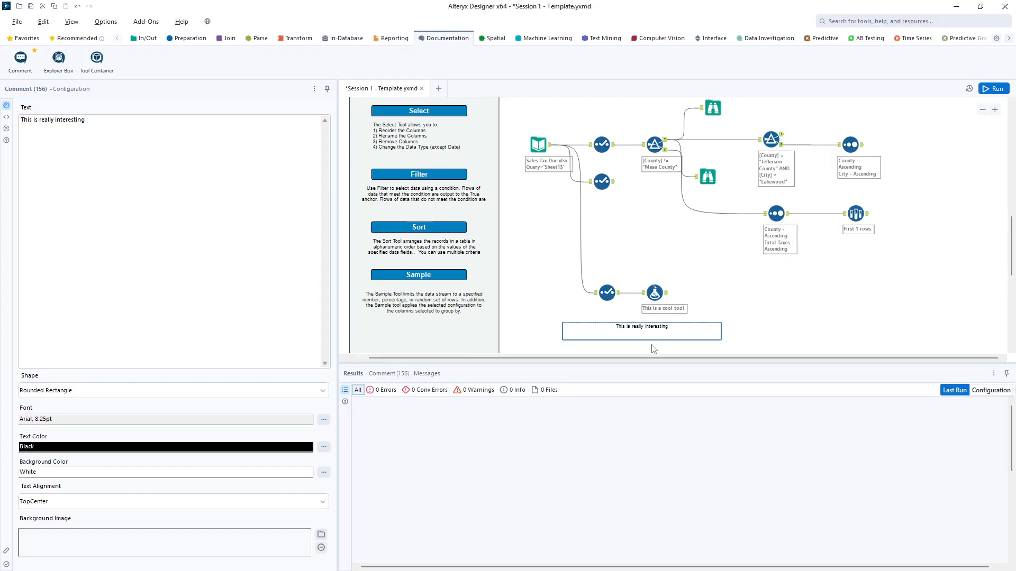
scroll(654, 349, up, 5)
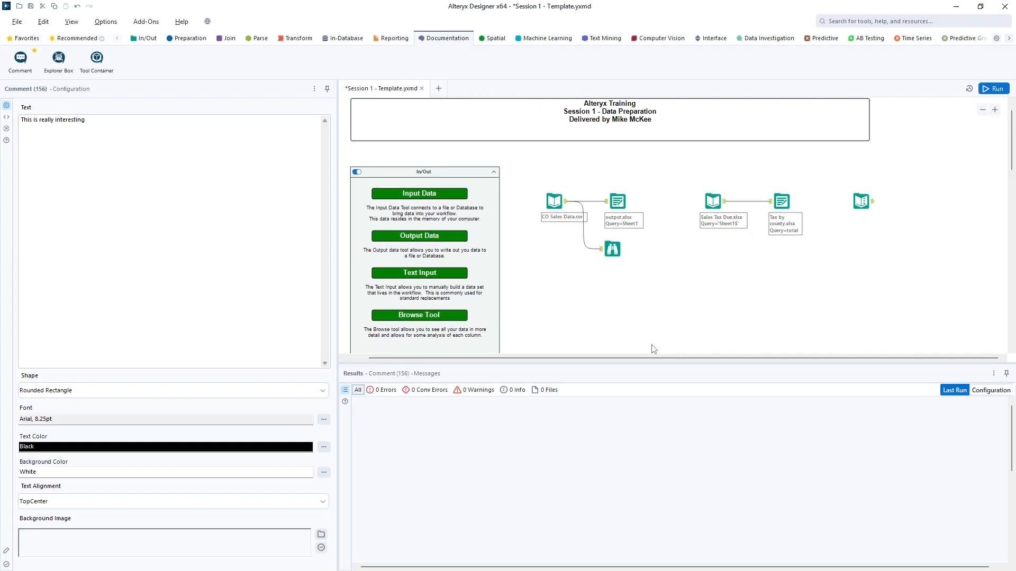
click(624, 130)
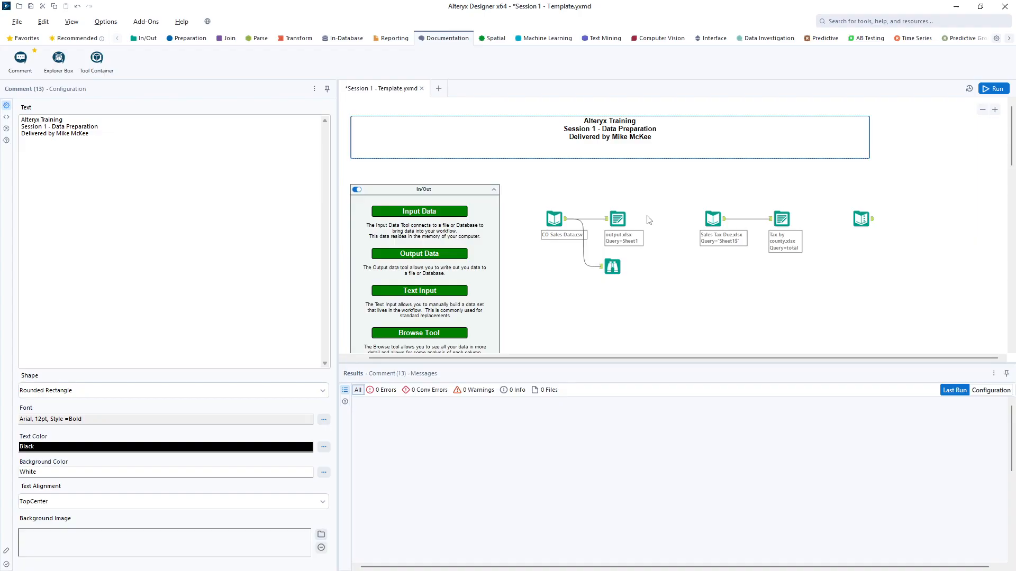
scroll(648, 220, down, 10)
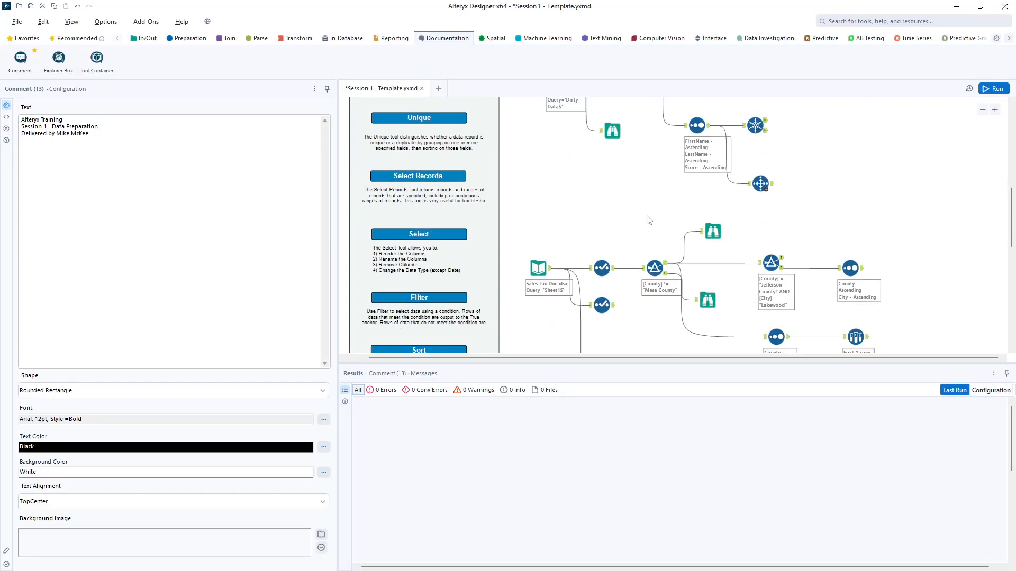
scroll(648, 220, down, 8)
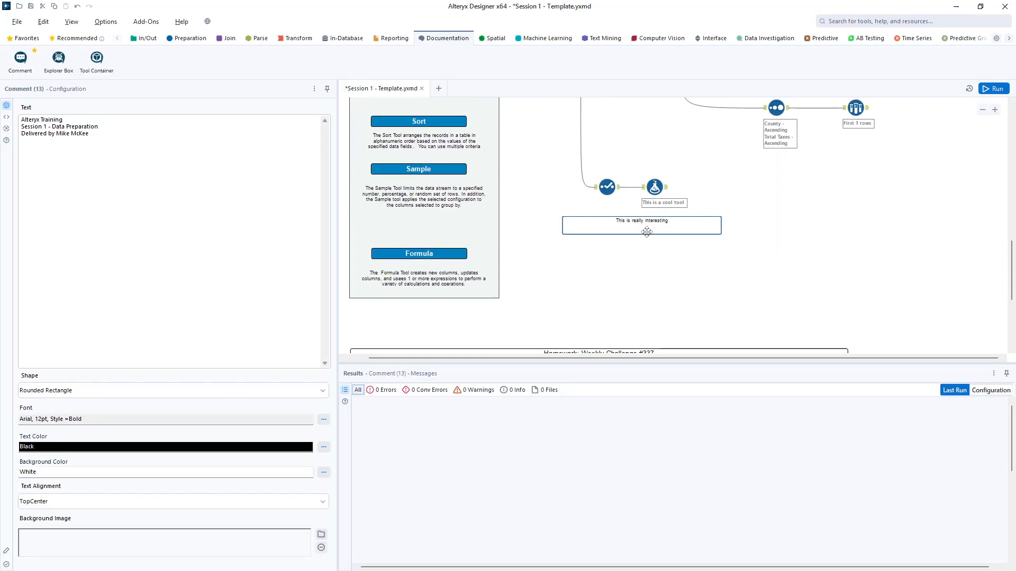
- Set the "This is really interesting" comment's font to Baskerville Old Face, Bold, size 16
click(646, 232)
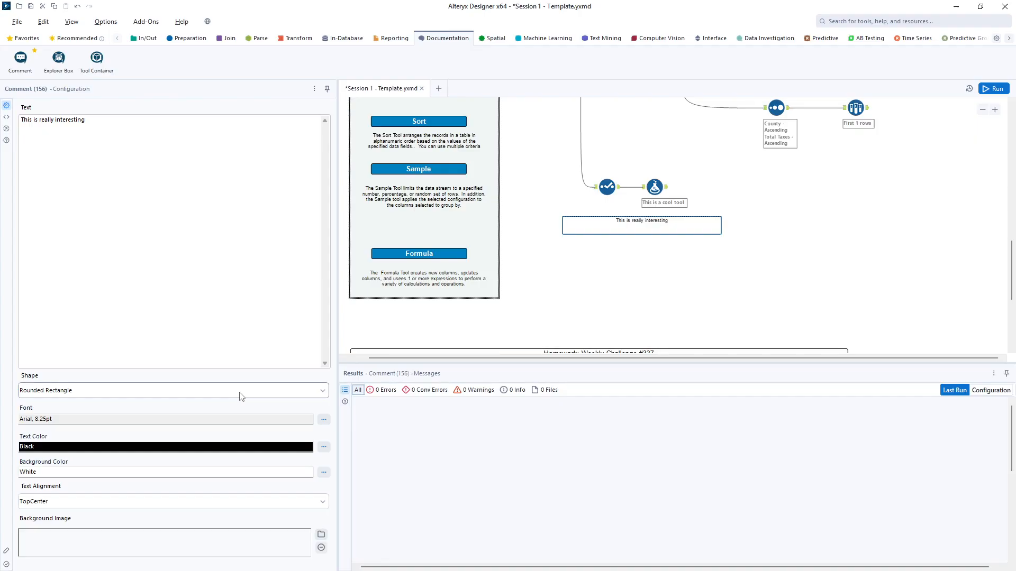
click(324, 420)
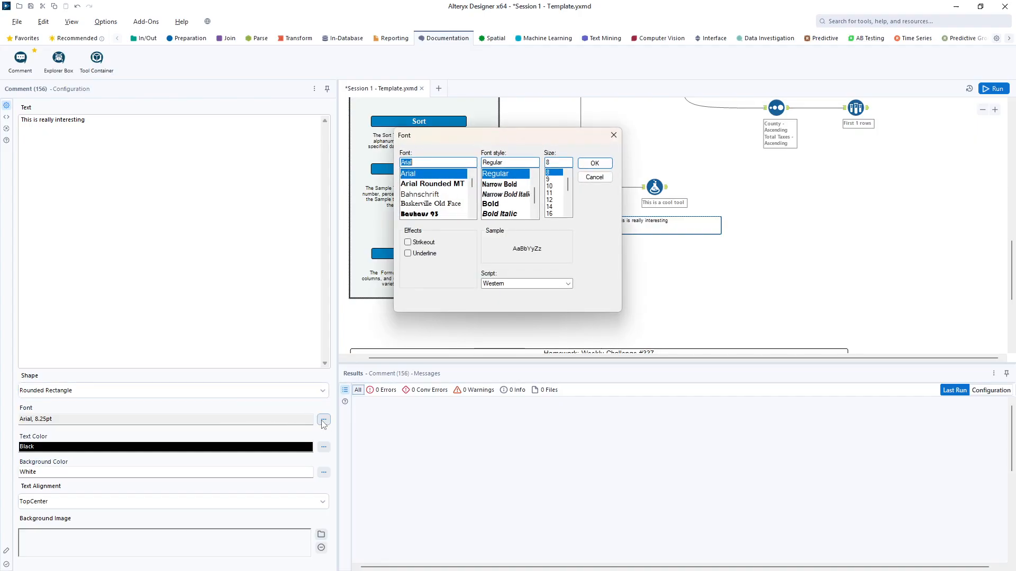
click(551, 213)
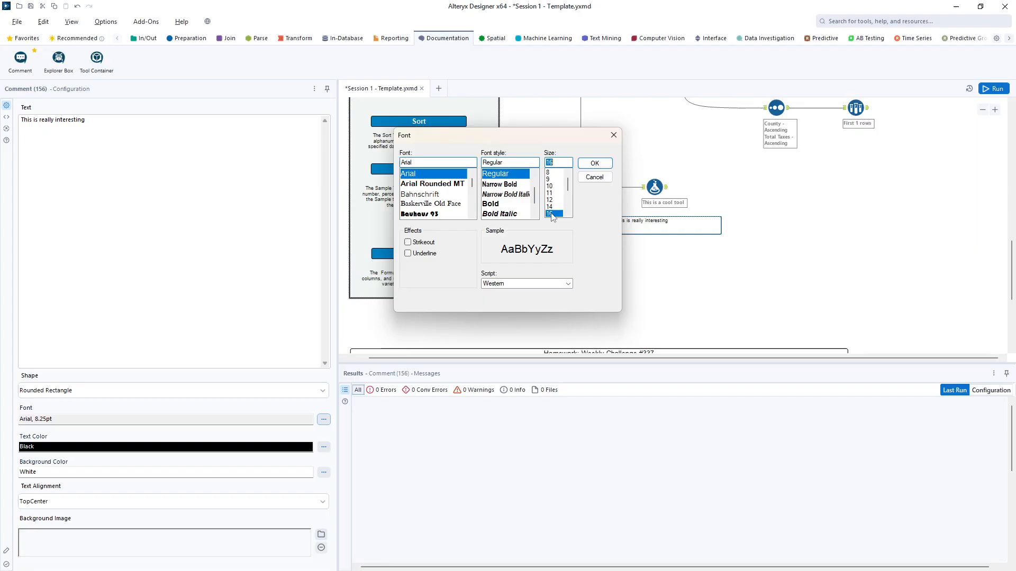
click(494, 205)
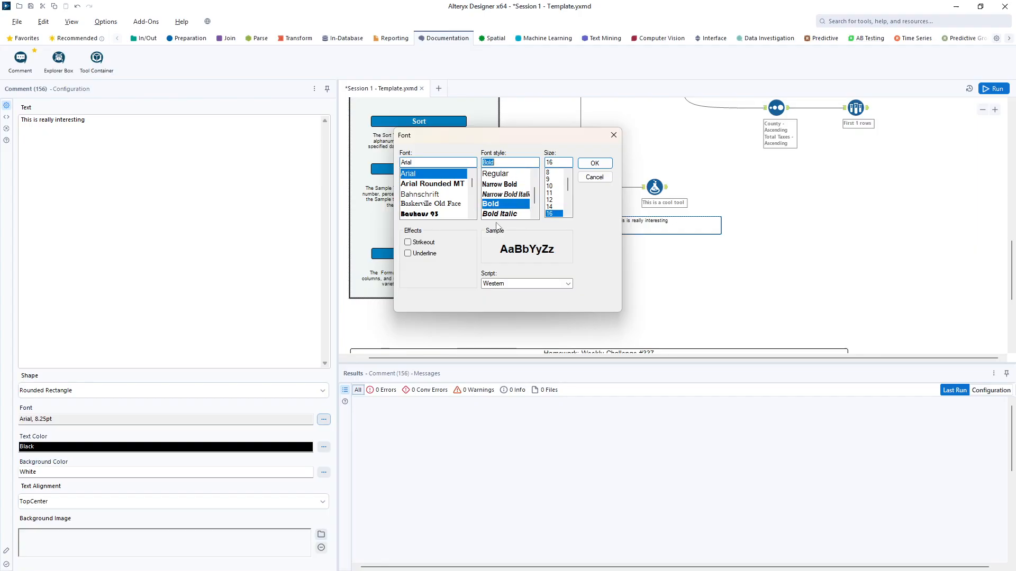
click(421, 204)
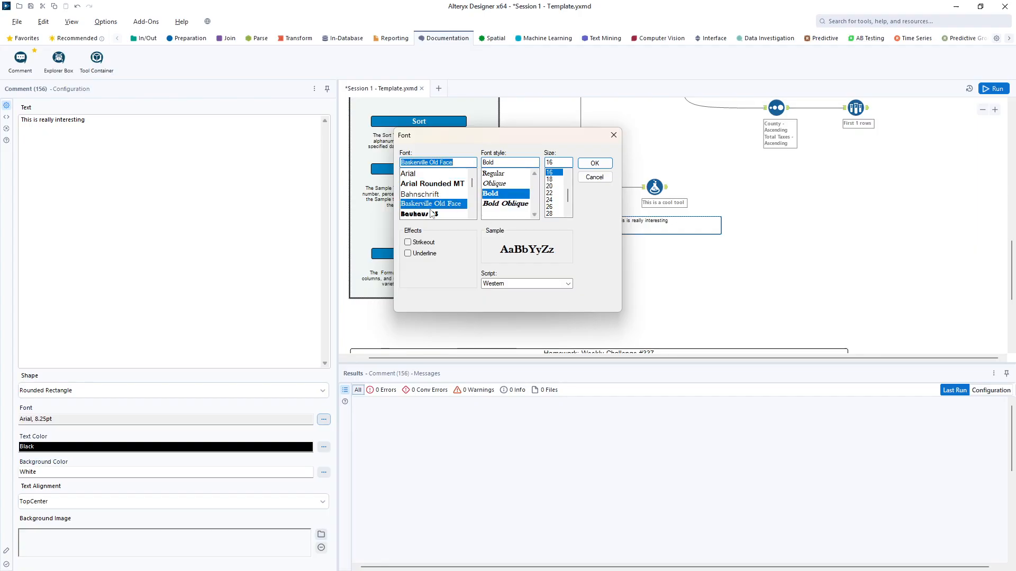
click(607, 169)
click(624, 265)
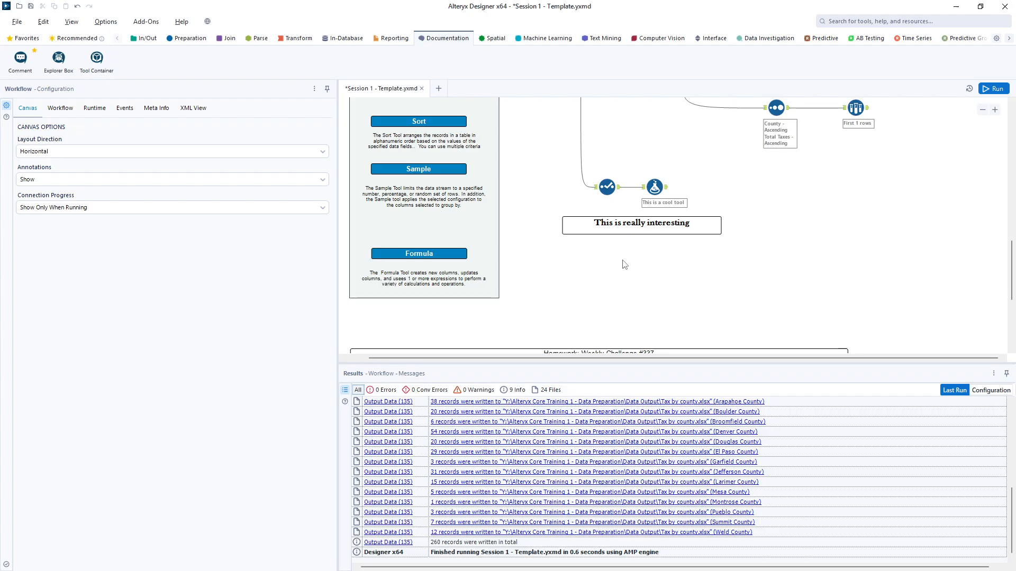
- Set the background color of the "This is really interesting" comment to red
click(628, 230)
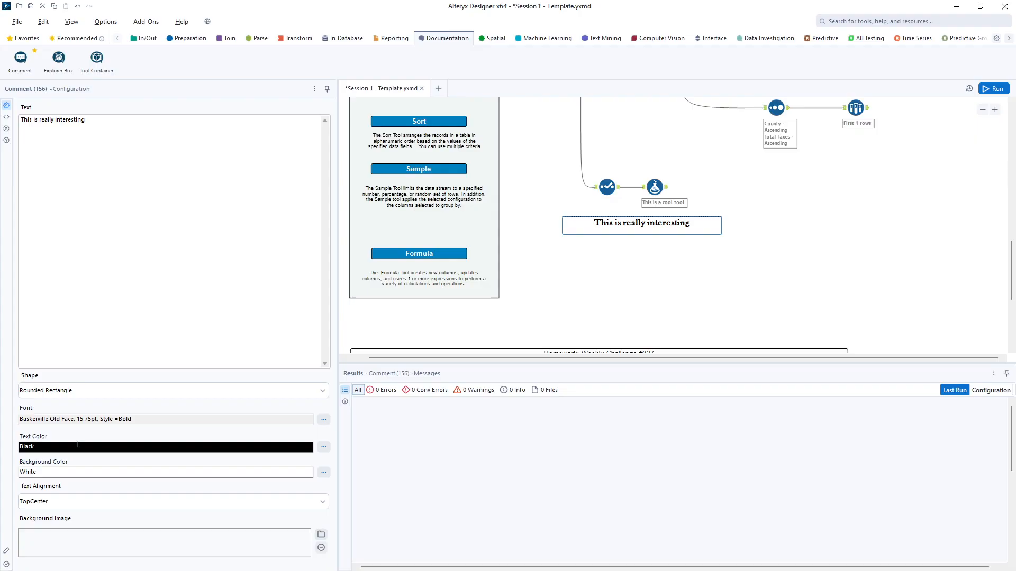
click(324, 472)
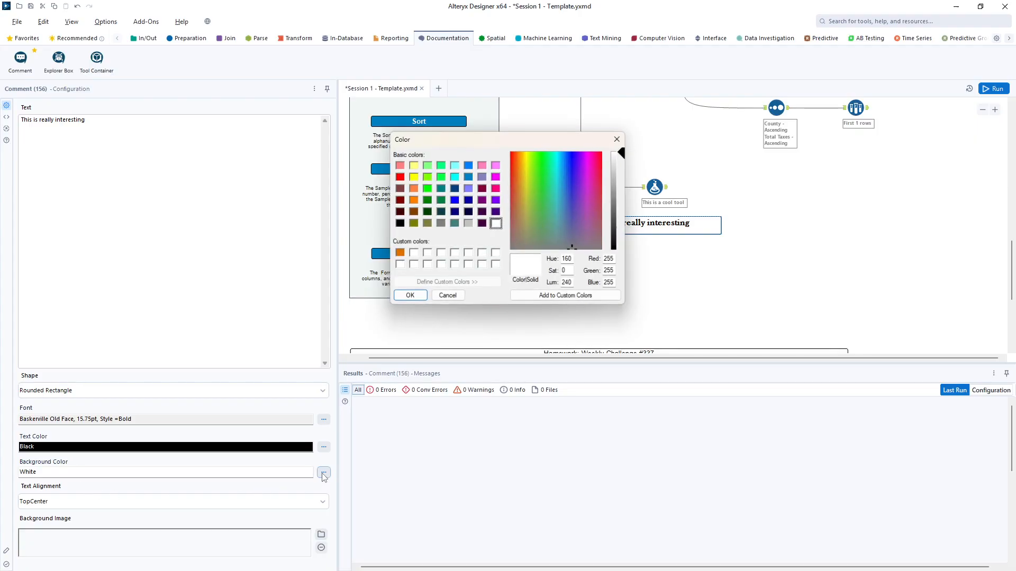
click(399, 177)
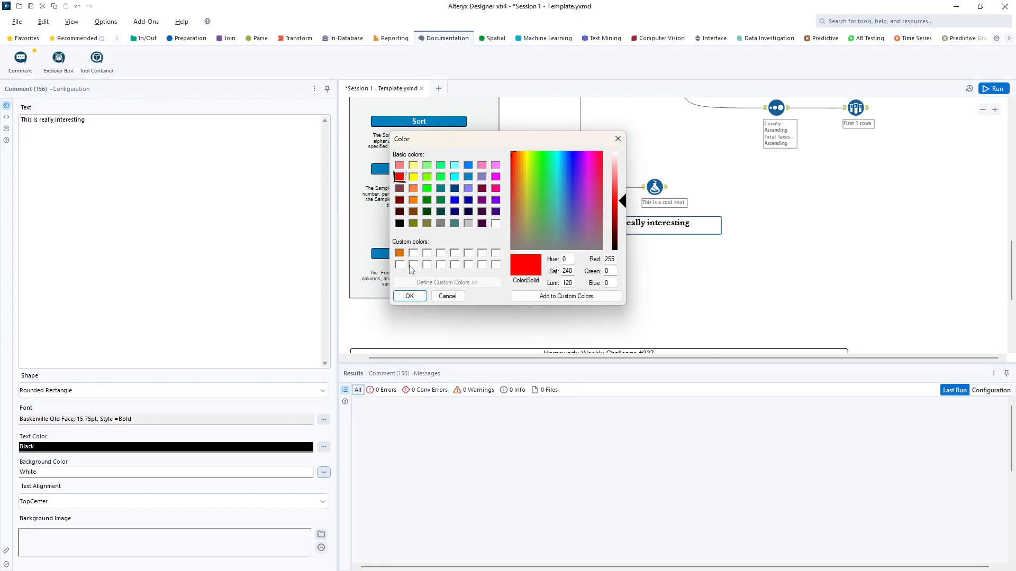
click(410, 296)
click(572, 302)
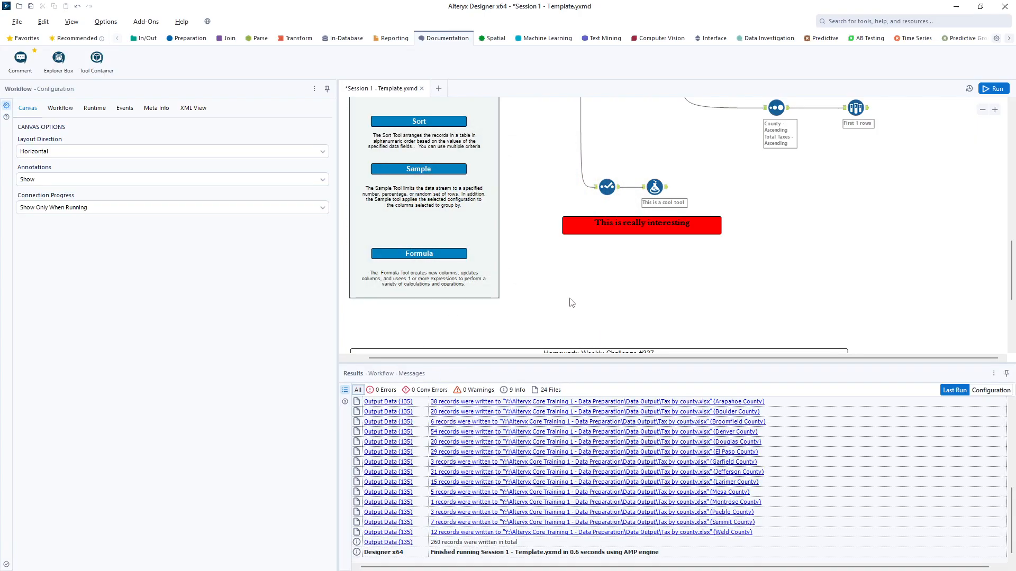
- Stretch the red comment box downward to roughly three times its height
click(594, 224)
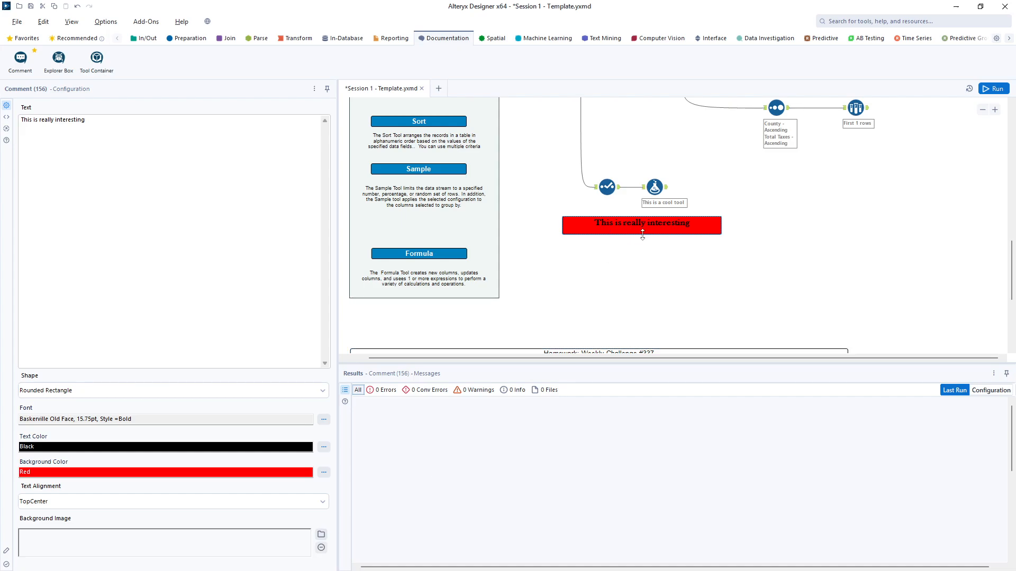
drag(642, 234, 640, 269)
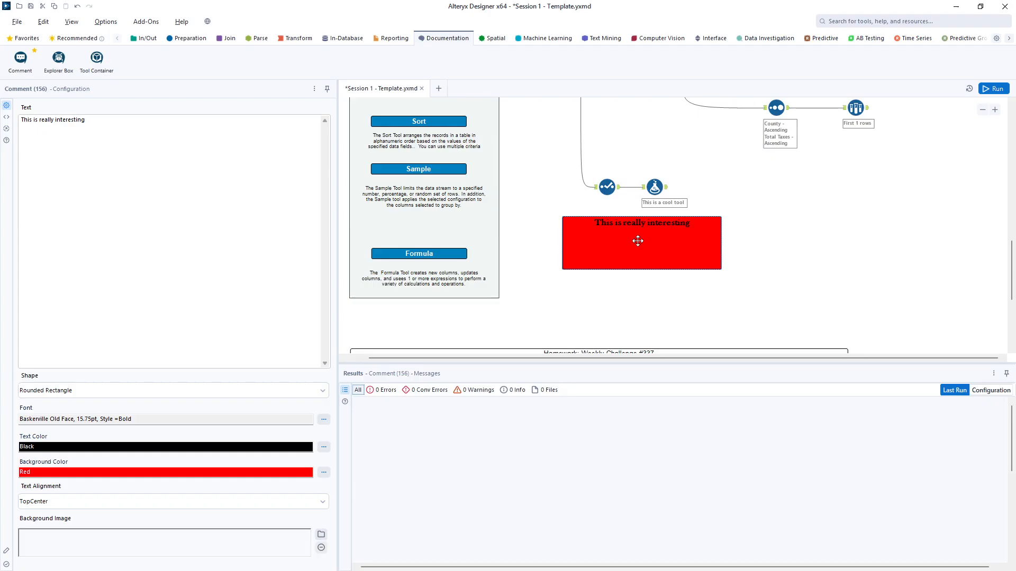
- Shrink the red "This is really interesting" comment to a little more than one text line high and move it further down
drag(640, 269, 641, 238)
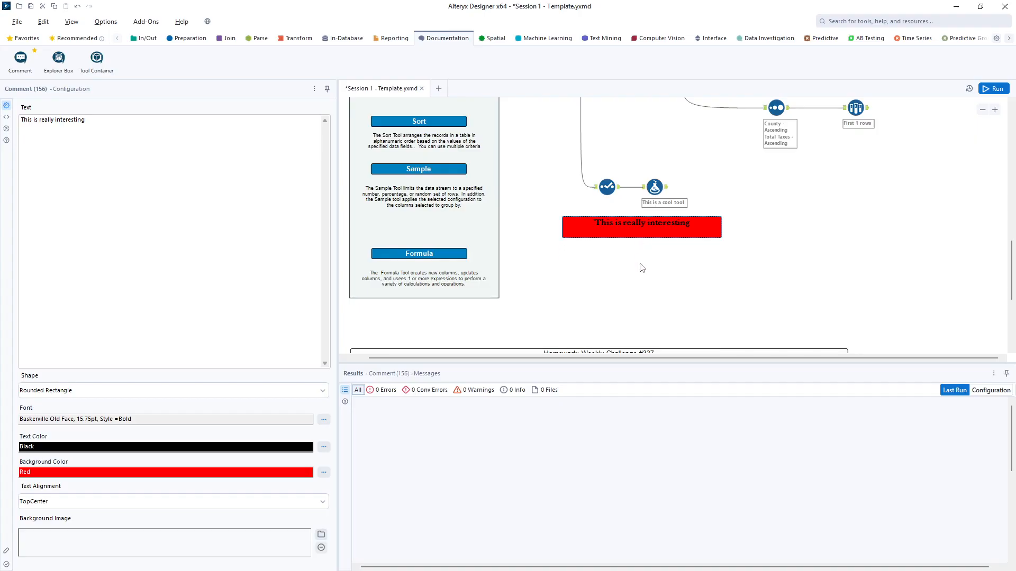
drag(645, 225, 648, 269)
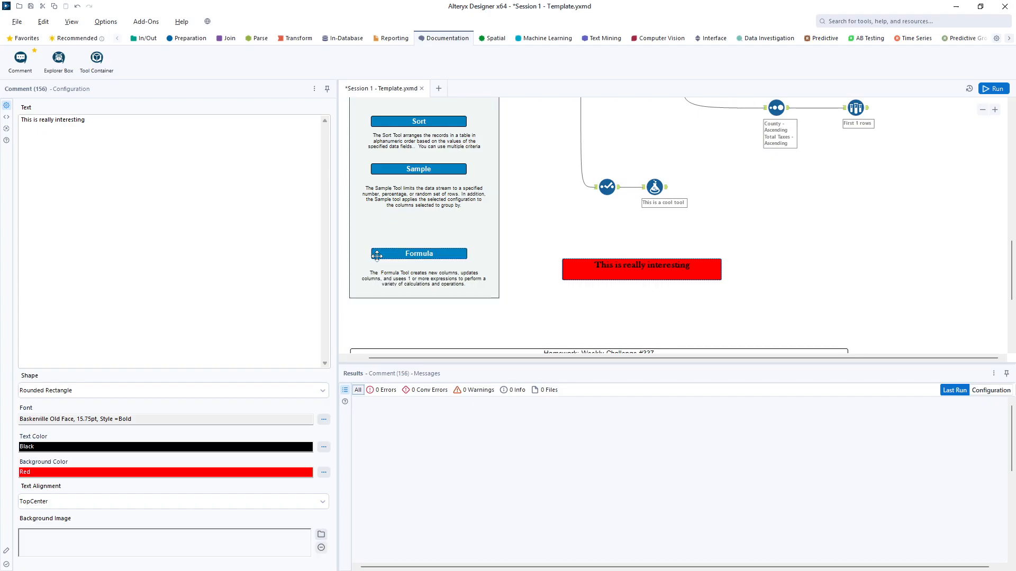
- Examine the text, font and color settings of the Formula and Sample heading comments and their descriptions
click(412, 252)
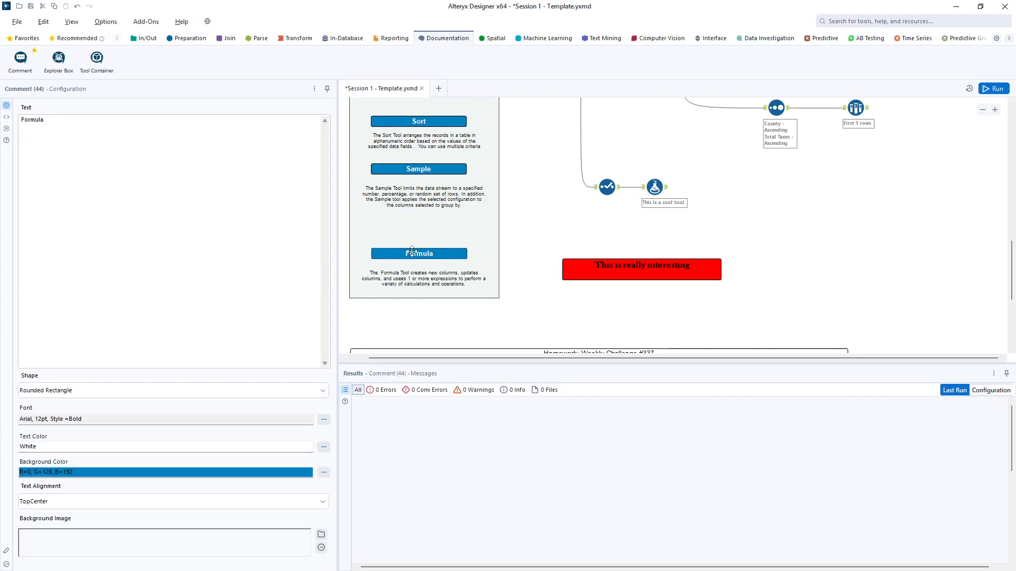
click(43, 150)
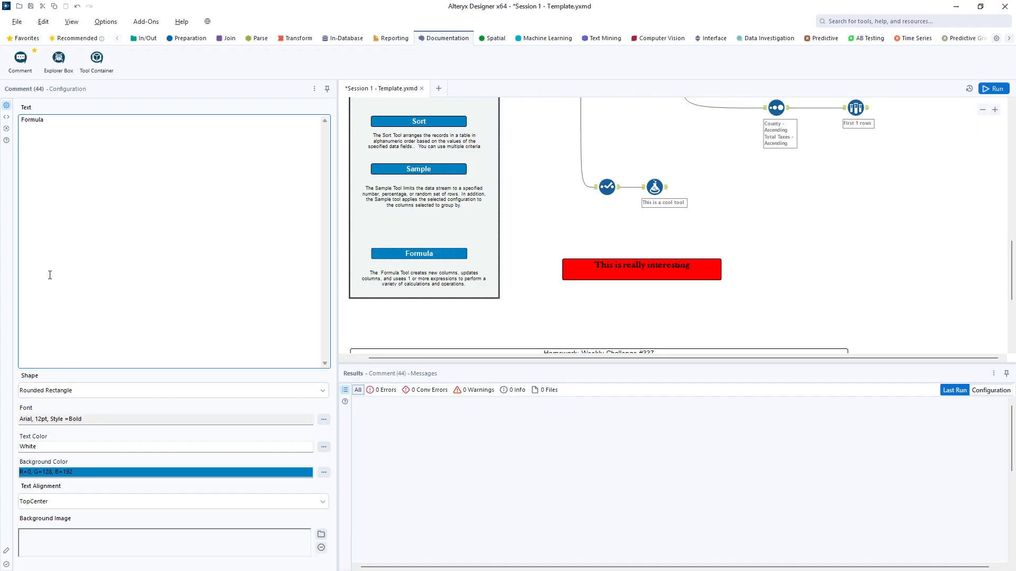
click(426, 277)
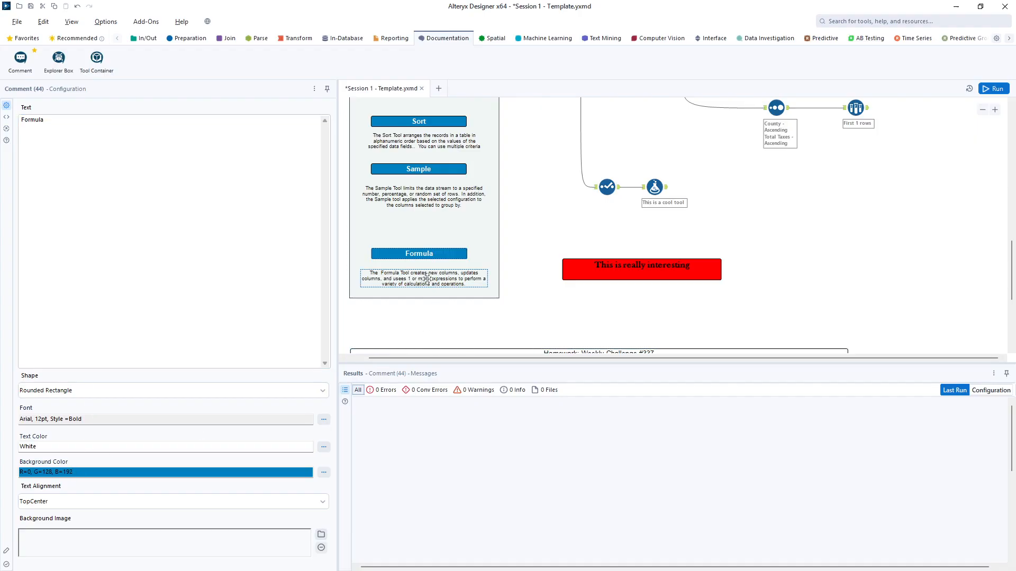
click(426, 204)
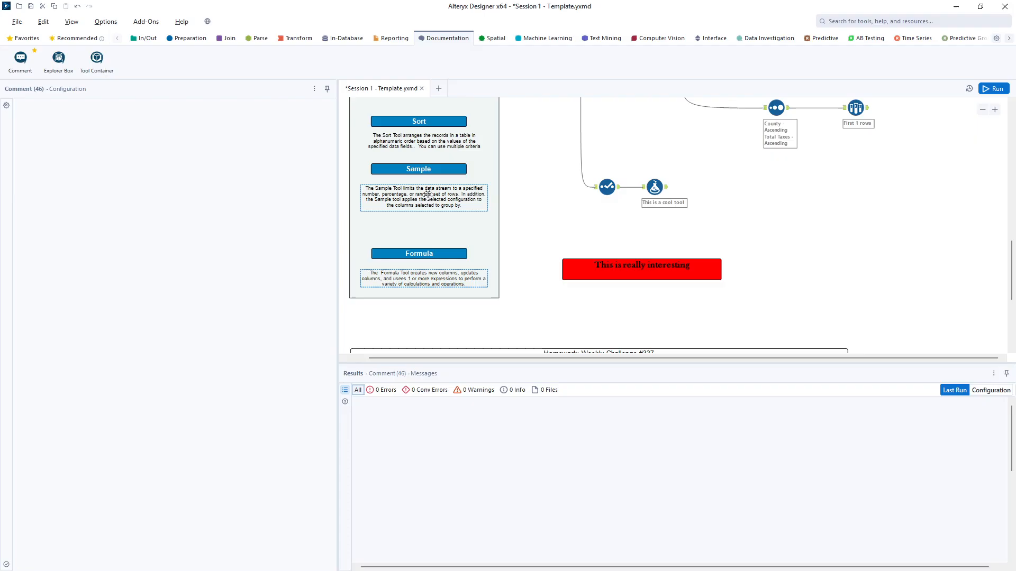
click(429, 169)
scroll(443, 252, up, 5)
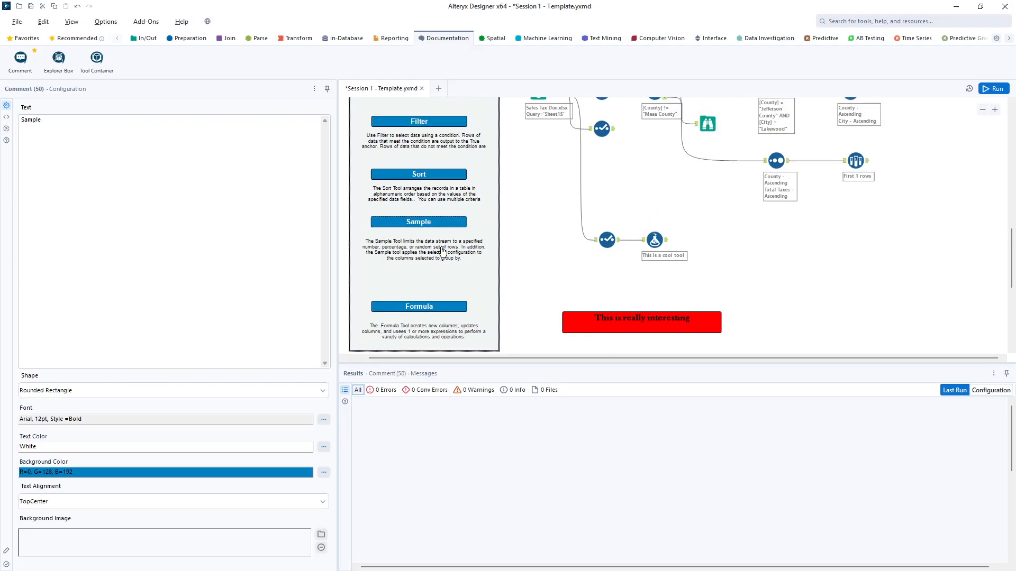
scroll(443, 252, down, 3)
scroll(443, 251, up, 1)
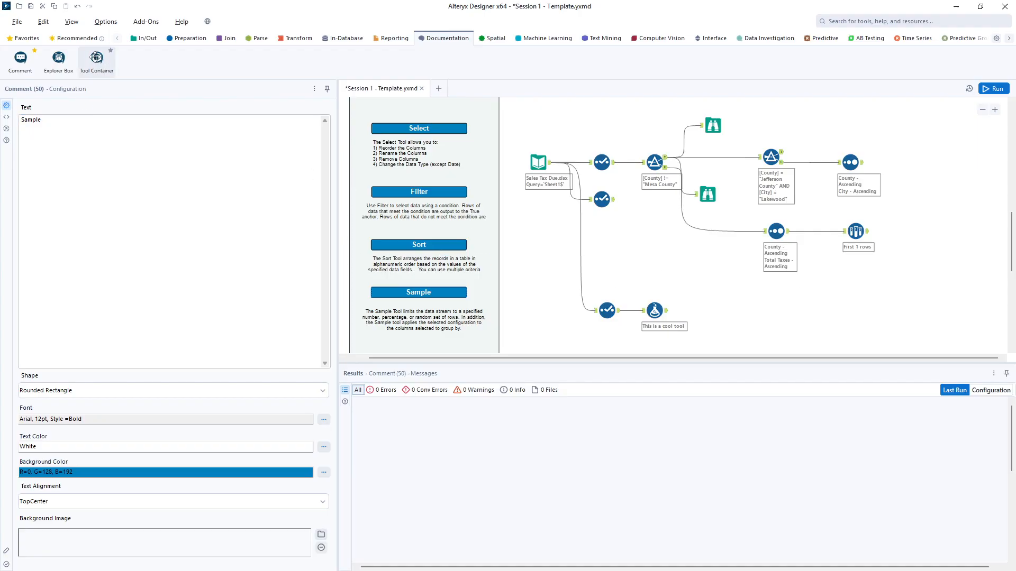
- Add a Tool Container, put the lower Select and Formula tools inside it, and reposition it under the main branch
drag(97, 57, 738, 317)
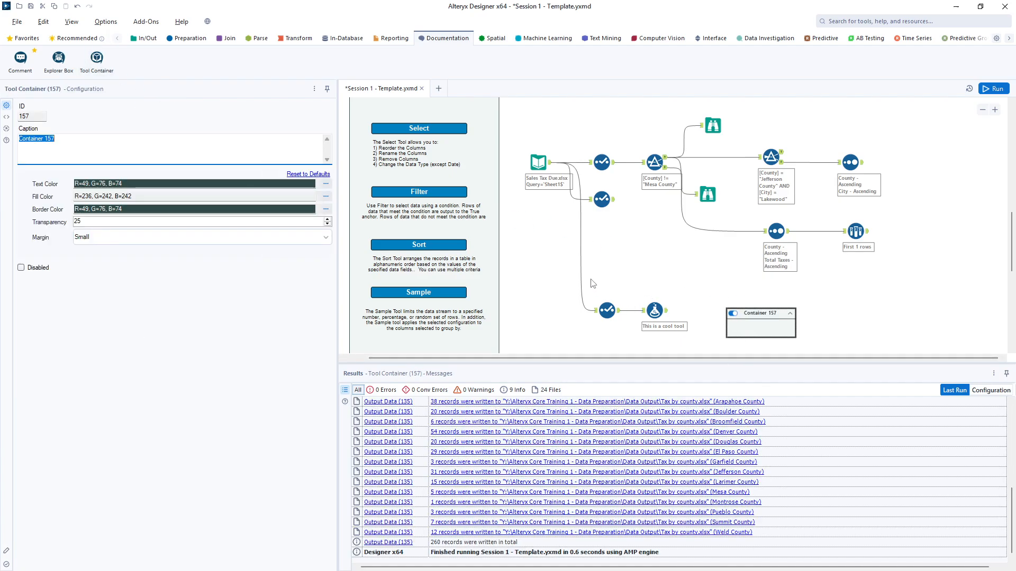
drag(593, 284, 758, 343)
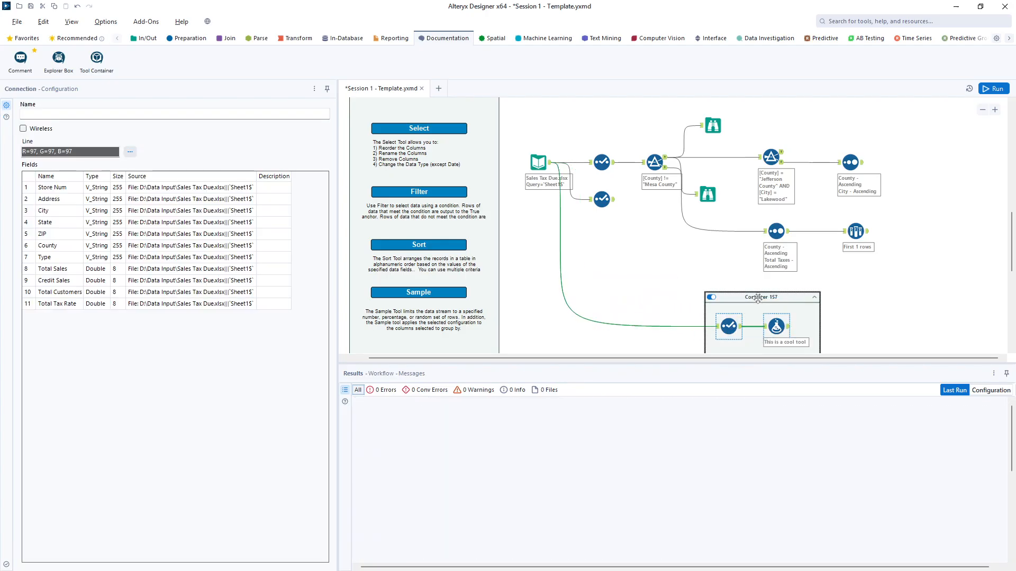
drag(758, 299, 659, 294)
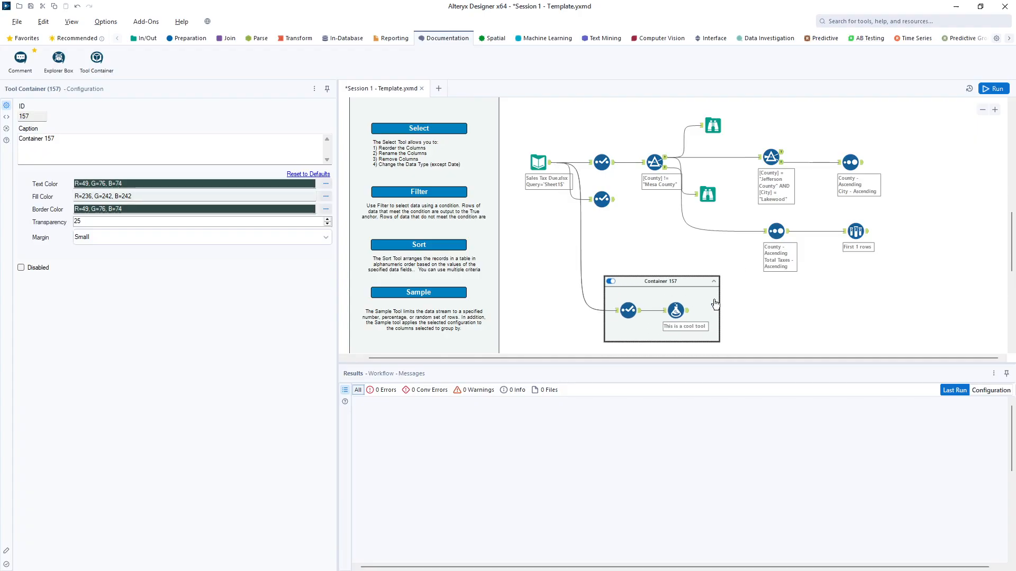
- Collapse and re-expand the container around the Select and Formula tools, and switch it off and on again
click(714, 281)
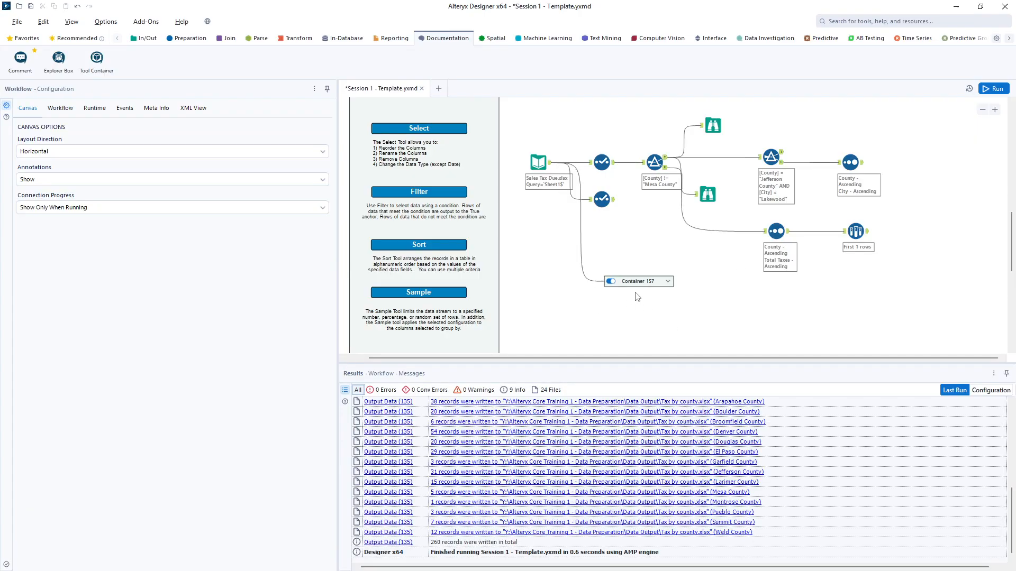
click(668, 282)
click(610, 281)
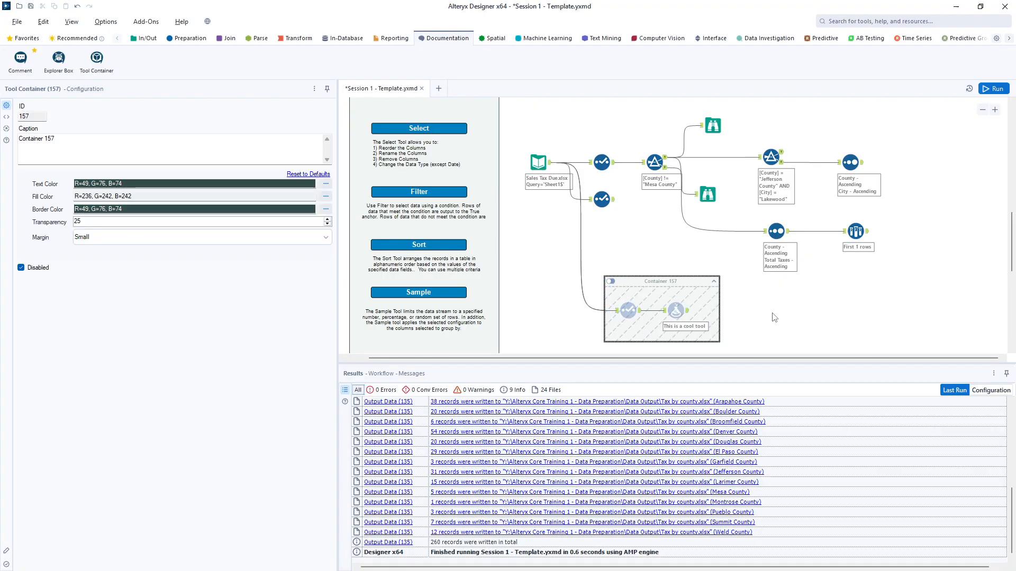
click(610, 282)
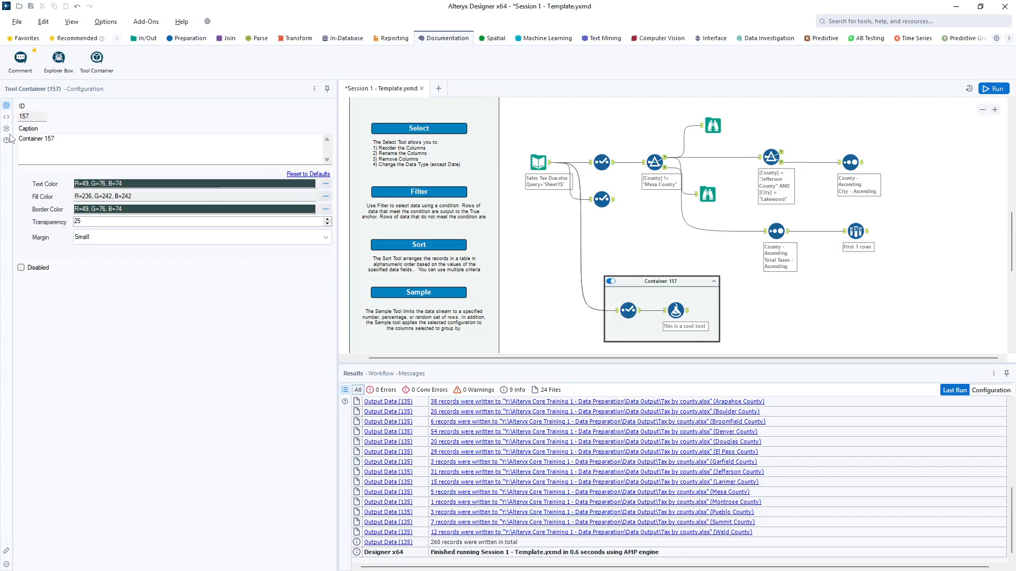
- Caption the container "This does ABC" and move the red "This is really interesting" comment inside it below the tools
drag(62, 139, 21, 138)
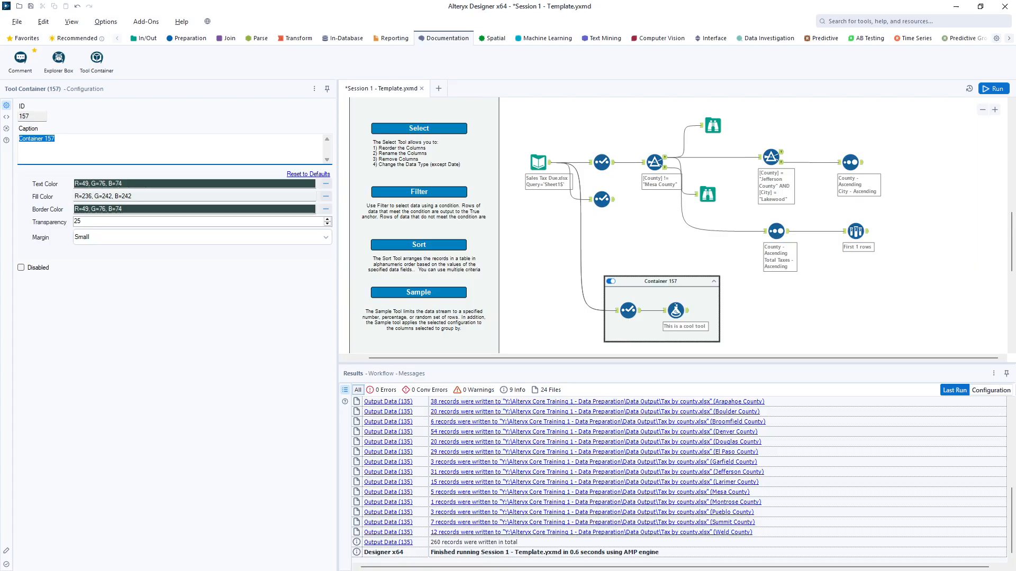
text(This doe ABC)
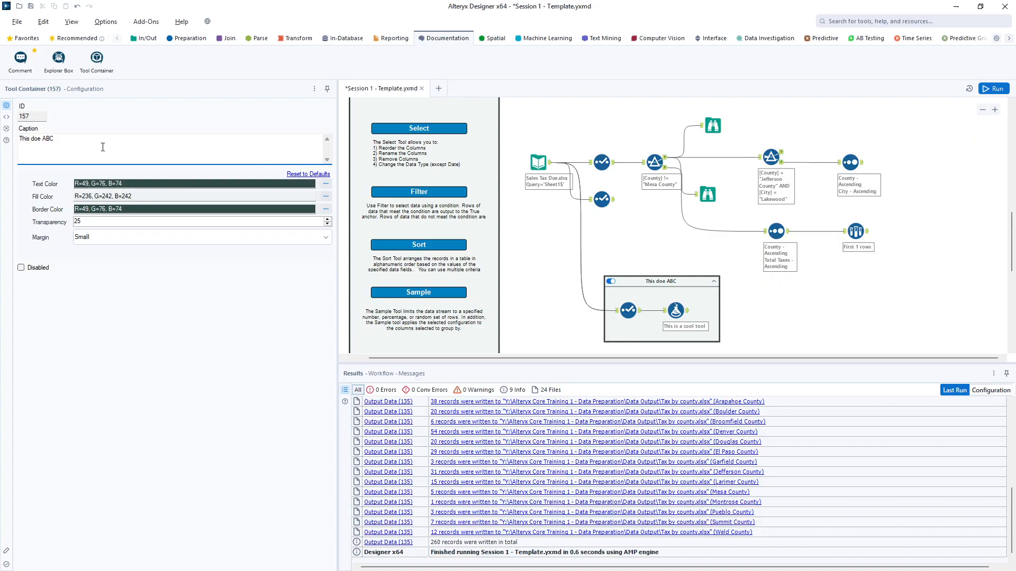
click(41, 140)
text(s)
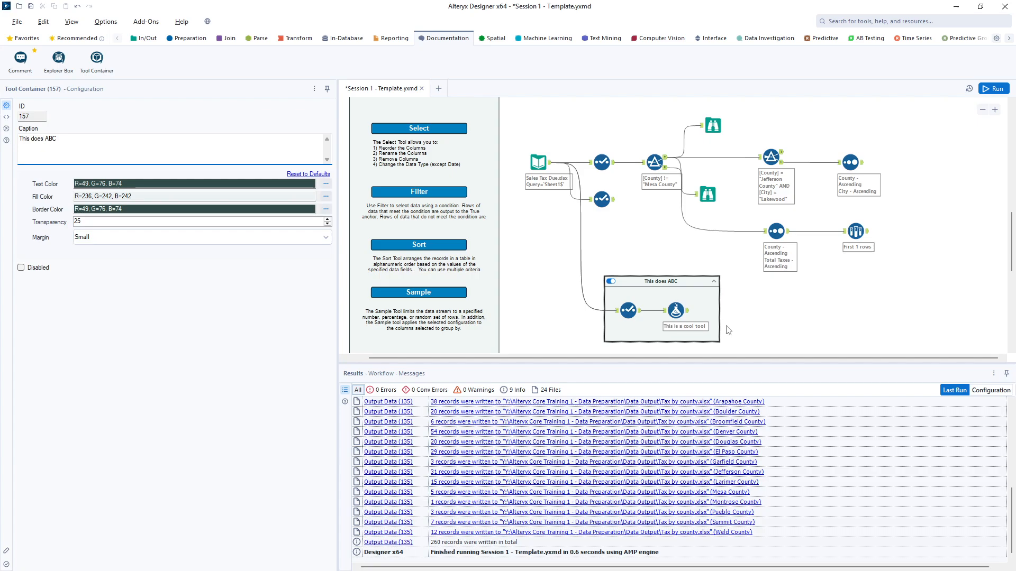
click(751, 320)
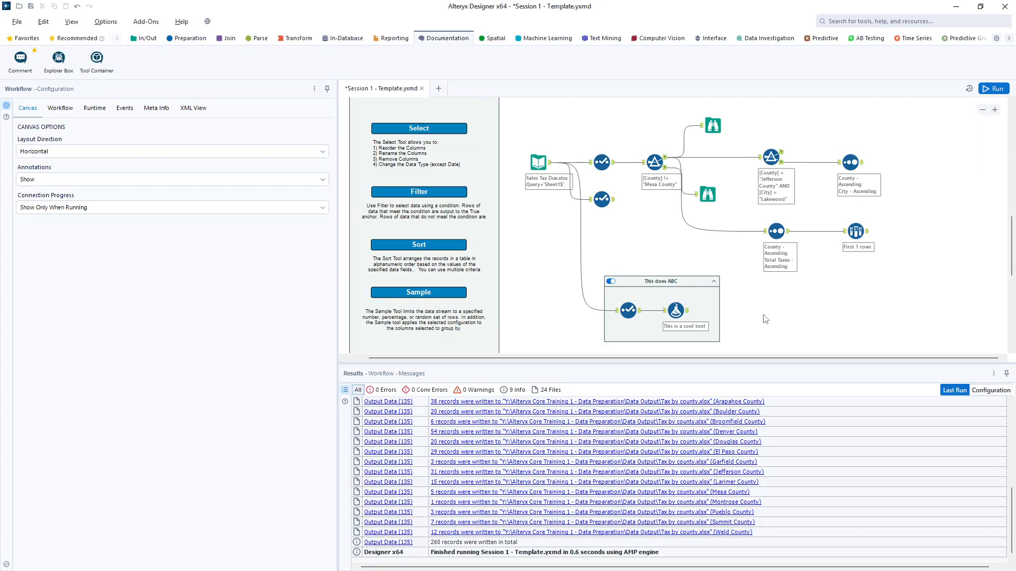
scroll(765, 319, down, 1)
drag(673, 344, 679, 304)
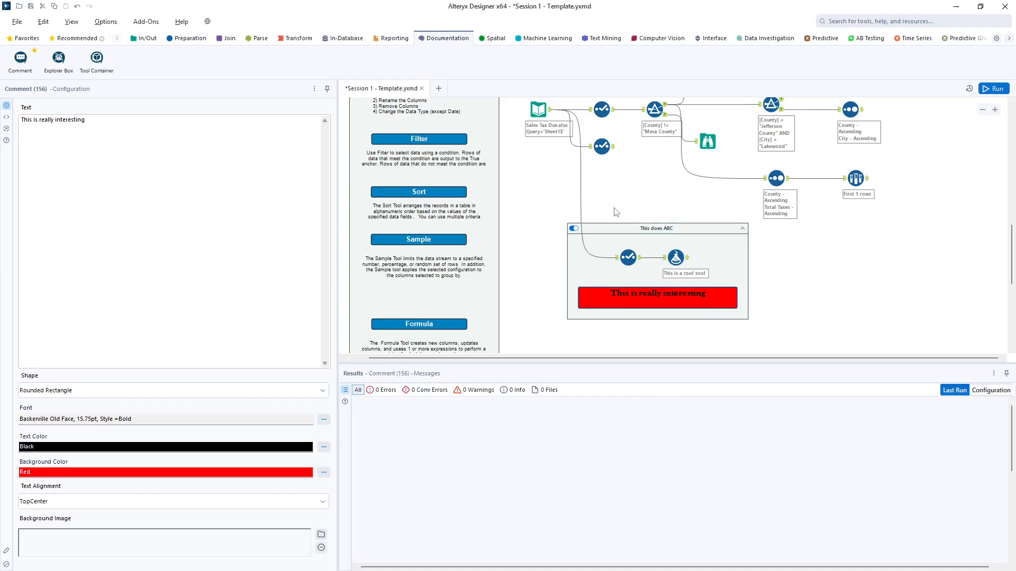
- Add a Select tool outside the "This does ABC" container, connected to the Formula tool's output
click(185, 39)
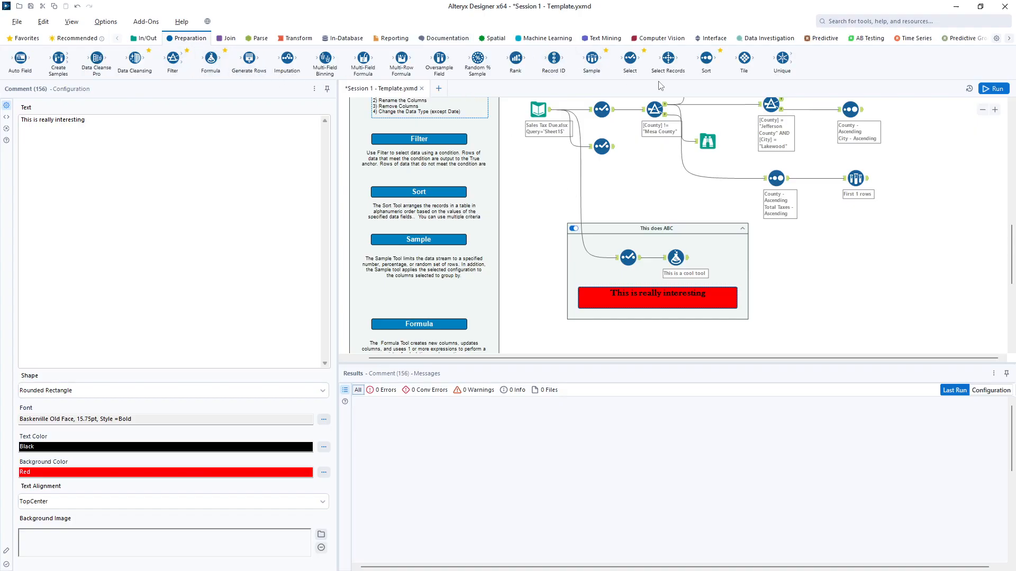
drag(634, 60, 836, 260)
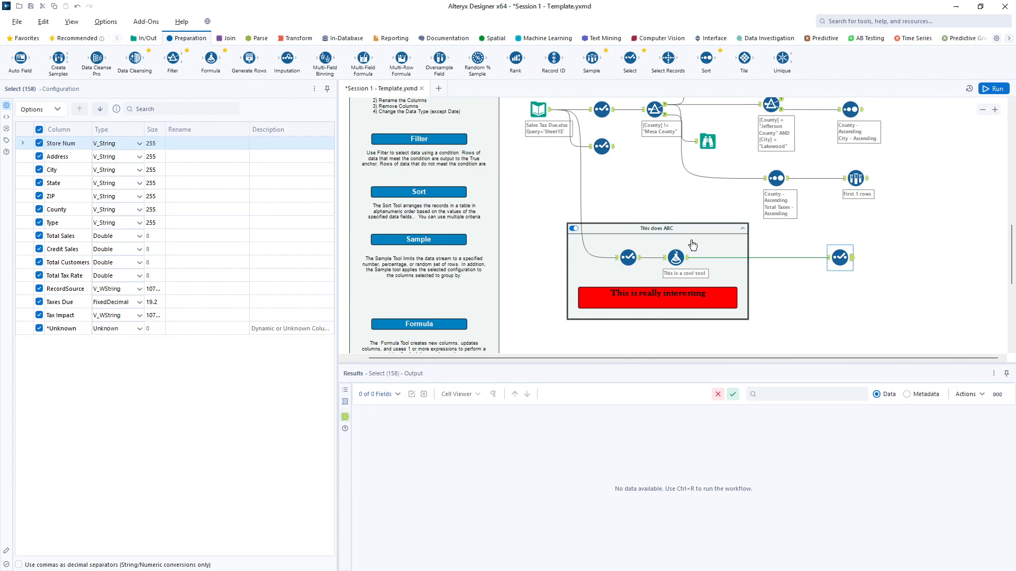
scroll(841, 275, up, 1)
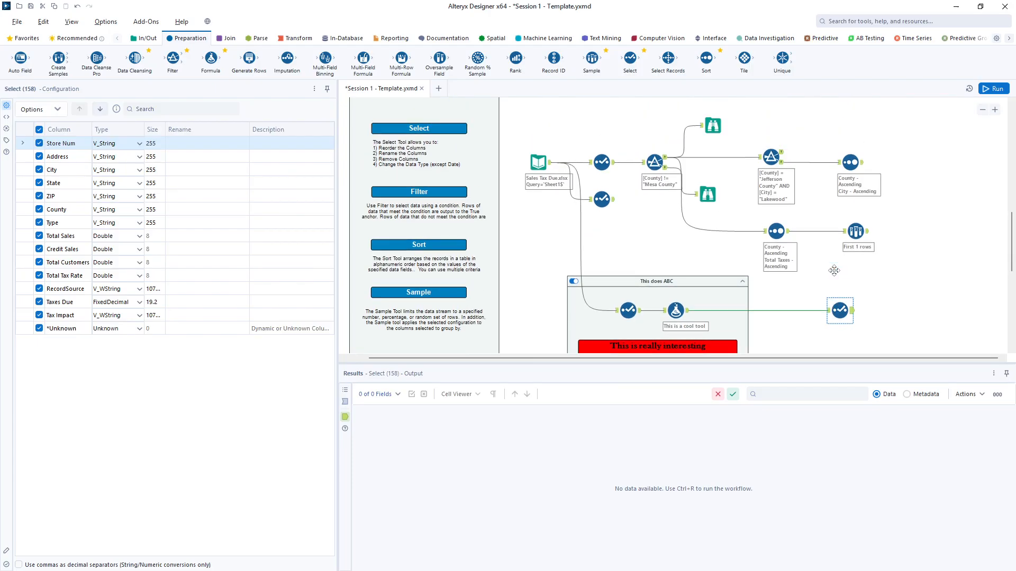
scroll(652, 313, down, 1)
- Review the red comment, the Formula tool's configuration and output, and the workflow's In/Out and Preparation sections
click(652, 312)
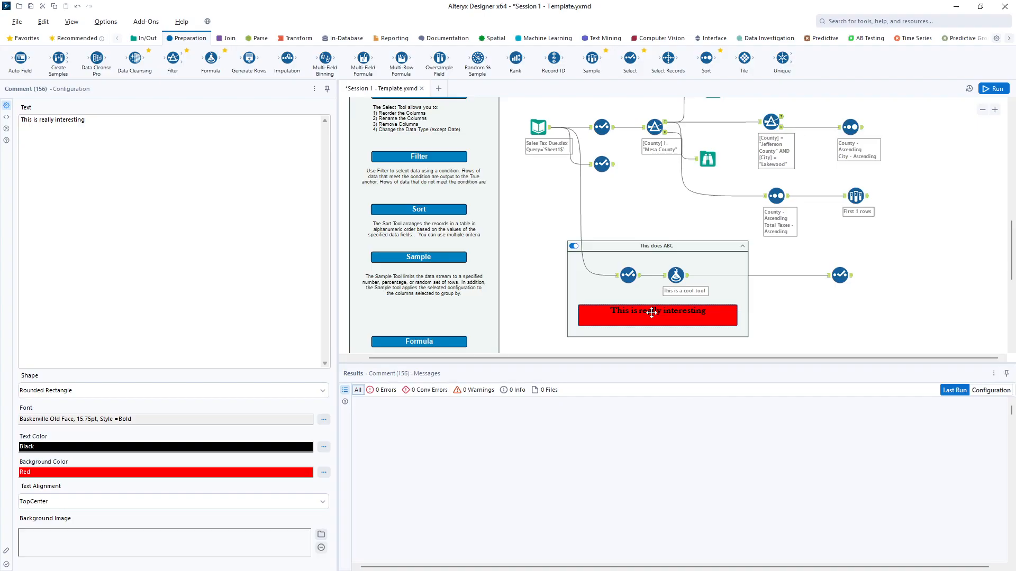
click(676, 290)
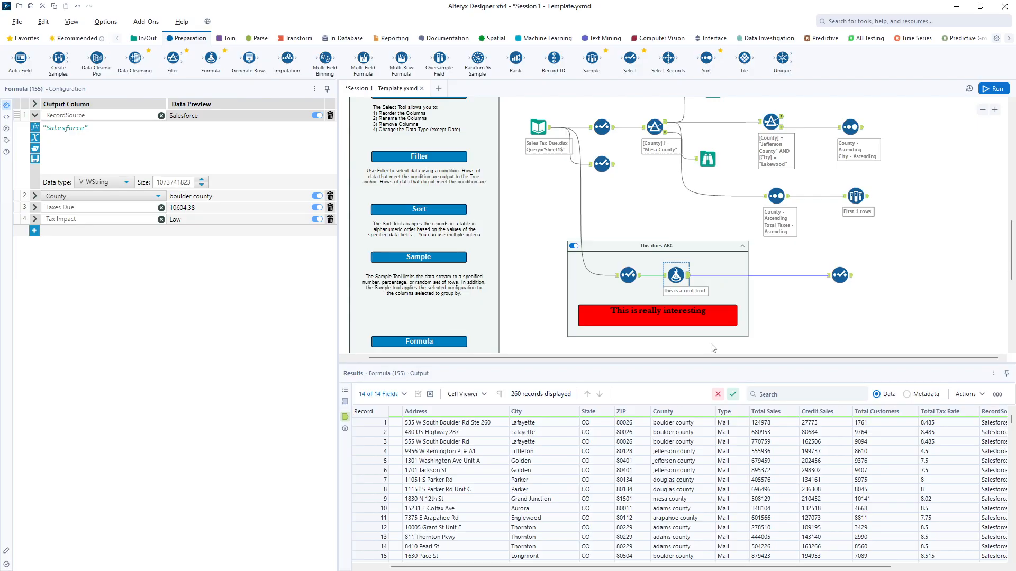
scroll(487, 271, down, 1)
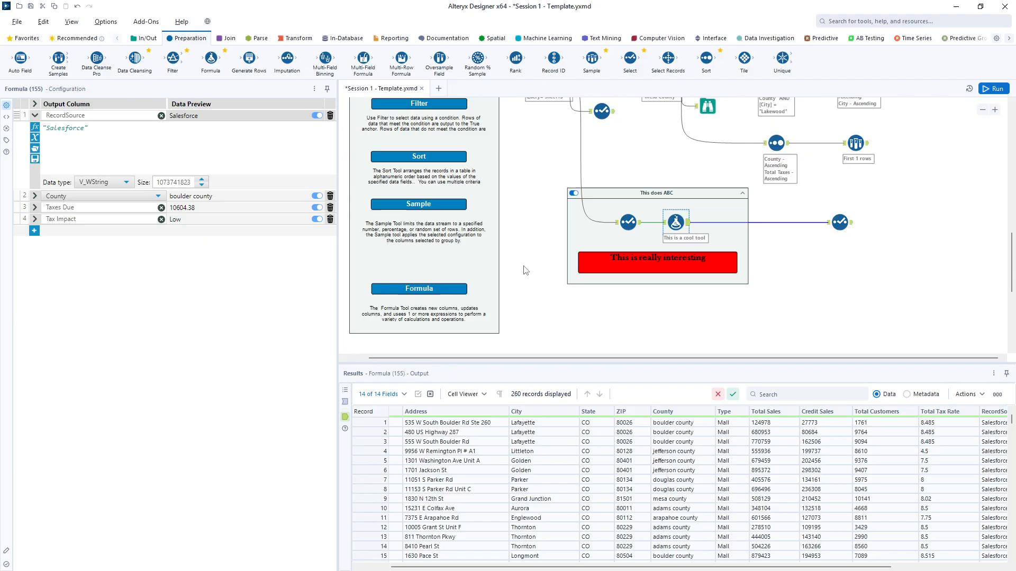
scroll(525, 270, up, 5)
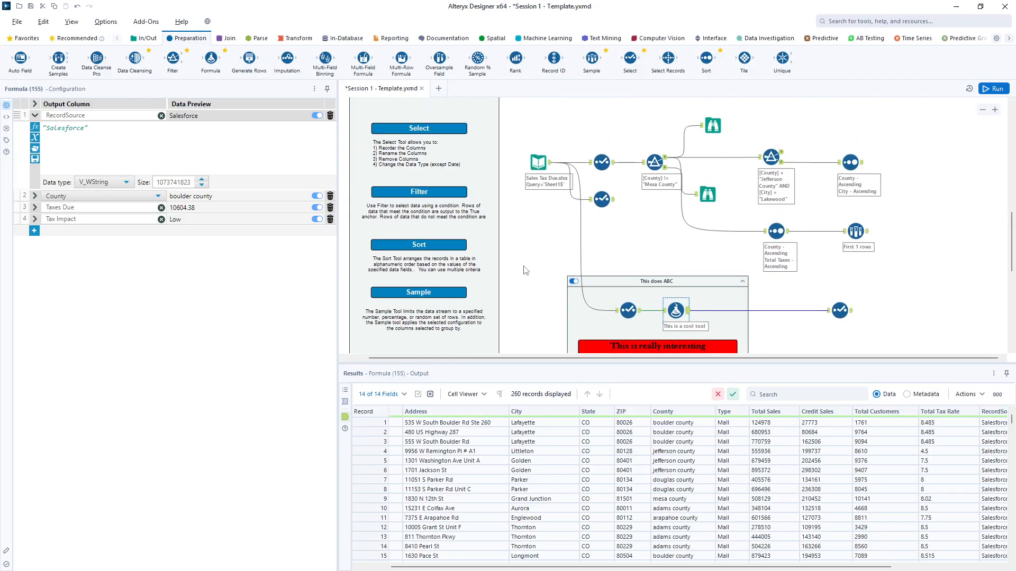
scroll(525, 271, up, 5)
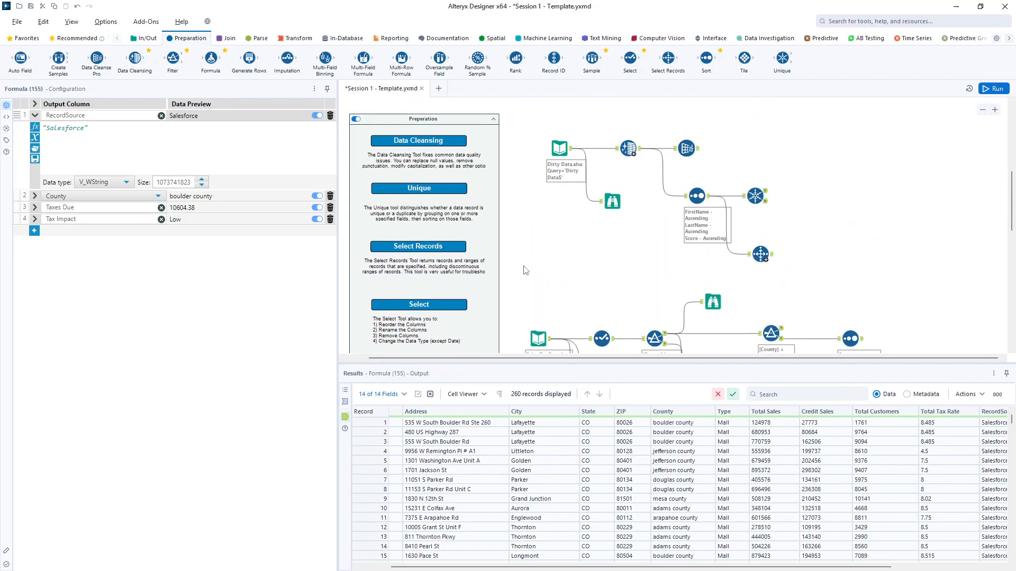
scroll(525, 270, up, 6)
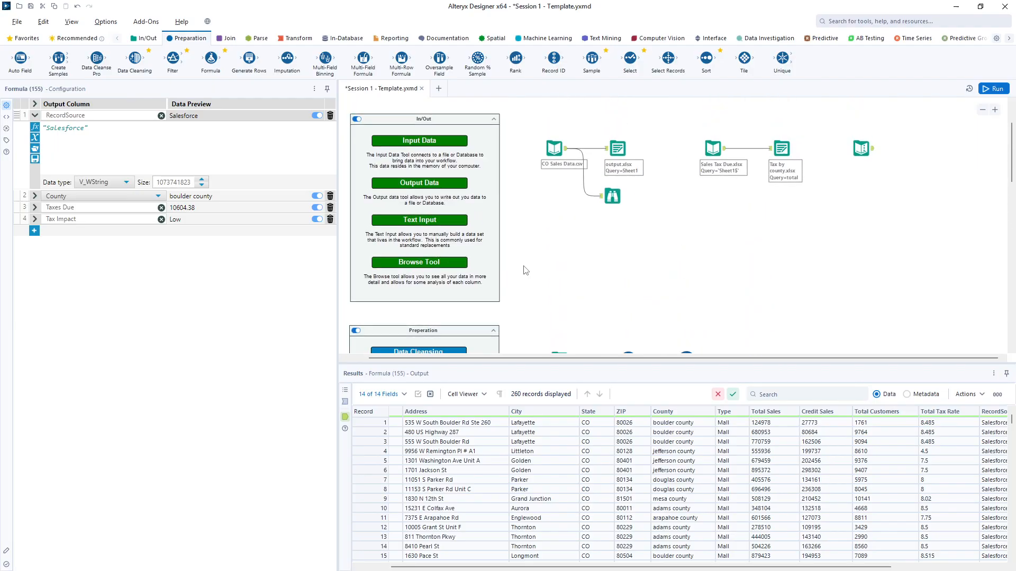
scroll(525, 270, down, 8)
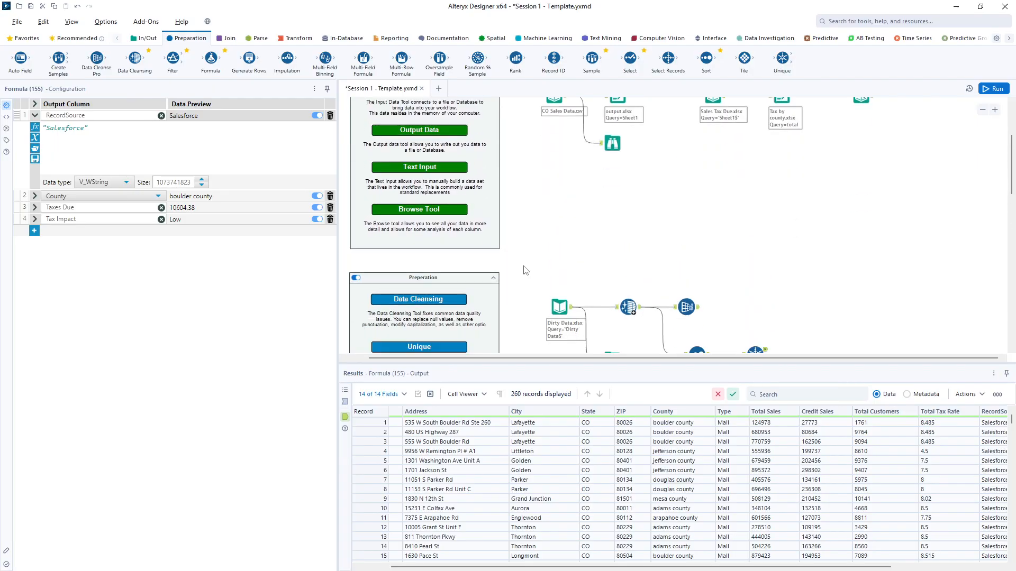
scroll(526, 270, down, 2)
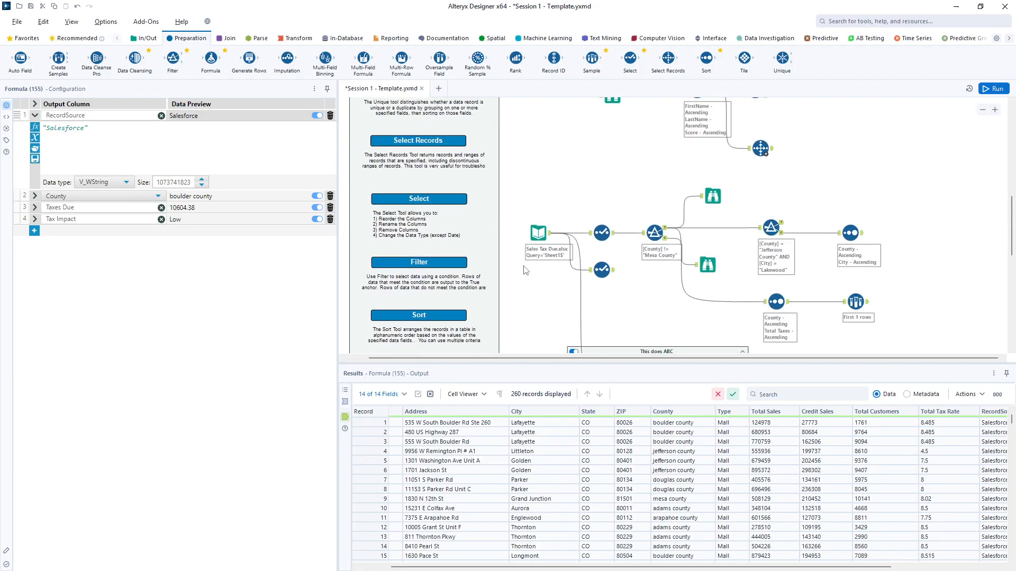
scroll(526, 270, down, 5)
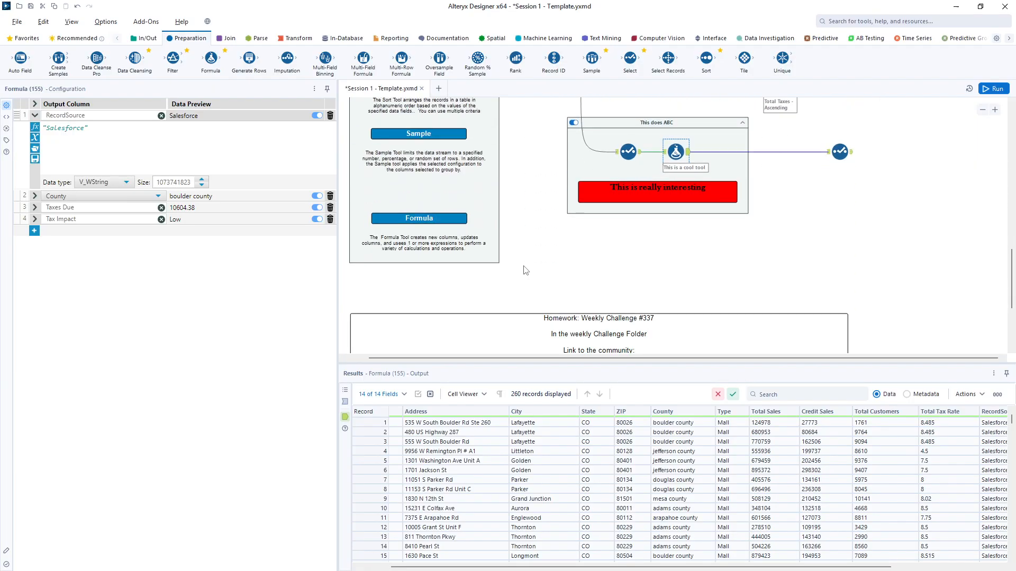
- Find the Weekly Challenge #337 homework note below the workflow and open the Weekly Challanges (Homework) folder in File Explorer
scroll(525, 270, down, 1)
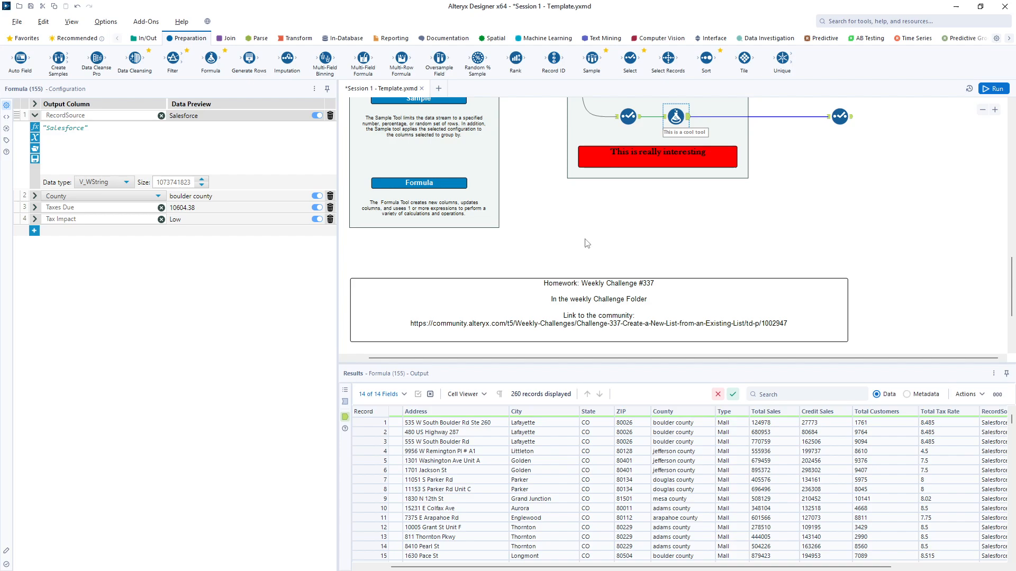
scroll(586, 244, down, 1)
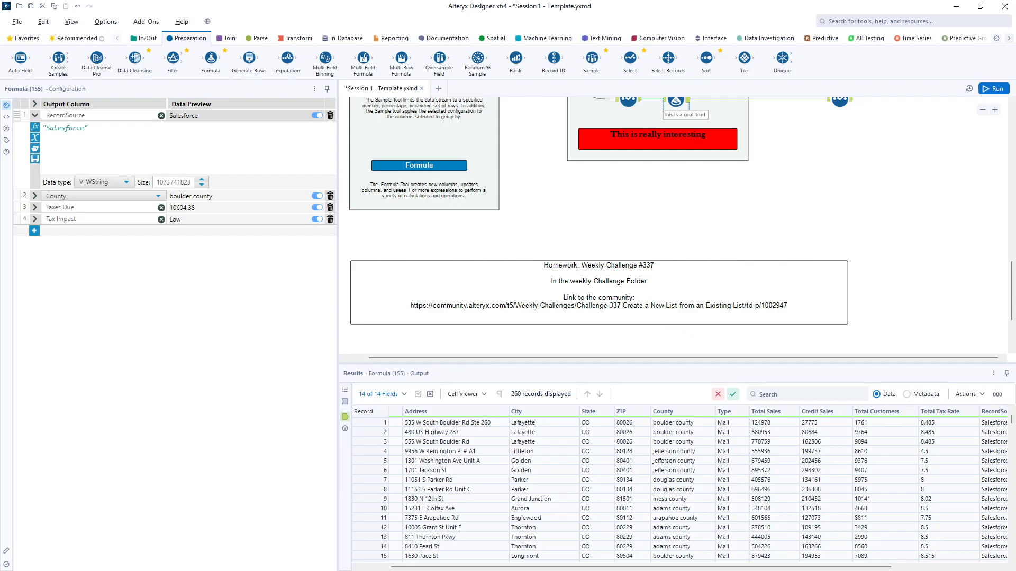
drag(0, 63, 661, 62)
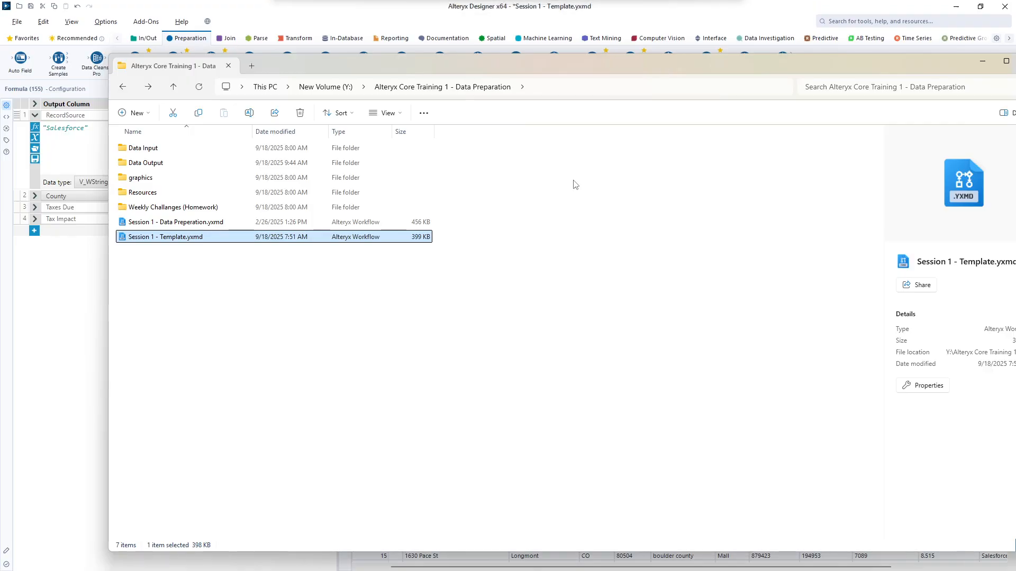
double_click(181, 208)
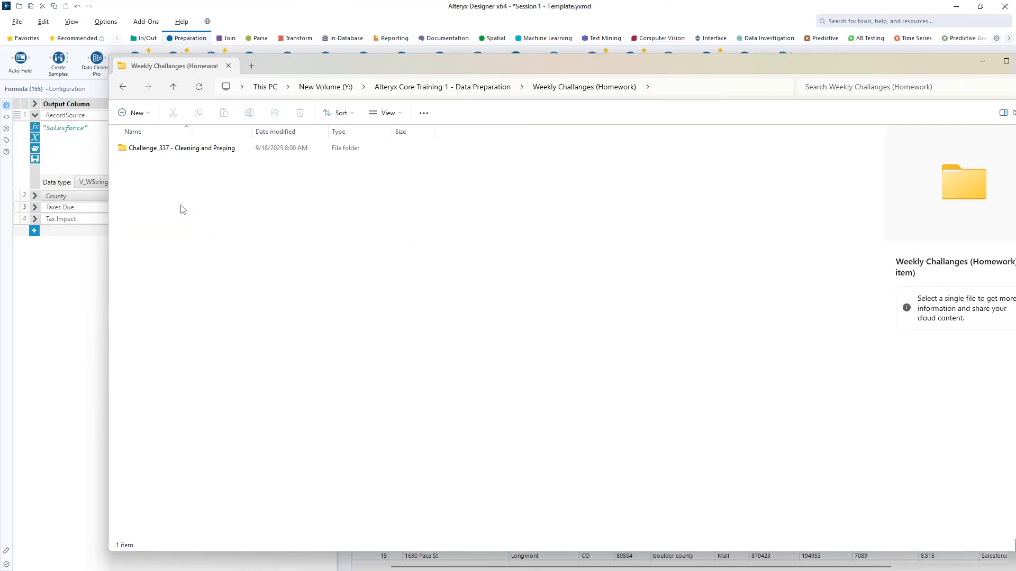
- Open the Challenge_337 - Cleaning and Preping folder and load the challenge_337_Start_file.yxmd workflow
double_click(152, 149)
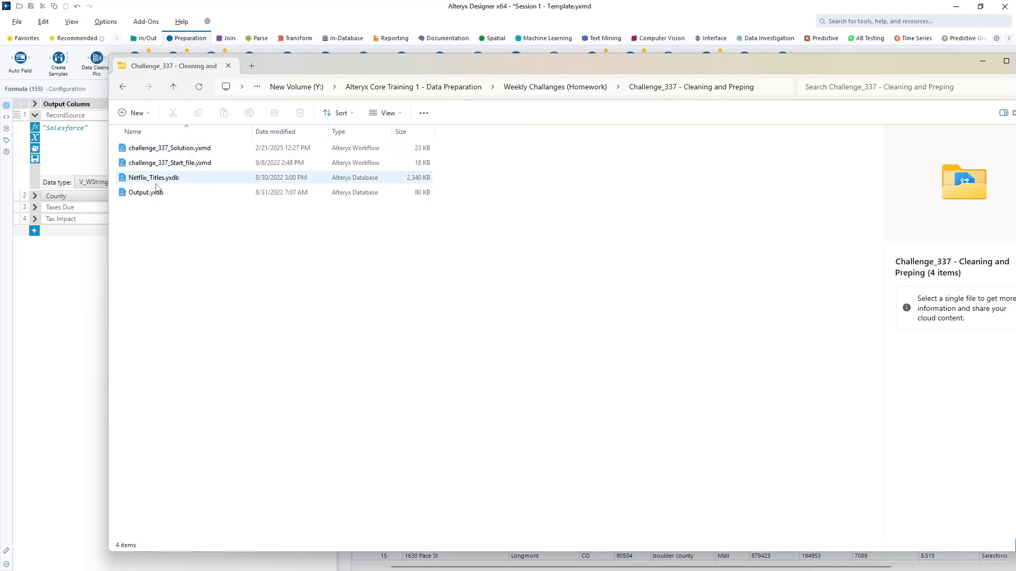
click(176, 164)
click(175, 148)
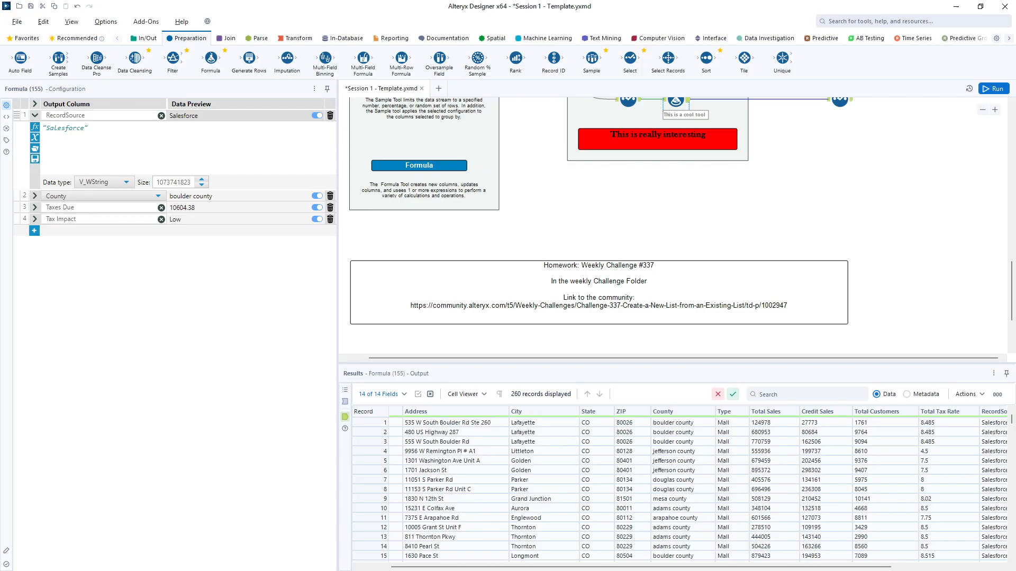
drag(0, 127, 593, 141)
click(717, 138)
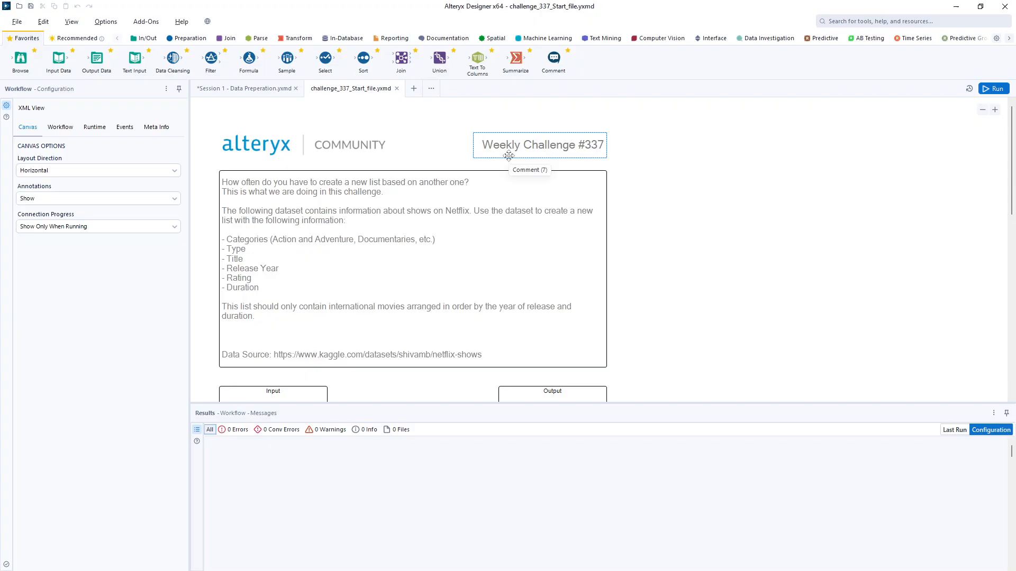
- Switch to the Session 1 - Data Preperation workflow and locate the Weekly Challenge #337 homework note with its community link
click(263, 89)
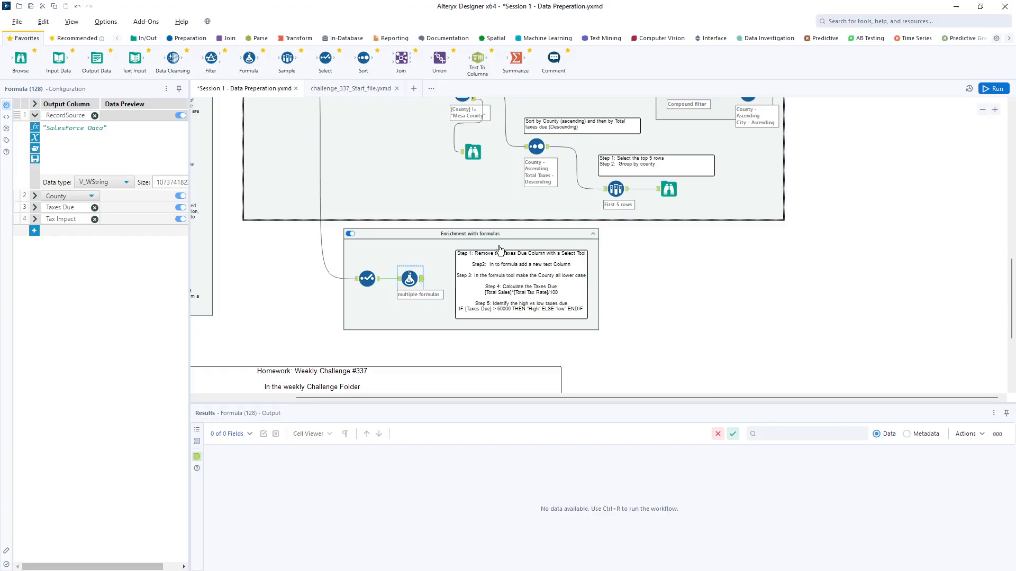
scroll(499, 249, down, 3)
drag(458, 397, 345, 394)
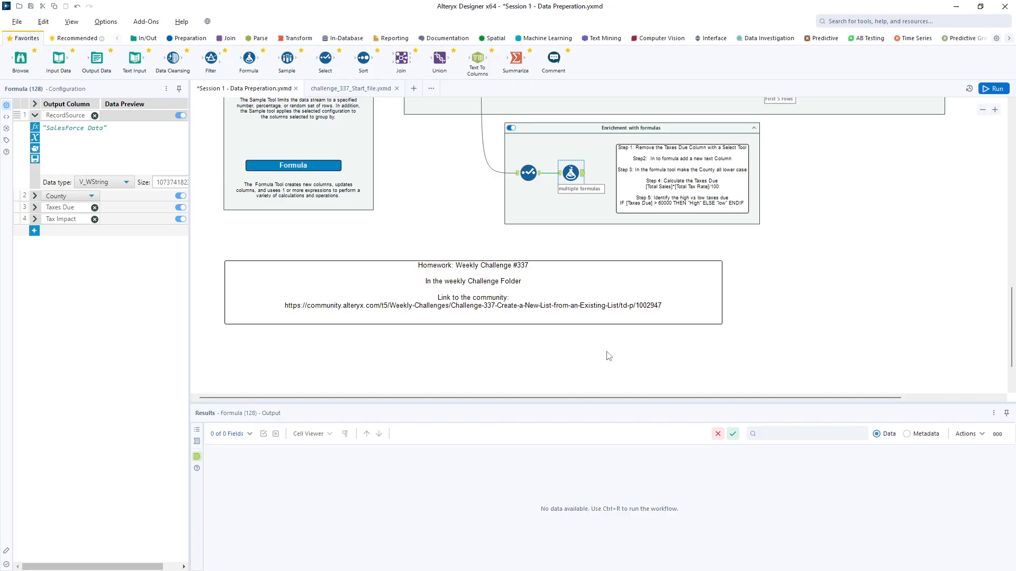
- Run the challenge_337_Start_file workflow and display the records of the Netflix_Titles.yxdb Input Data tool
click(352, 88)
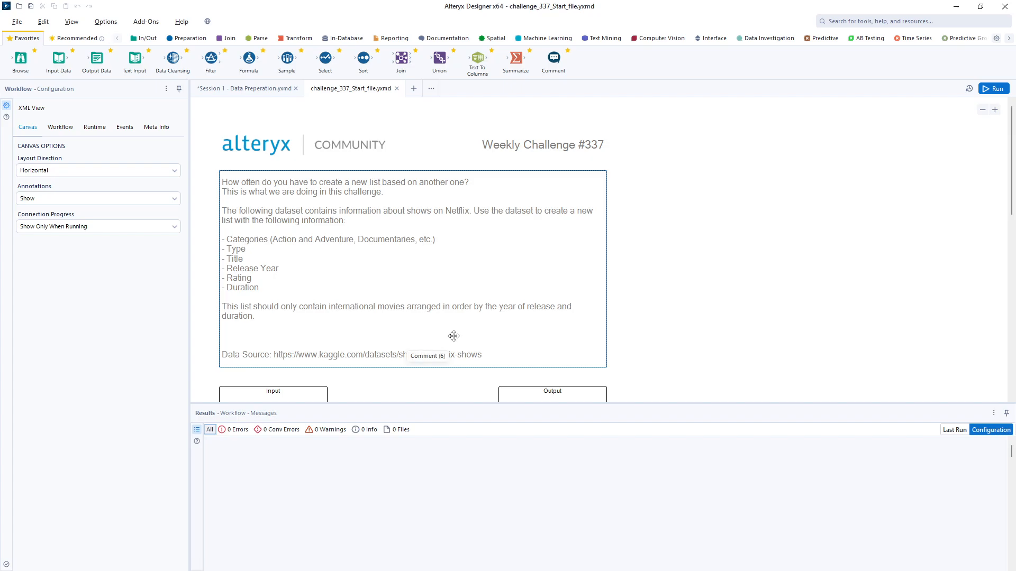
scroll(454, 336, down, 3)
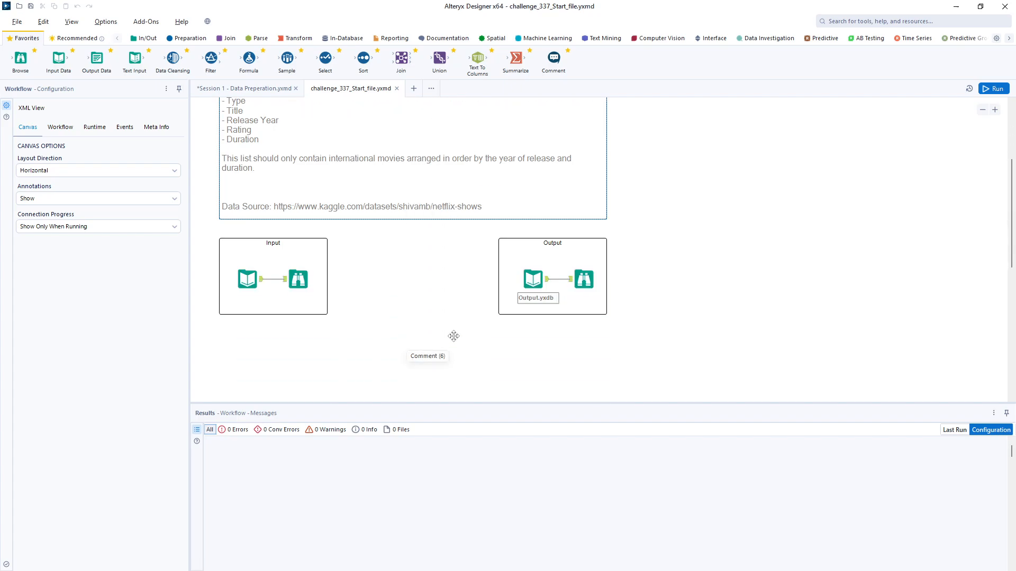
click(993, 88)
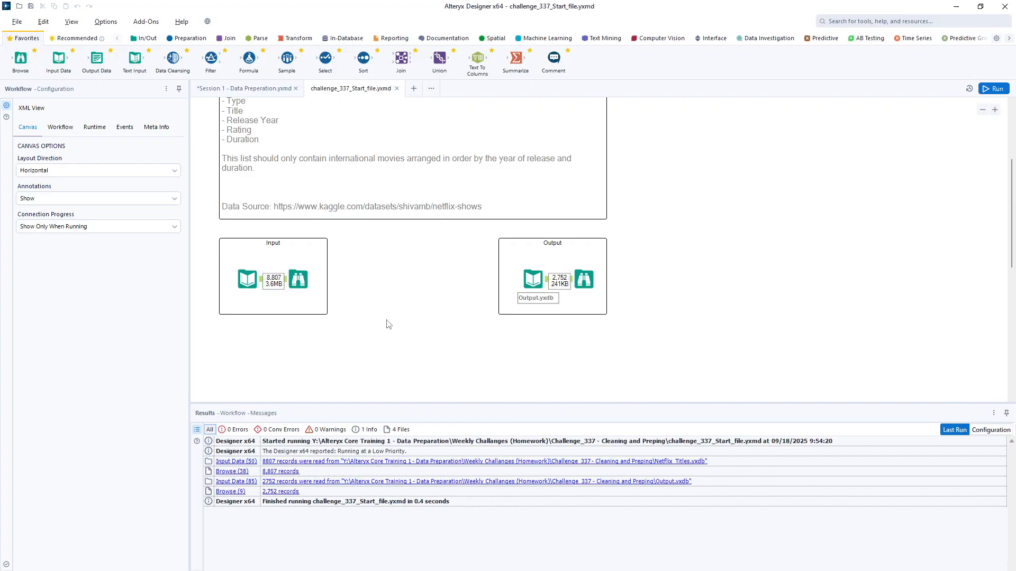
click(250, 282)
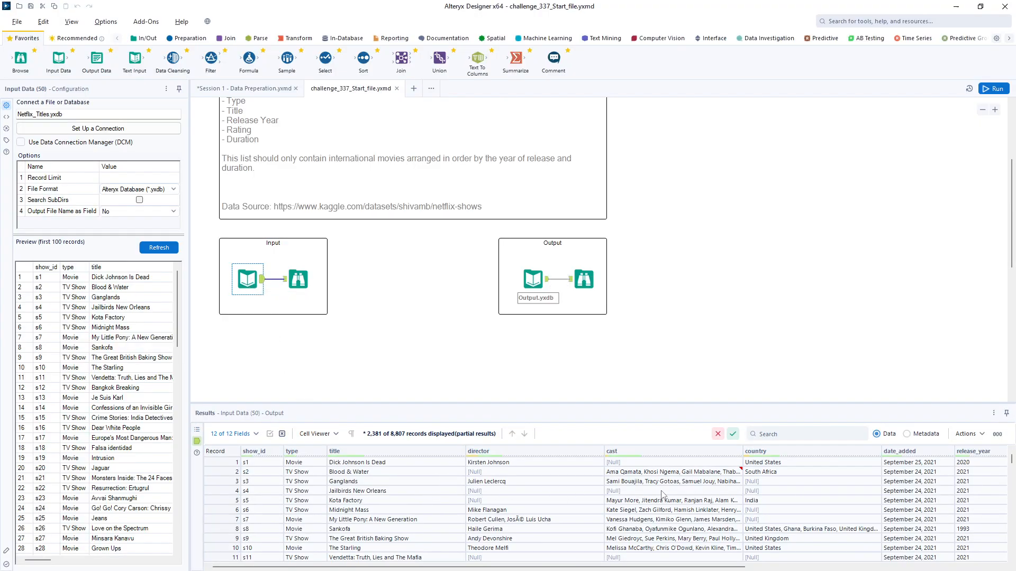
- Compare the challenge instructions with the expected records in the Output section's Browse tool
scroll(436, 343, up, 3)
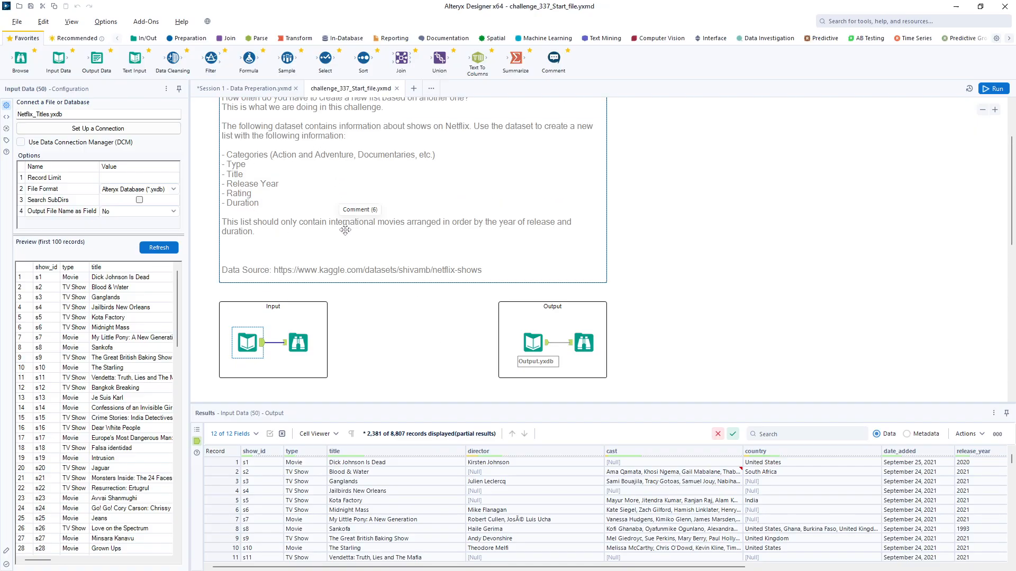
click(585, 343)
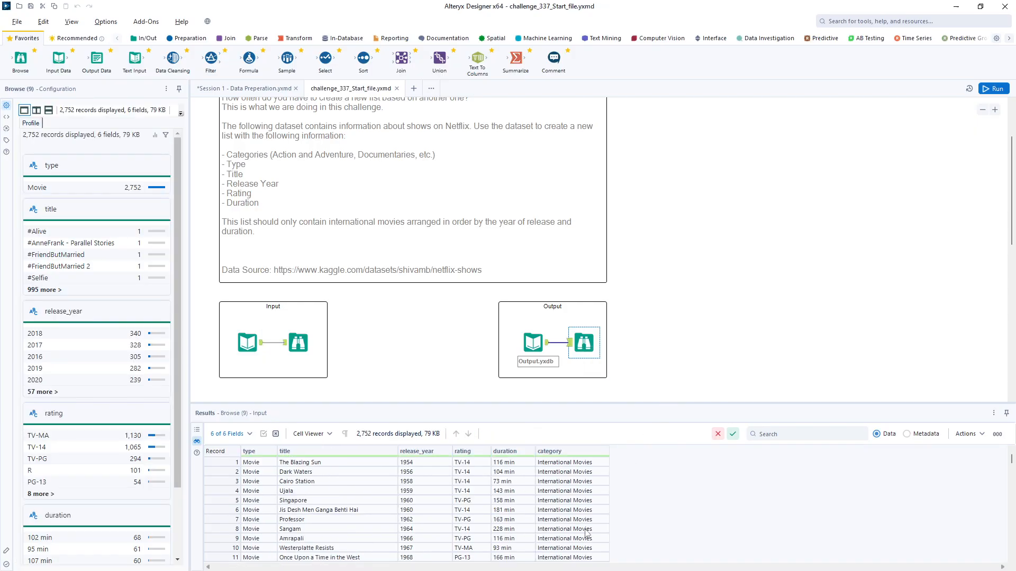
scroll(585, 535, down, 3)
scroll(586, 535, up, 3)
scroll(686, 365, down, 2)
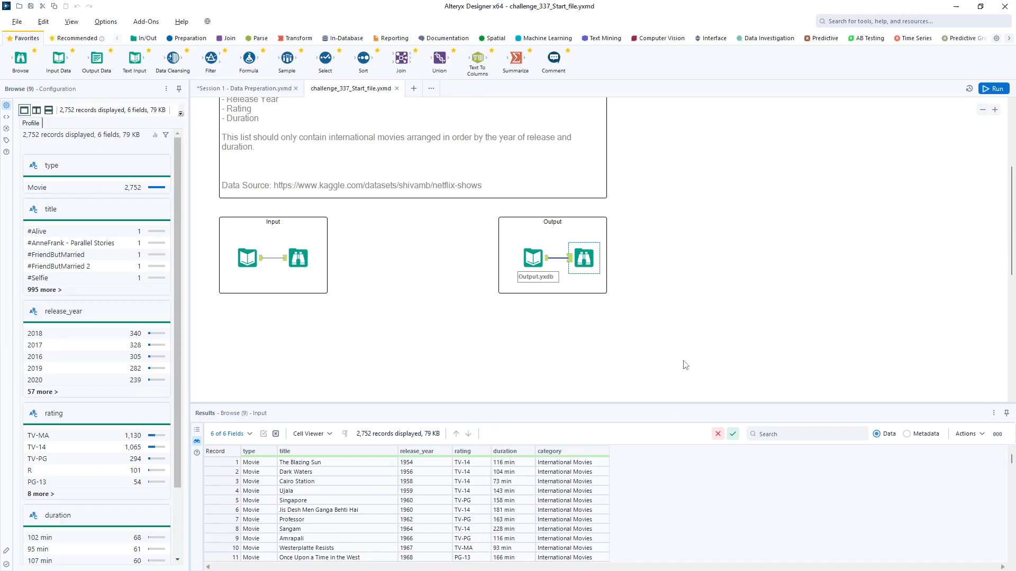
scroll(685, 365, up, 3)
scroll(686, 365, down, 2)
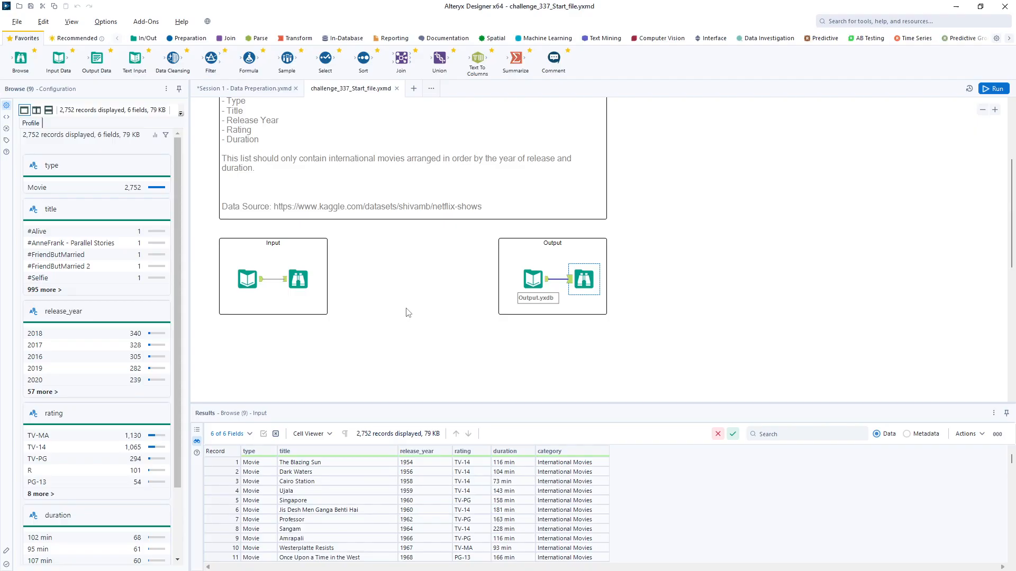
- In the Session 1 - Data Preperation workflow, look at the Save As options and the Preparation - Reducing the Data Set container
click(247, 89)
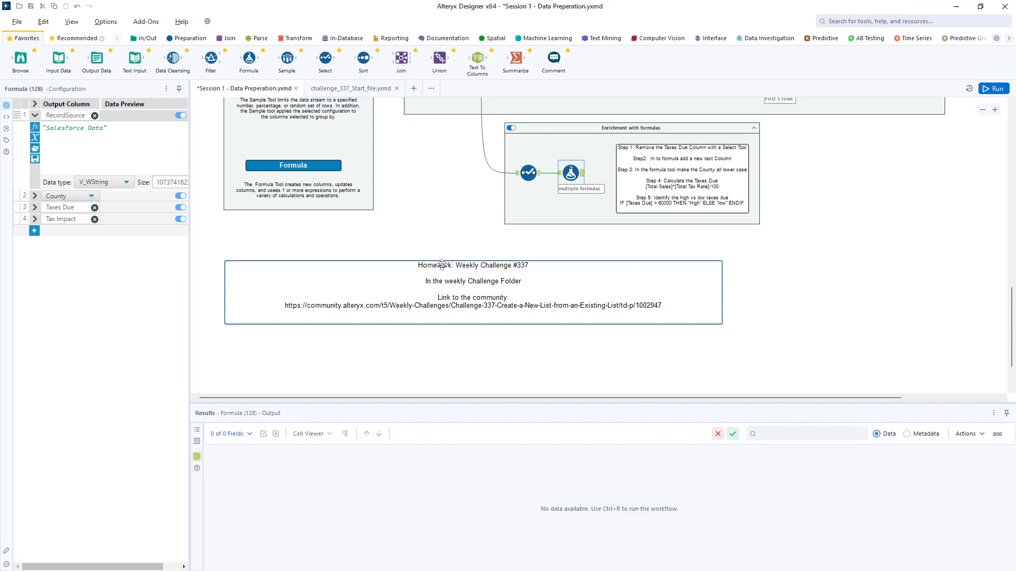
click(17, 23)
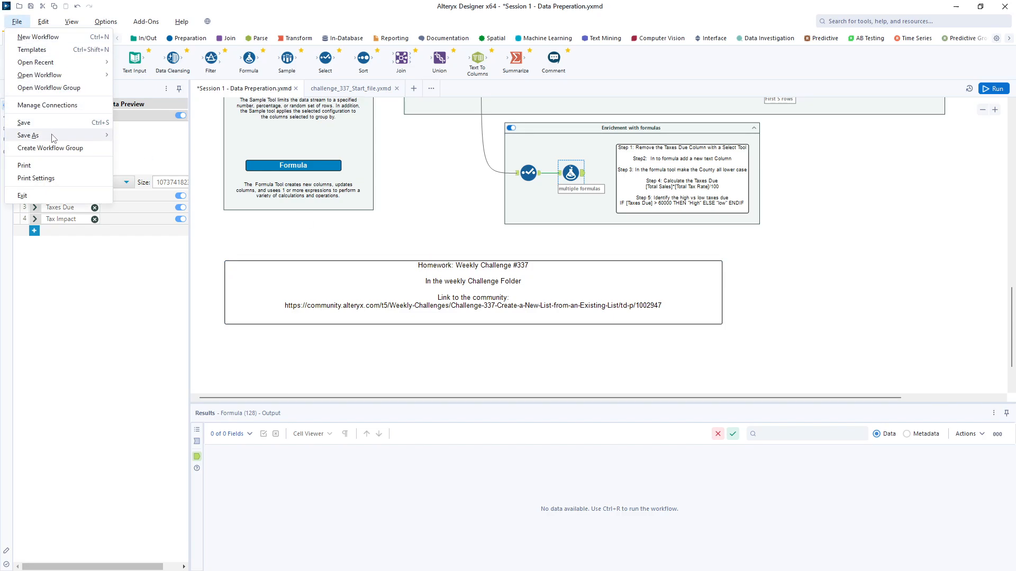
mouse_move(54, 139)
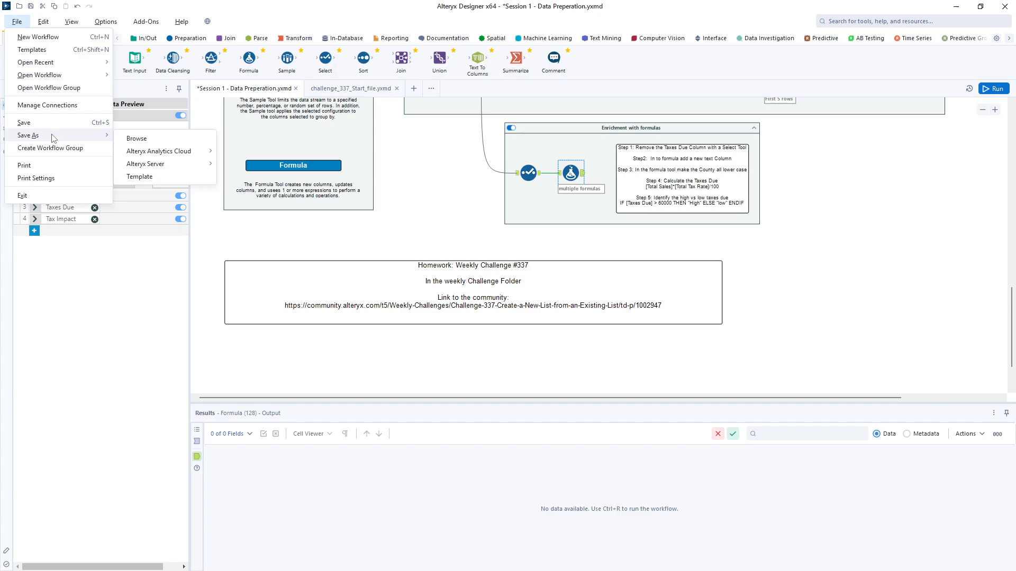
click(442, 220)
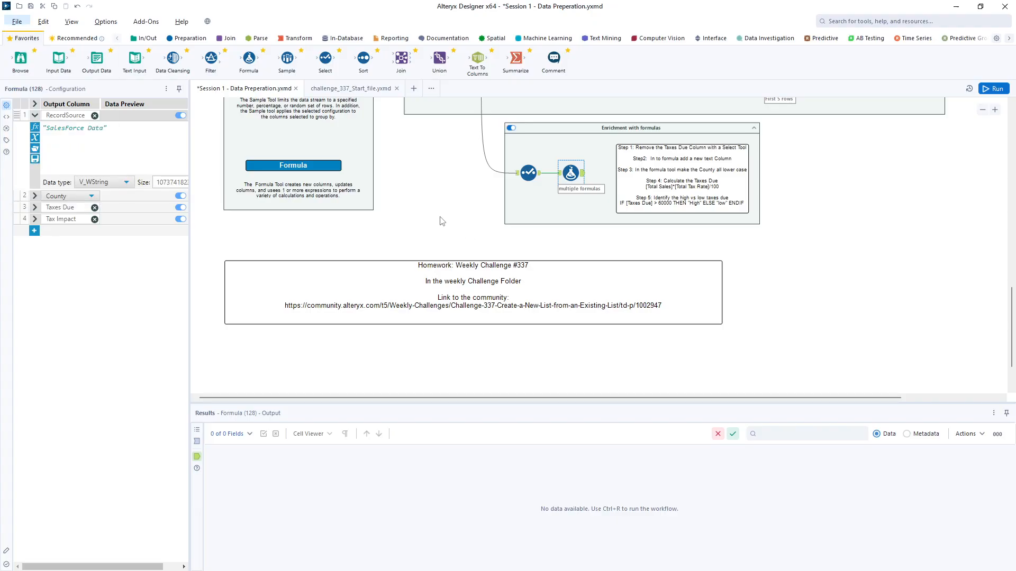
scroll(443, 222, up, 2)
scroll(443, 221, up, 5)
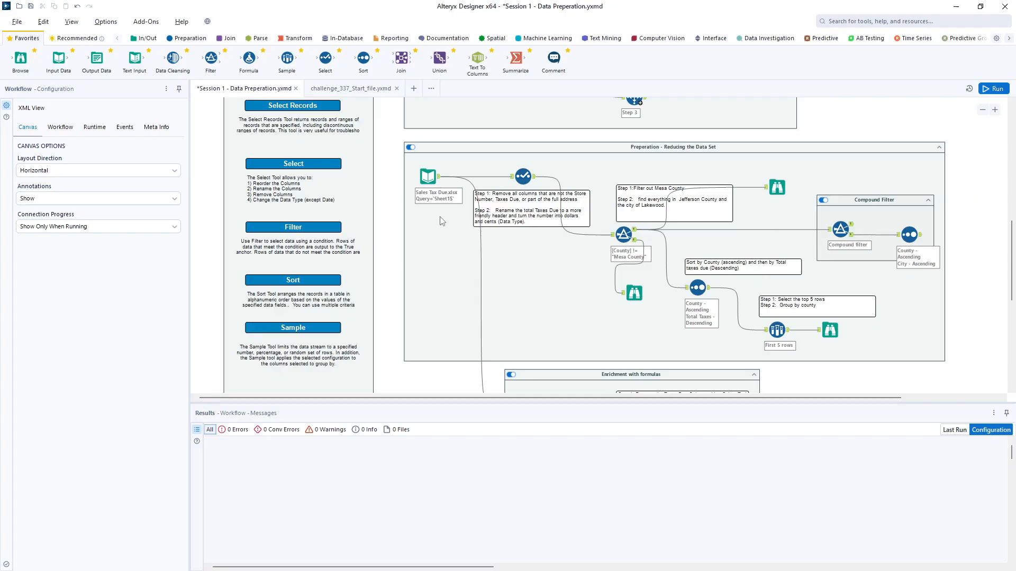
- Open challenge_337_Solution.yxmd from the challenge folder and select the Filter tool in its solution workflow
click(359, 91)
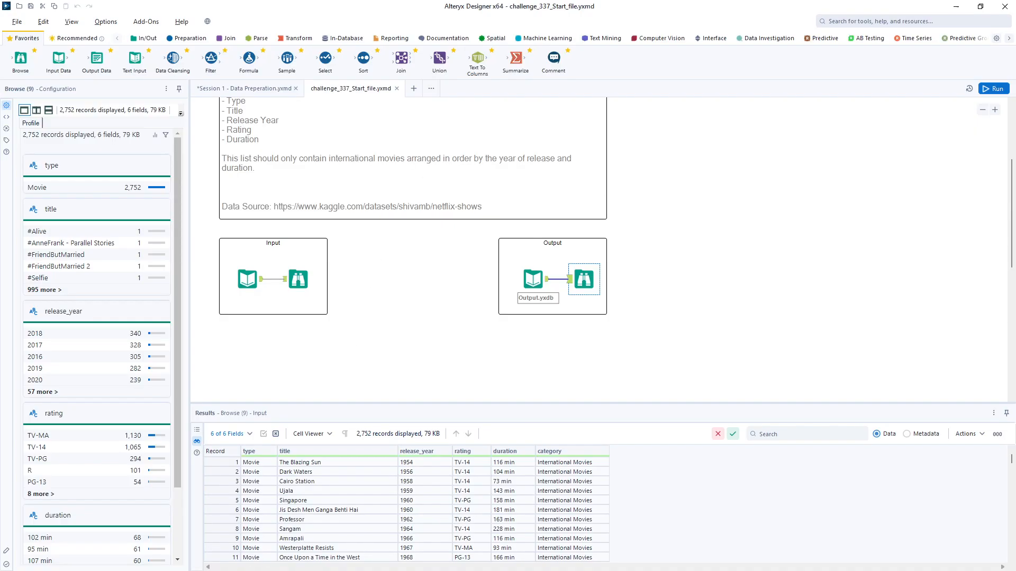
key(alt+Tab)
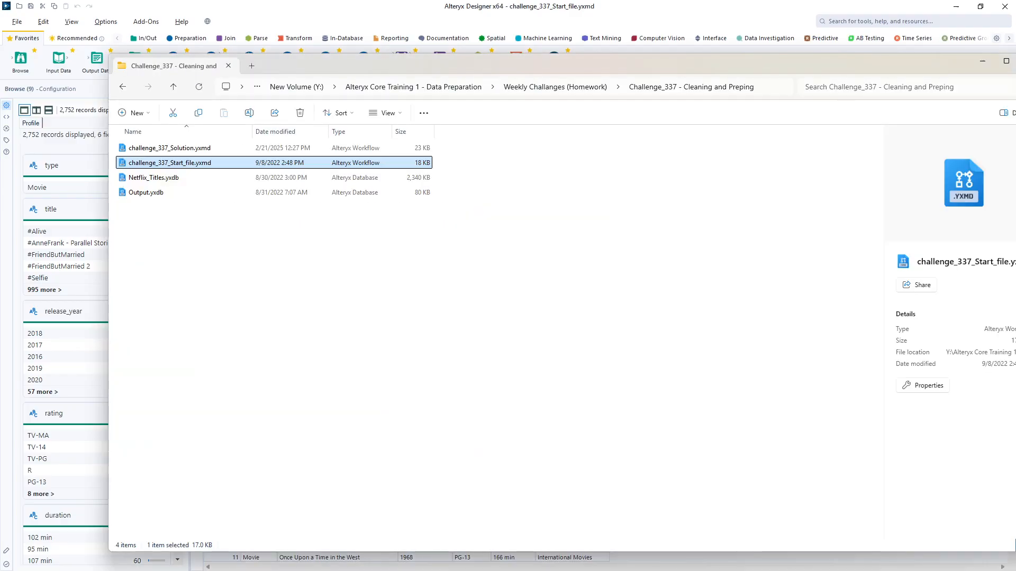
click(169, 150)
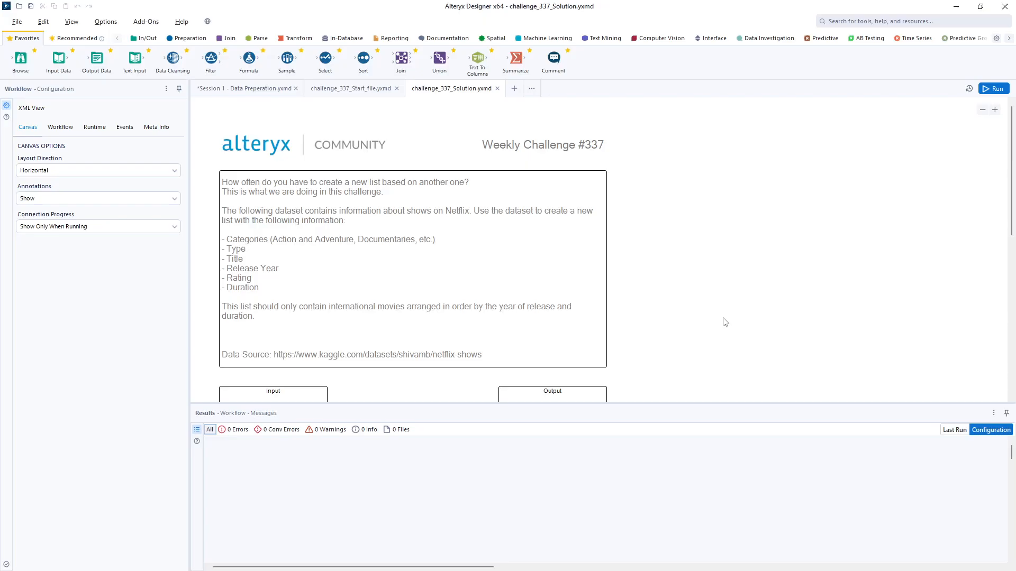
scroll(723, 320, down, 5)
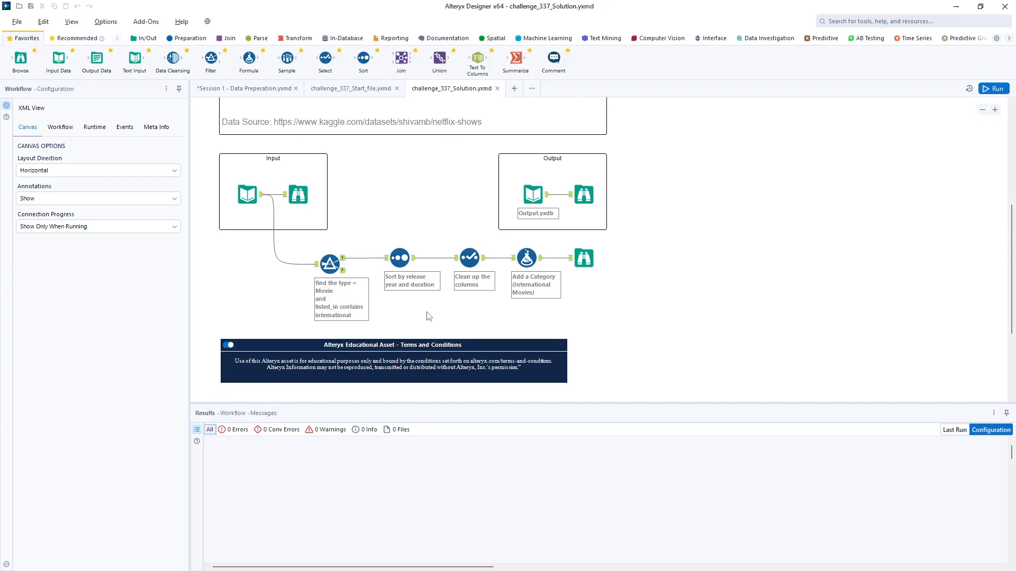
click(330, 263)
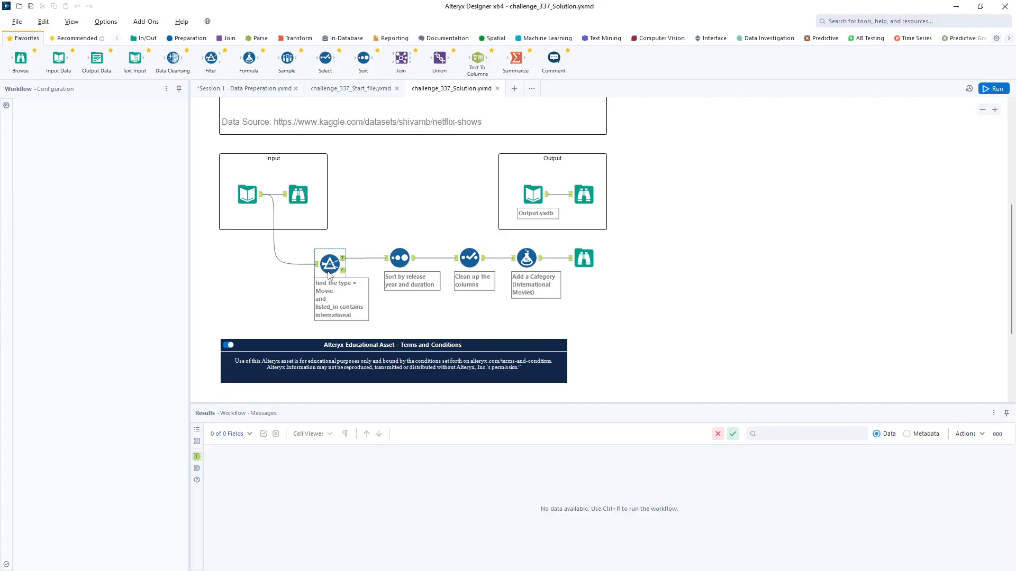